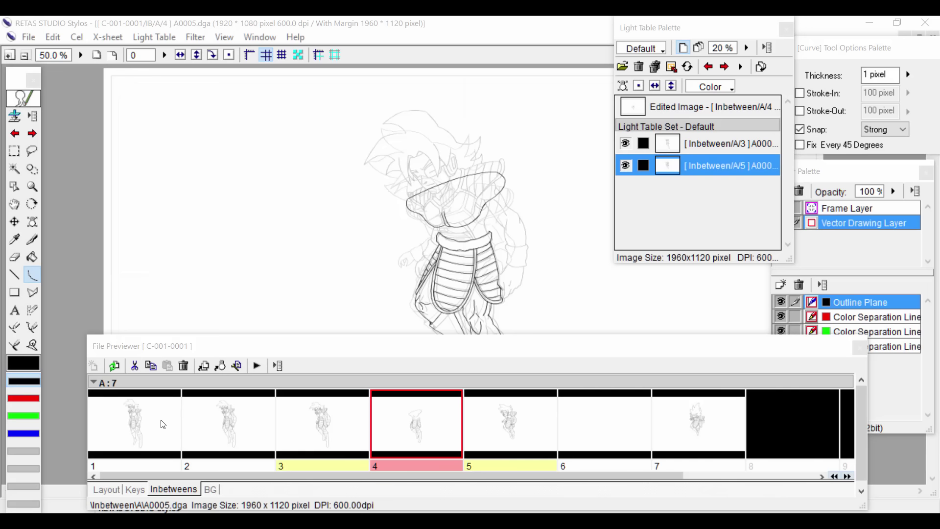
Open inbetween cel 1 and hide the A/3 and A/5 light table references to view its drawing alone
left_click(163, 424)
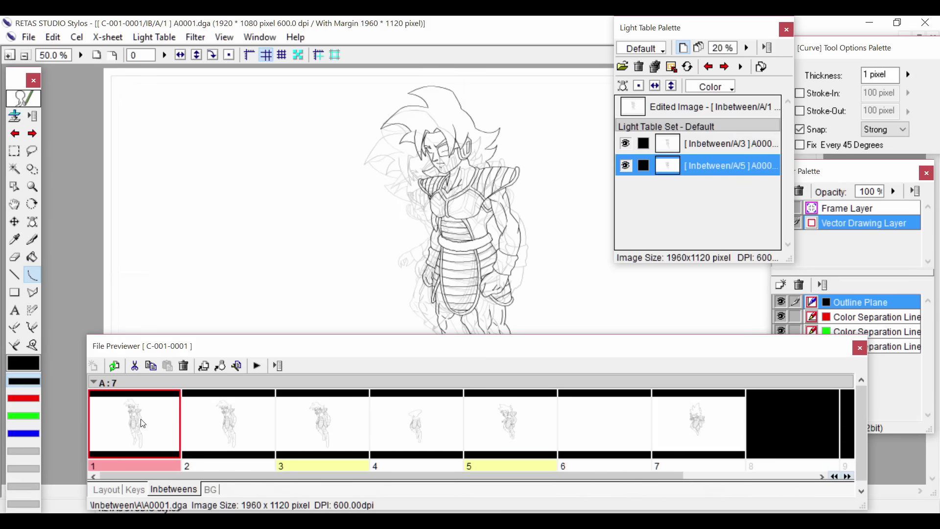
left_click(625, 165)
left_click(625, 144)
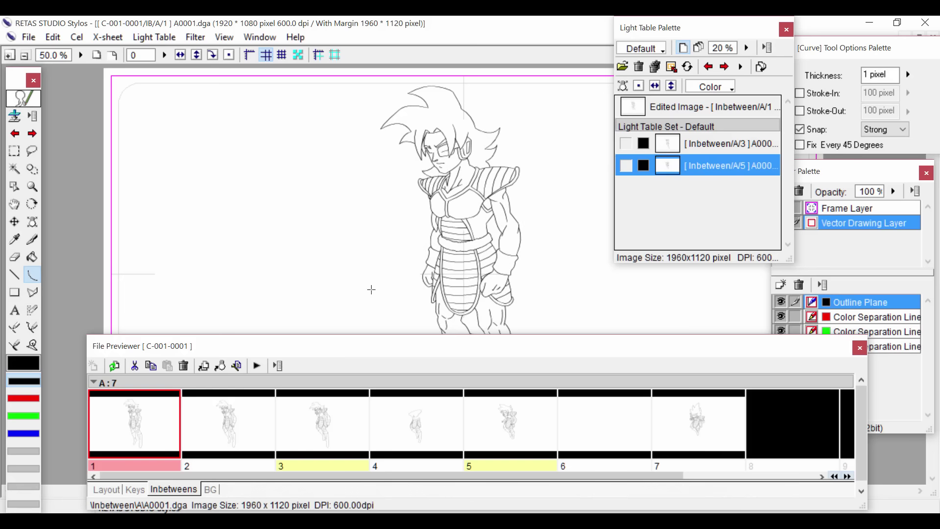
key("Tab")
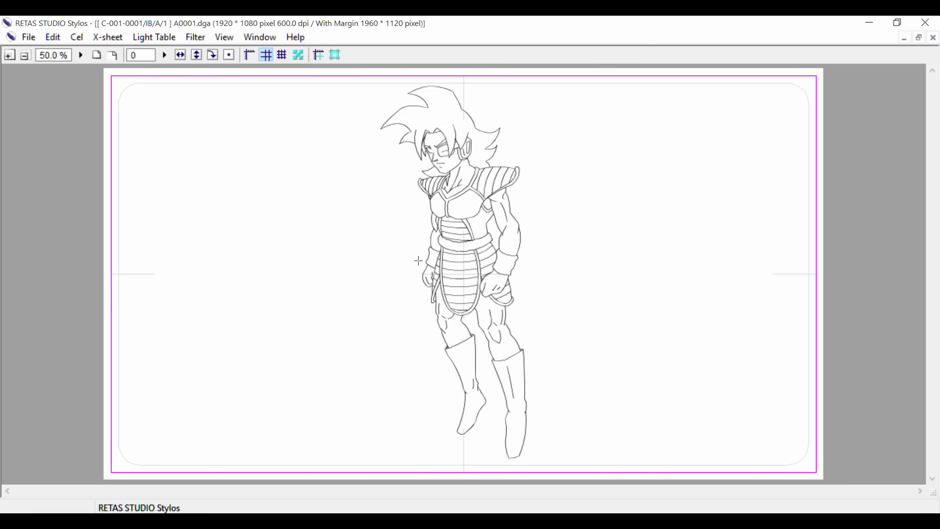
key("Tab")
Compare the drawing on inbetween cel 7 with the one on cel 1, ending on cel 1
left_click(667, 446)
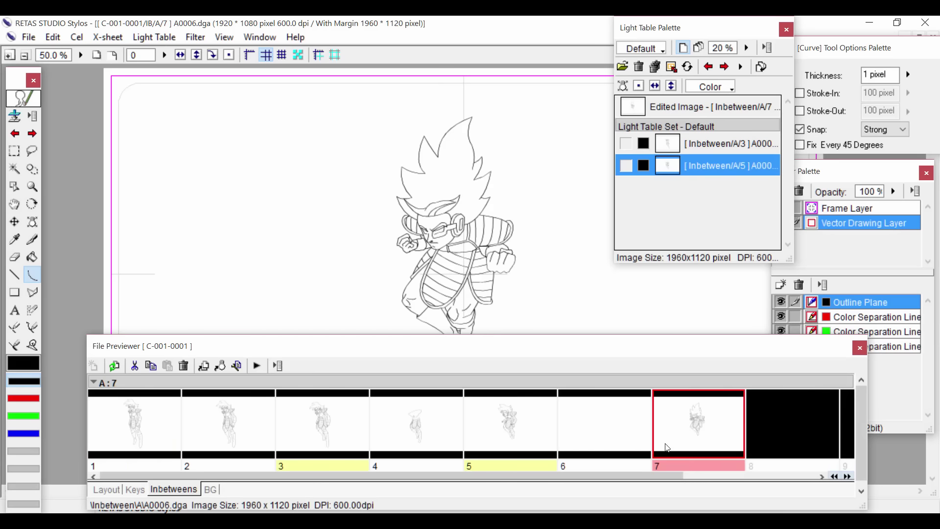
key("Tab")
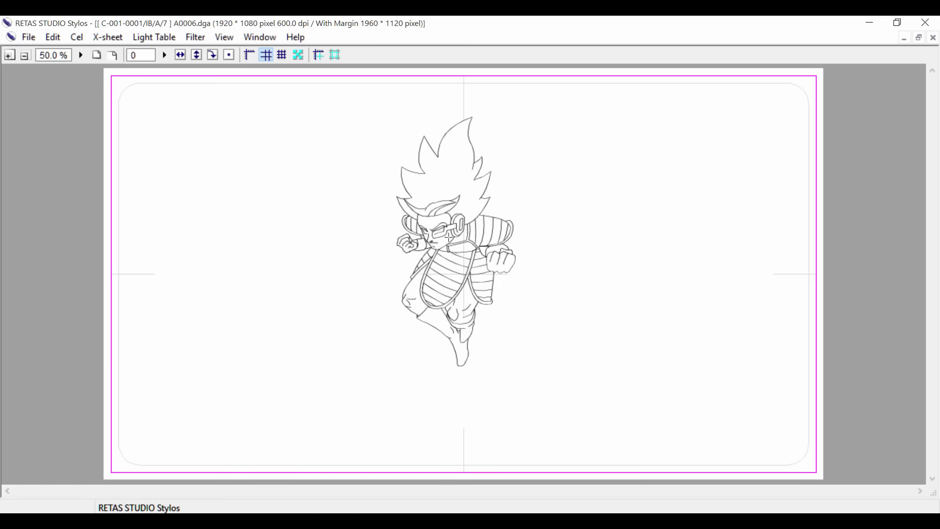
key("Tab")
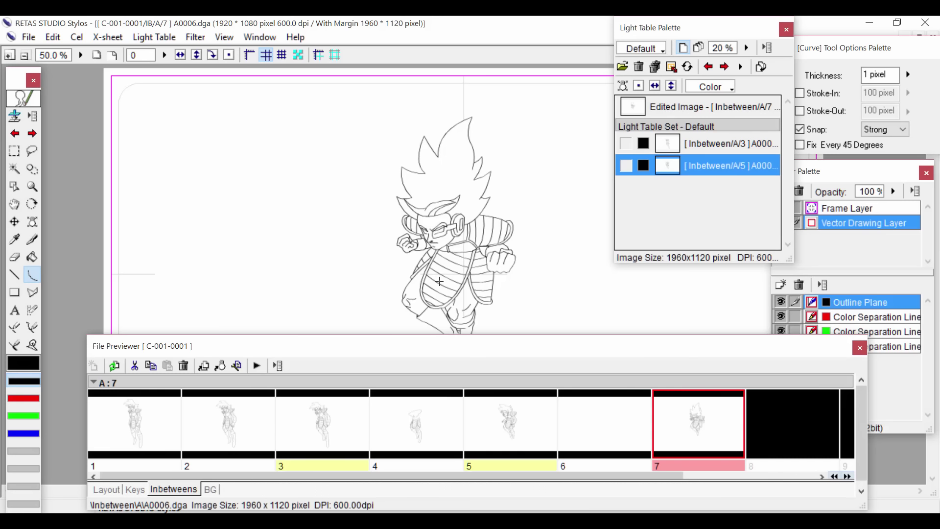
left_click(166, 425)
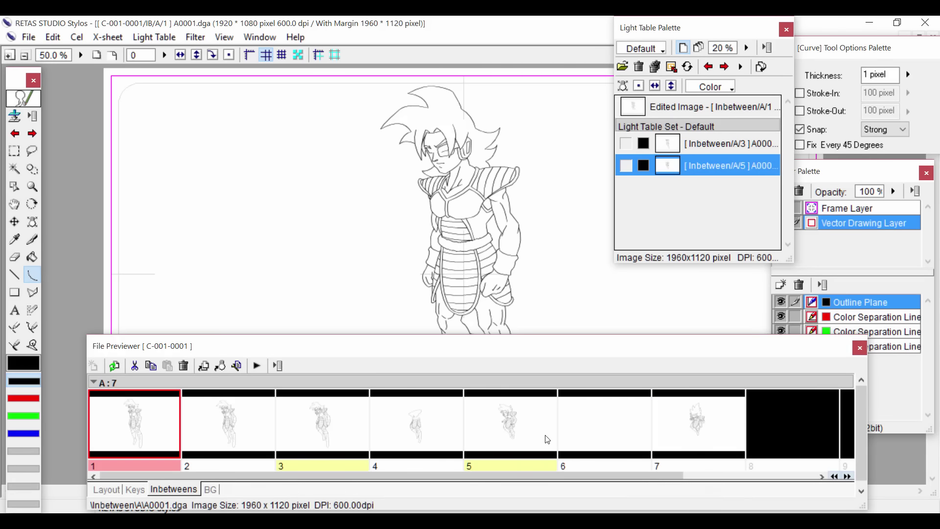
left_click(664, 432)
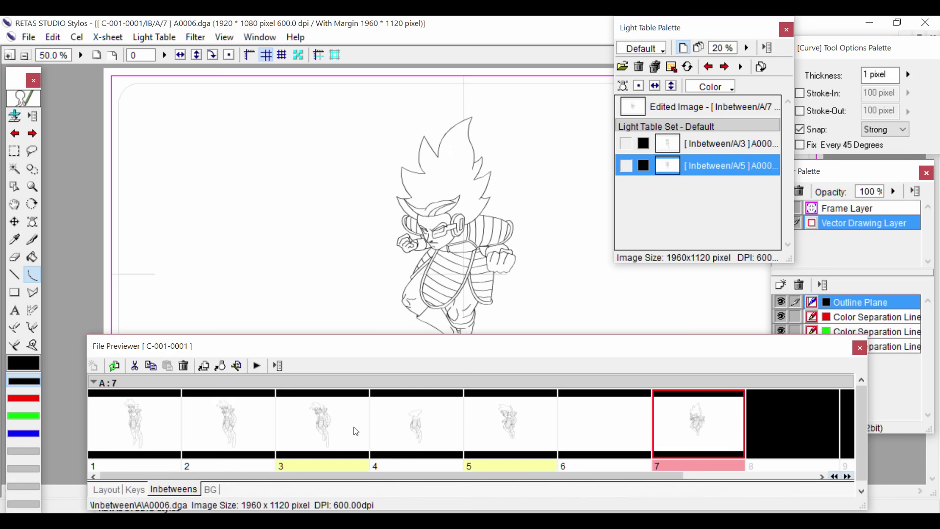
left_click(173, 423)
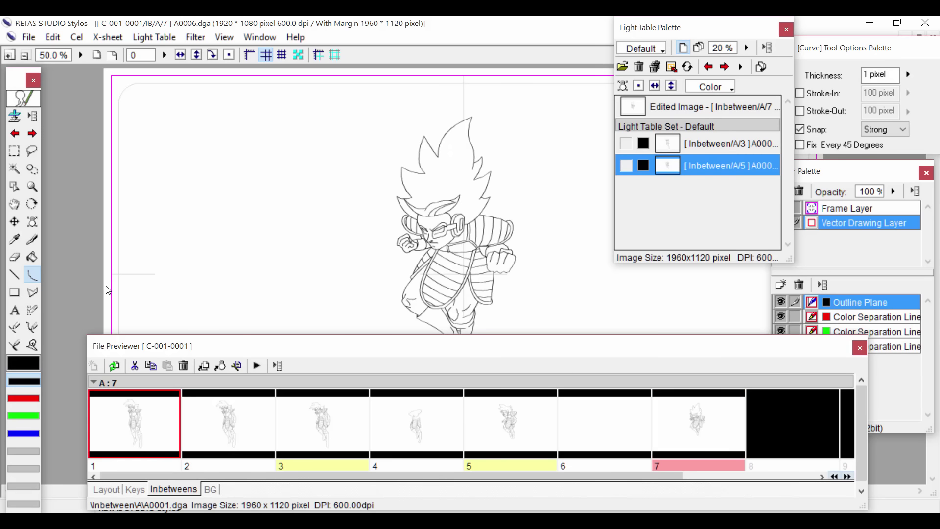
left_click(680, 435)
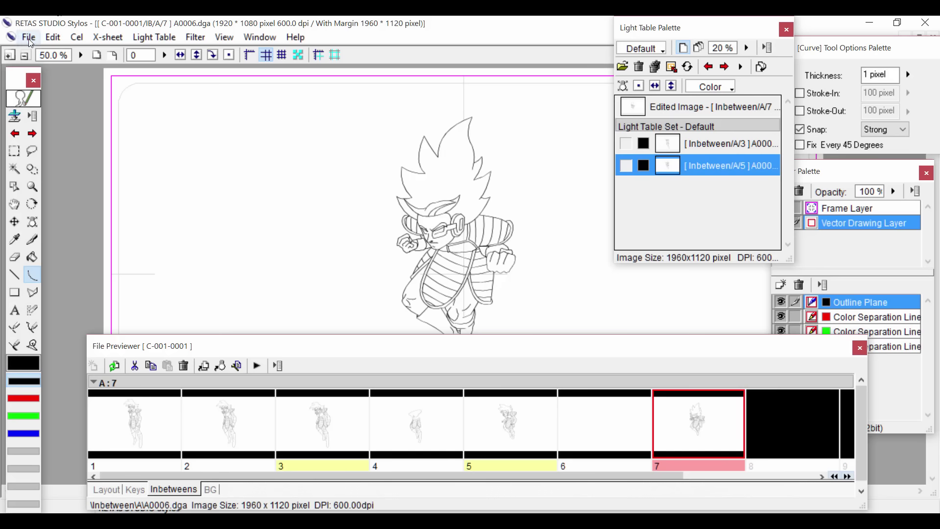
left_click(128, 434)
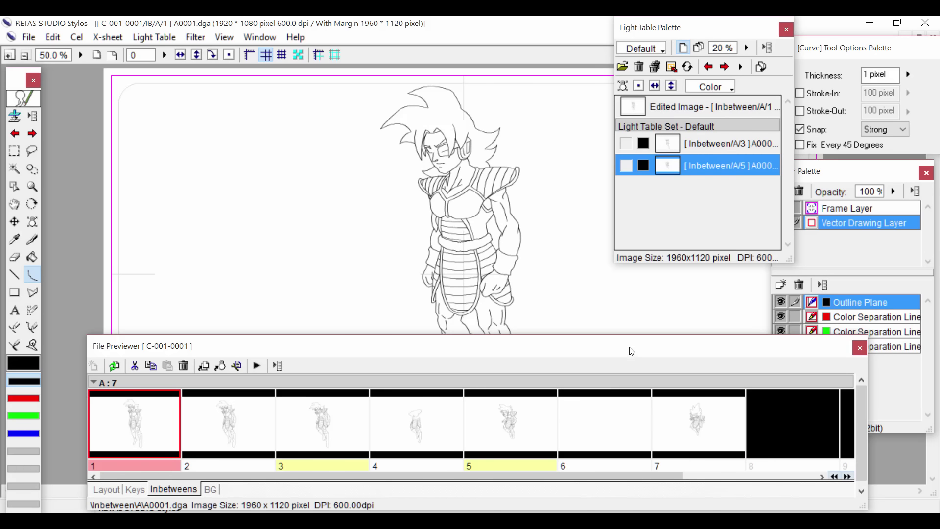
Move the File Previewer and the Light Table palette clear of the character drawing on cel 1
left_click_drag(628, 343, 628, 345)
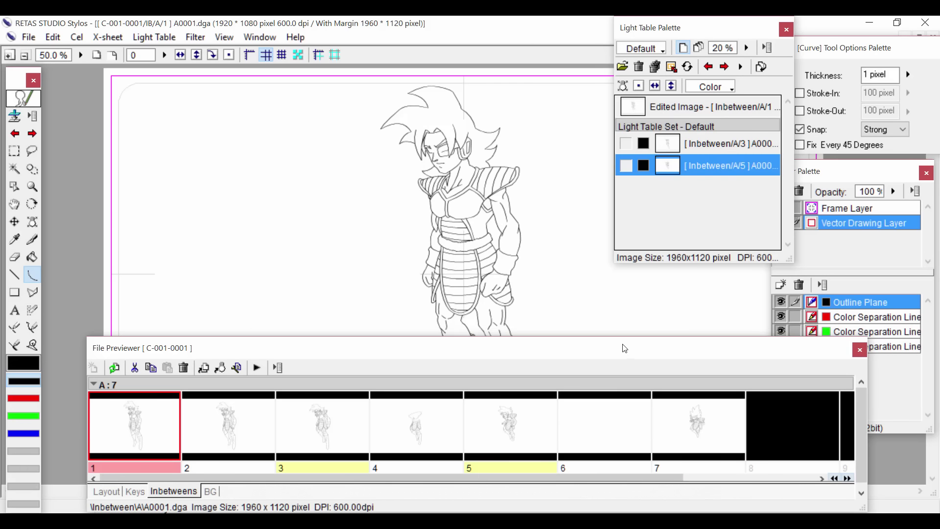
key("Tab")
key("Tab")
left_click_drag(399, 345, 385, 473)
left_click_drag(653, 30, 811, 71)
Flip forward and back through the inbetween cels to check the motion, returning to cel 1
left_click(31, 133)
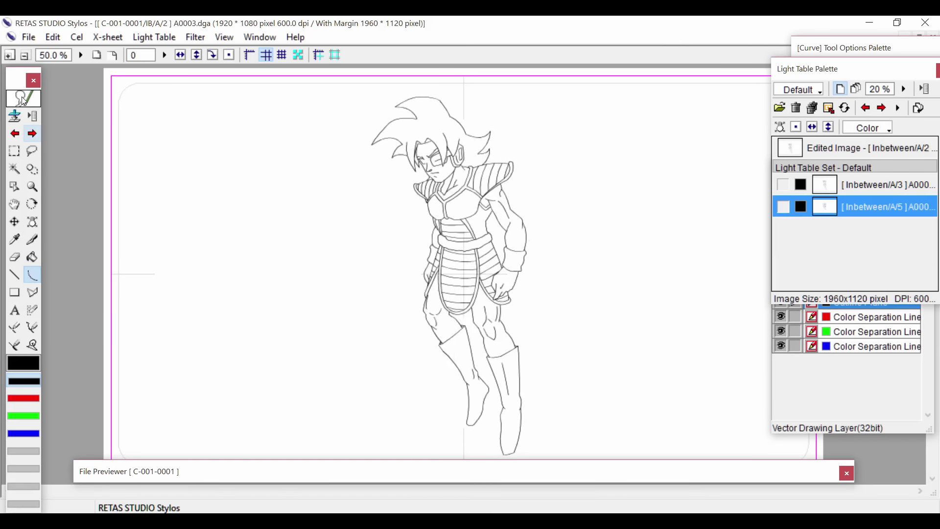
left_click(32, 133)
left_click(32, 133)
left_click(31, 133)
key("Right")
key("Right")
key("Right")
key("Right")
key("Right")
key("Right")
key("Right")
key("Right")
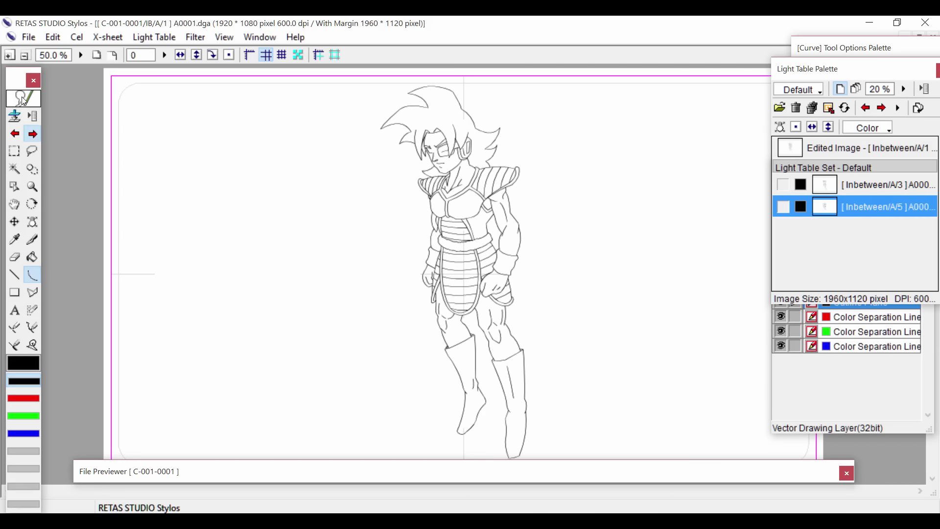
key("Right")
key("Right")
key("Right")
key("Right")
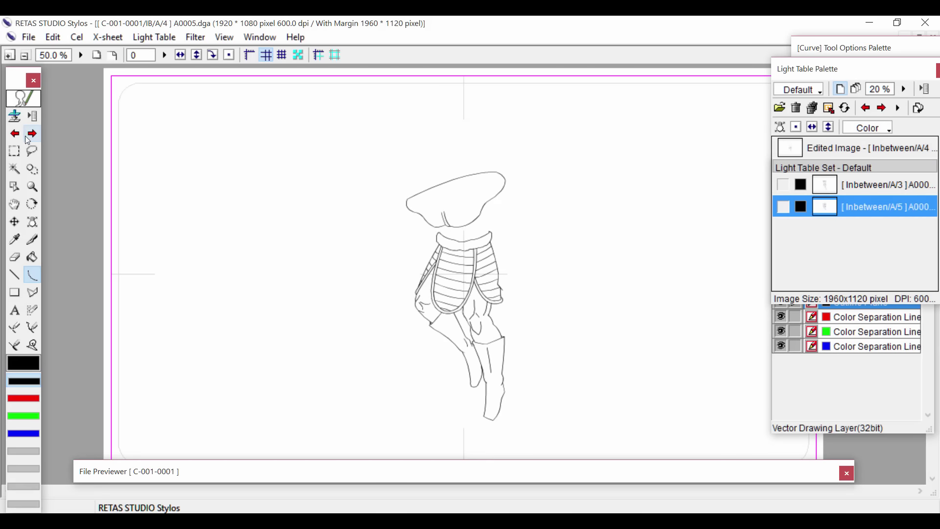
key("Left")
key("Left")
left_click(15, 133)
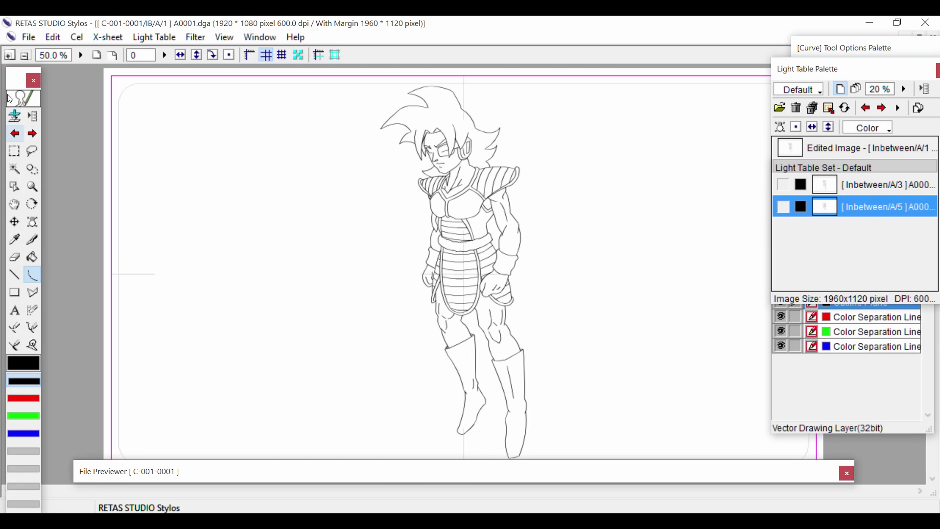
Flip repeatedly between cels 1, 2 and 3 to examine how the inbetween drawing links its neighbours
left_click(32, 133)
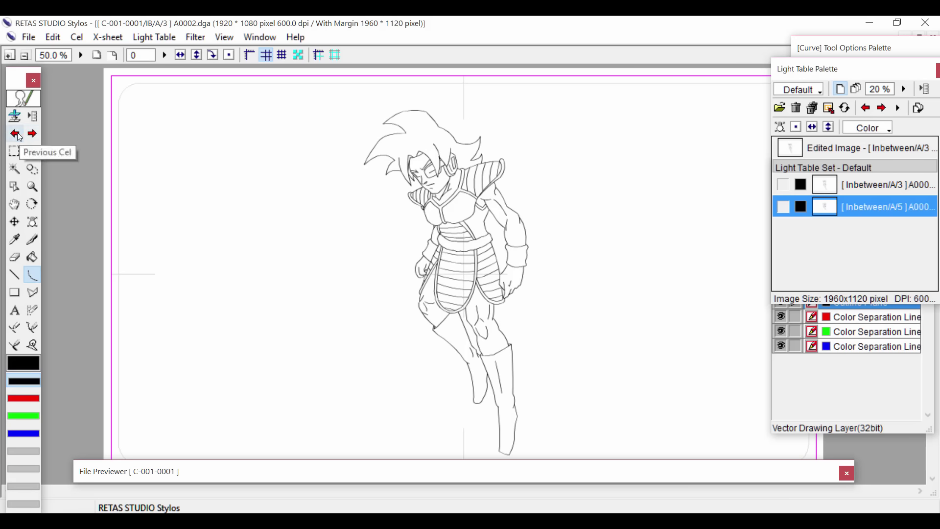
left_click(15, 134)
left_click(14, 133)
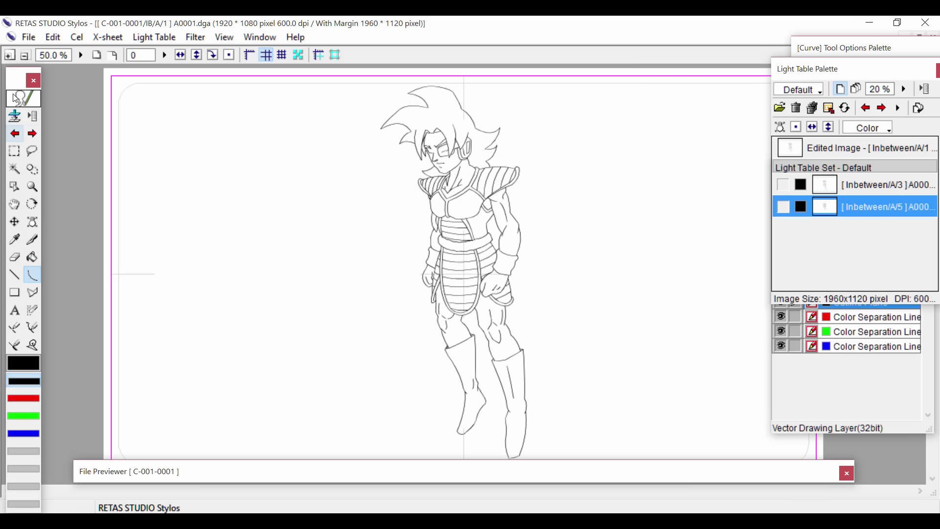
left_click(31, 133)
left_click(15, 134)
left_click(31, 134)
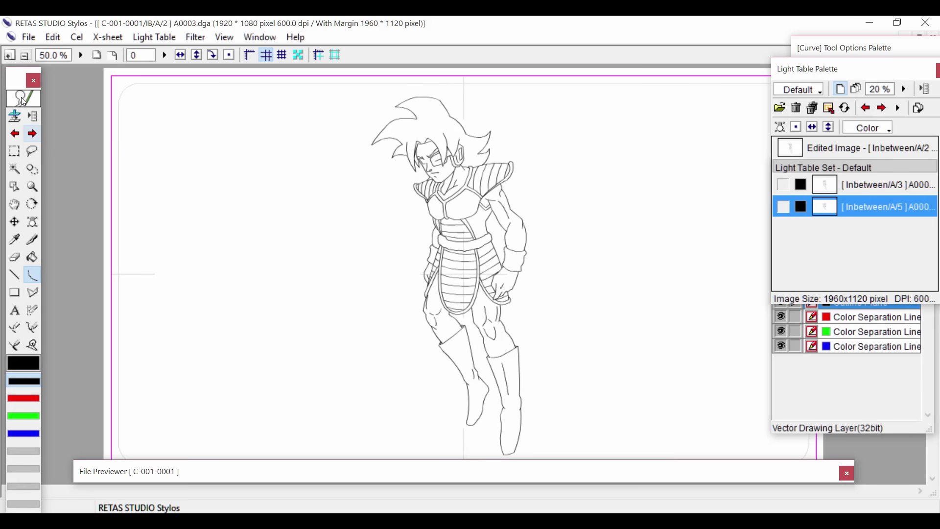
left_click(31, 134)
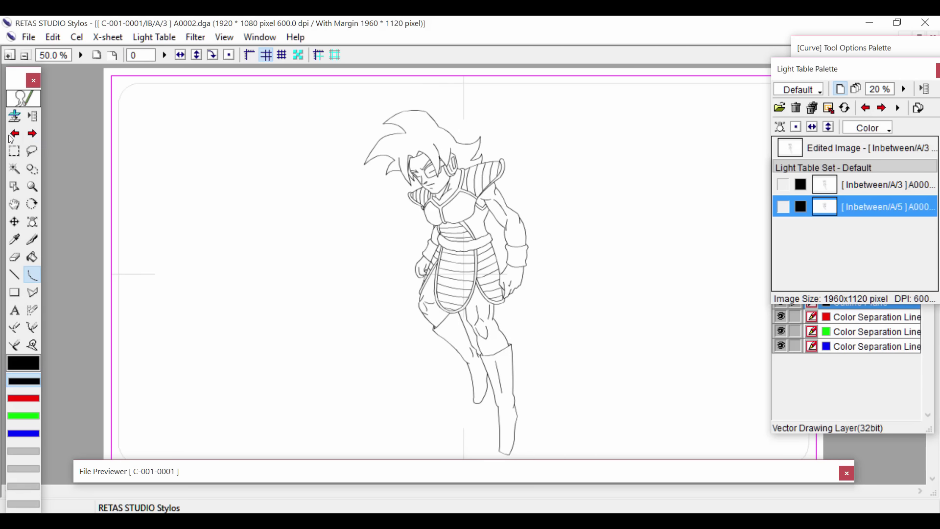
left_click(14, 134)
left_click(13, 134)
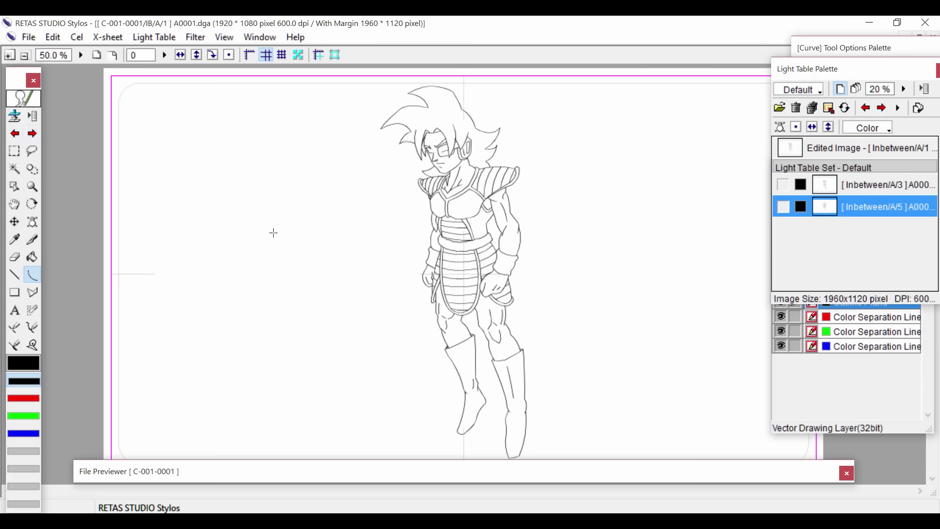
left_click(31, 133)
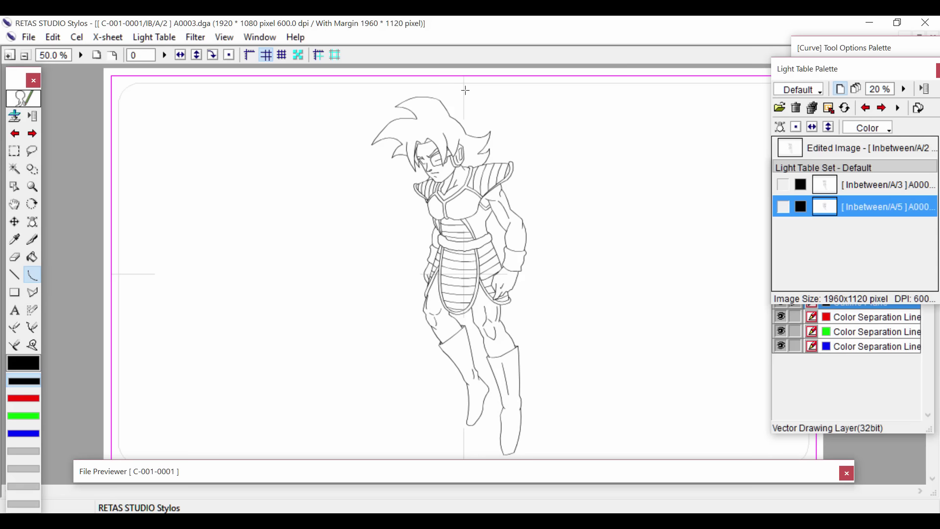
left_click(15, 133)
left_click(32, 134)
left_click(32, 133)
left_click(15, 133)
left_click(15, 133)
left_click(30, 136)
left_click(31, 137)
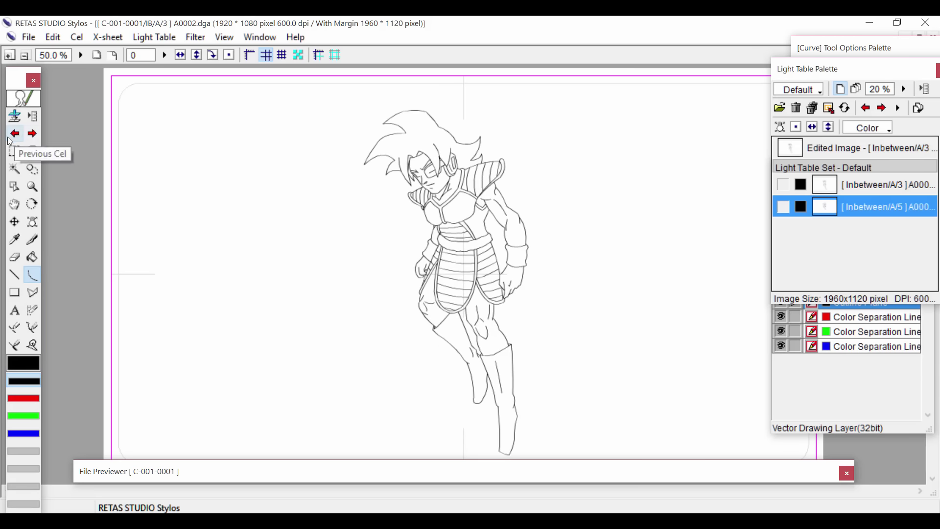
left_click(15, 133)
left_click(15, 133)
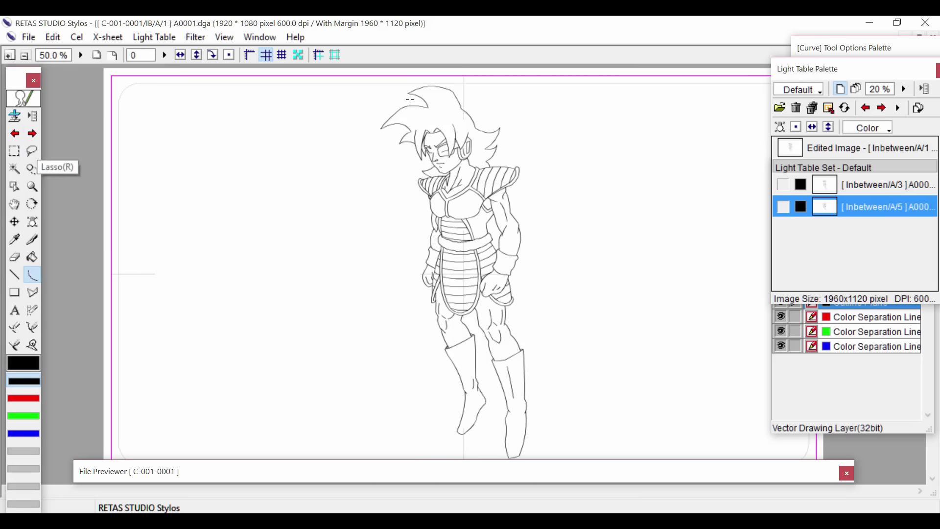
Review the sequence forward to cel 7 and back to cel 3
left_click(31, 133)
left_click(32, 133)
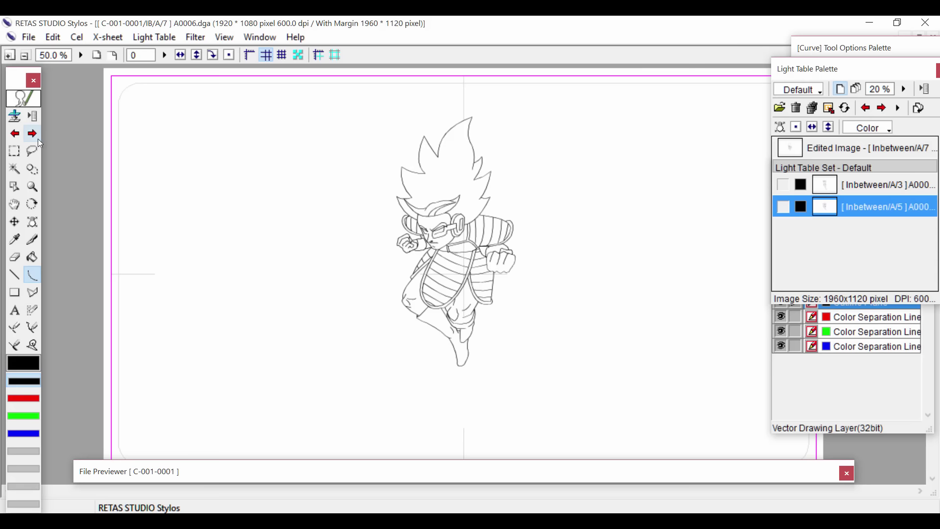
left_click(15, 133)
left_click(15, 133)
left_click(15, 133)
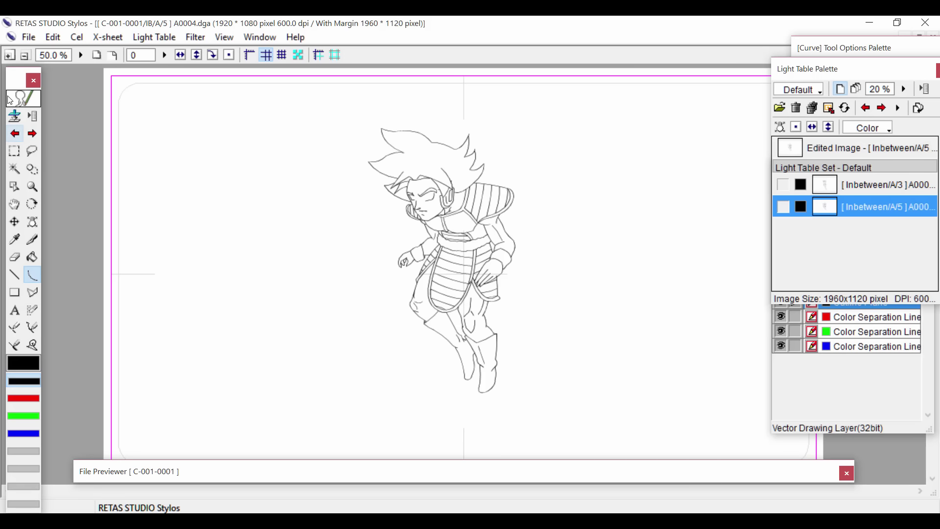
left_click(15, 133)
left_click(14, 133)
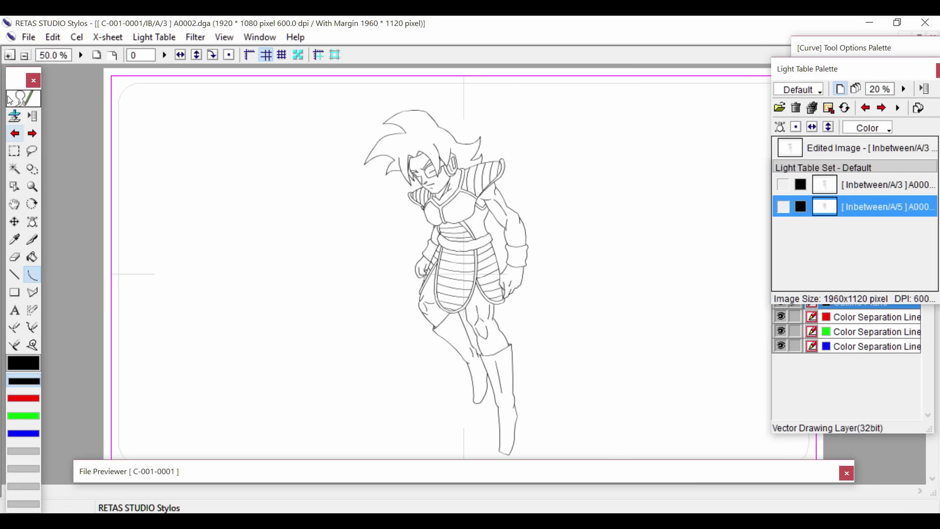
left_click(32, 133)
Open inbetween cel 4 and show the A/3 and A/5 references on the light table
left_click(333, 470)
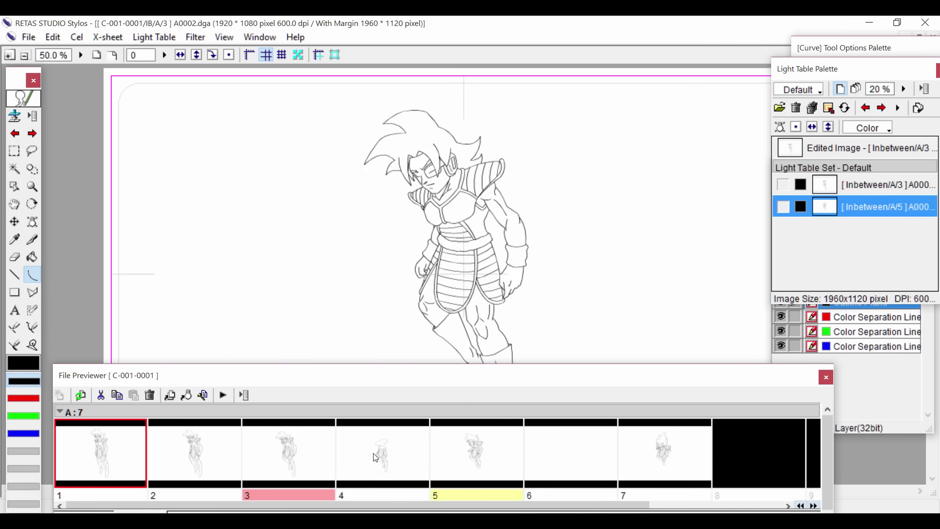
double_click(375, 457)
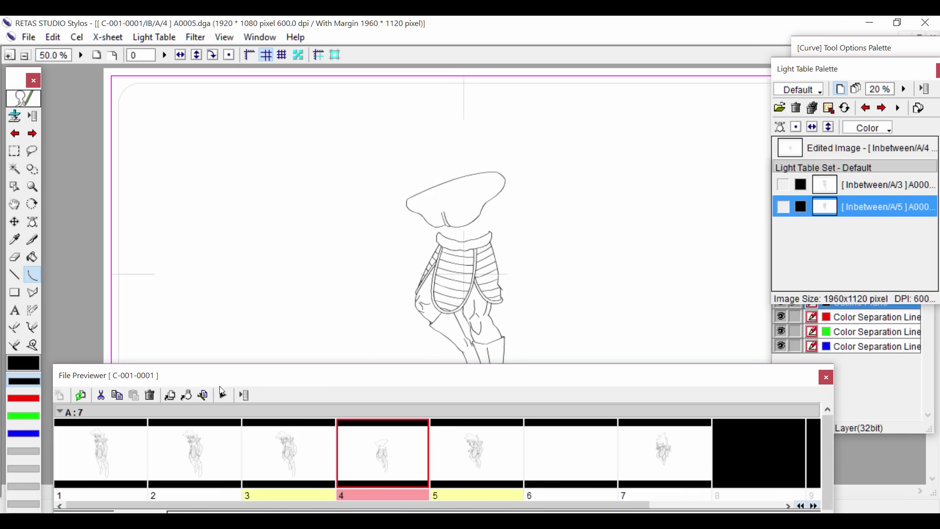
left_click_drag(802, 74, 593, 63)
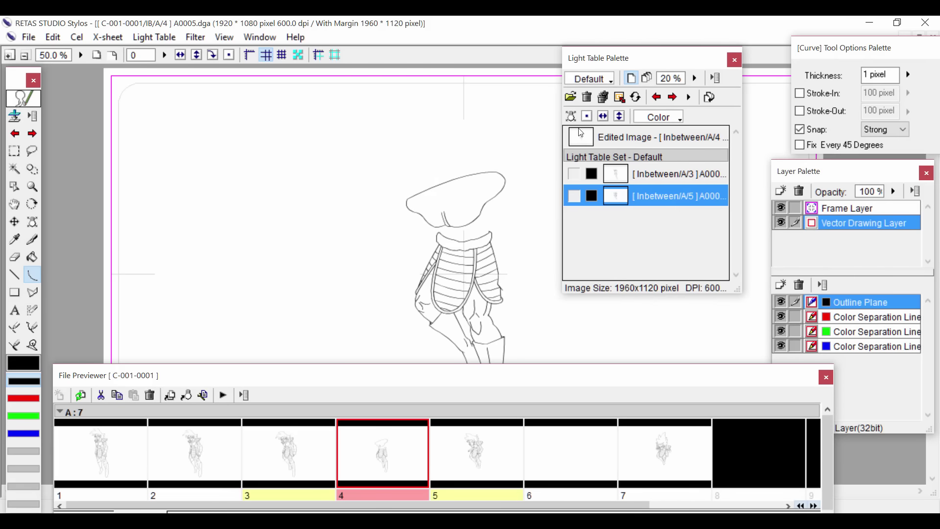
left_click(574, 173)
left_click(574, 195)
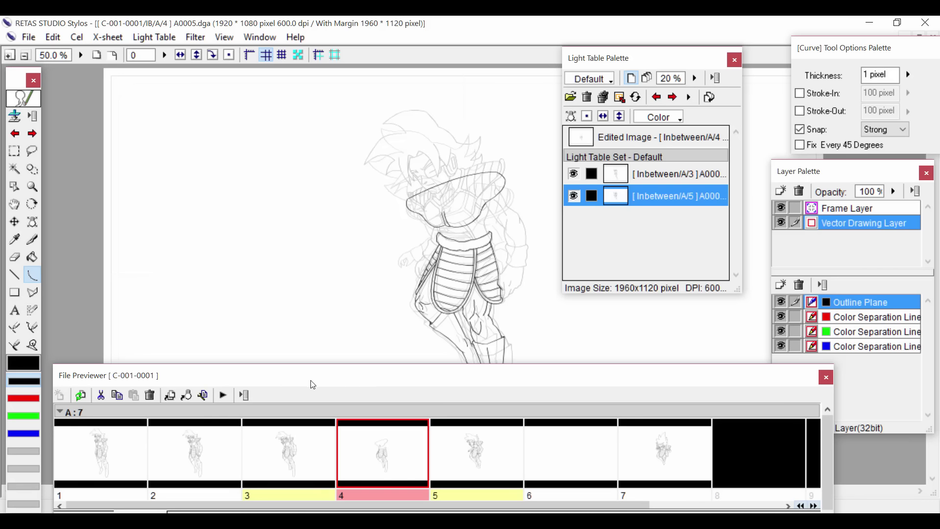
Shift the File Previewer down off the drawing and flip from cel 3 to cel 4 with the light table references showing
left_click_drag(440, 401, 303, 434)
left_click(318, 446)
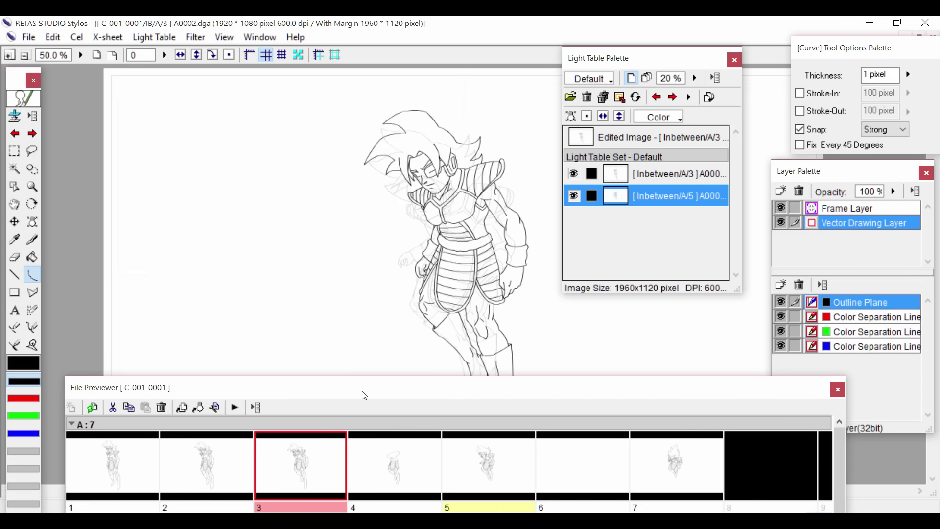
mouse_move(363, 394)
left_mouse_down()
mouse_move(366, 456)
mouse_move(374, 420)
mouse_move(379, 438)
left_mouse_up()
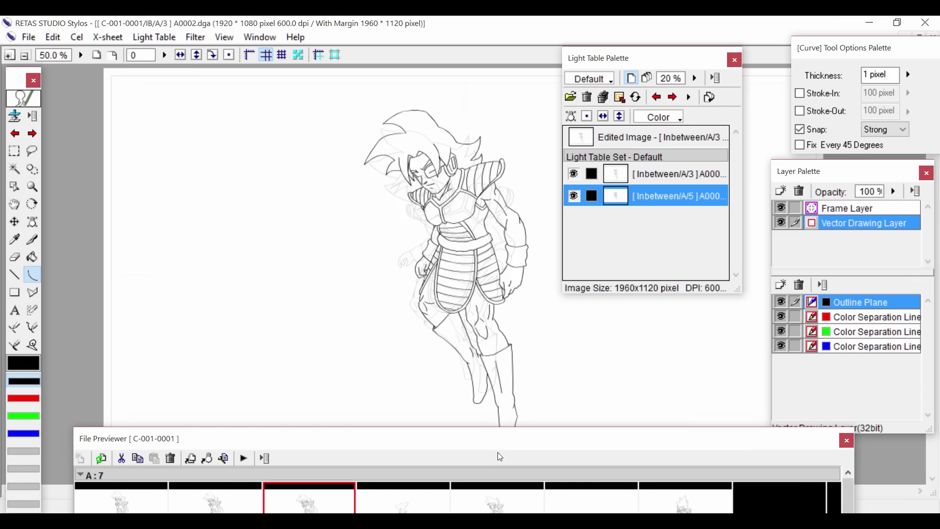
left_click_drag(499, 445, 499, 453)
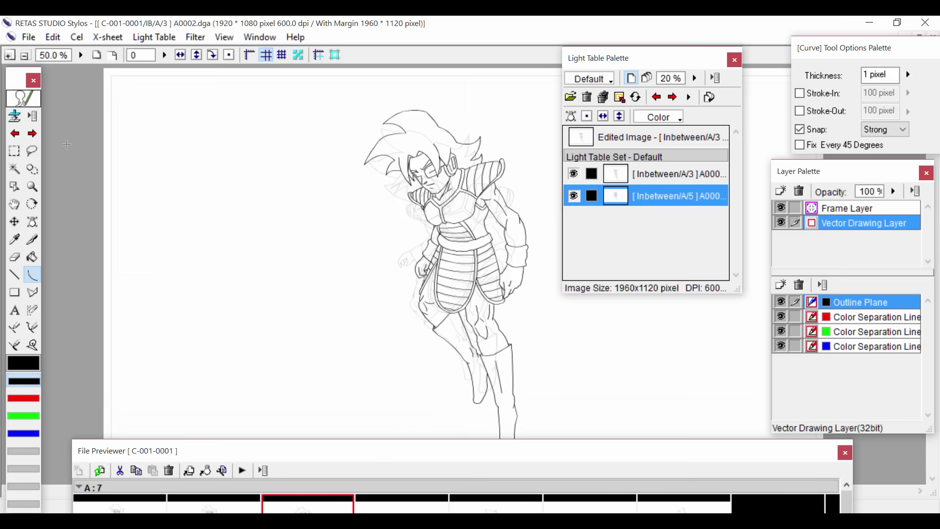
left_click(32, 133)
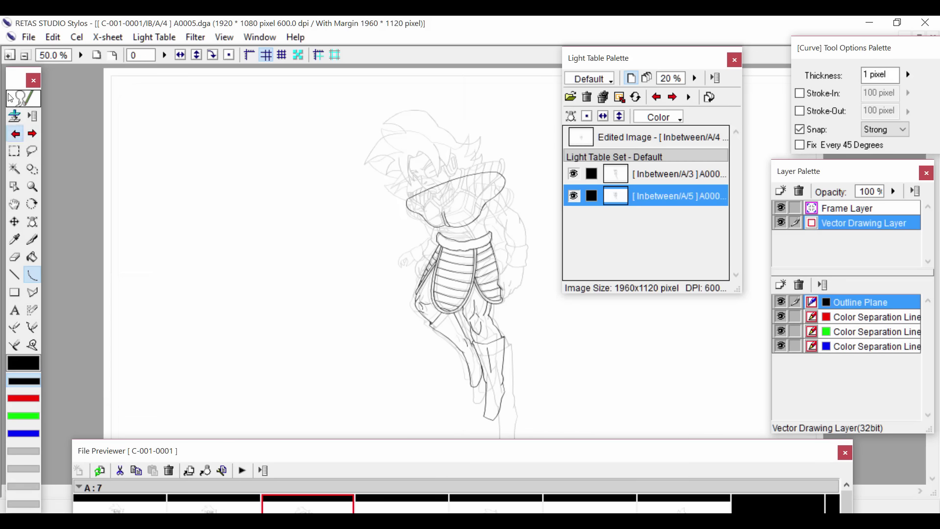
Flip between cels 1, 3 and 4 over the light table references to compare the poses
left_click(16, 133)
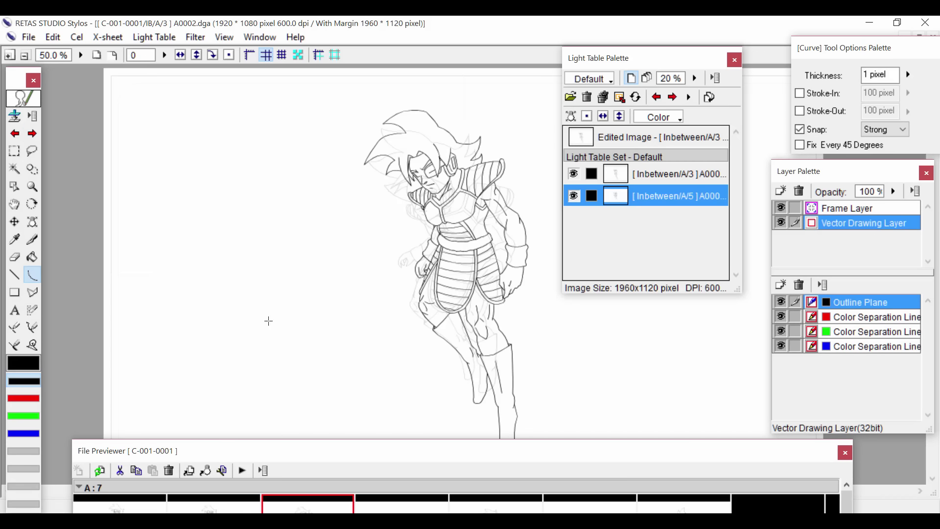
left_click(32, 133)
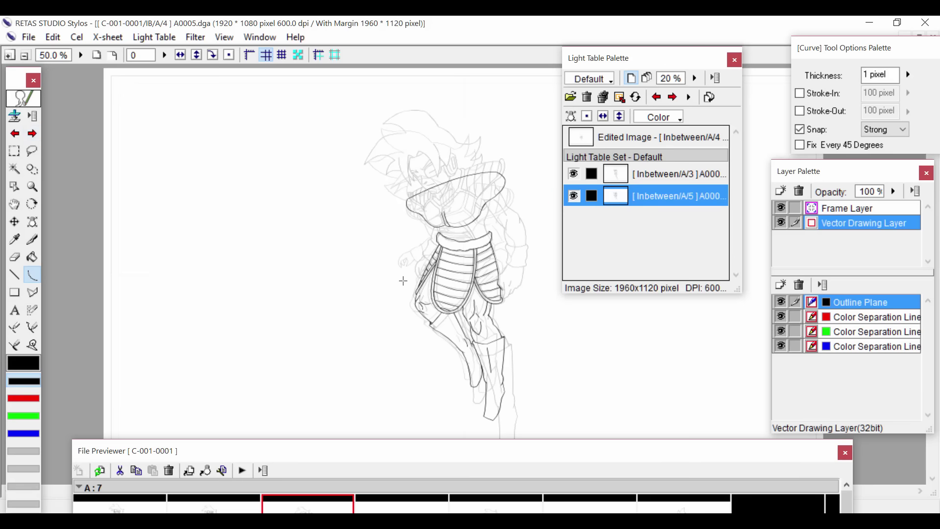
left_click(16, 132)
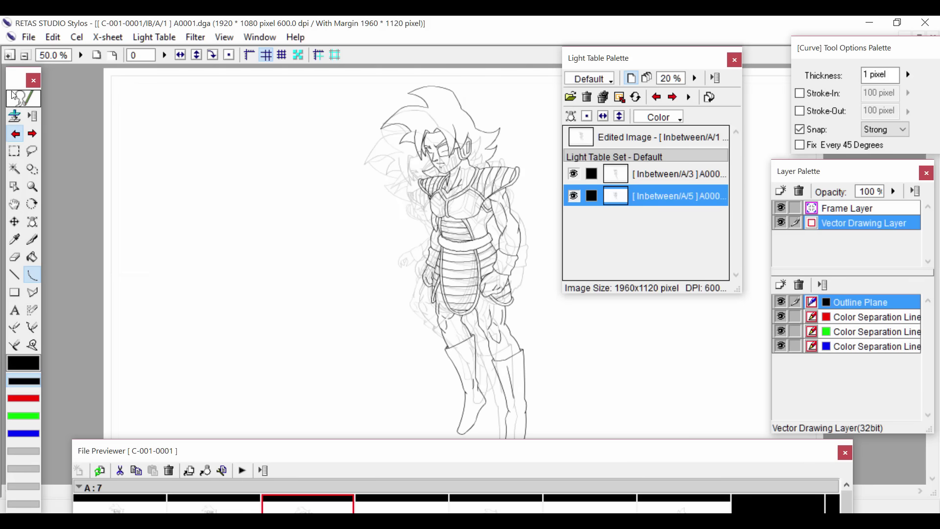
left_click(32, 133)
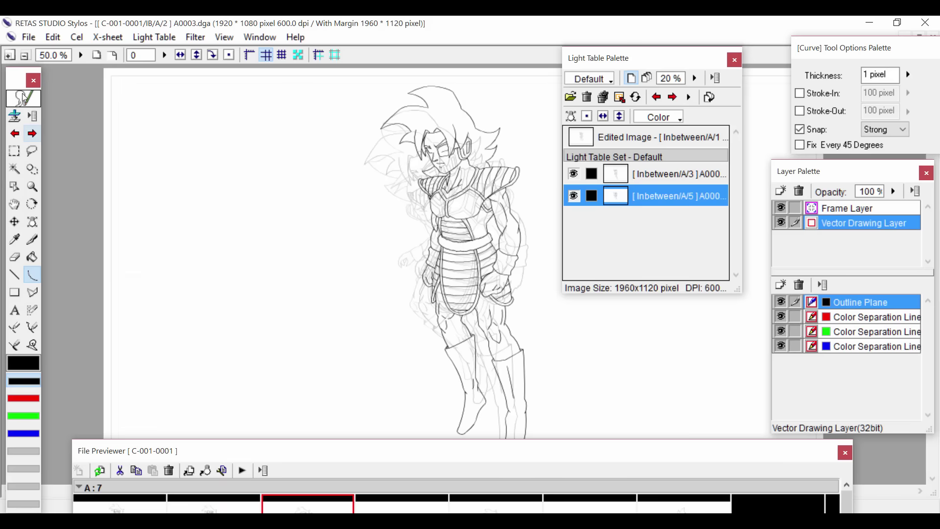
key("Right")
key("Right")
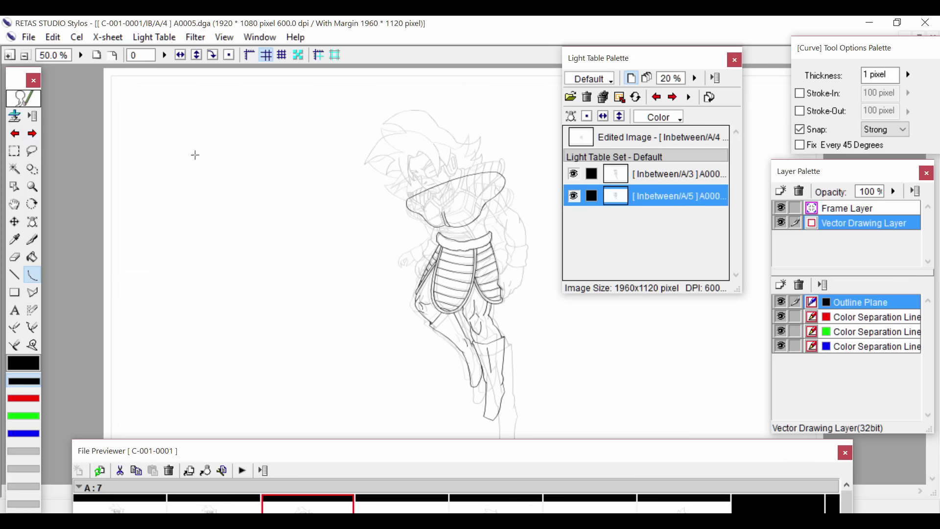
Move the File Previewer up until the cel thumbnails show and narrow it to clear the Layer Palette
left_click_drag(405, 449, 387, 363)
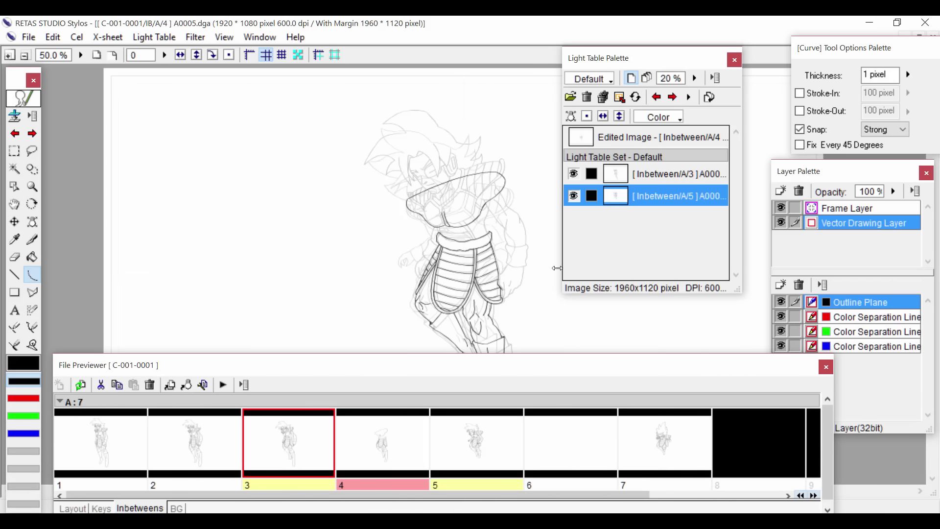
left_click_drag(834, 401, 771, 402)
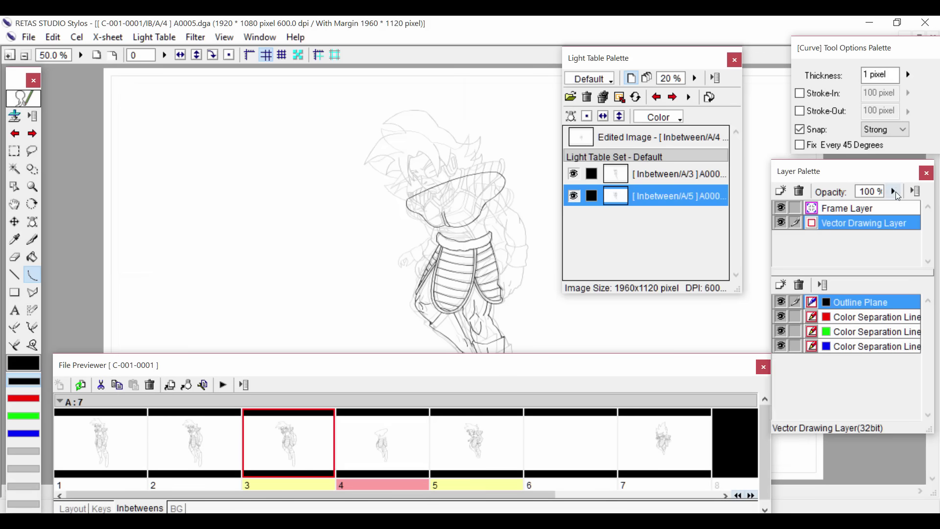
left_click(914, 192)
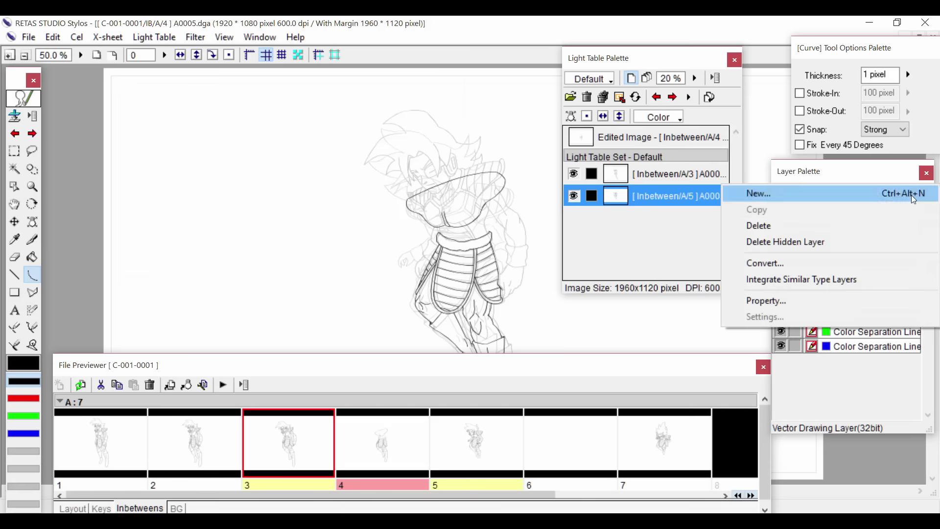
left_click(830, 196)
left_click(523, 255)
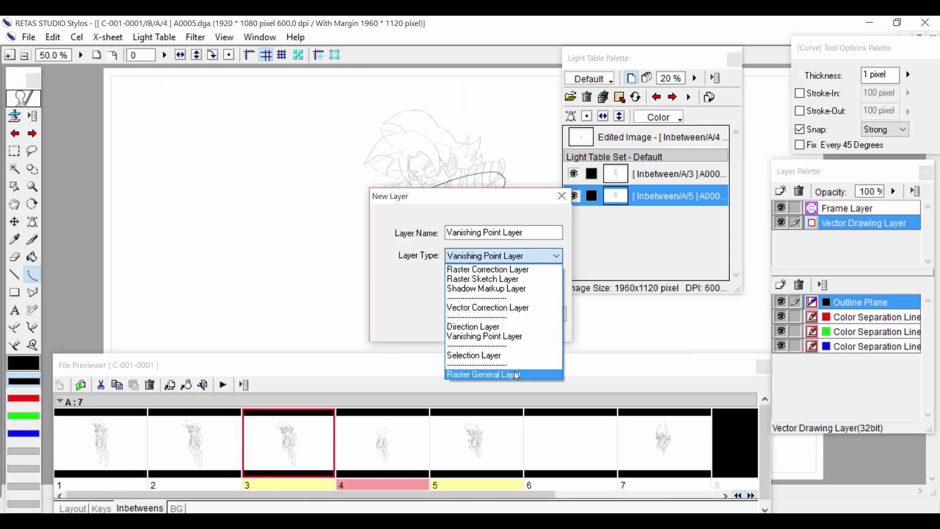
left_click(555, 203)
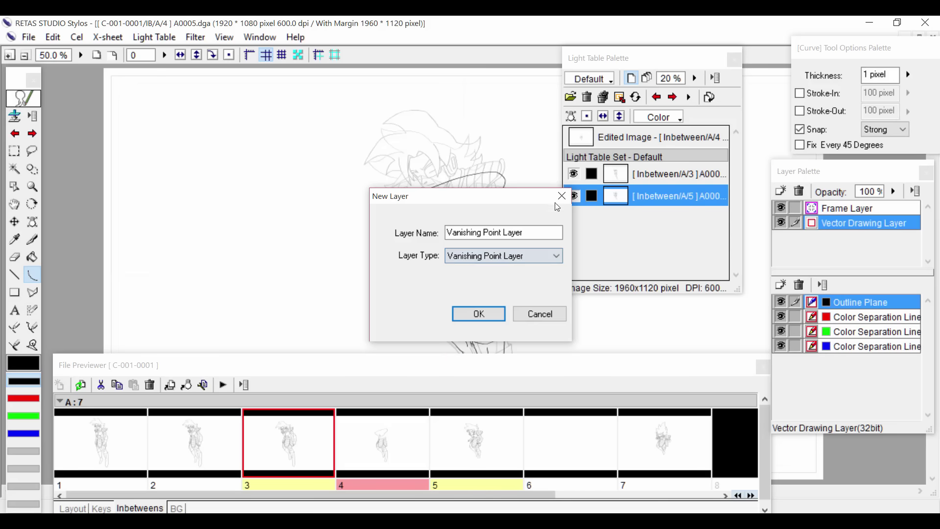
left_click(562, 196)
Examine cel 4's chest armor, belt and skirt lines up close against the light table references
key("ctrl+plus")
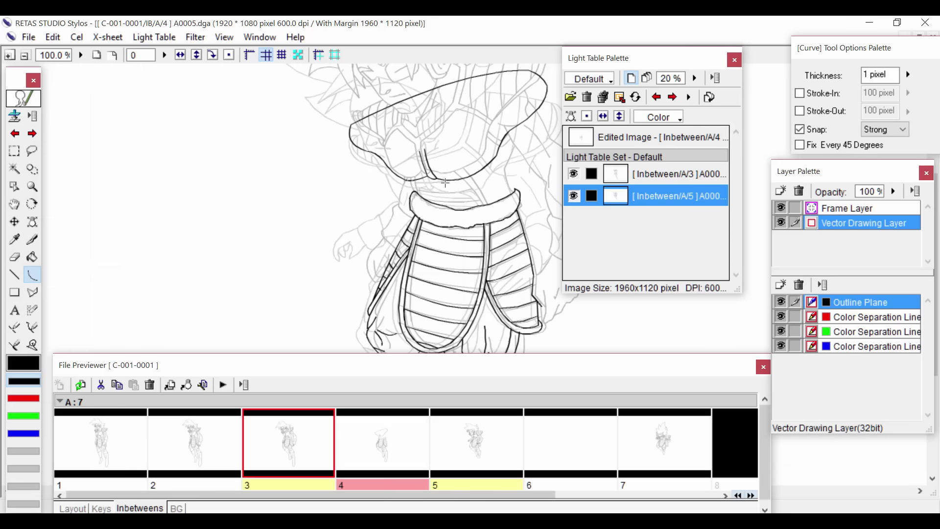
left_click_drag(445, 183, 422, 228)
scroll(421, 199, "up", 3)
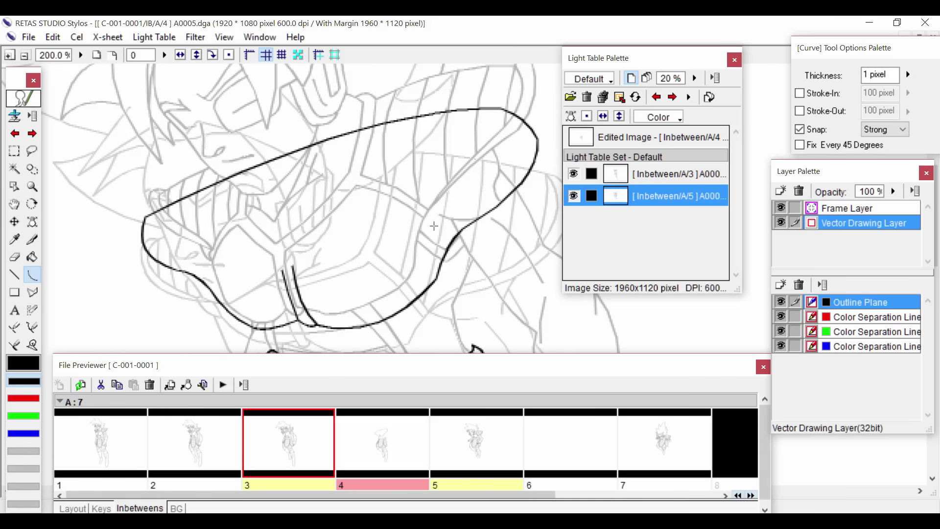
scroll(438, 235, "down", 2)
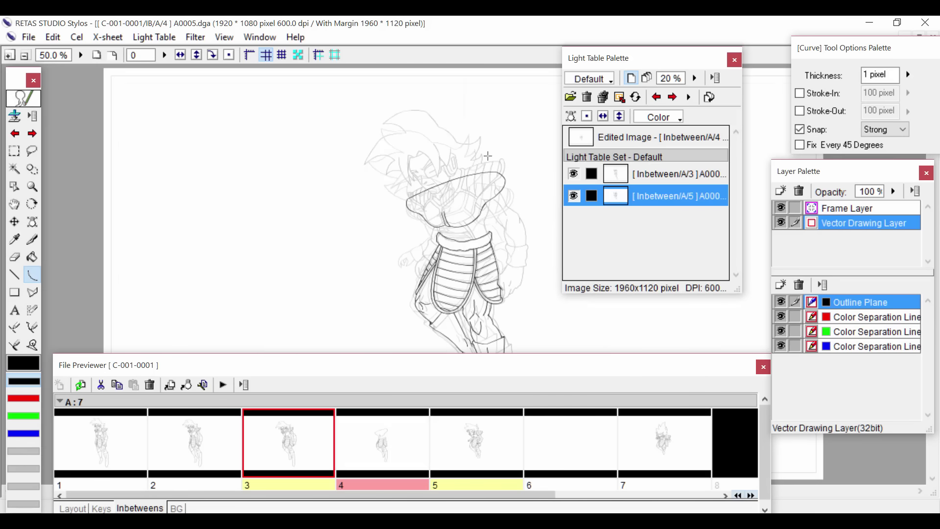
scroll(499, 253, "up", 1)
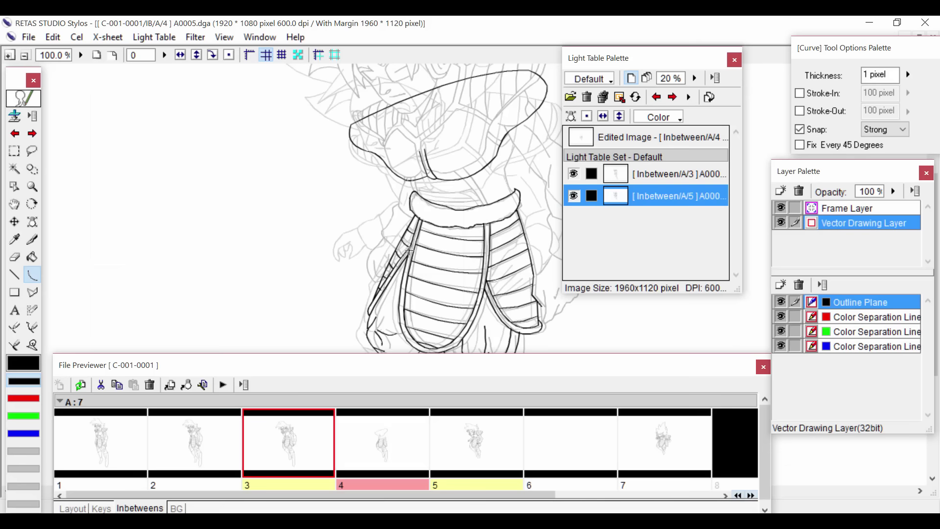
scroll(400, 228, "up", 1)
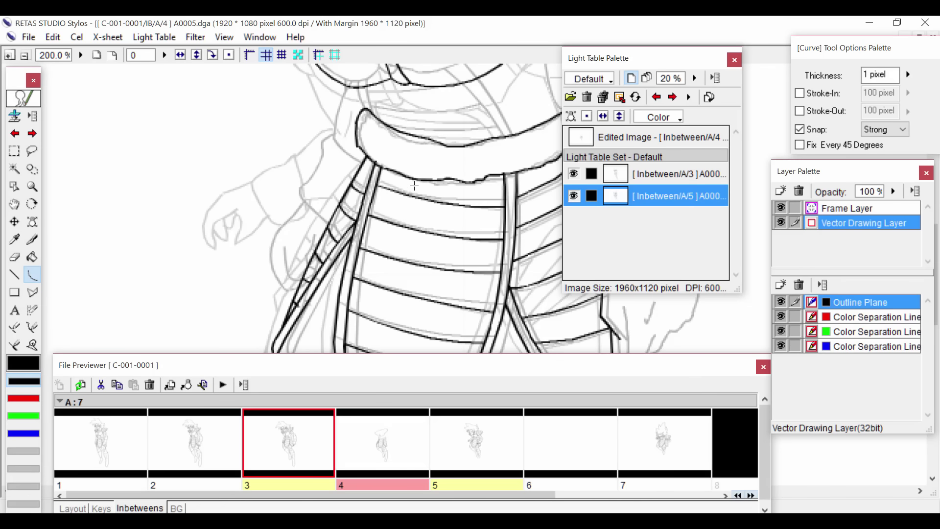
scroll(414, 185, "down", 1)
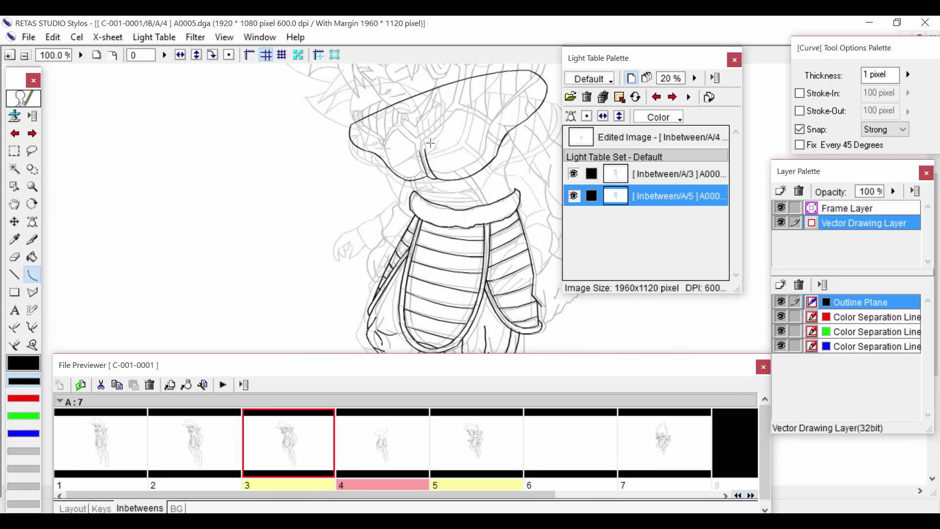
scroll(448, 140, "up", 1)
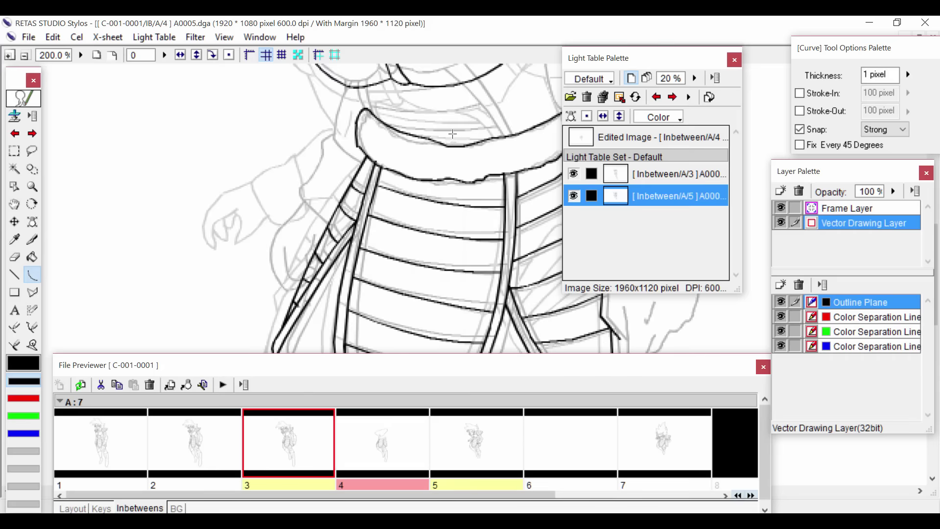
left_click_drag(440, 73, 370, 304)
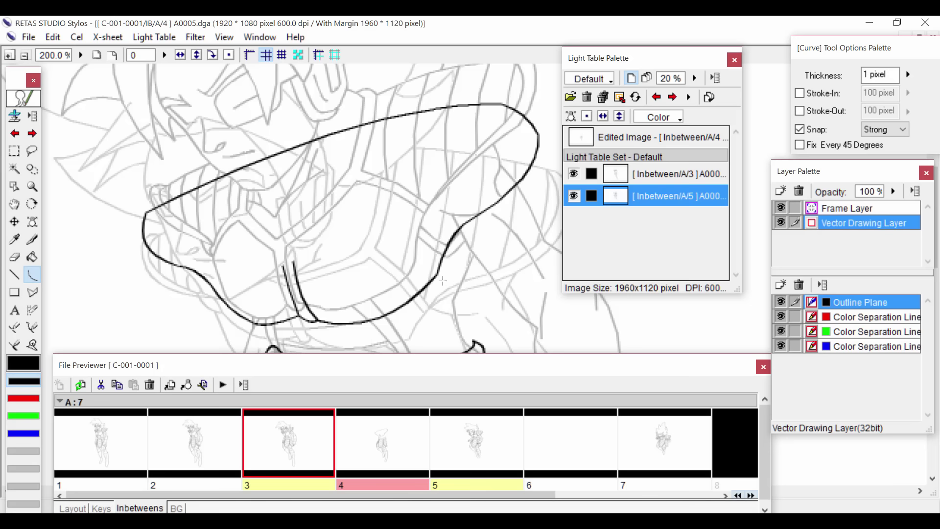
scroll(451, 238, "down", 2)
scroll(407, 293, "up", 2)
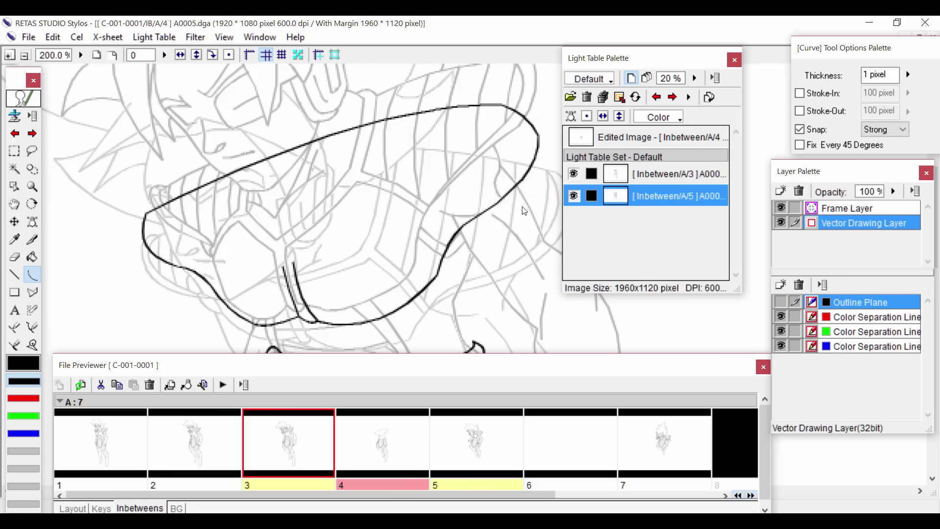
Toggle the visibility of the Outline Plane and the A/5 and A/3 light table references to examine each drawing separately
left_click(781, 302)
left_click(574, 196)
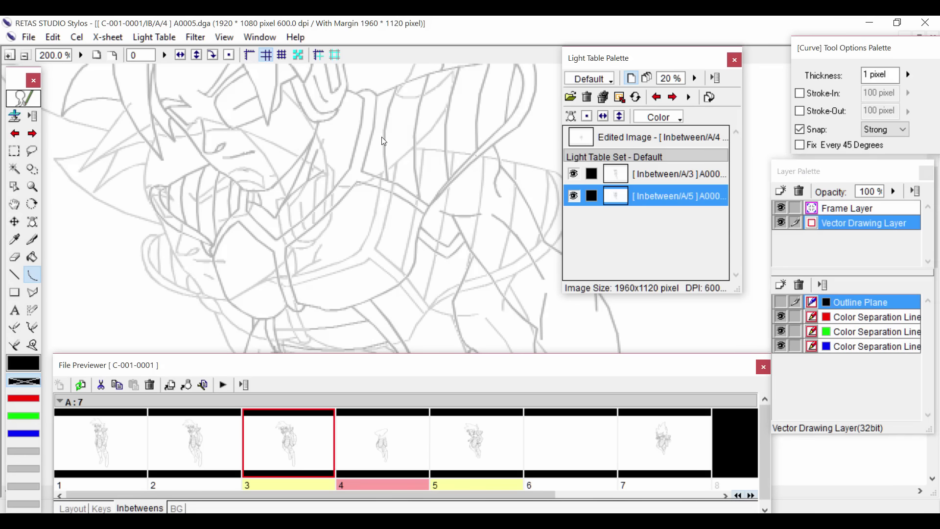
scroll(347, 201, "down", 2)
scroll(347, 200, "down", 1)
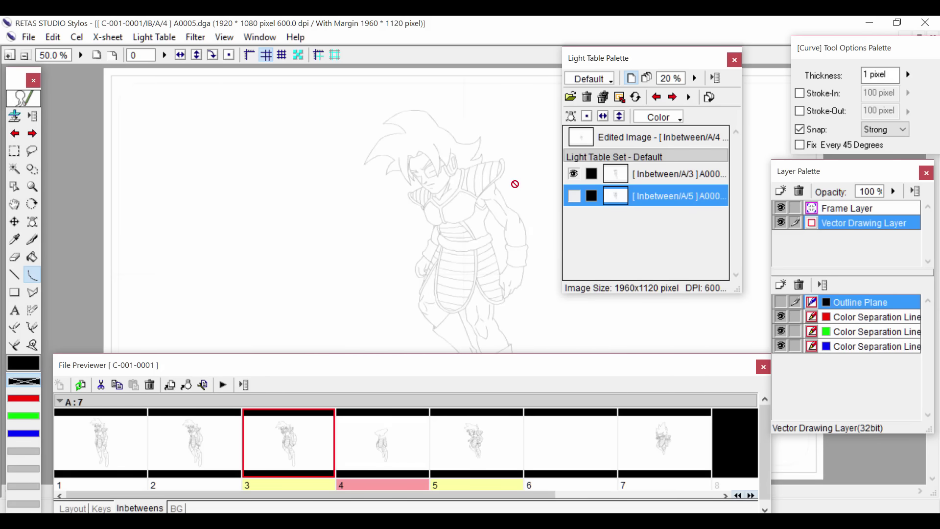
left_click(573, 196)
left_click(573, 174)
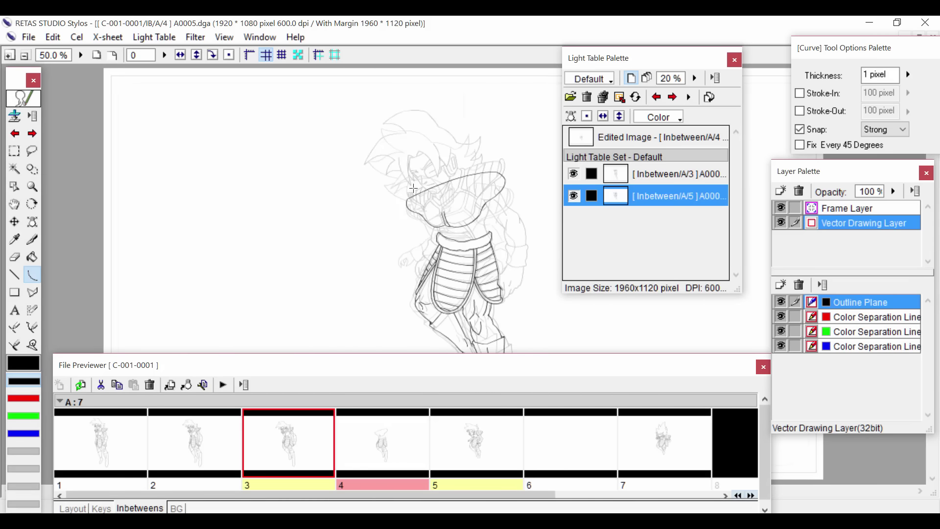
Draw the outer rim of the large shoulder pad with curves running parallel to its existing edge
scroll(433, 180, "up", 1)
left_click_drag(436, 142, 395, 224)
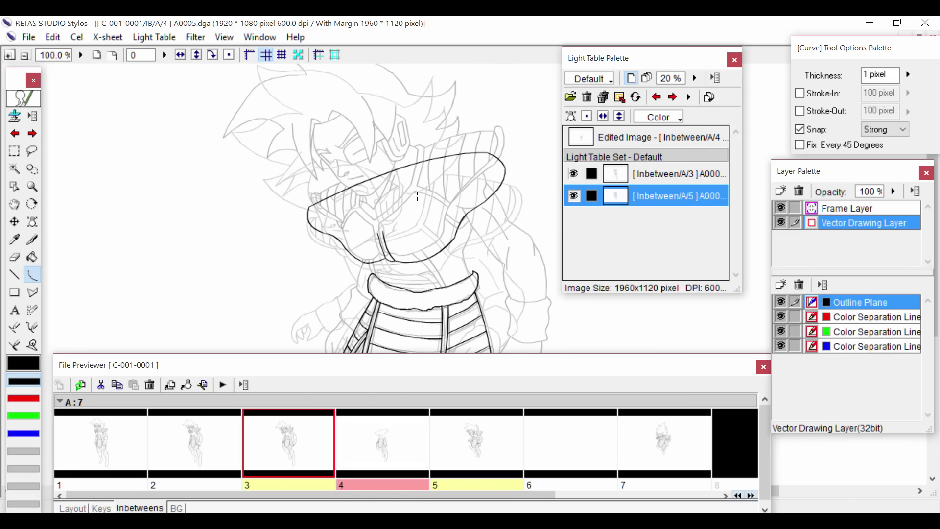
scroll(312, 215, "up", 2)
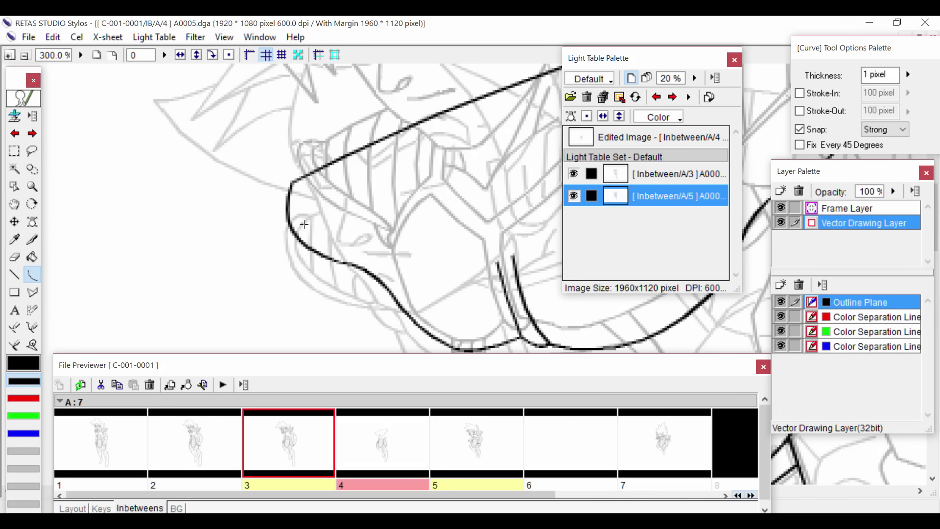
left_click_drag(465, 185, 236, 224)
mouse_move(492, 199)
left_mouse_down()
mouse_move(449, 206)
mouse_move(424, 188)
mouse_move(437, 159)
mouse_move(485, 204)
mouse_move(471, 204)
left_mouse_up()
scroll(433, 167, "up", 1)
scroll(432, 173, "down", 2)
left_click(439, 158)
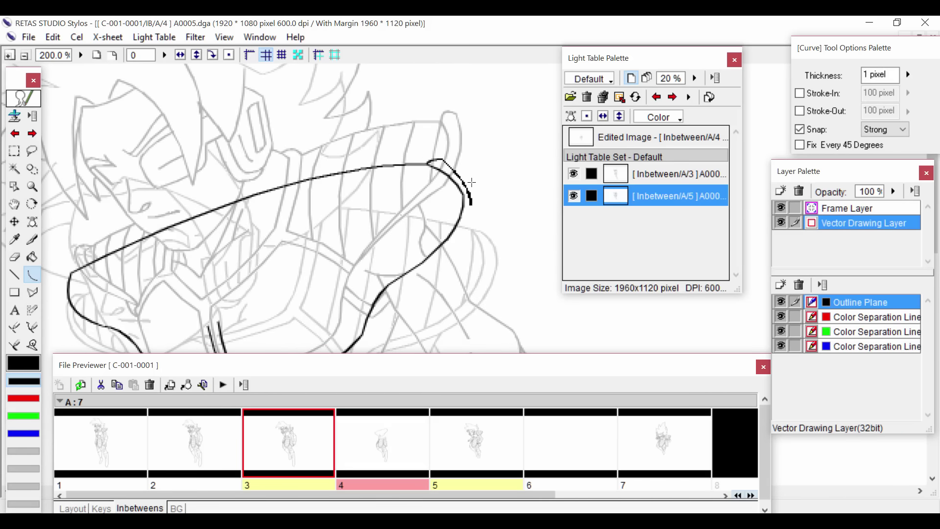
left_click(472, 174)
key("ctrl+z")
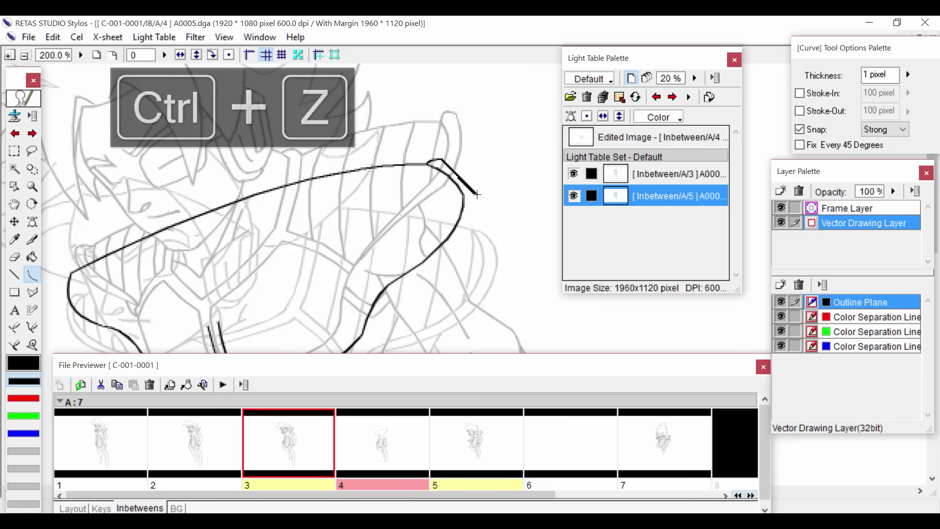
left_click_drag(467, 212, 476, 164)
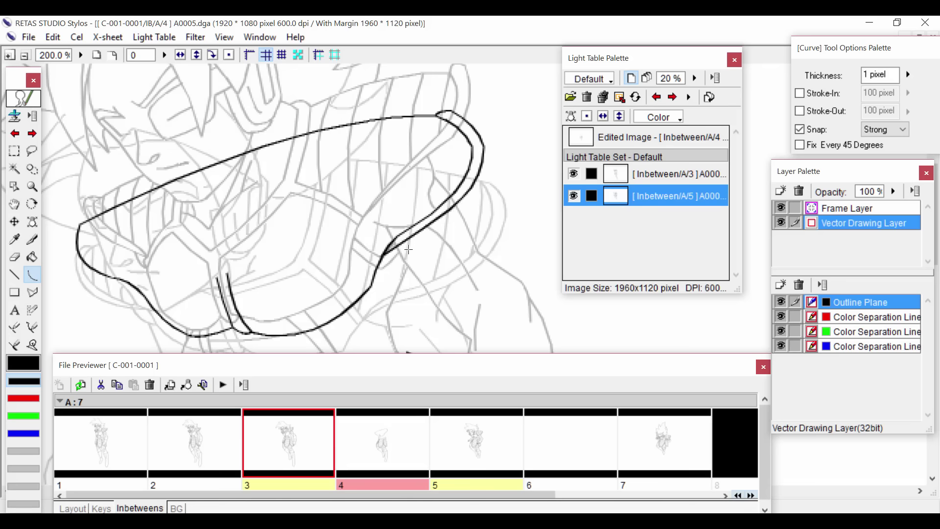
Draw the outer line of the collar band from the central chest strap up to the armor's top edge near the large shoulder pad
left_click_drag(354, 236, 400, 211)
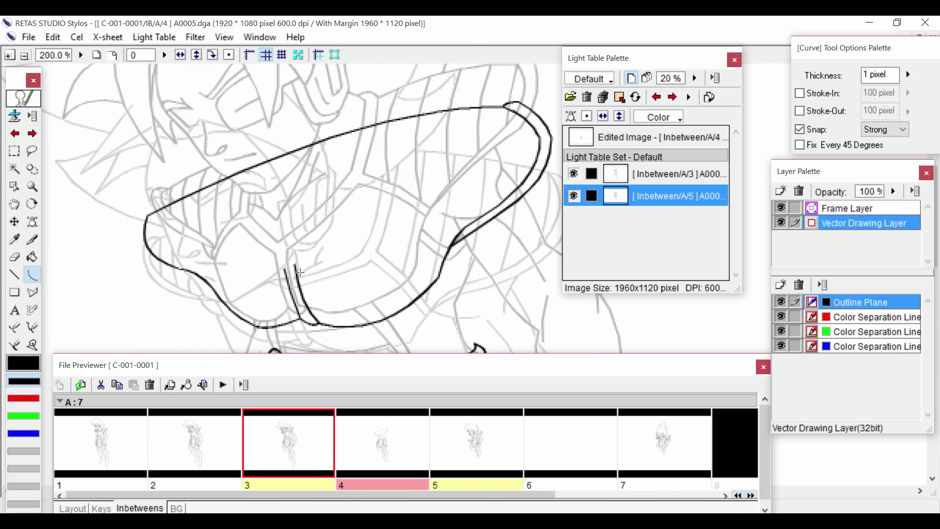
left_click_drag(295, 264, 375, 214)
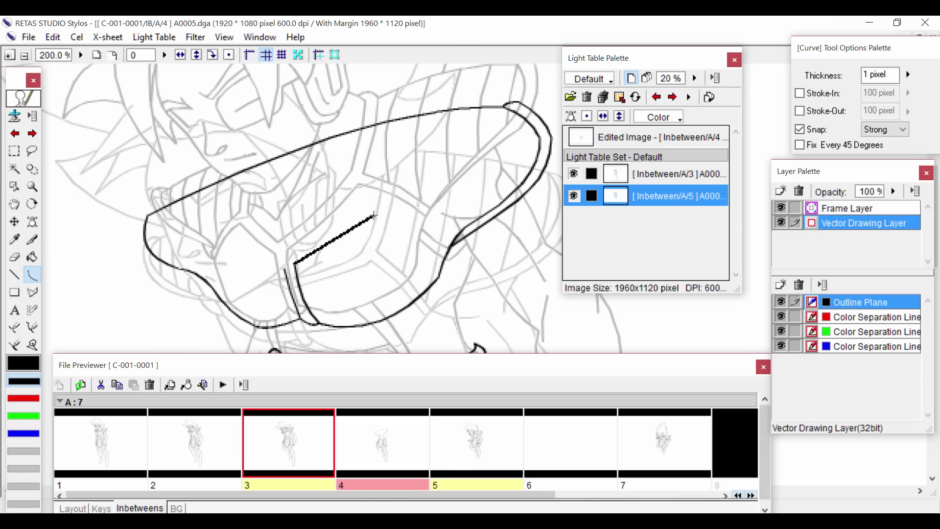
left_click(352, 245)
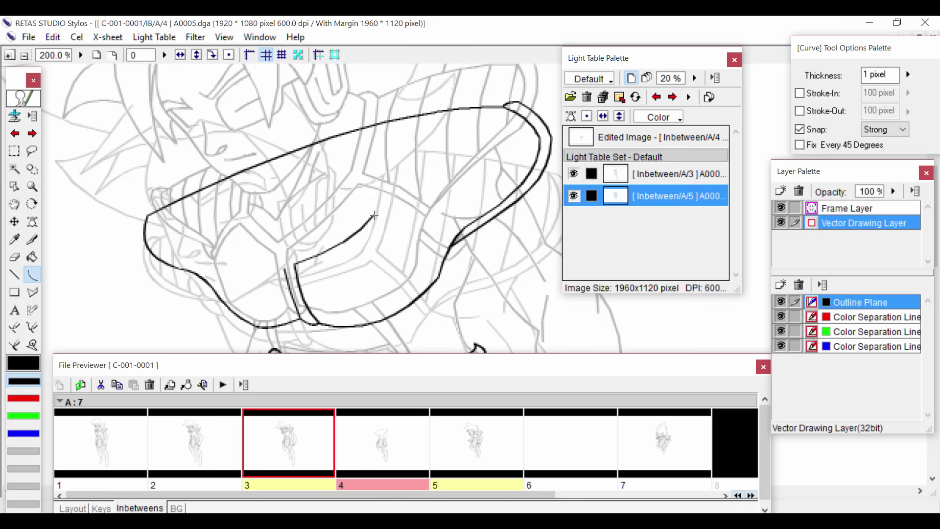
left_click(374, 214)
left_click(379, 122)
left_click(376, 193)
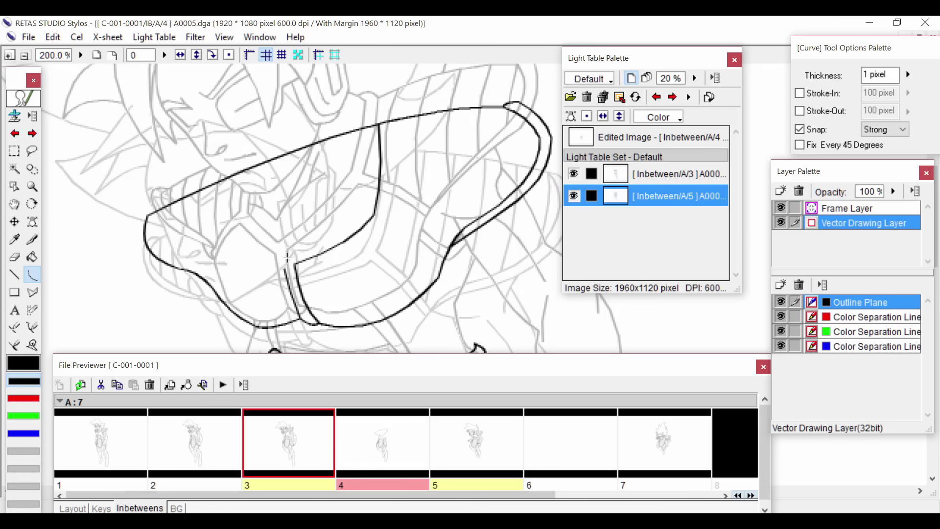
Draw the collar band's parallel inner line on the large shoulder pad's side, curving from the central strap to the armor's top edge
left_click(287, 257)
left_click(362, 212)
left_click(346, 237)
left_click(360, 213)
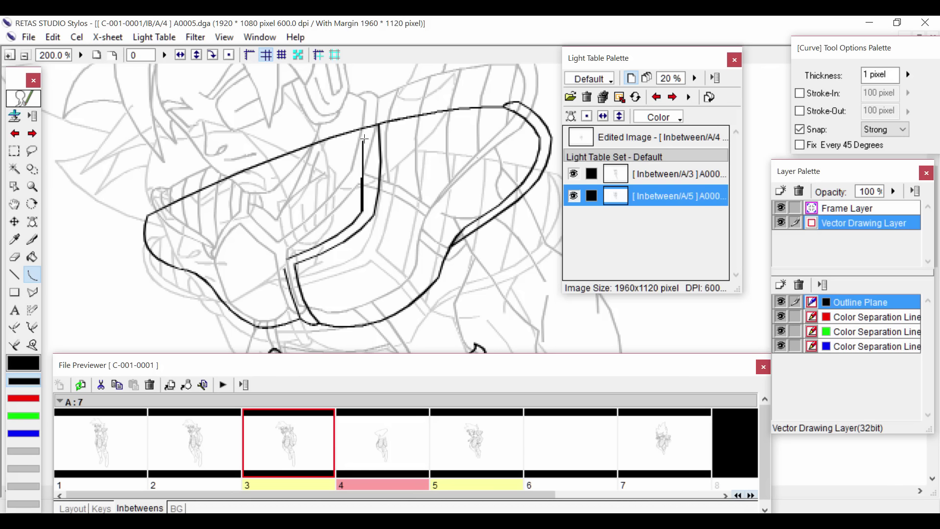
left_click(364, 128)
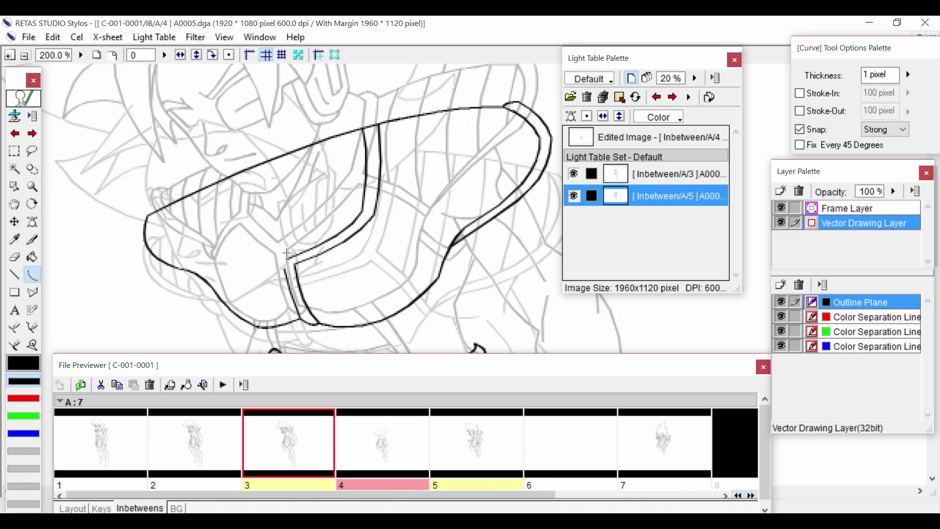
Draw the other side of the collar band as double curved lines from the central strap up to the armor's top edge
left_click(284, 257)
left_click(244, 241)
left_click(251, 252)
mouse_move(245, 241)
left_mouse_down()
mouse_move(236, 175)
mouse_move(235, 249)
mouse_move(284, 268)
left_mouse_up()
left_click(229, 211)
left_click(224, 229)
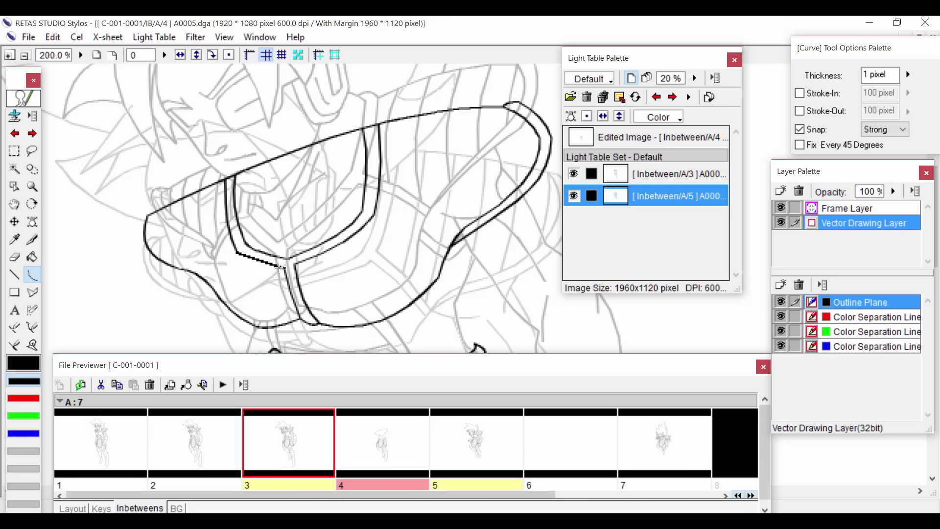
left_click(261, 261)
Draw a curved line across the chest plate from the collar band's corner to the armor's lower edge below the large shoulder pad
left_click_drag(366, 225, 437, 275)
left_click(403, 235)
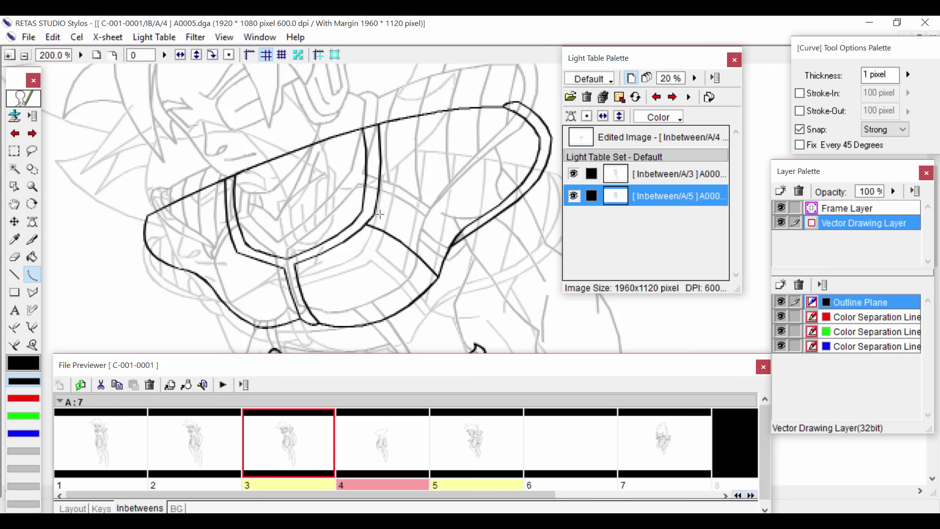
Draw the parallel second line across the chest plate from the collar corner to the lower edge below the large shoulder pad
left_click_drag(374, 215, 443, 256)
double_click(443, 256)
key("ctrl+z")
left_click_drag(374, 216, 442, 264)
double_click(430, 254)
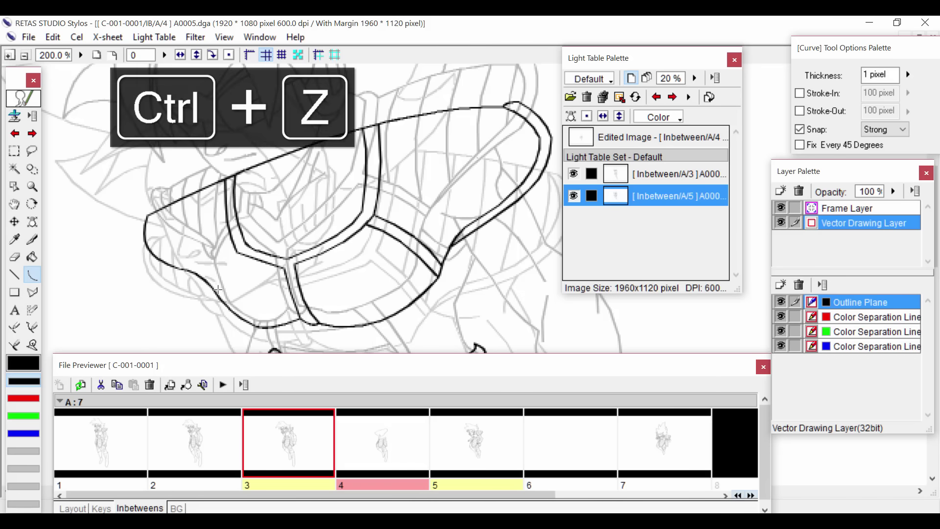
Draw a double curved strap from the collar band's other corner to the armor's lower edge below the small shoulder pad
left_click_drag(217, 293, 238, 253)
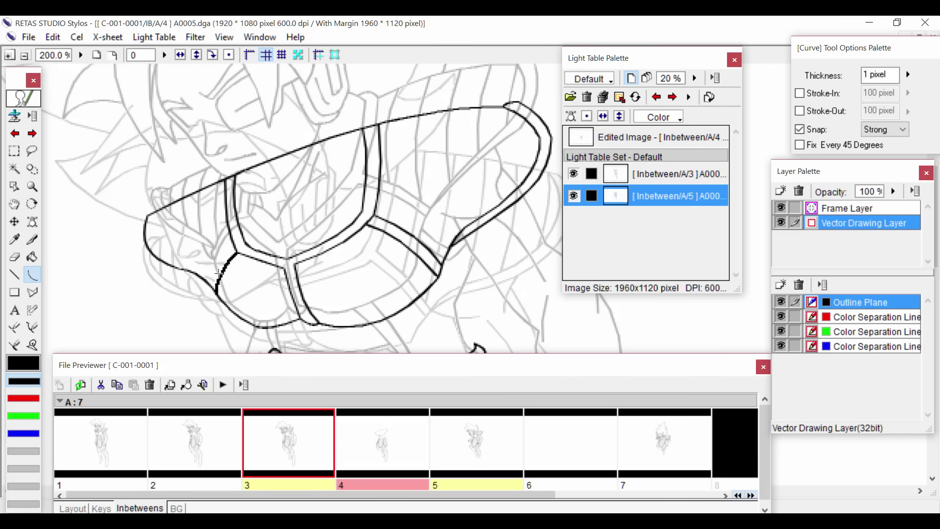
left_click(222, 270)
left_click_drag(213, 286, 234, 245)
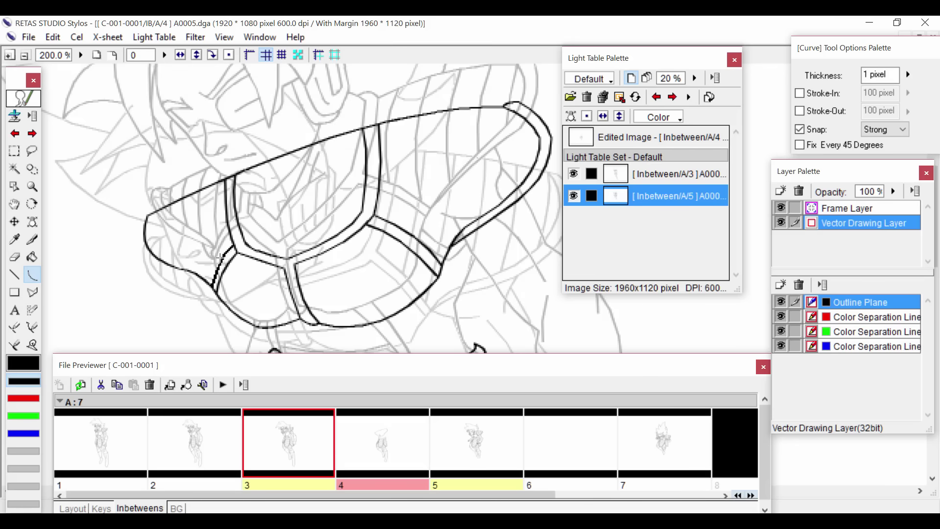
left_click(222, 260)
Erase the collar band line segments that cross the openings of the two chest straps
key("e")
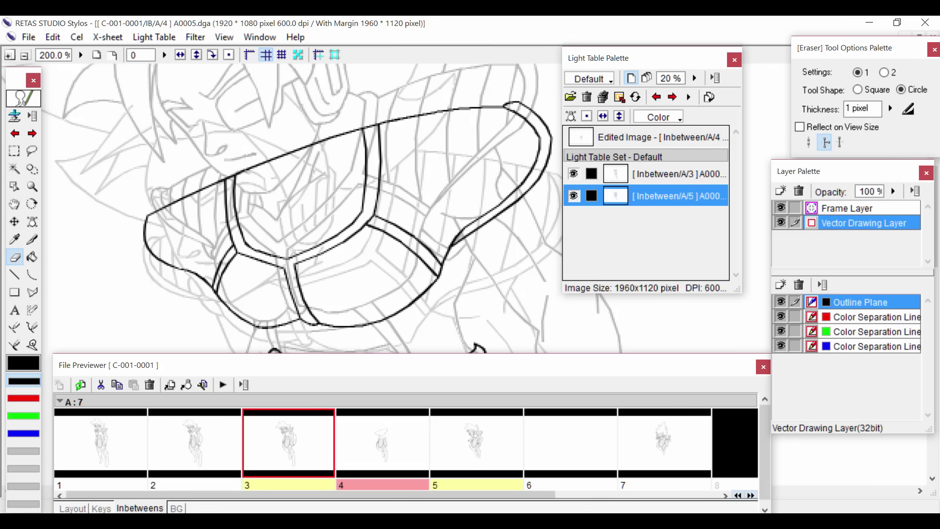
left_click_drag(230, 234, 238, 252)
left_click(372, 221)
Draw the short curved waist lines on the small shoulder pad's side, from the chest plate's lower edge to the belt
left_click_drag(339, 279, 347, 184)
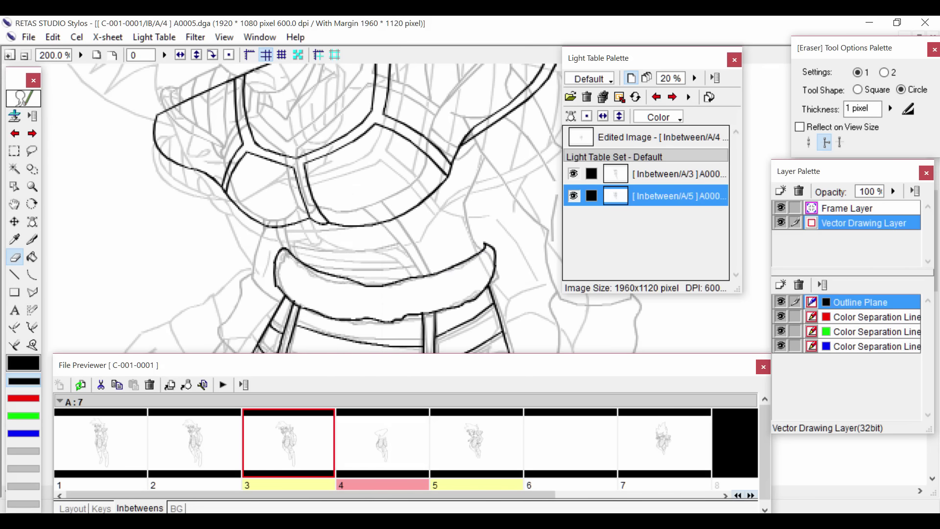
key("c")
left_click(273, 226)
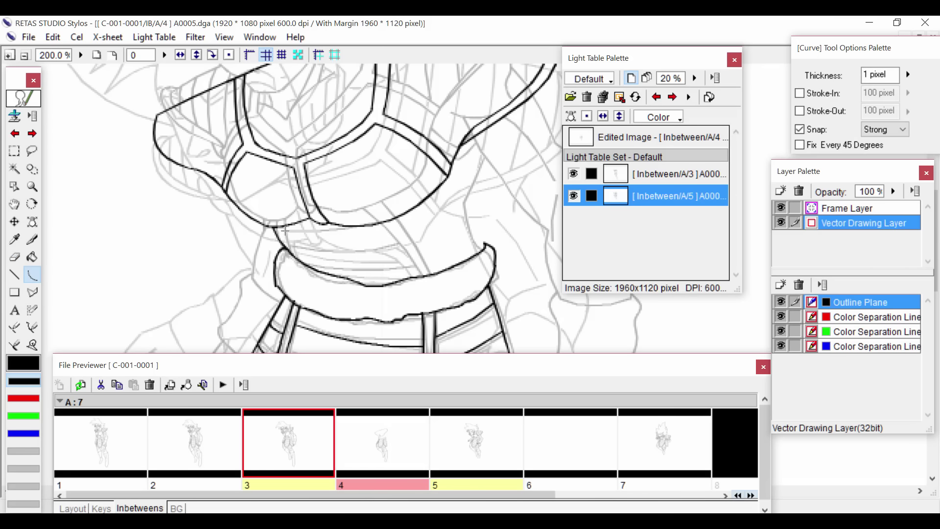
double_click(294, 258)
Draw the double curved abdomen strap from the chest plate's lower edge down to the belt on the large shoulder pad's side
left_click_drag(372, 226, 415, 277)
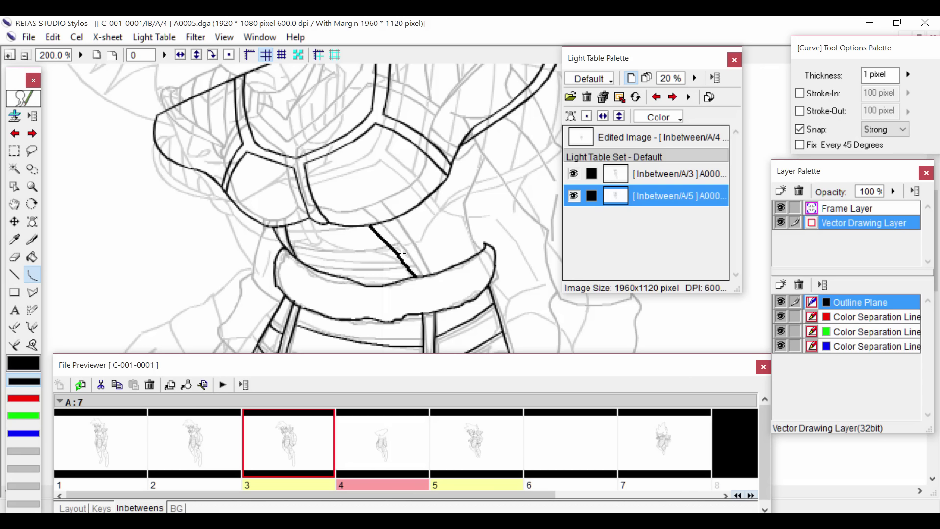
left_click(395, 228)
left_click(391, 221)
double_click(425, 277)
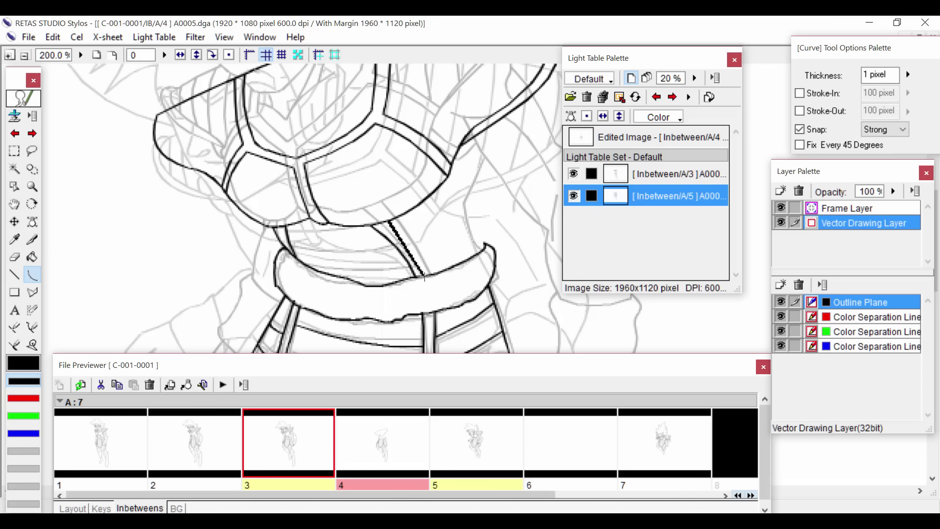
Draw the torso's side contour from the belt's end up toward the armpit below the large shoulder pad
left_click_drag(458, 224, 424, 281)
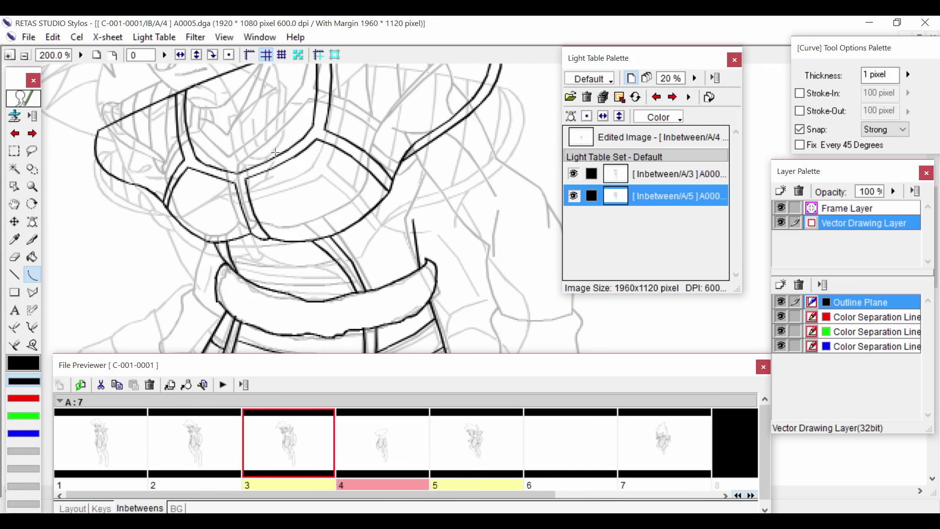
key("ctrl+plus")
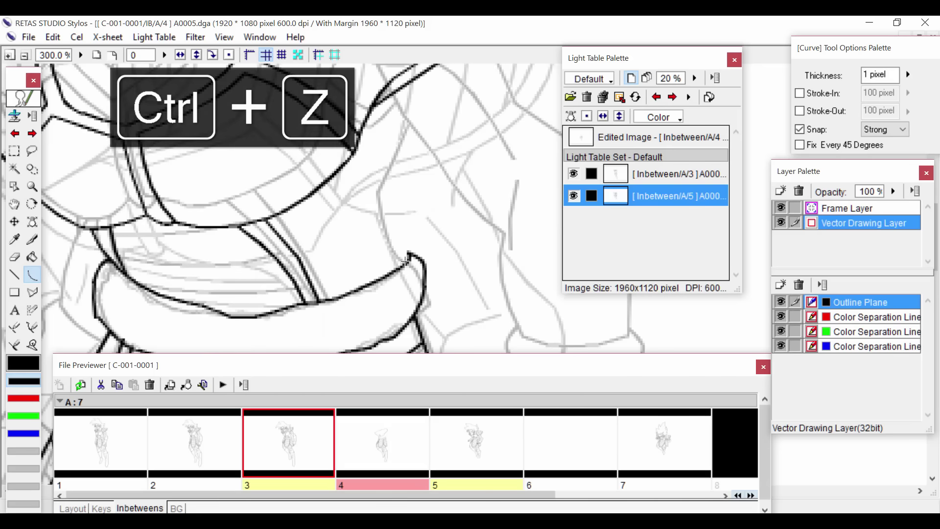
mouse_move(406, 261)
left_mouse_down()
mouse_move(390, 190)
mouse_move(401, 257)
mouse_move(423, 205)
left_mouse_up()
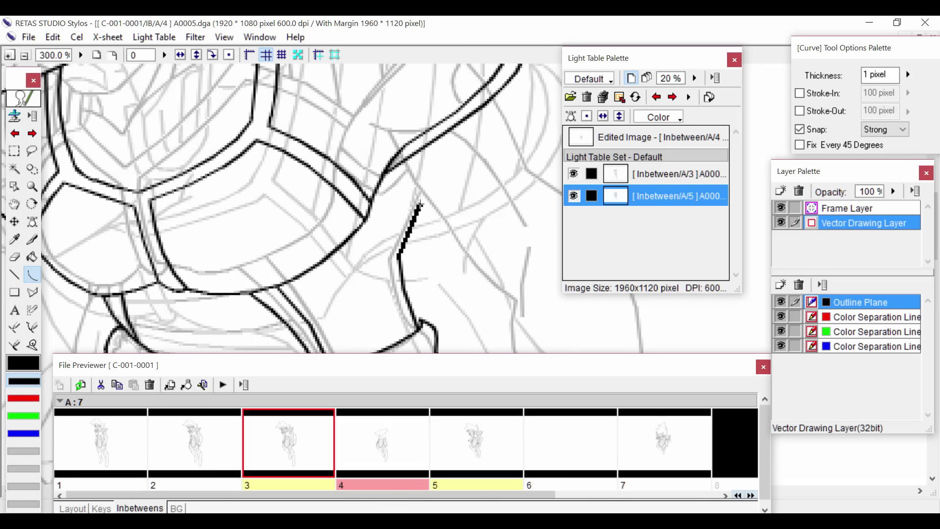
left_click_drag(424, 283, 434, 211)
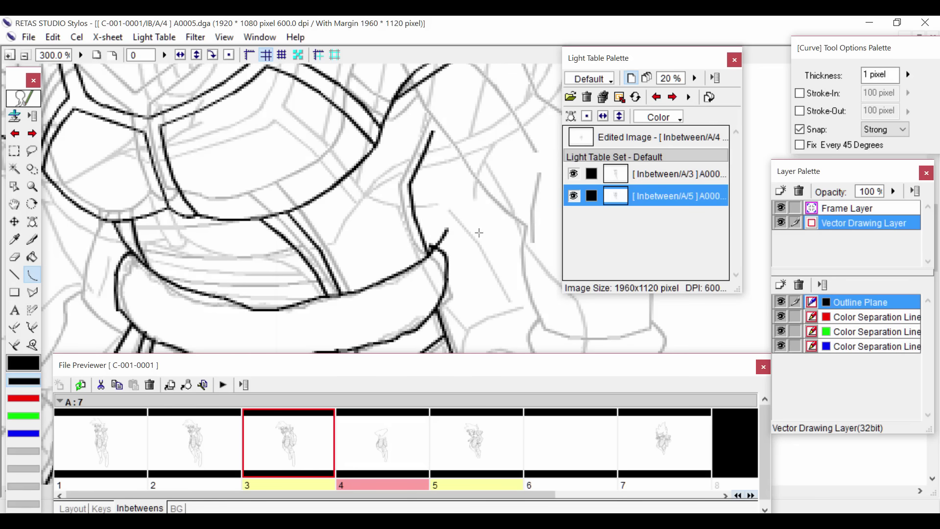
Undo the stray stroke, then erase the belt's rounded end and redraw it as a smoother curve with Snap turned off
key("ctrl+z")
left_click(800, 129)
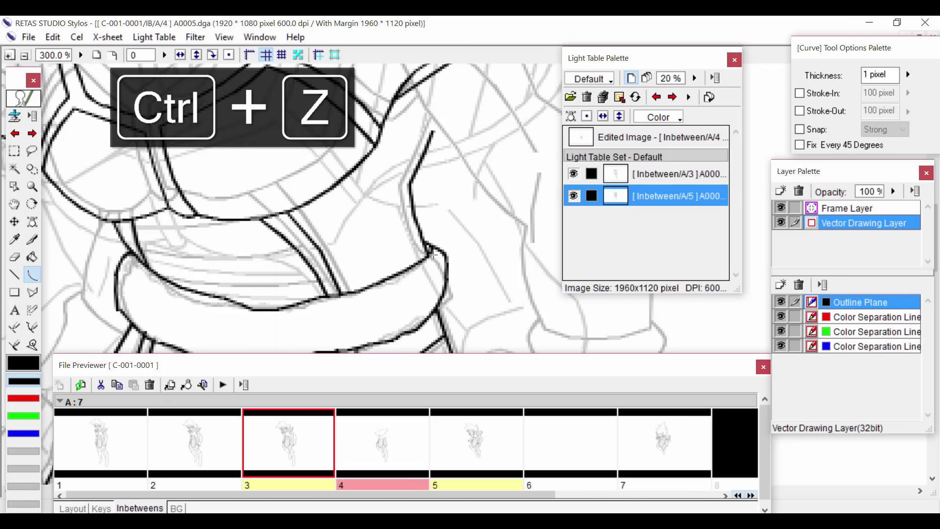
key("e")
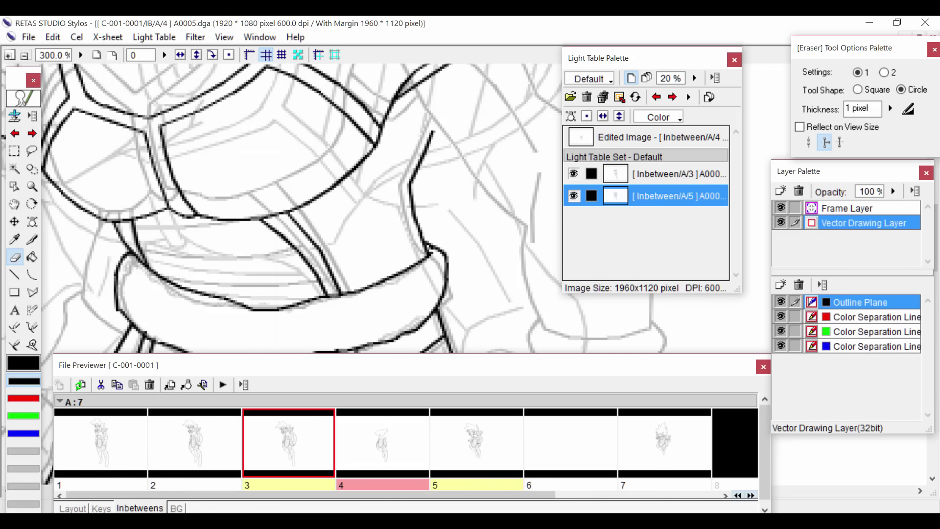
left_click(431, 251)
key("u")
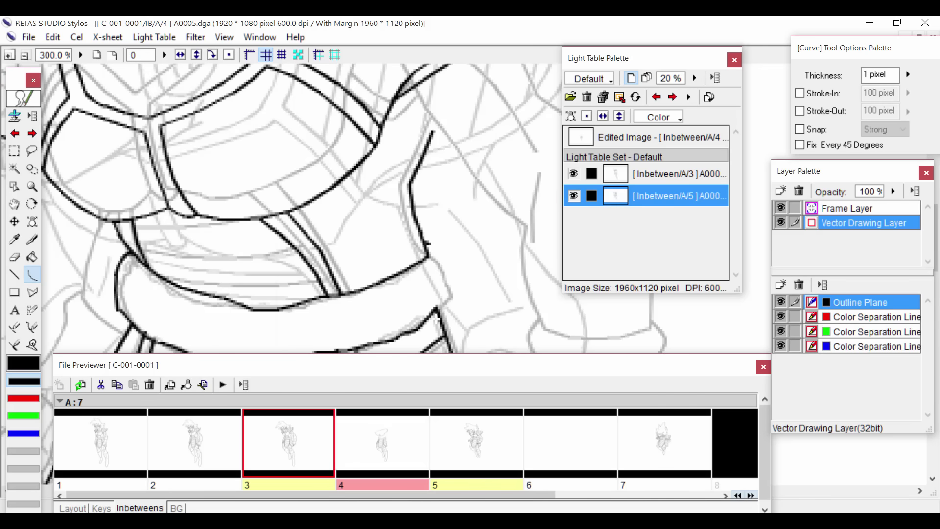
left_click_drag(438, 307, 427, 243)
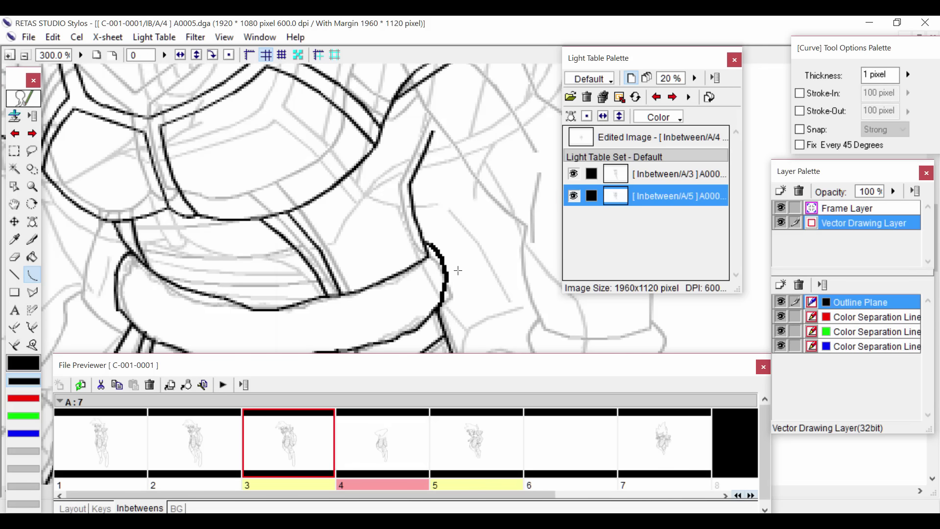
left_click(800, 129)
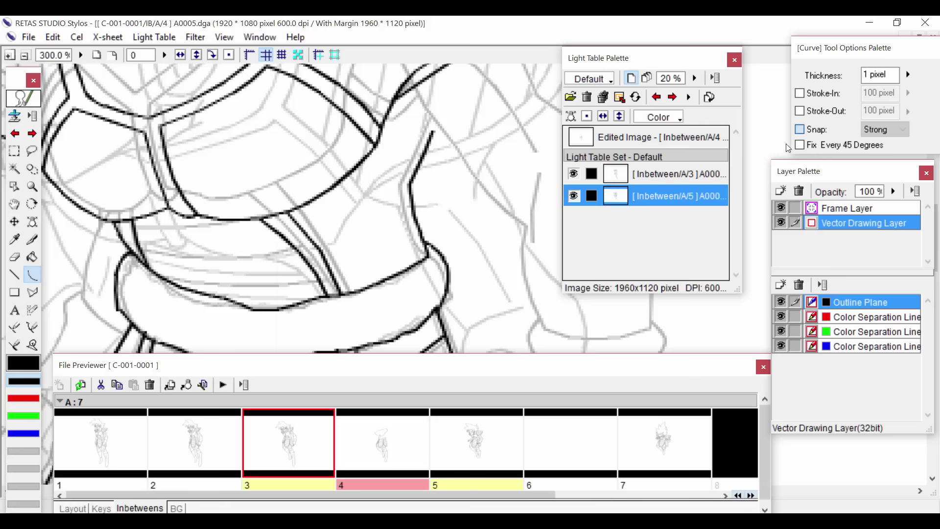
Move the File Previewer palette lower to uncover more of the canvas around the character's legs
key("ctrl+minus")
key("ctrl+minus")
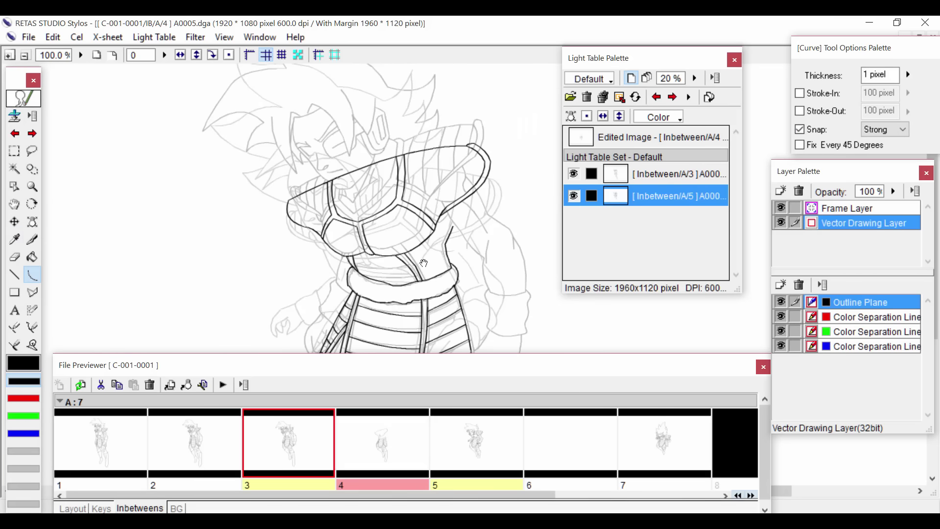
left_click_drag(430, 245, 410, 212)
left_click_drag(415, 304, 448, 158)
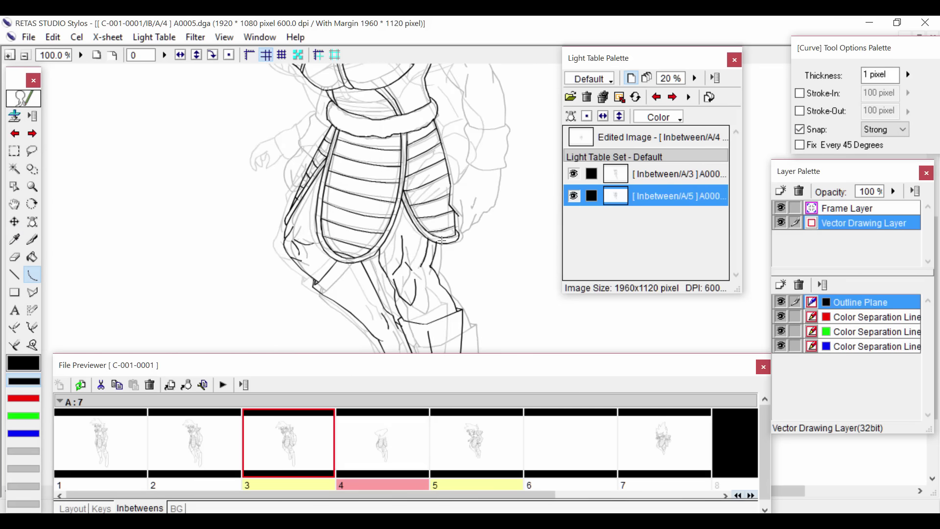
key("ctrl+minus")
left_click_drag(482, 369, 496, 422)
key("ctrl+plus")
left_click_drag(477, 370, 454, 264)
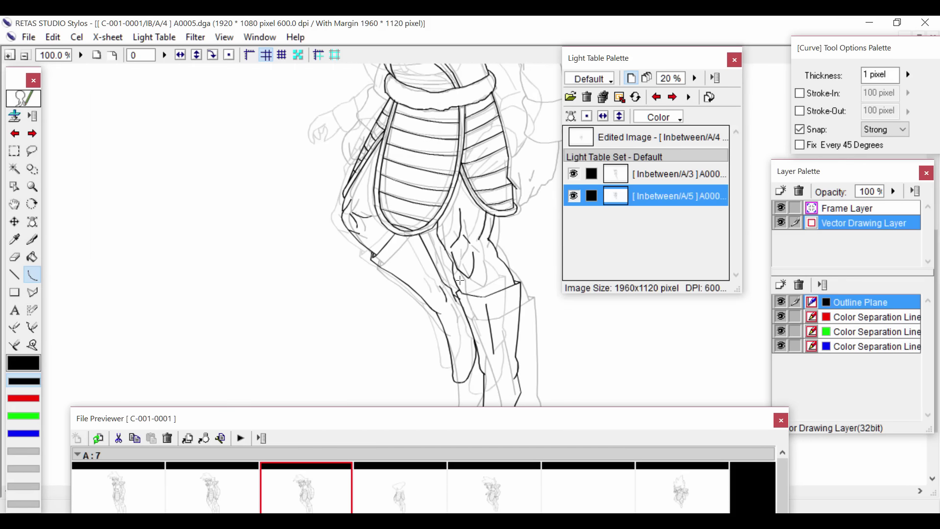
Examine the belt, skirt armor and leg lines against the light table references
key("ctrl+plus")
scroll(452, 220, "up", 5)
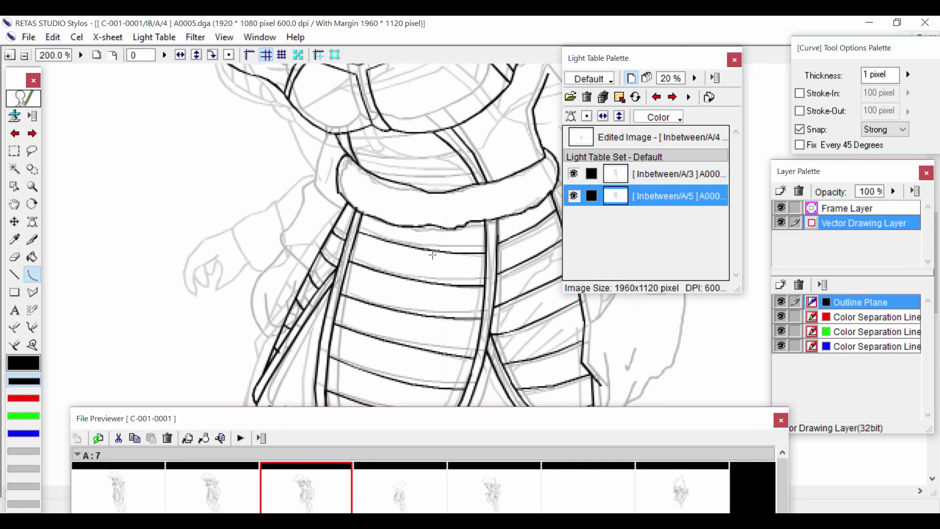
scroll(433, 254, "down", 8)
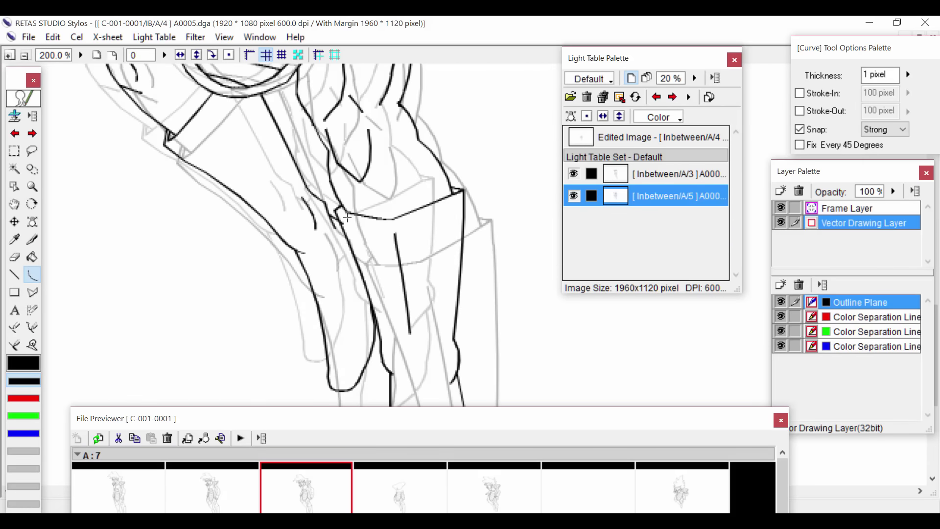
key("e")
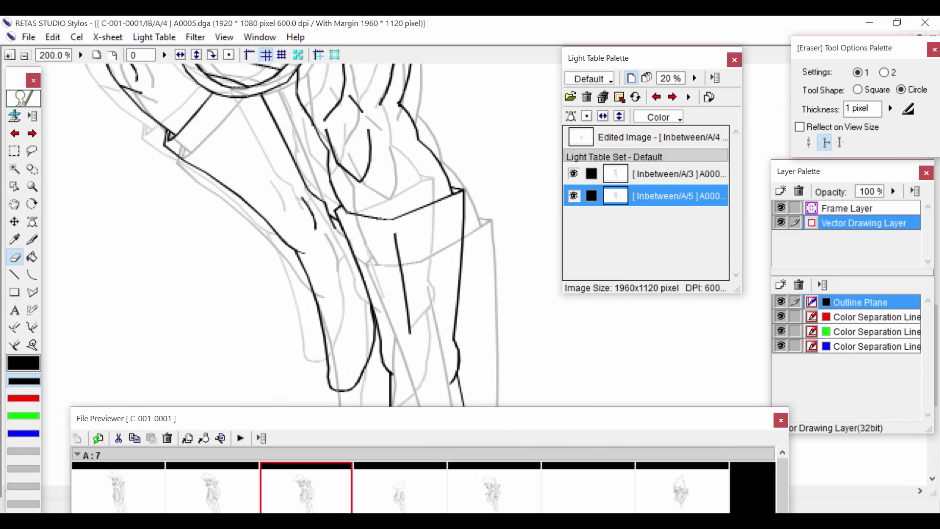
key("ctrl+minus")
left_click_drag(391, 188, 359, 369)
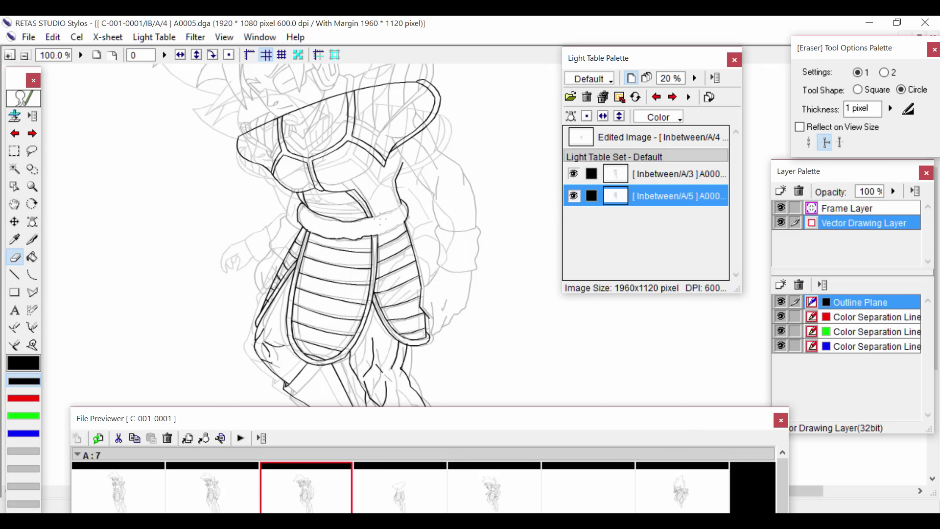
key("ctrl+z")
Draw the curved horizontal band lines across the abdomen between the two waist straps, above the belt
key("ctrl+plus")
left_click_drag(291, 173, 371, 291)
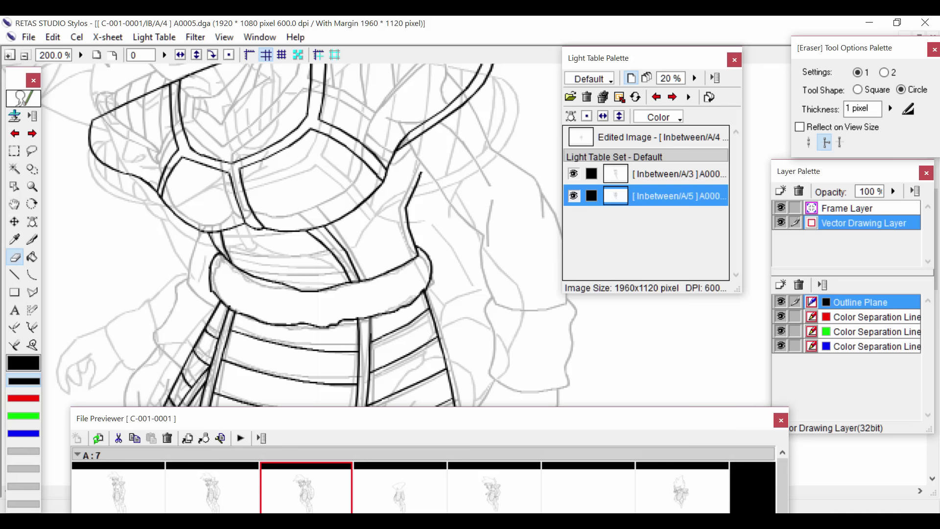
key("c")
left_click_drag(221, 230, 311, 235)
left_click(227, 255)
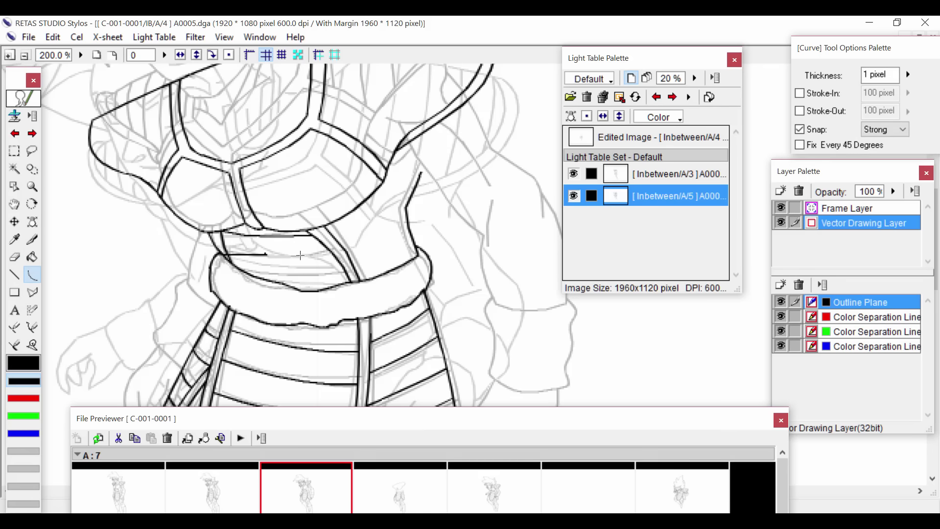
left_click(330, 252)
key("ctrl+z")
left_click_drag(225, 246, 330, 255)
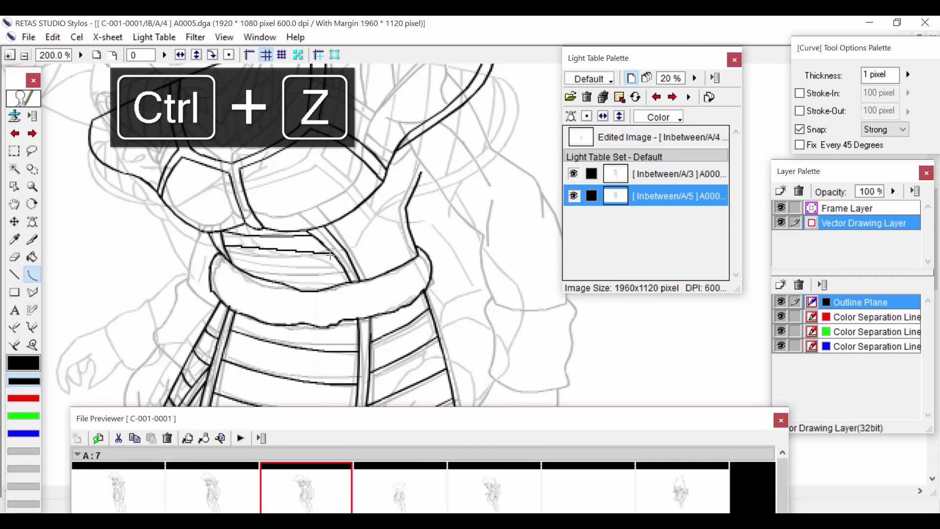
left_click(331, 255)
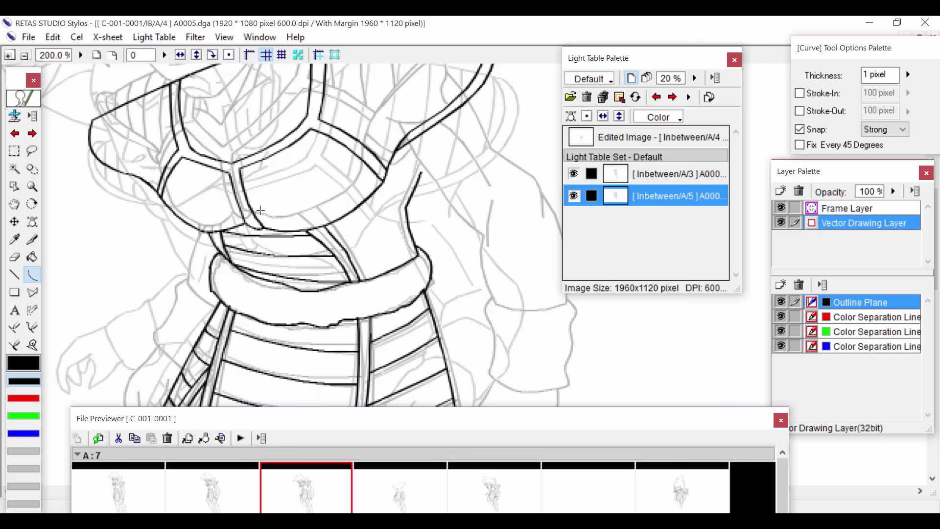
Draw five curved rib lines across the large shoulder pad, from its lower edge up to the armor's top edge
scroll(386, 245, "up", 3)
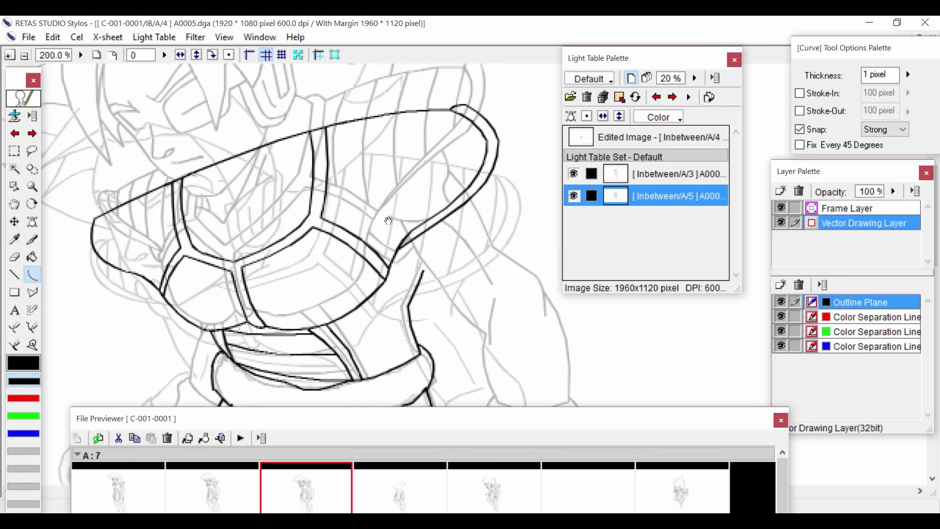
left_click_drag(344, 261, 340, 154)
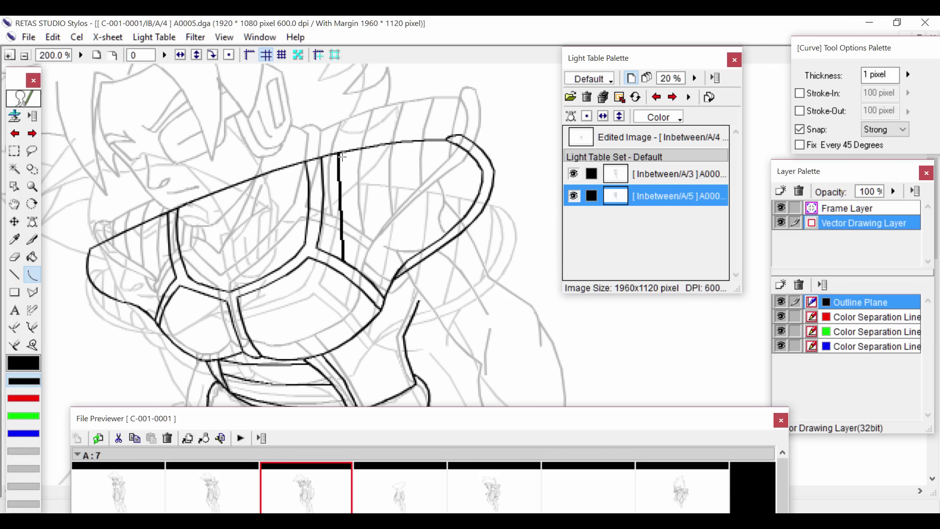
left_click(357, 195)
left_click_drag(378, 291, 371, 146)
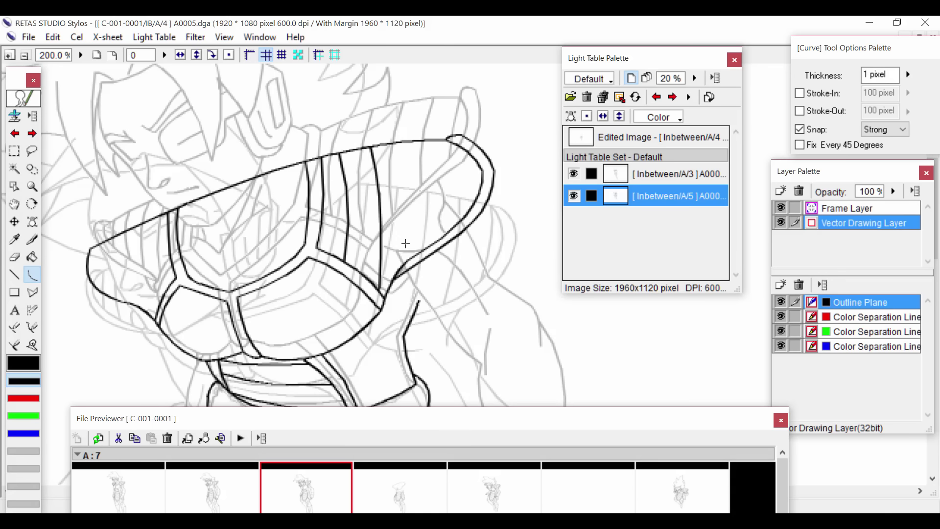
left_click_drag(414, 258, 400, 142)
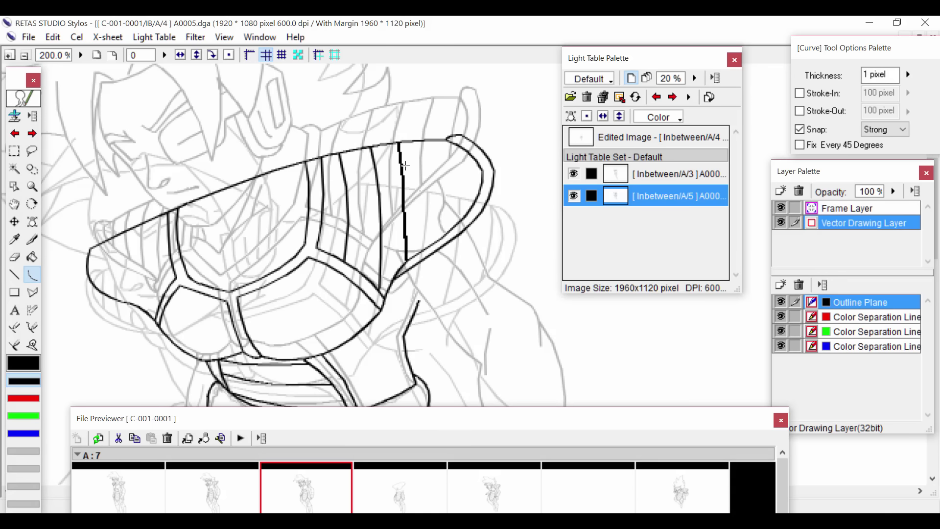
left_click_drag(439, 240, 431, 142)
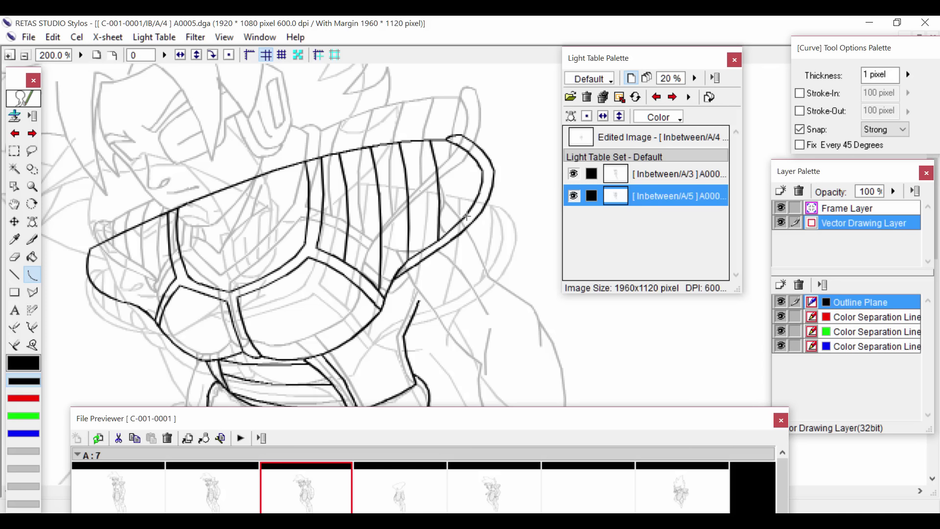
left_click_drag(466, 216, 461, 144)
Draw the inner rim curve of the small shoulder pad, parallel to its outer edge
mouse_move(159, 317)
left_mouse_down()
mouse_move(263, 305)
mouse_move(220, 246)
left_mouse_up()
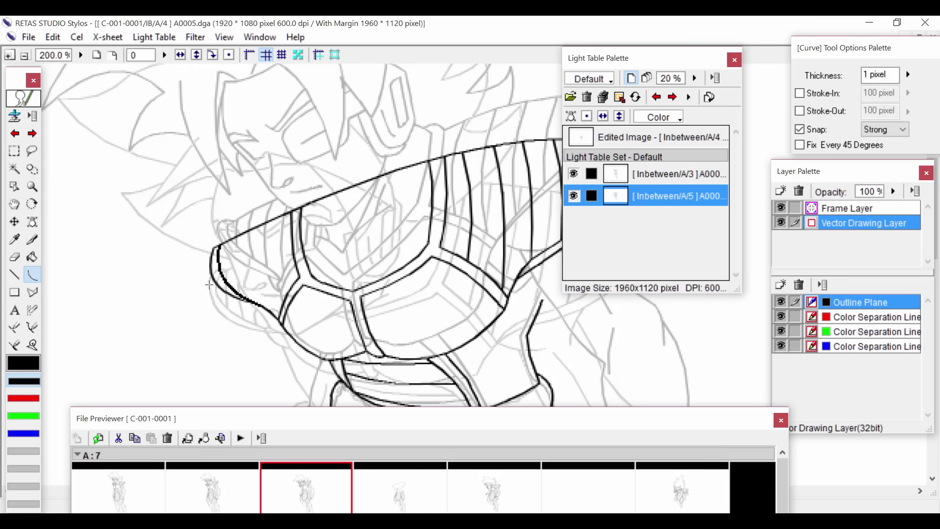
left_click(209, 264)
key("ctrl+plus")
left_click_drag(99, 230, 206, 248)
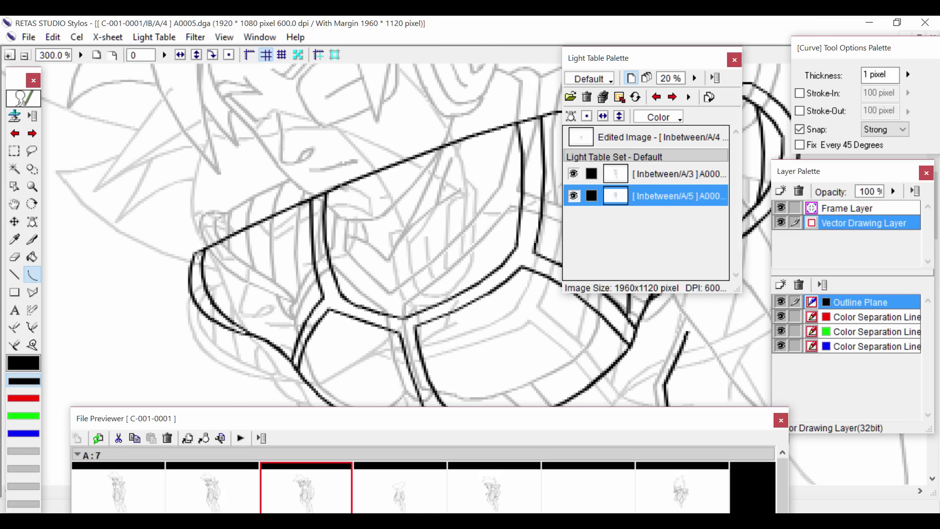
Erase the stray line end at the small shoulder pad's outer tip and prepare to continue with curves
key("e")
left_click(200, 250)
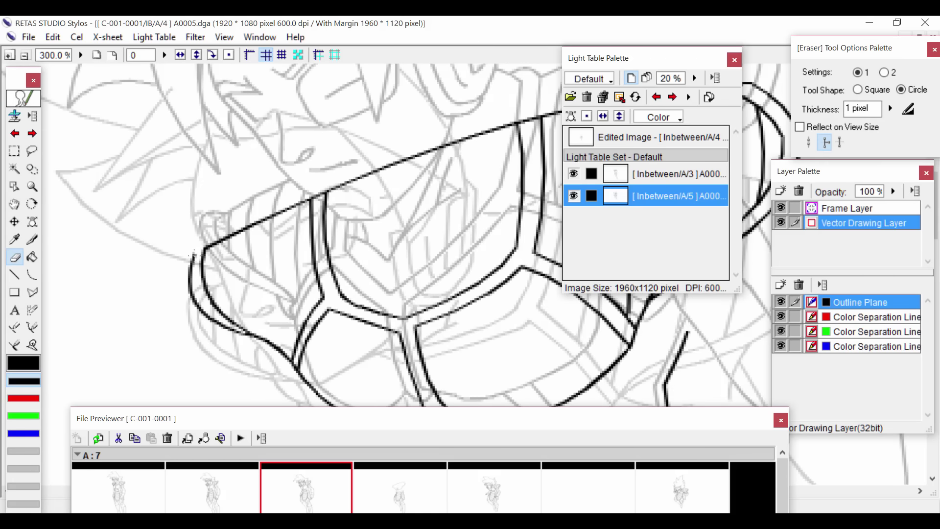
key("c")
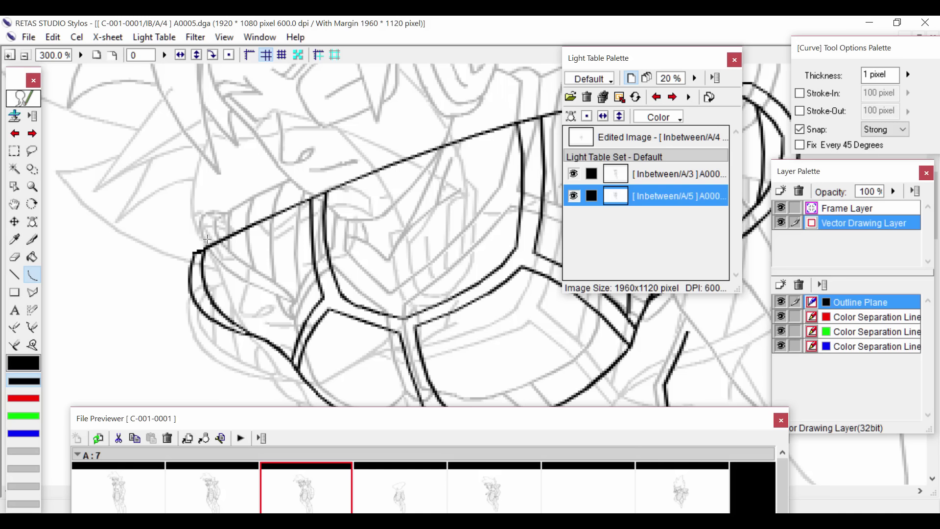
Close the small shoulder pad's outer tip and draw five curved rib lines from its top edge to its lower edge
mouse_move(208, 239)
left_mouse_down()
mouse_move(243, 329)
mouse_move(229, 317)
left_mouse_up()
left_click(219, 295)
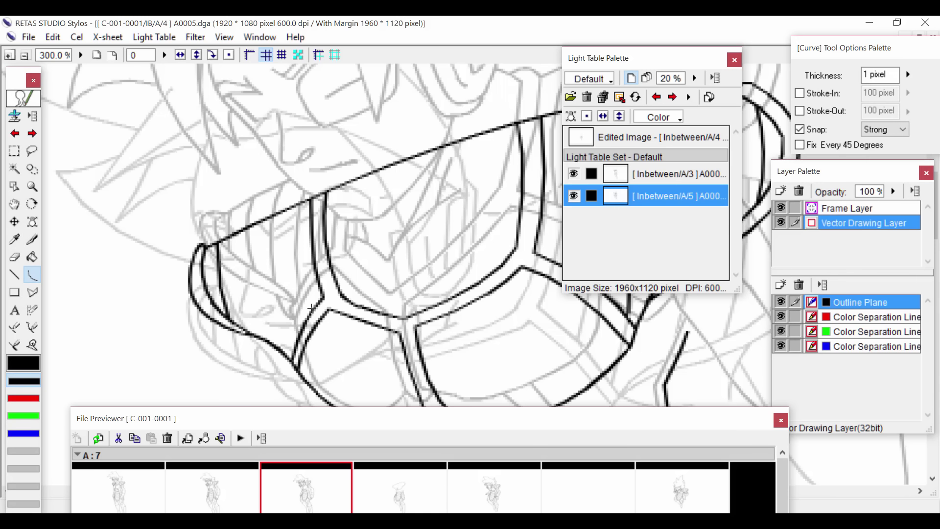
left_click_drag(310, 310, 293, 209)
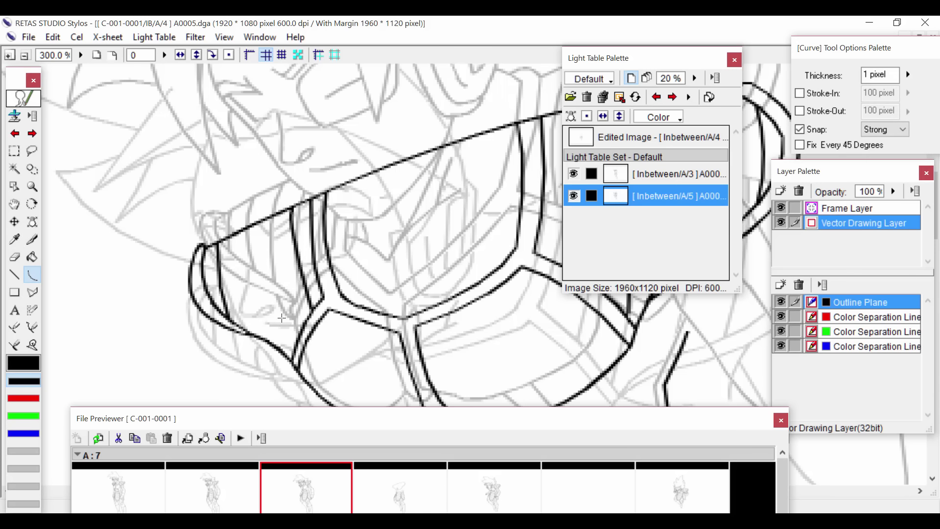
left_click_drag(295, 346, 271, 217)
left_click_drag(275, 346, 251, 226)
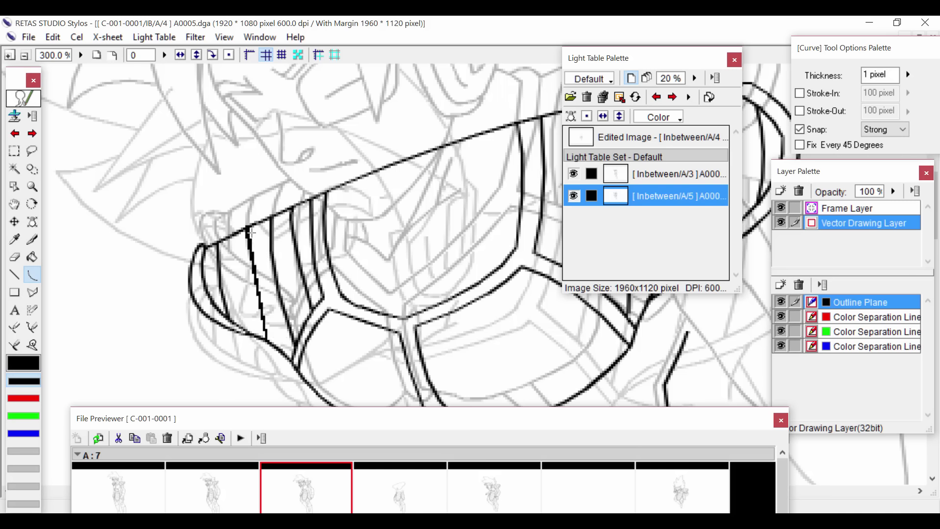
mouse_move(247, 331)
left_mouse_down()
mouse_move(227, 239)
mouse_move(224, 270)
left_mouse_up()
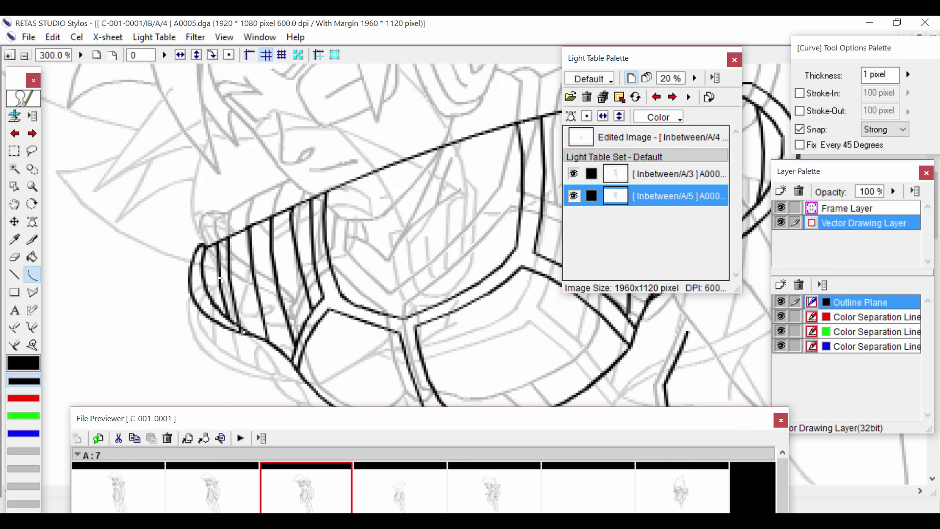
Erase the outermost rib of the small shoulder pad and redraw it as a curve closer to the inner rim
key("e")
key("c")
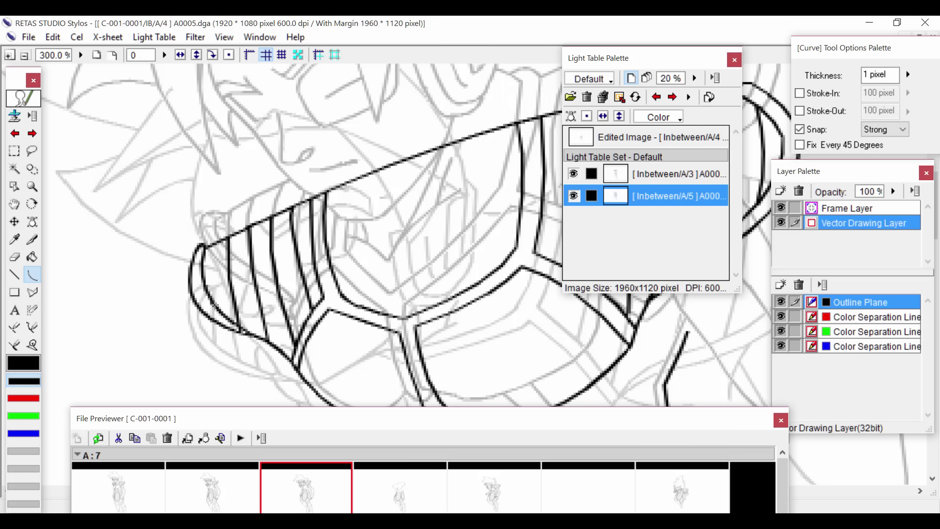
mouse_move(214, 304)
left_mouse_down()
mouse_move(226, 247)
mouse_move(216, 247)
left_mouse_up()
left_click(202, 265)
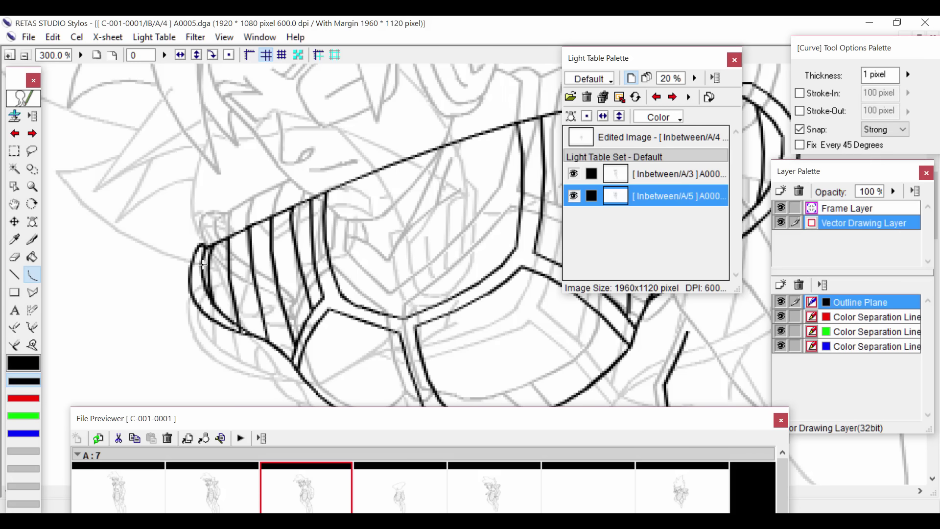
Review the whole cel 4 drawing with the light table references of cels 3 and 5 hidden, and show both references again
key("ctrl+minus")
key("ctrl+minus")
key("space")
left_click_drag(491, 330, 288, 242)
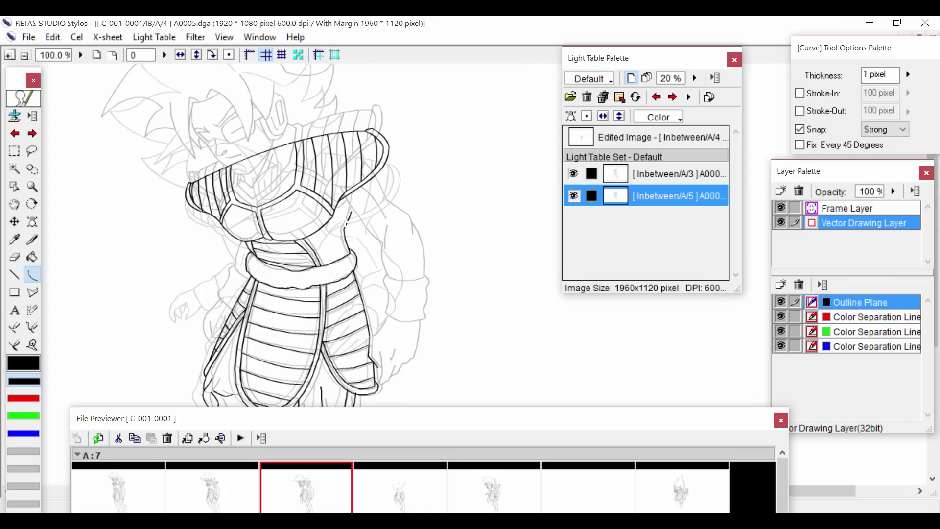
left_click_drag(325, 222, 352, 124)
left_click_drag(380, 209, 358, 234)
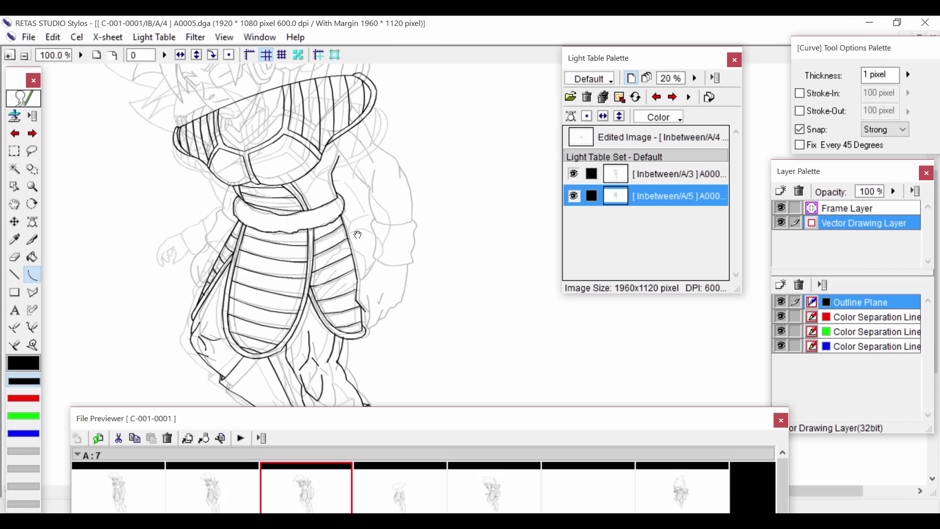
key("ctrl+minus")
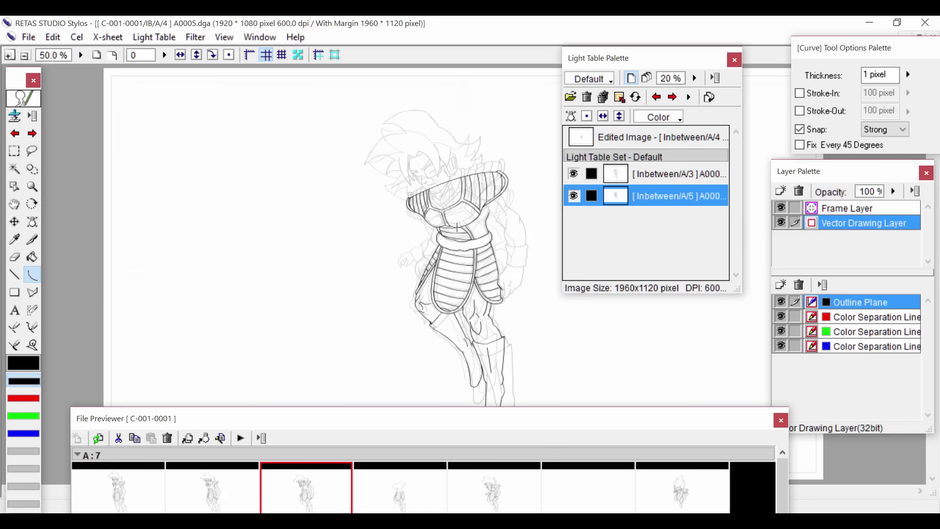
left_click(573, 196)
left_click(574, 173)
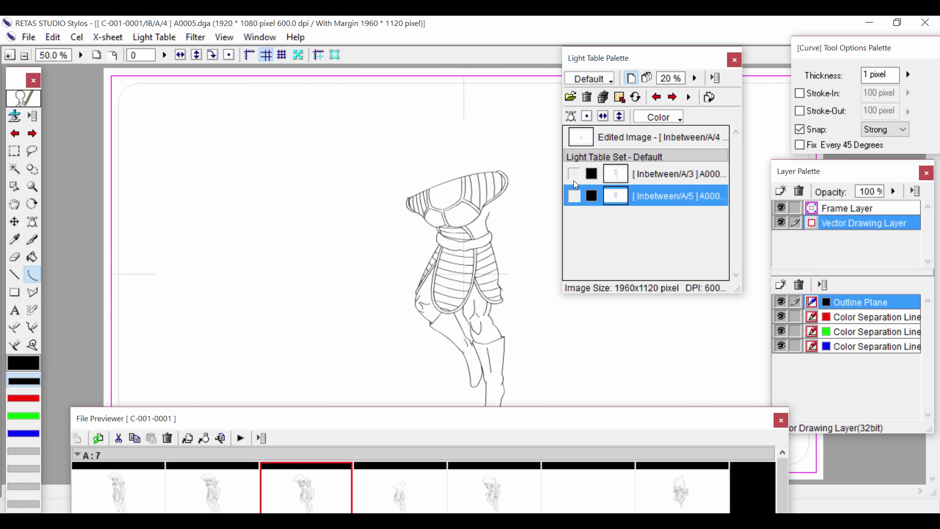
left_click(573, 175)
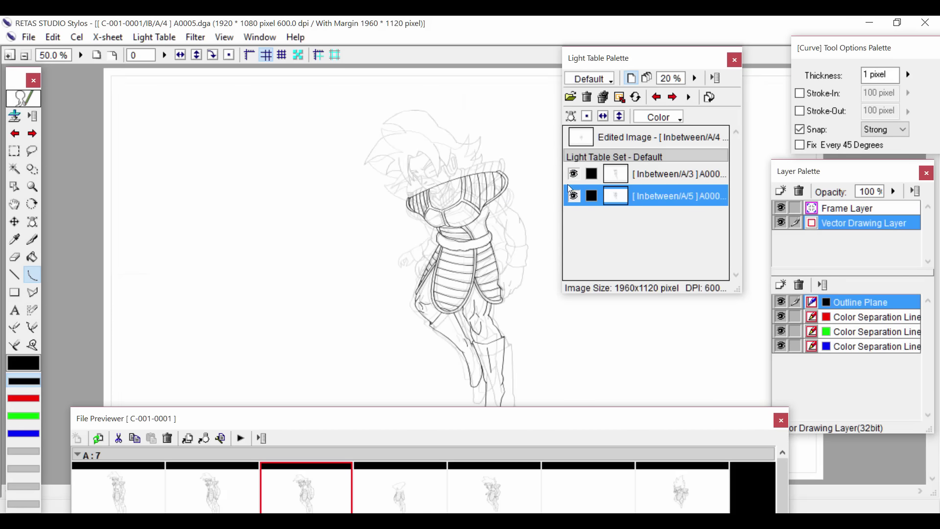
Compare the armpit and arm area under the large shoulder pad by switching between cels 3 and 4
key("ctrl+plus")
left_click_drag(520, 196, 310, 260)
key("ctrl+plus")
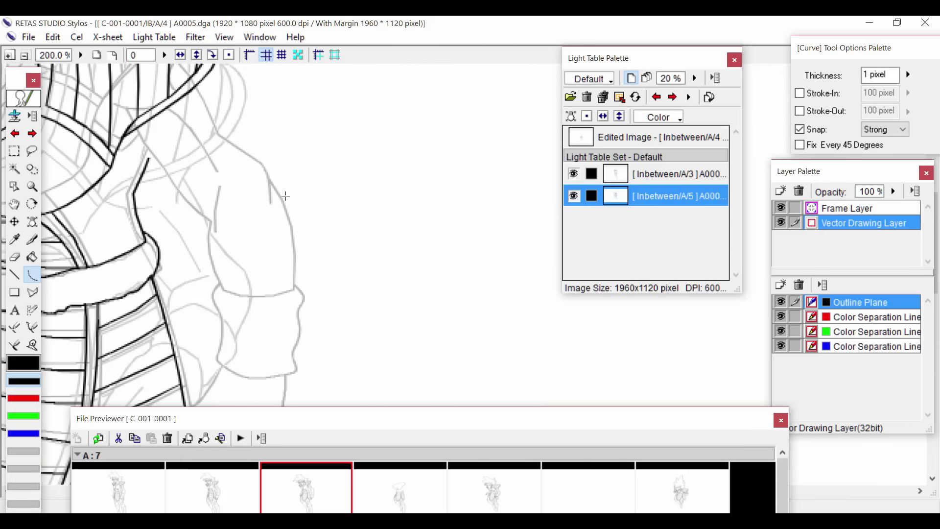
left_click_drag(252, 203, 370, 255)
left_click(245, 484)
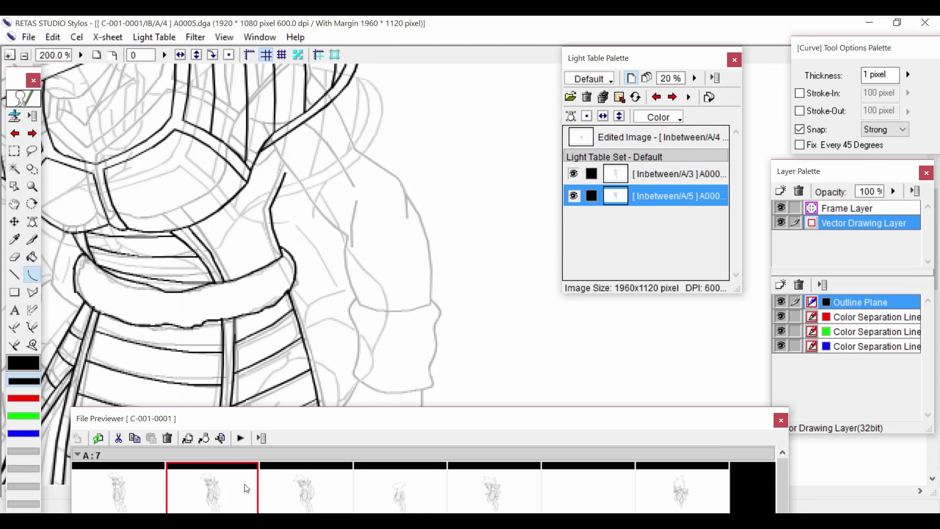
double_click(281, 490)
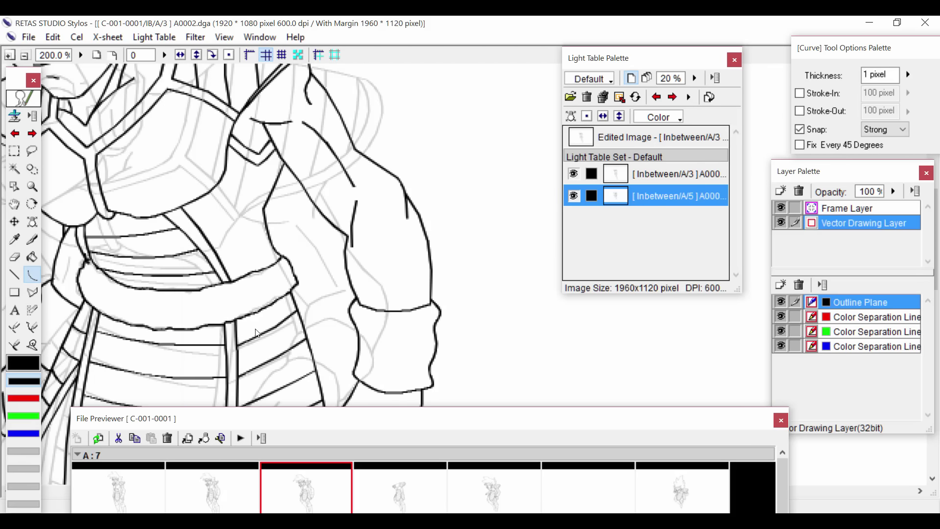
double_click(379, 490)
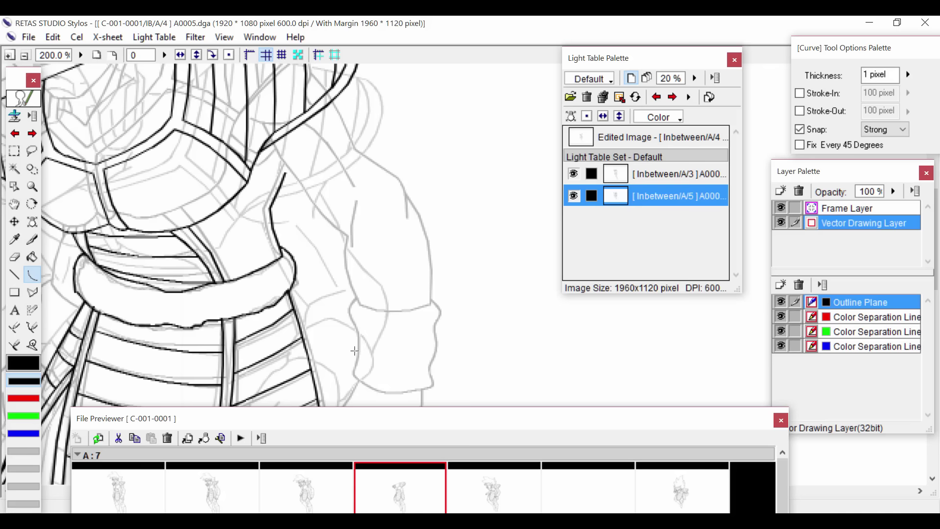
double_click(306, 490)
left_click(390, 490)
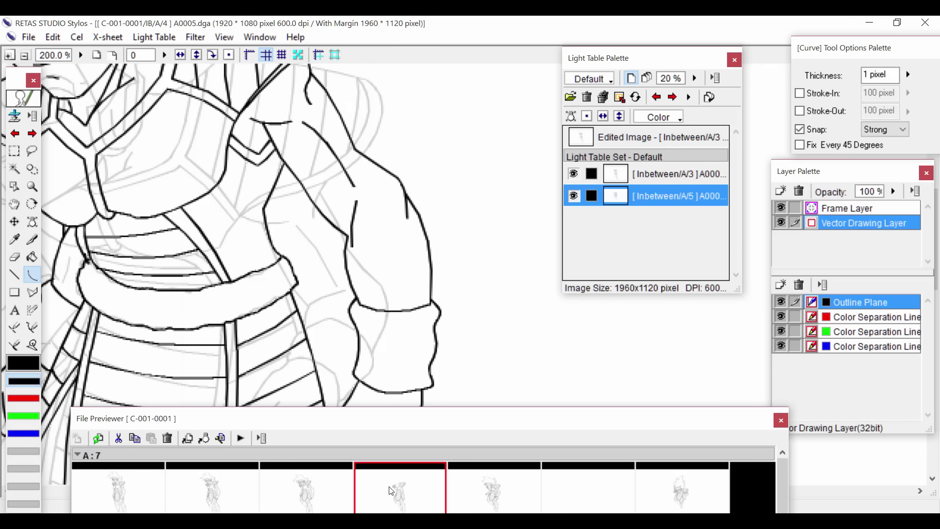
double_click(390, 490)
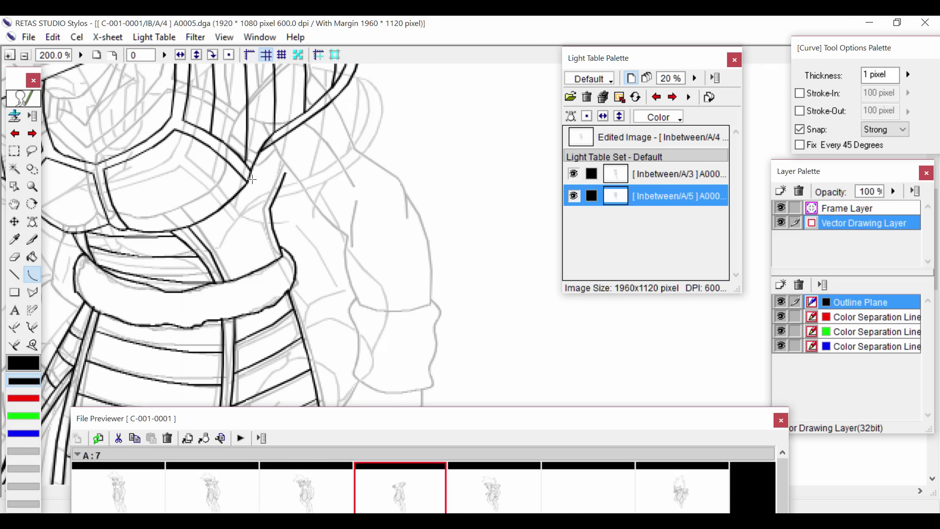
Draw the short curve under the armpit from the lower corner of the chest armor to the torso's side line
mouse_move(251, 179)
left_mouse_down()
mouse_move(299, 207)
mouse_move(295, 218)
mouse_move(312, 185)
mouse_move(358, 213)
left_mouse_up()
left_click(291, 213)
left_click(306, 191)
key("ctrl+plus")
key("ctrl+minus")
key("ctrl+minus")
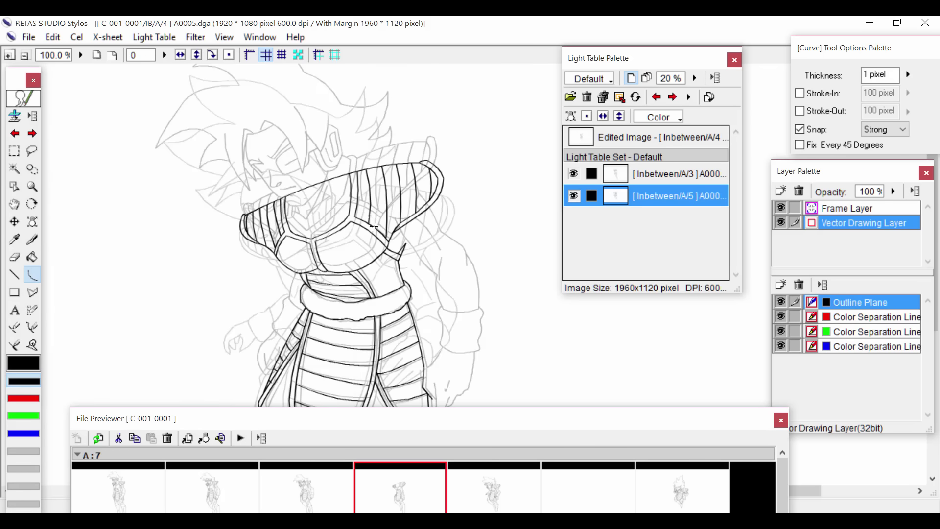
left_click_drag(385, 313, 389, 166)
left_click_drag(369, 219, 338, 297)
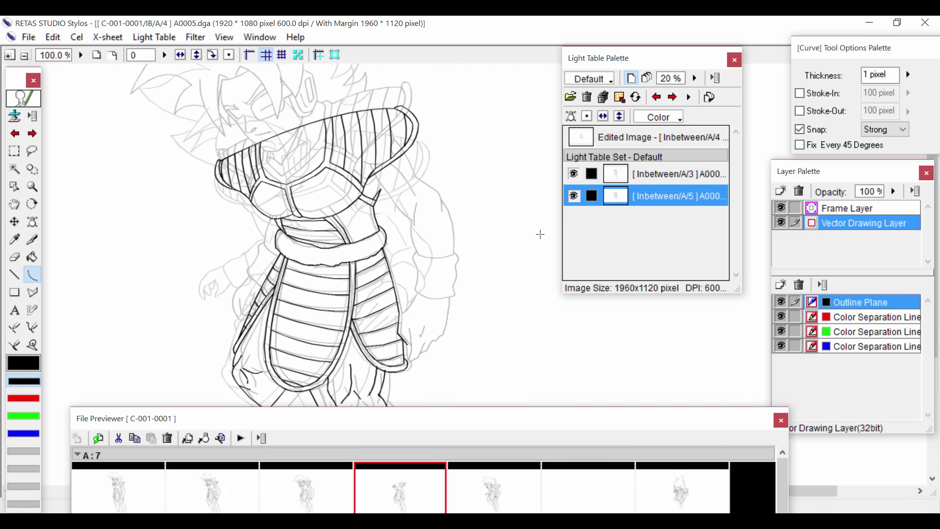
Open cel 3, lasso the whole arm below the large shoulder pad, including the hand, and copy it
double_click(297, 481)
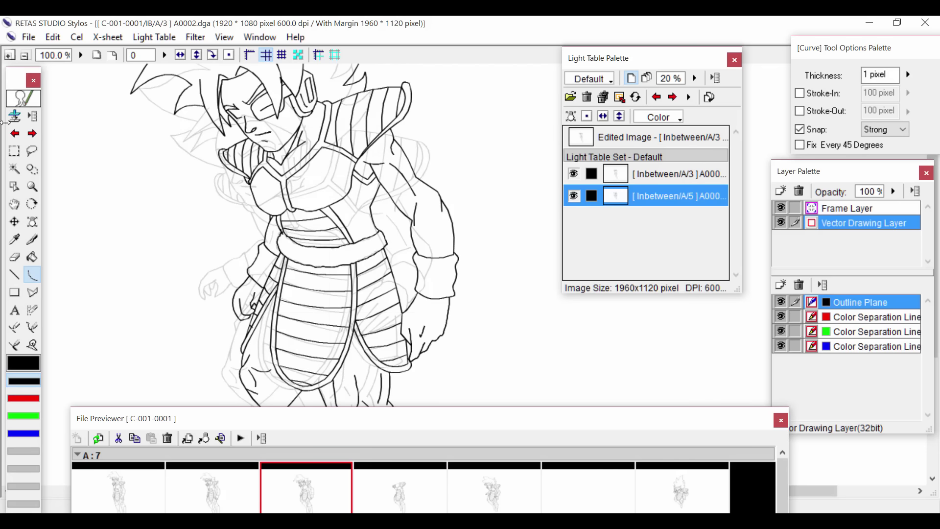
left_click(32, 151)
mouse_move(385, 124)
left_mouse_down()
mouse_move(363, 150)
mouse_move(363, 169)
mouse_move(396, 239)
mouse_move(404, 296)
mouse_move(397, 346)
mouse_move(434, 368)
mouse_move(445, 146)
left_mouse_up()
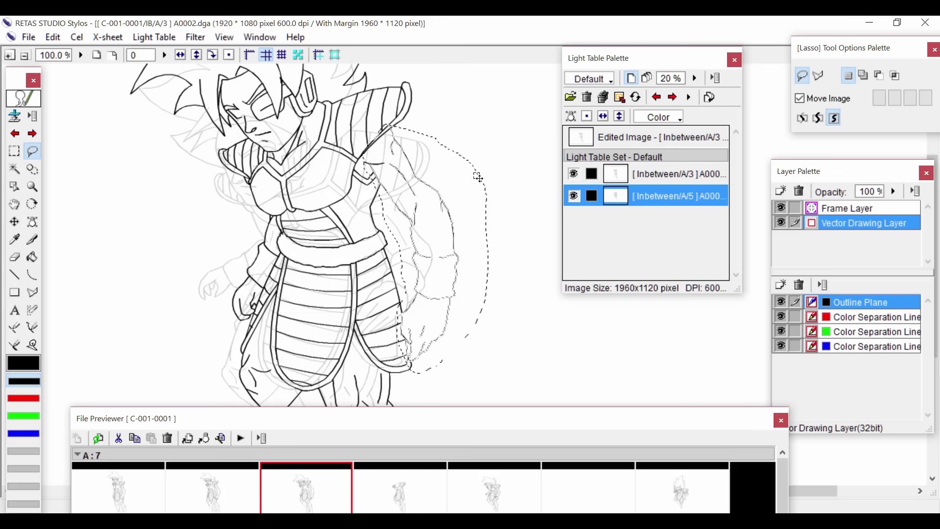
left_click(296, 88)
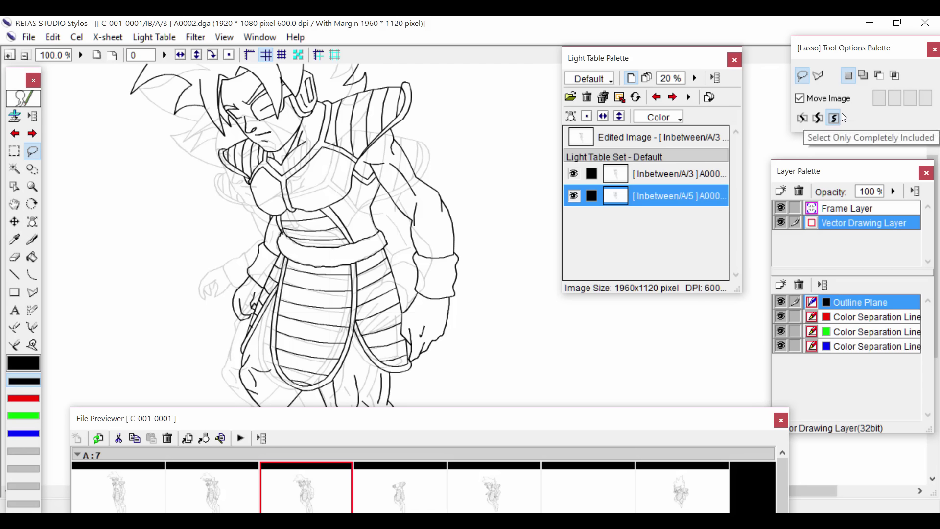
mouse_move(394, 138)
left_mouse_down()
mouse_move(359, 155)
mouse_move(356, 172)
mouse_move(380, 200)
mouse_move(421, 166)
mouse_move(392, 125)
mouse_move(361, 165)
mouse_move(378, 187)
mouse_move(410, 284)
mouse_move(398, 346)
mouse_move(427, 373)
mouse_move(465, 341)
mouse_move(475, 289)
mouse_move(473, 231)
mouse_move(449, 166)
mouse_move(418, 141)
left_mouse_up()
left_click(433, 128)
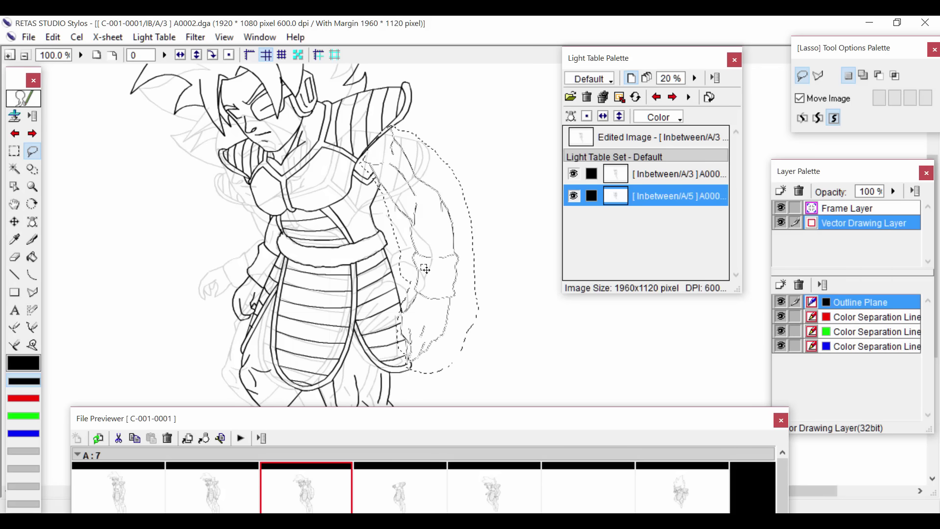
key("ctrl+c")
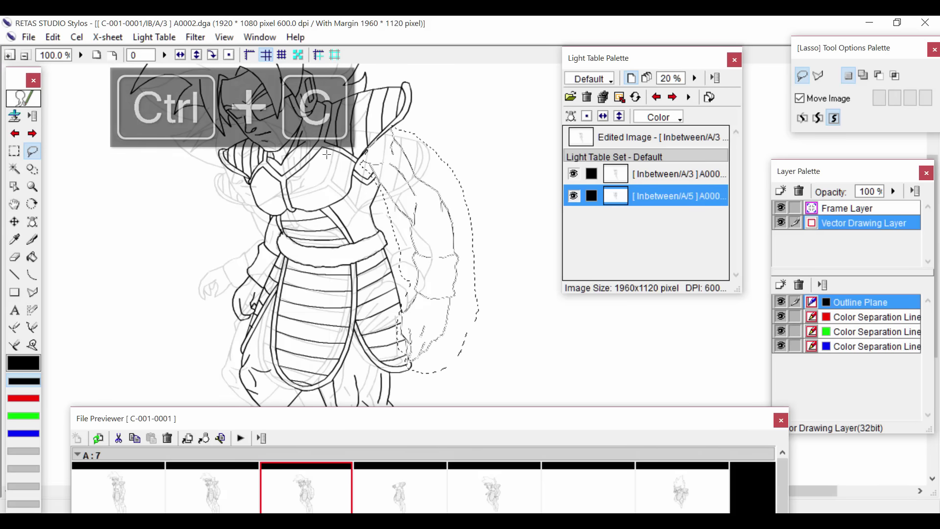
Open cel 4 and paste the copied arm into its drawing
left_click_drag(403, 415, 404, 307)
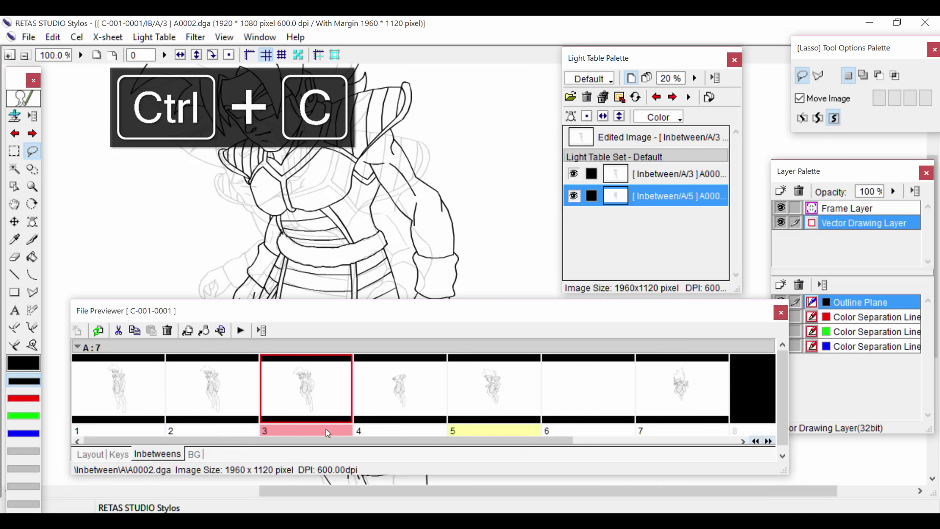
double_click(400, 390)
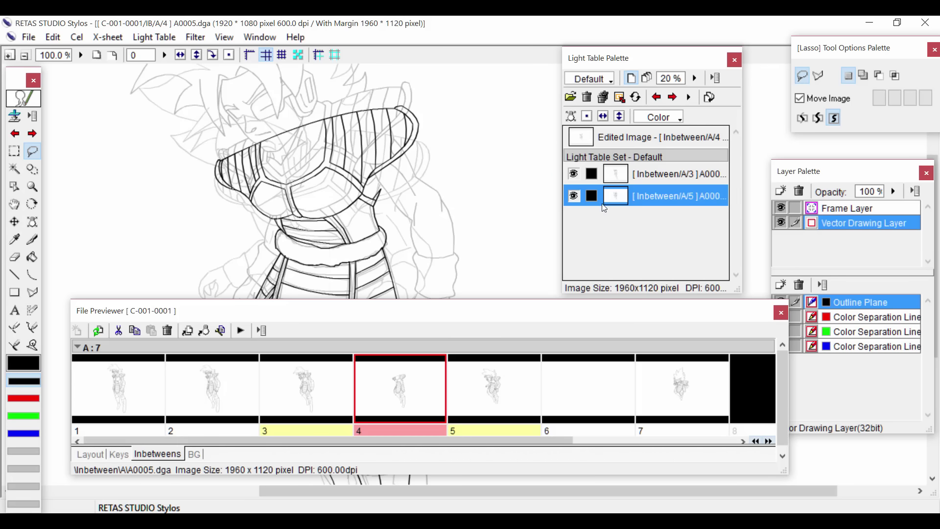
left_click_drag(523, 317, 533, 411)
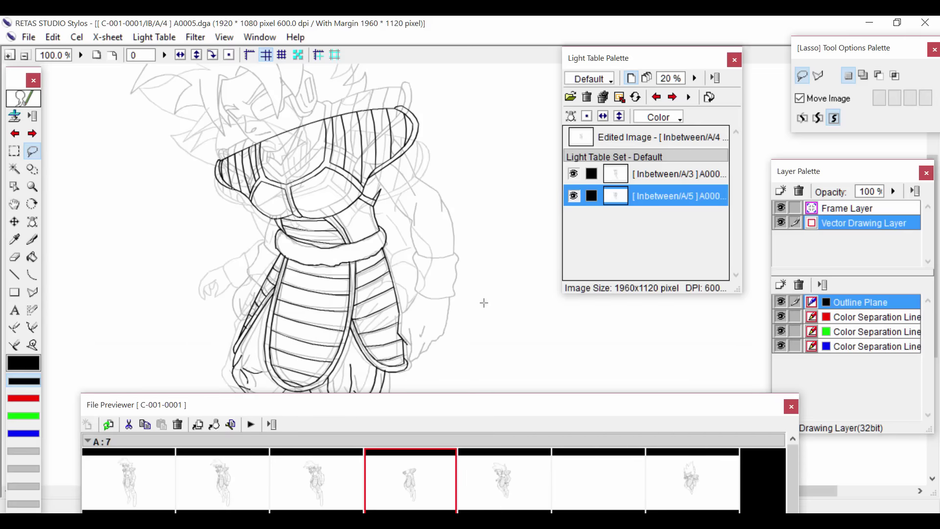
key("ctrl+v")
left_click_drag(393, 204, 358, 239)
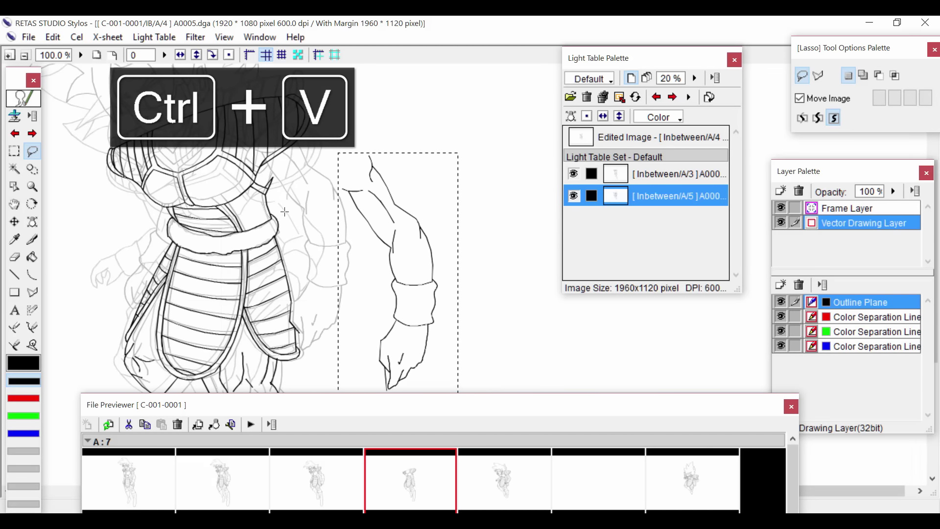
Move the pasted arm under the large shoulder pad, aligned with the arm reference of cel 3, and deselect it
left_click(781, 302)
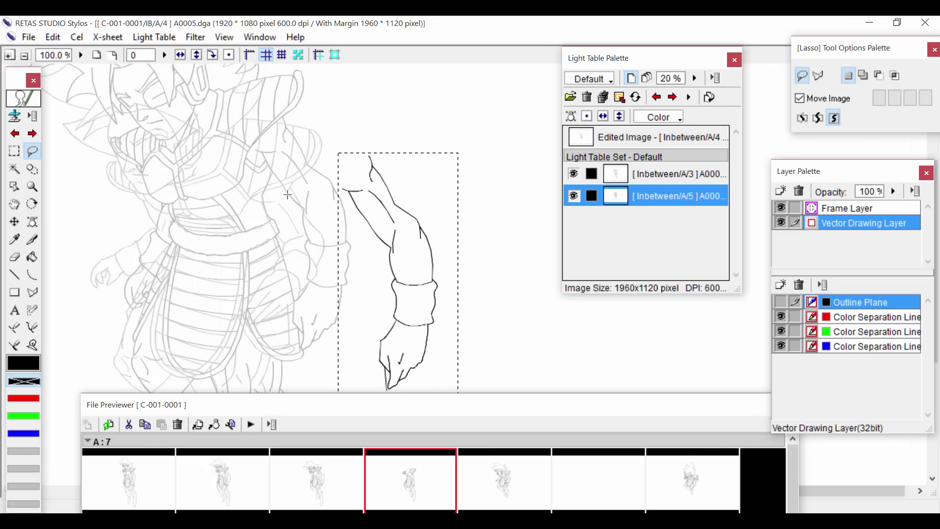
left_click(781, 302)
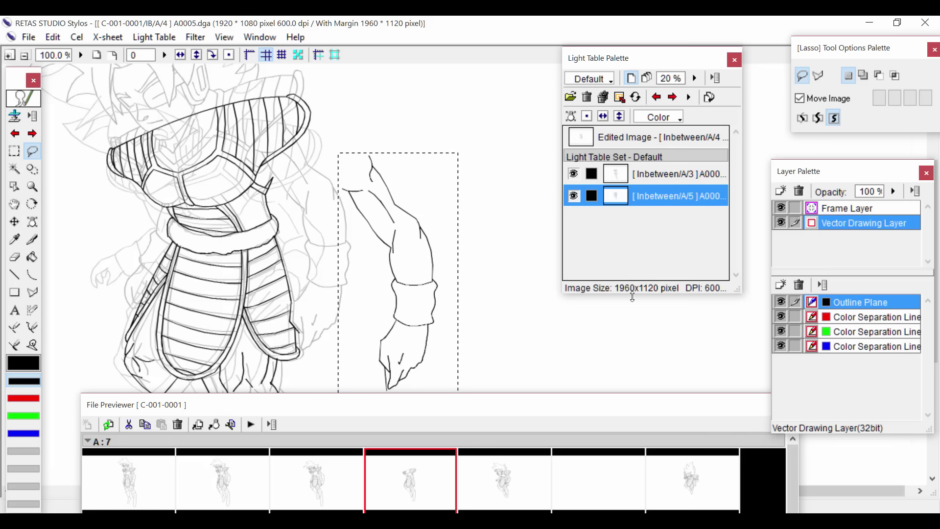
left_click_drag(422, 246, 338, 233)
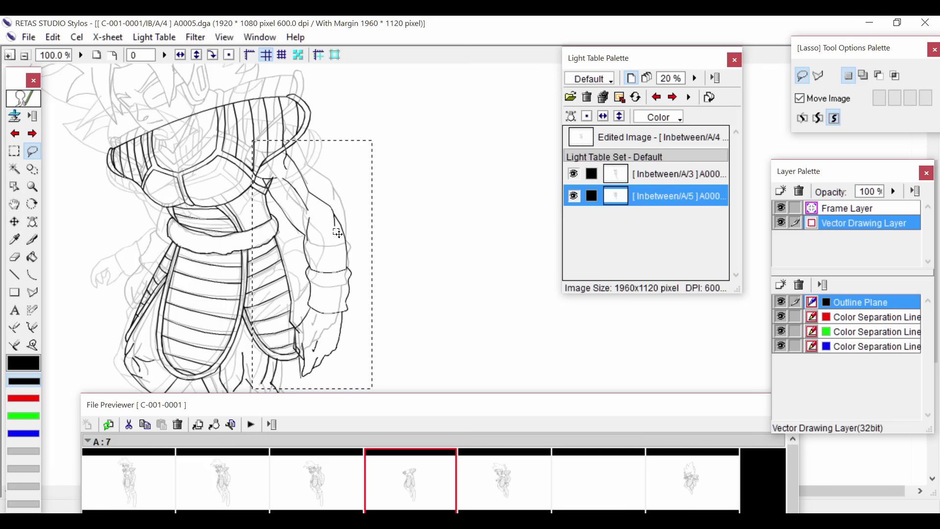
left_click(372, 271)
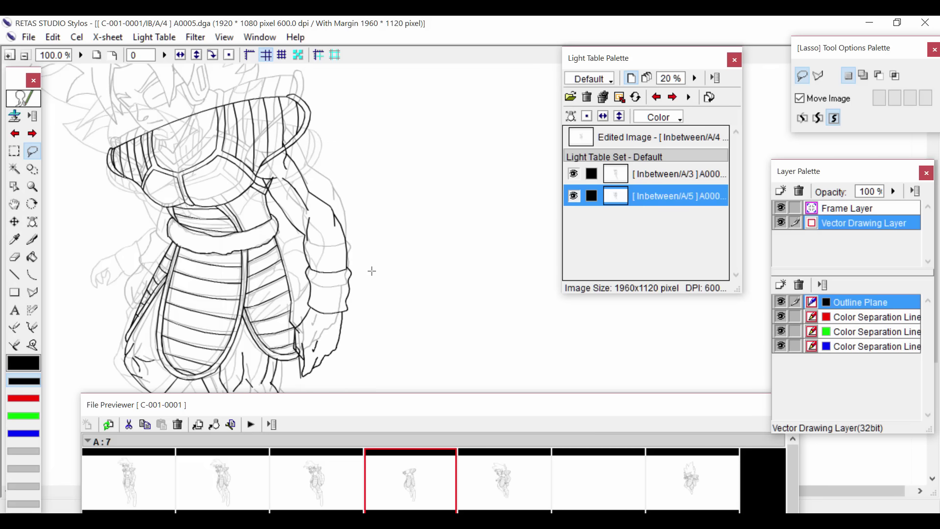
Lasso the copied forearm with its wristband and hand, move it onto the empty canvas beside the figure, and deselect it
left_click_drag(339, 199, 319, 206)
left_click_drag(298, 240, 300, 262)
left_click_drag(303, 300, 290, 351)
mouse_move(303, 386)
left_mouse_down()
mouse_move(364, 342)
mouse_move(351, 319)
mouse_move(369, 292)
mouse_move(377, 218)
mouse_move(342, 199)
left_mouse_up()
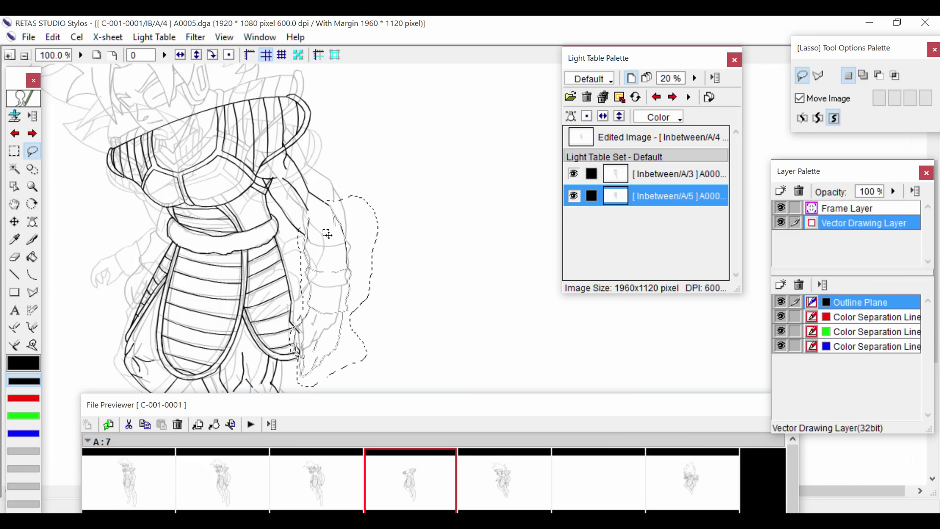
left_click_drag(324, 260, 449, 234)
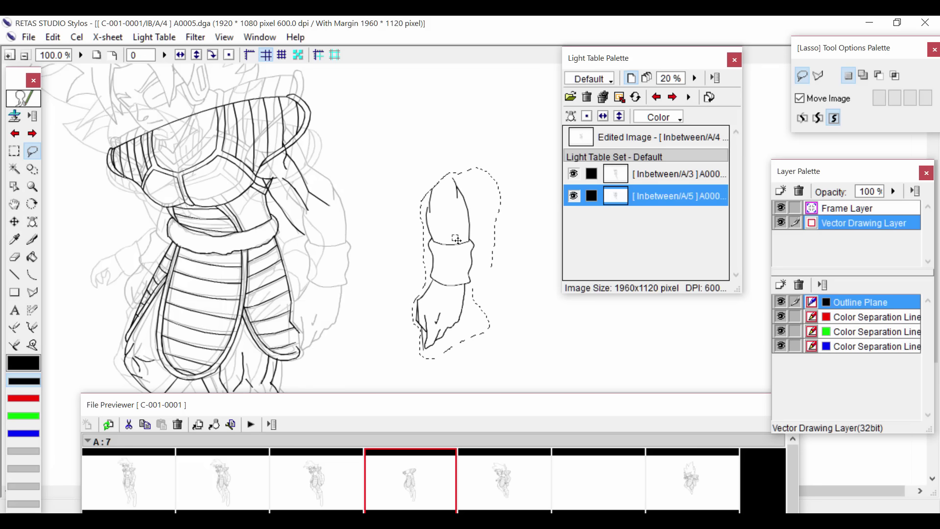
left_click(374, 315)
Erase the stray line running down beside the fingers of the separated hand
key("ctrl+plus")
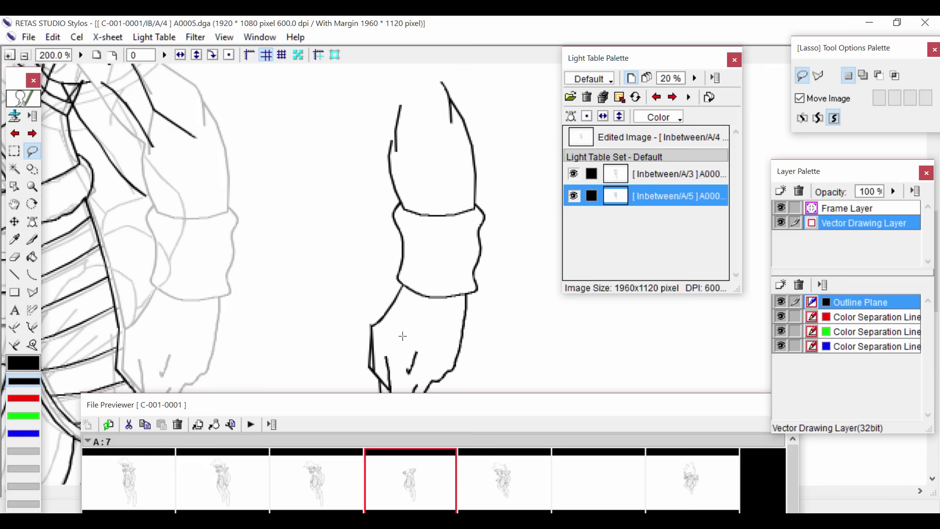
left_click_drag(402, 336, 420, 236)
key("e")
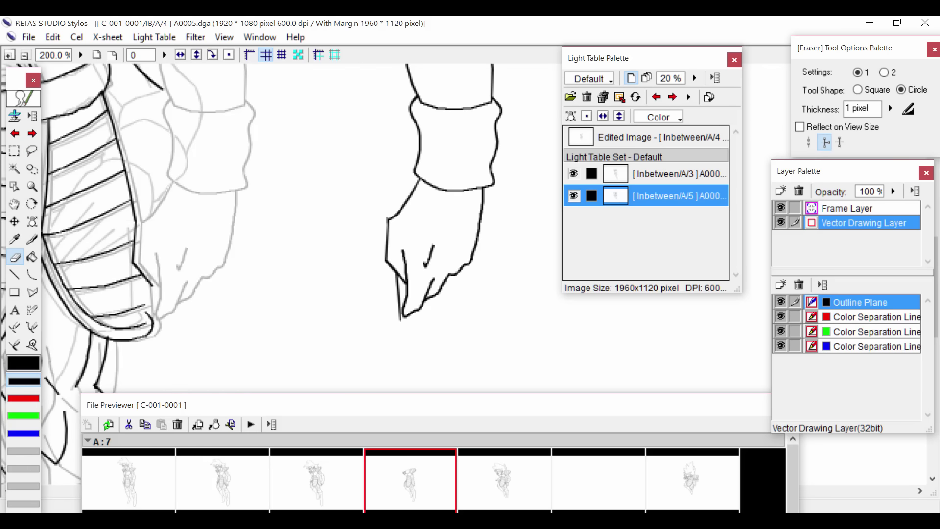
left_click_drag(391, 293, 403, 293)
Close the gap at the lower outer corner of the armor's side skirt plate with a curve and join the line ends
key("c")
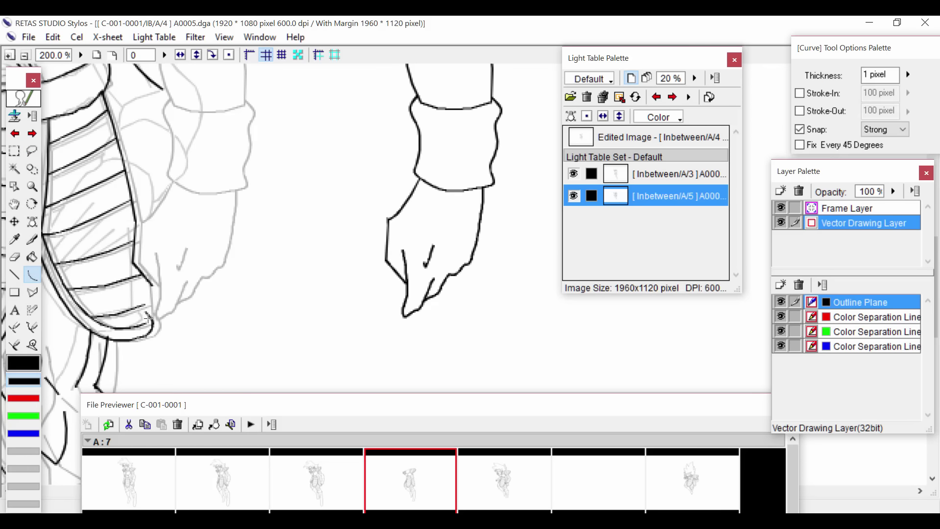
left_click_drag(145, 323, 144, 278)
left_click(148, 301)
key("j")
left_click_drag(150, 302, 157, 299)
Try drawing a short forearm curve down from the elbow beside the skirt armor, and remove it
key("ctrl+minus")
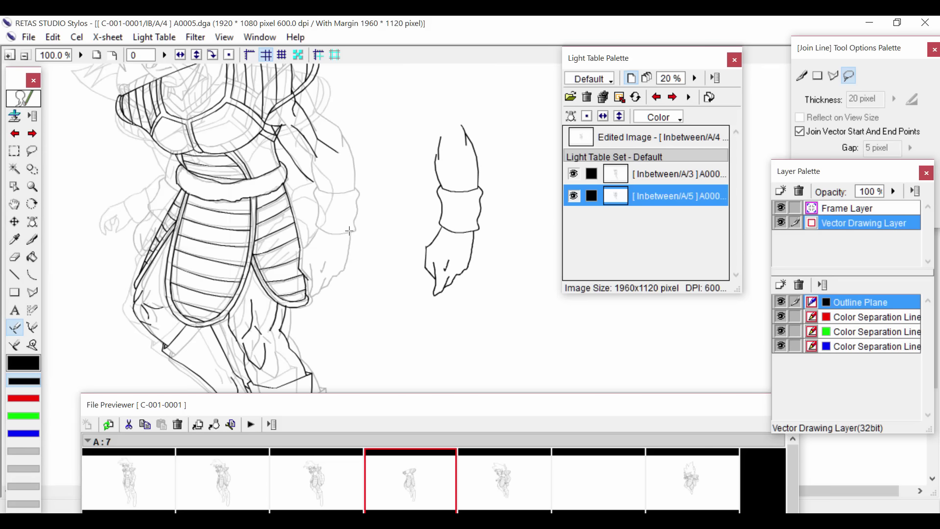
key("ctrl+minus")
key("ctrl+plus")
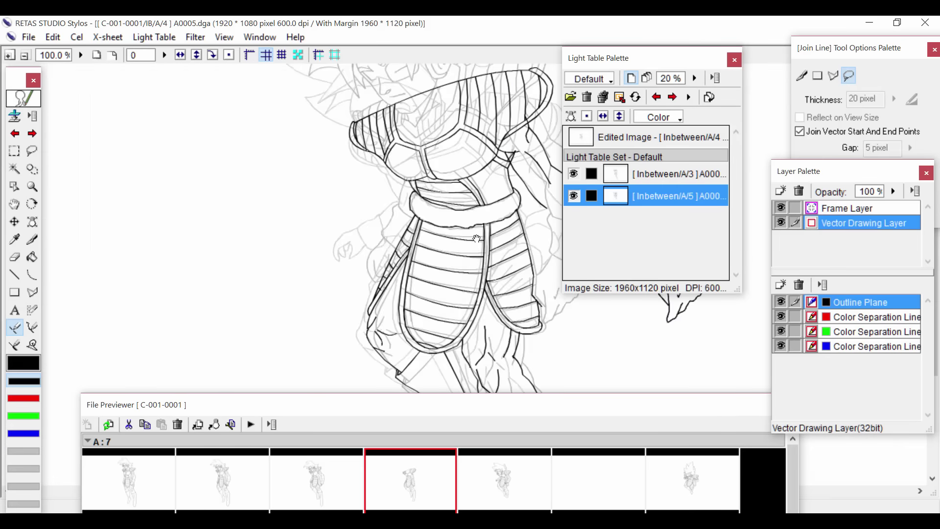
left_click_drag(476, 238, 125, 232)
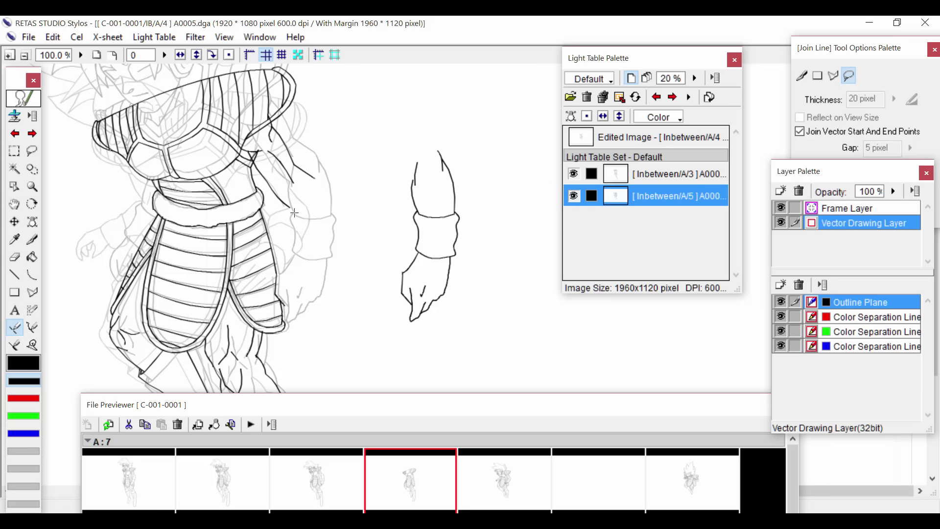
key("c")
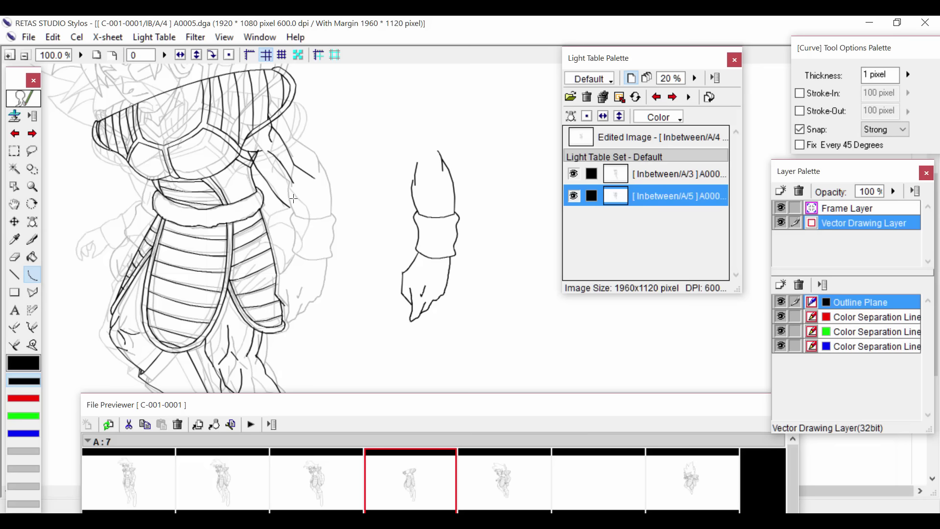
left_click_drag(297, 196, 282, 231)
left_click(280, 220)
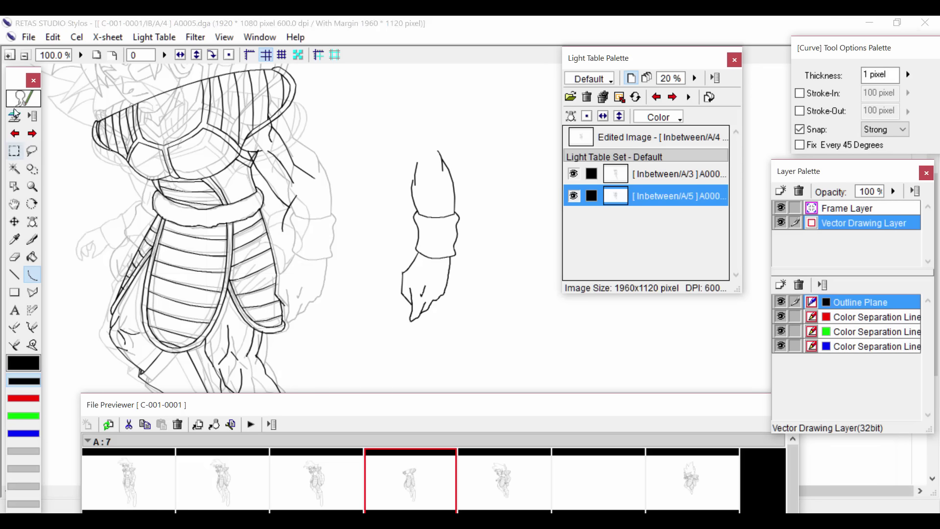
key("m")
left_click_drag(273, 237, 298, 190)
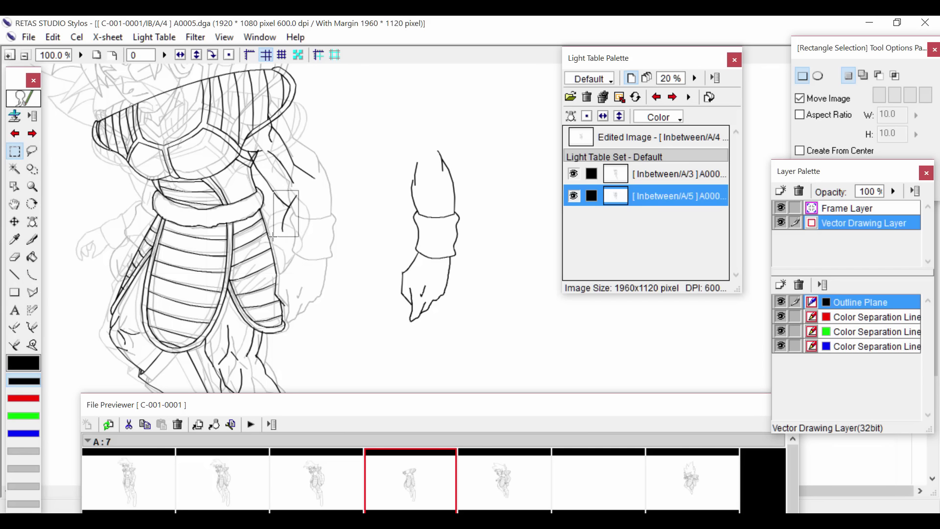
left_click(335, 232)
Lasso the hand below the wristband and move it away from the separated forearm
key("l")
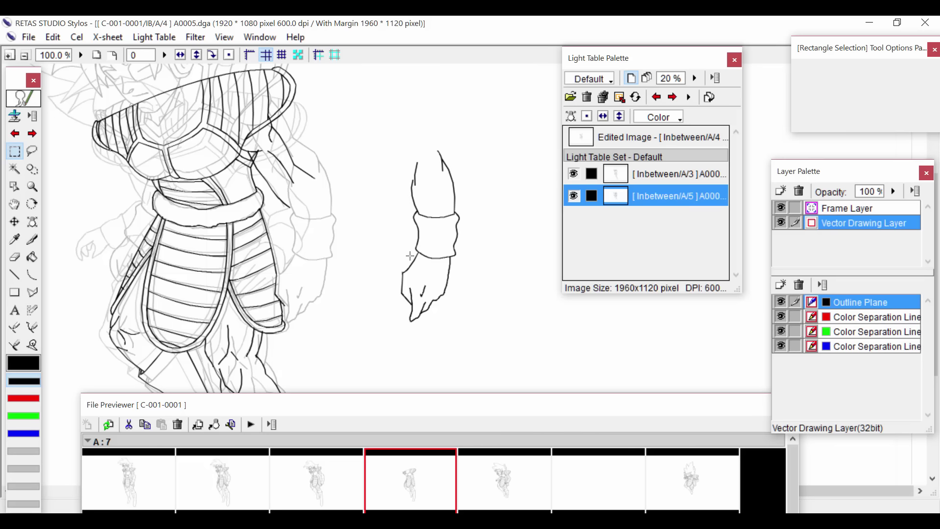
mouse_move(405, 250)
left_mouse_down()
mouse_move(468, 259)
mouse_move(473, 218)
mouse_move(452, 138)
mouse_move(399, 154)
mouse_move(409, 193)
left_mouse_up()
mouse_move(425, 244)
left_mouse_down()
mouse_move(471, 264)
mouse_move(431, 235)
left_mouse_up()
left_click_drag(426, 286, 518, 316)
Lasso the forearm with its wristband, move it closer to the figure, scale its height to 85.1 %, and deselect it
mouse_move(458, 217)
left_mouse_down()
mouse_move(447, 216)
mouse_move(369, 119)
mouse_move(435, 122)
mouse_move(451, 214)
left_mouse_up()
left_click_drag(407, 180, 400, 234)
left_click(53, 37)
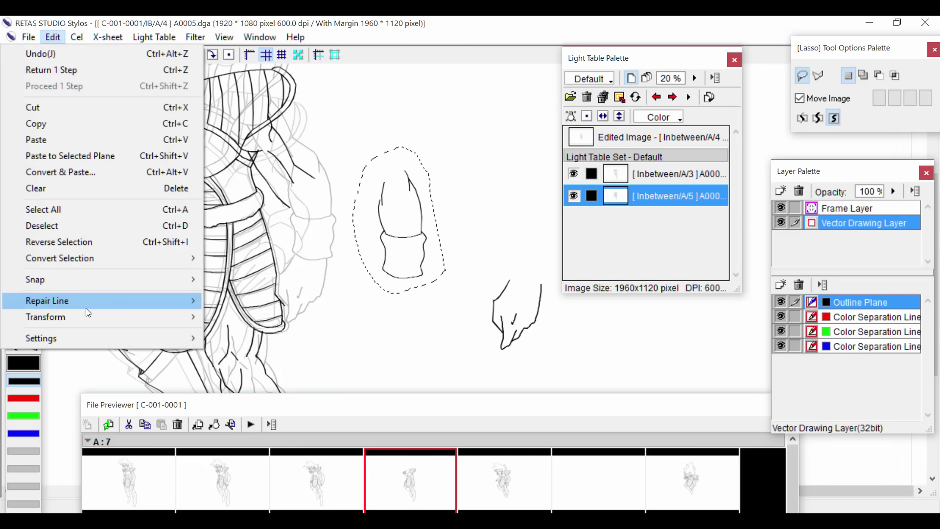
mouse_move(86, 316)
left_click(254, 332)
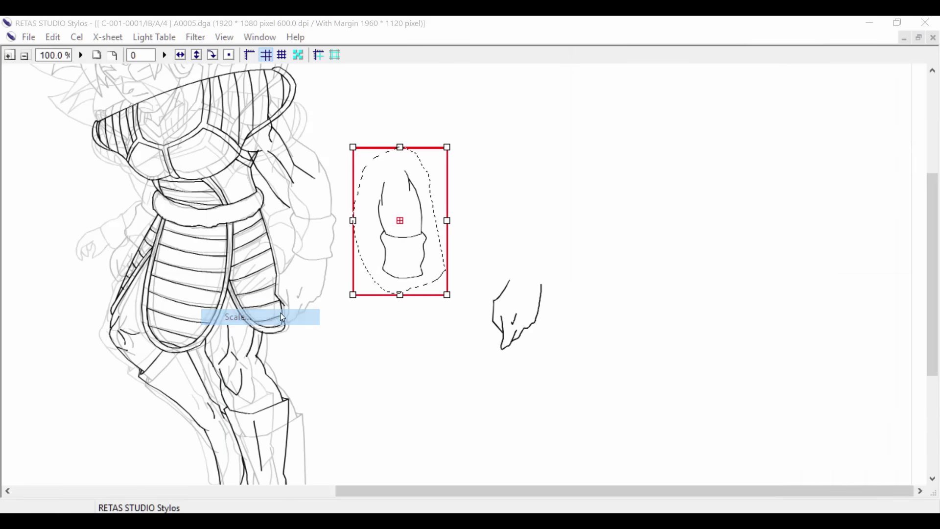
left_click_drag(400, 294, 400, 272)
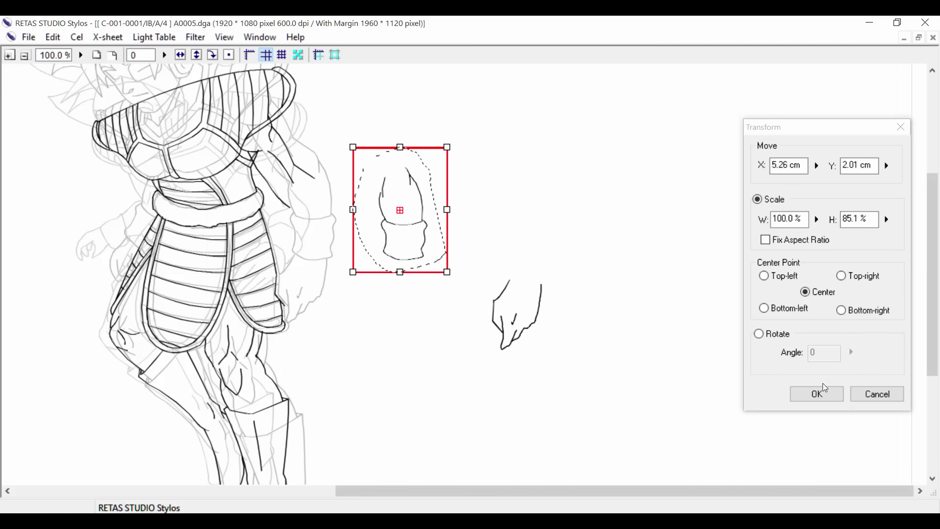
left_click(831, 395)
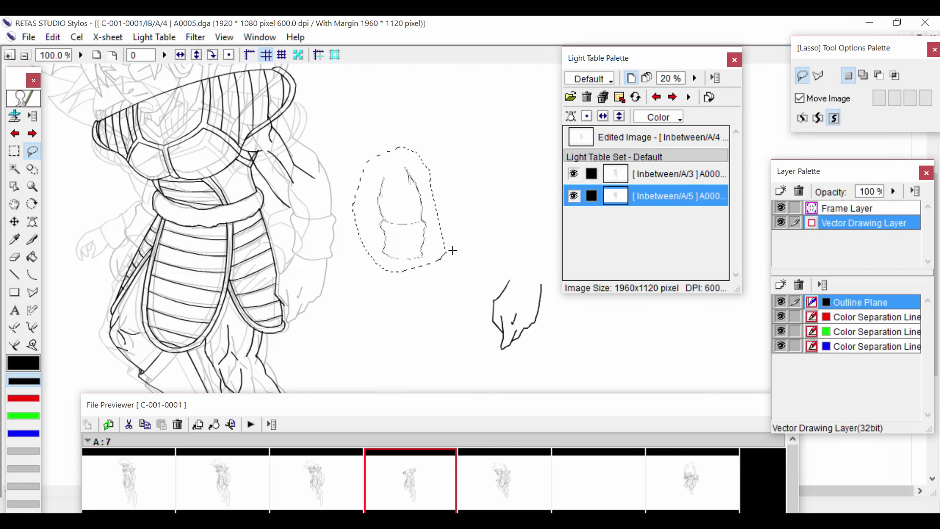
left_click(312, 168)
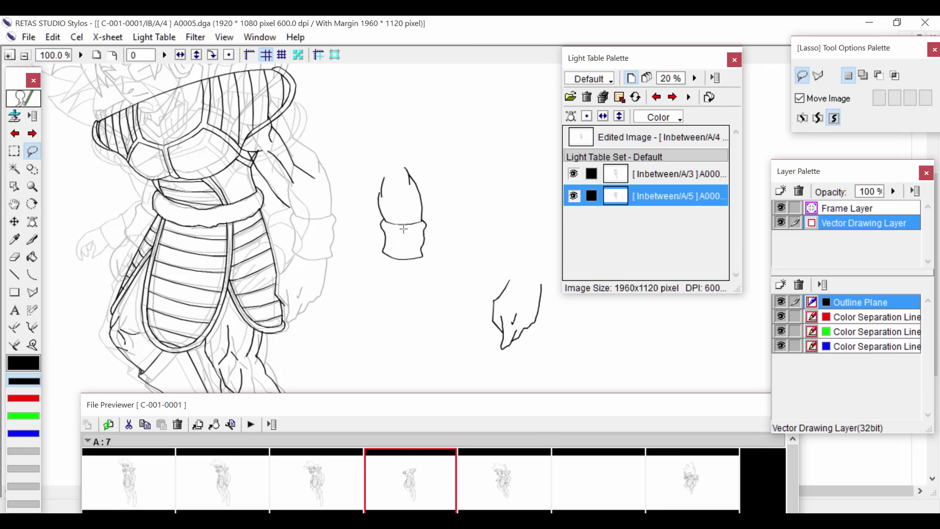
Erase the wristband's sagging upper edge and redraw it as a nearly straight line
key("ctrl+plus")
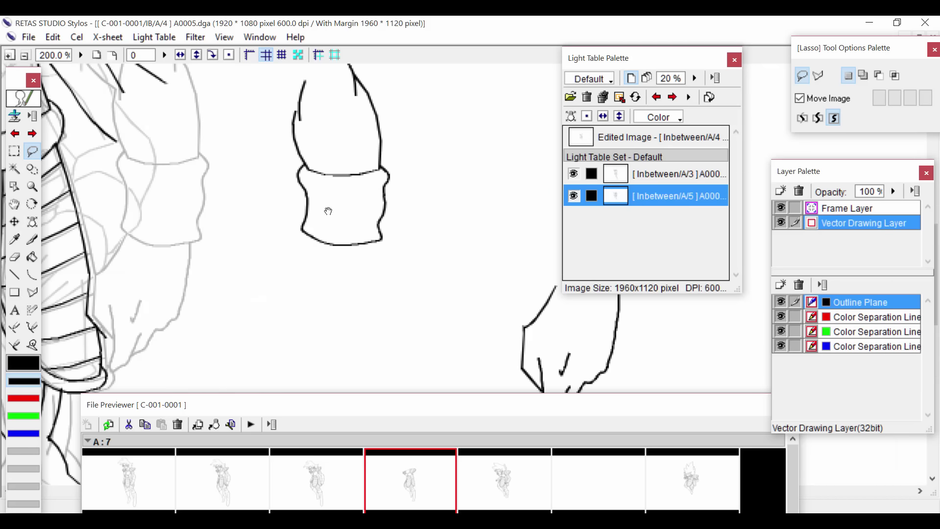
left_click_drag(328, 210, 370, 308)
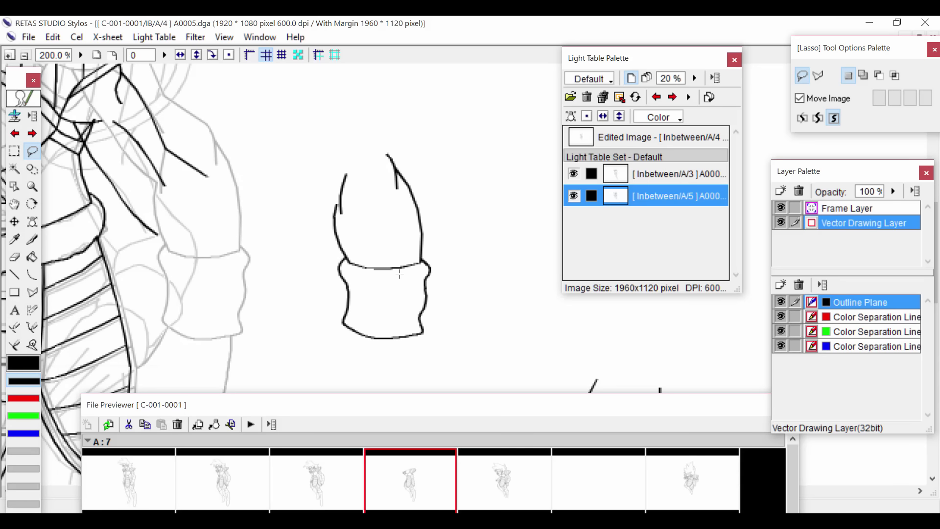
key("e")
mouse_move(385, 263)
left_mouse_down()
mouse_move(378, 269)
mouse_move(420, 262)
left_mouse_up()
key("u")
left_click(381, 259)
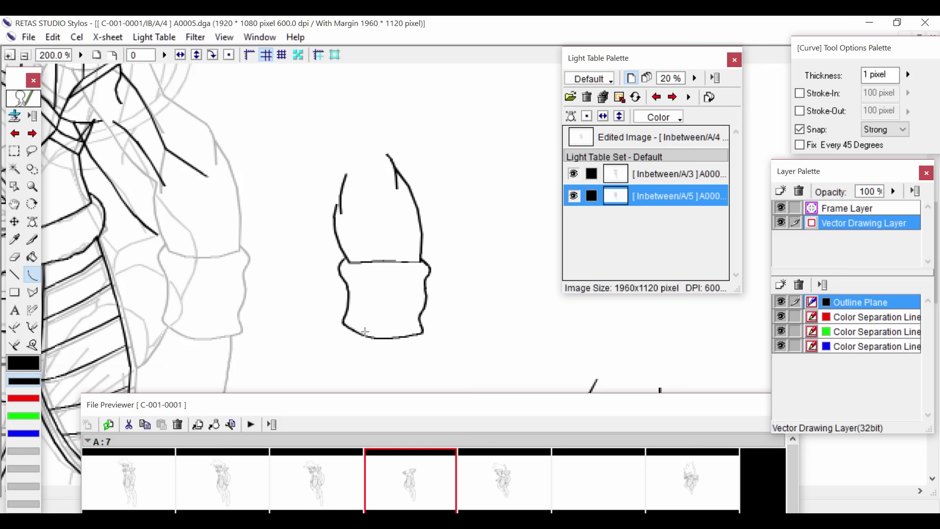
Erase the whole lower edge of the wristband, leaving both side lines in place
key("e")
left_click(349, 308)
key("ctrl+z")
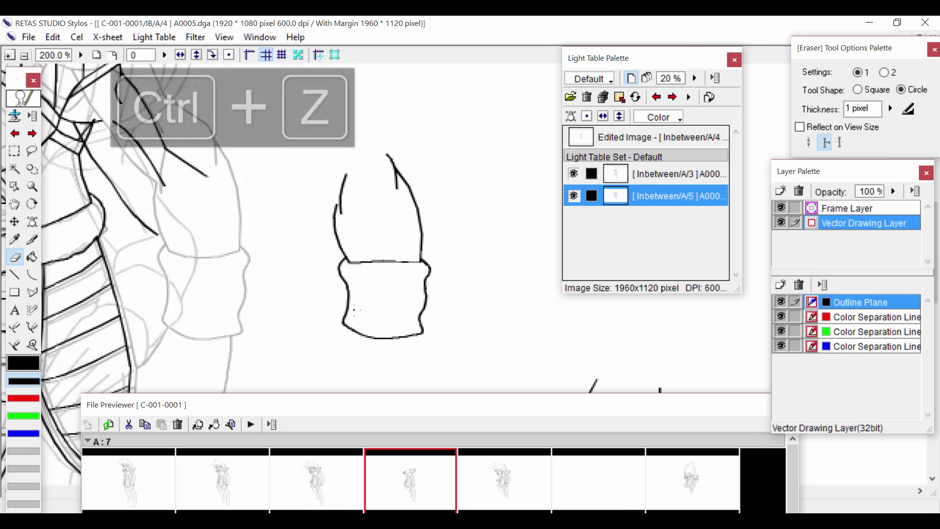
left_click(809, 142)
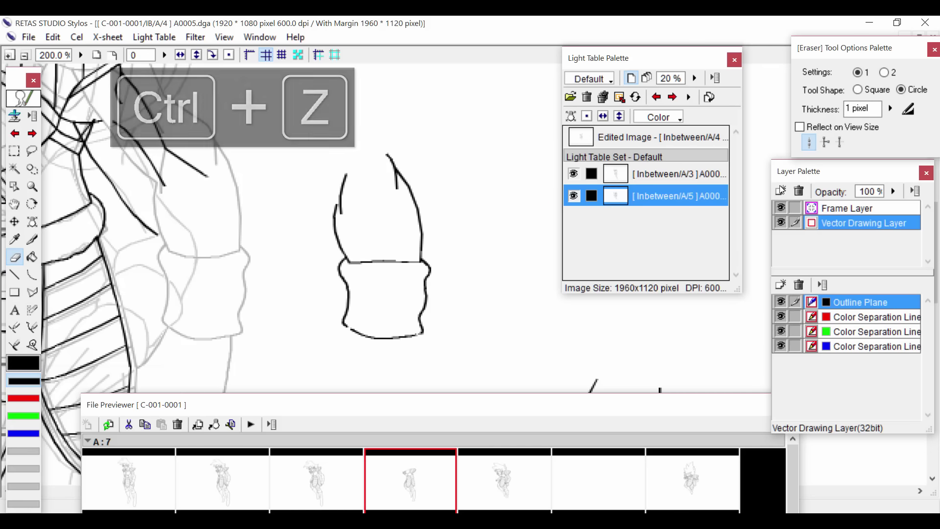
left_click(826, 142)
left_click(392, 336)
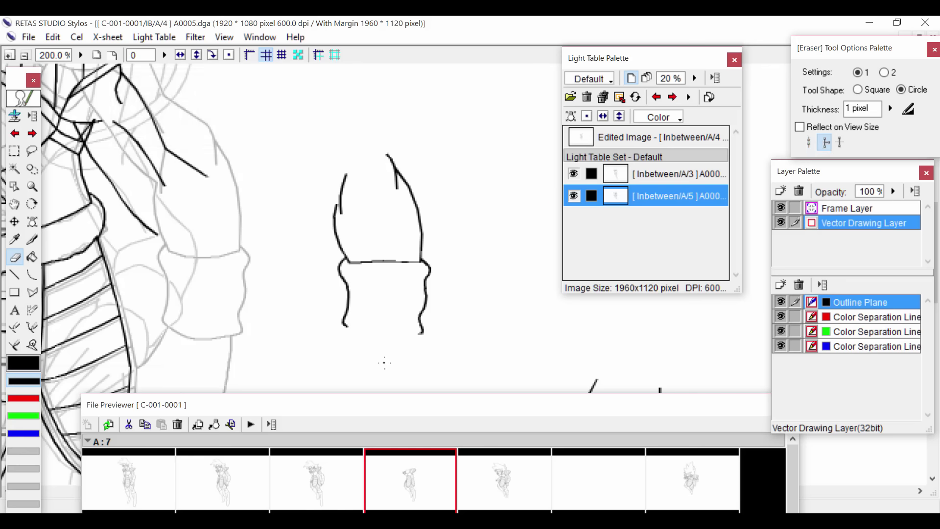
Try redrawing the wristband's lower edge with a curve between its side lines, and undo the attempts
key("u")
left_click_drag(349, 328, 424, 333)
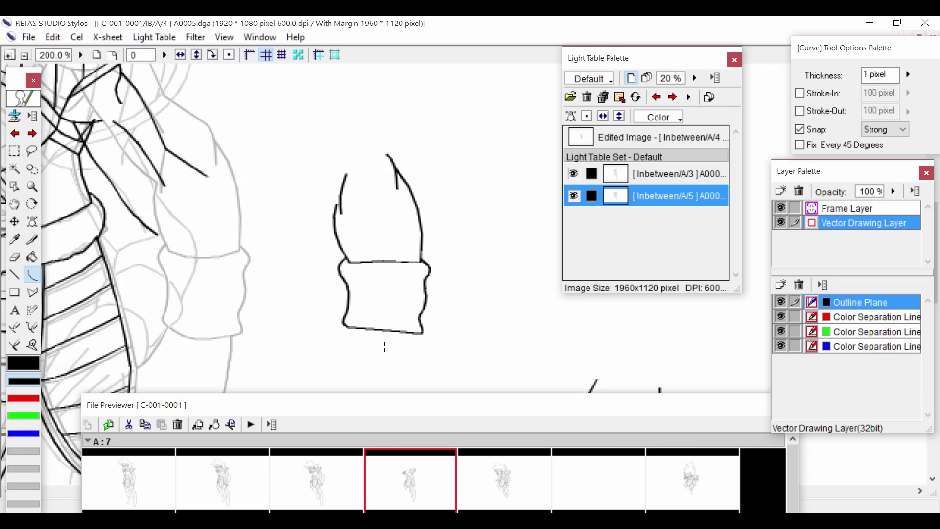
key("ctrl+minus")
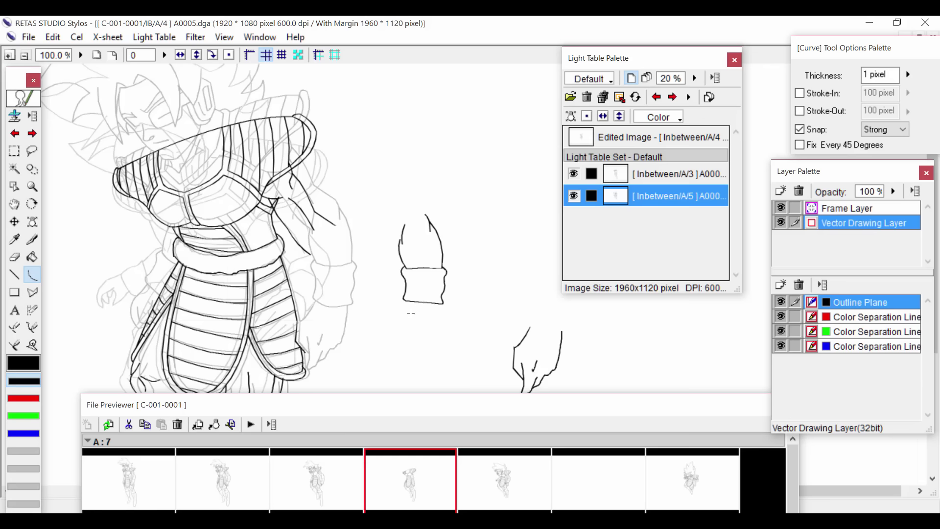
key("ctrl+z")
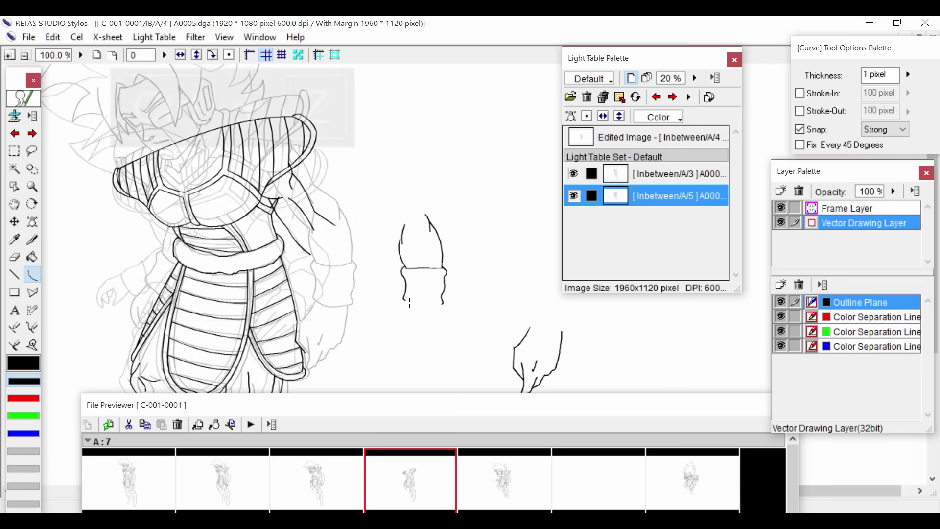
left_click_drag(410, 299, 443, 304)
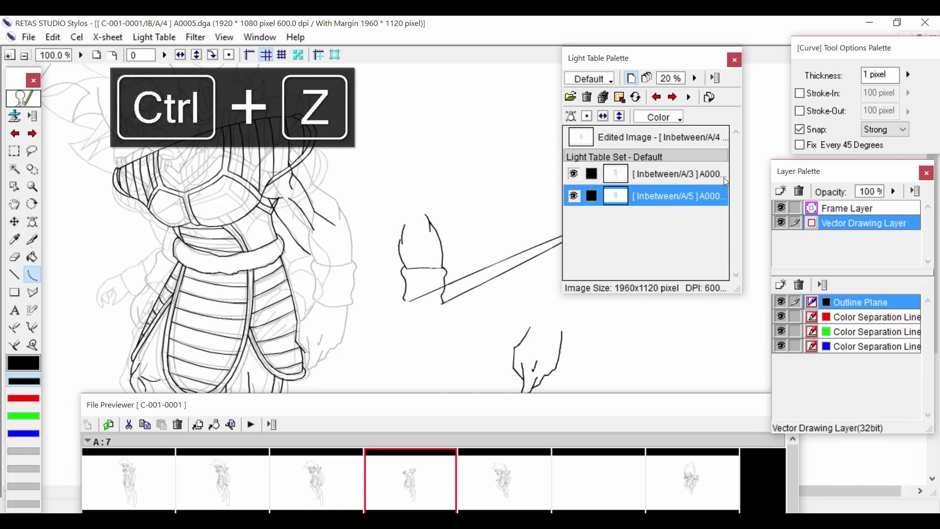
key("ctrl+z")
Draw the wristband's lower edge as a slightly upward-arched curve between the ends of its side lines
key("ctrl+plus")
key("ctrl+plus")
left_click_drag(286, 356, 403, 366)
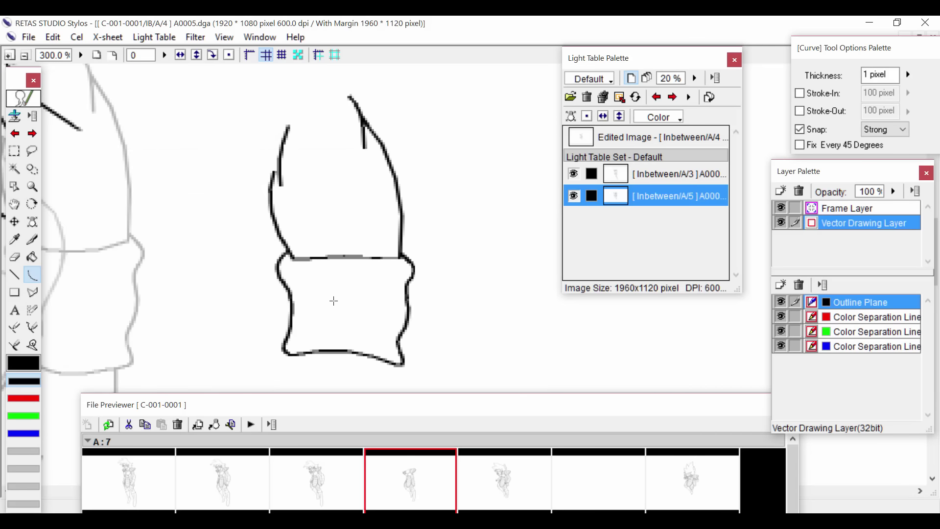
Erase the wristband's flat upper edge and redraw it as an upward-arched curve between the forearm's side lines
key("e")
left_click(326, 257)
left_click(293, 257)
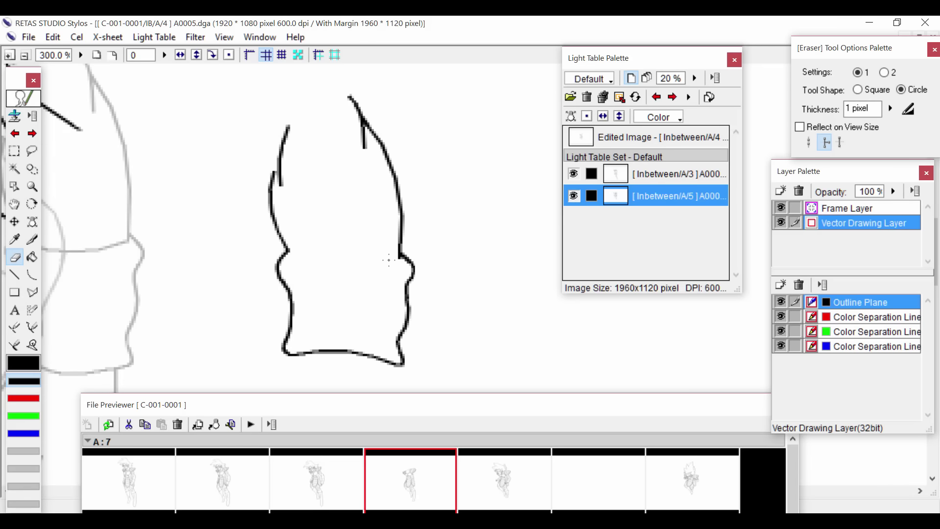
key("c")
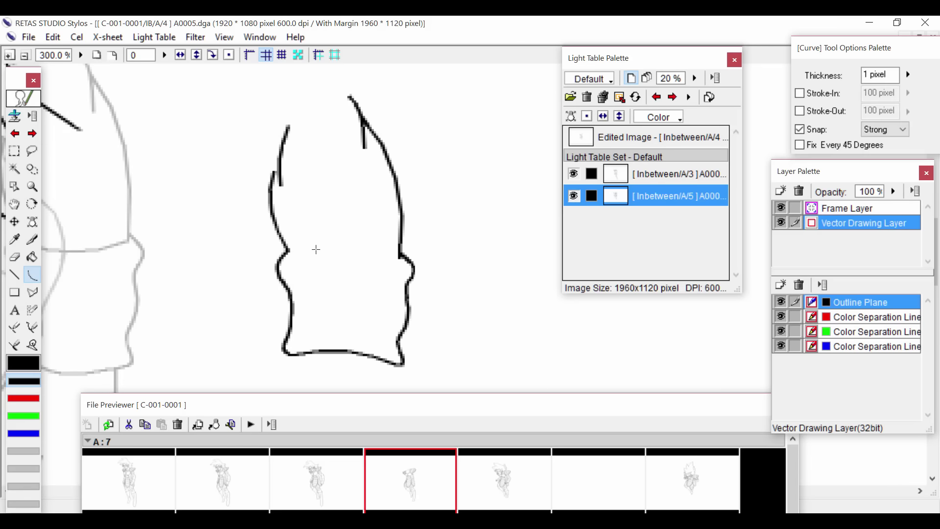
left_click_drag(288, 249, 399, 257)
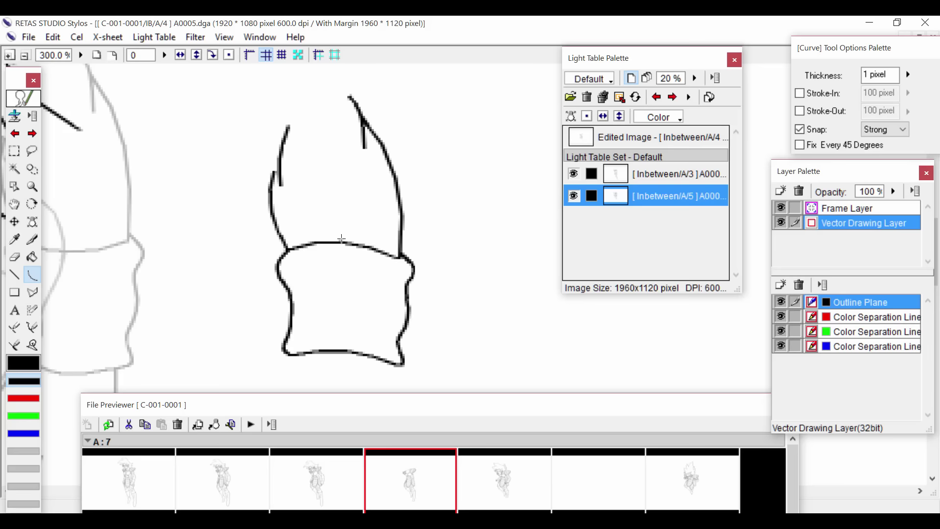
Lasso the separated forearm with its wristband and, in a Rotate transform, move it onto the character's arm below the elbow
key("ctrl+minus")
key("ctrl+minus")
left_click_drag(298, 294, 275, 282)
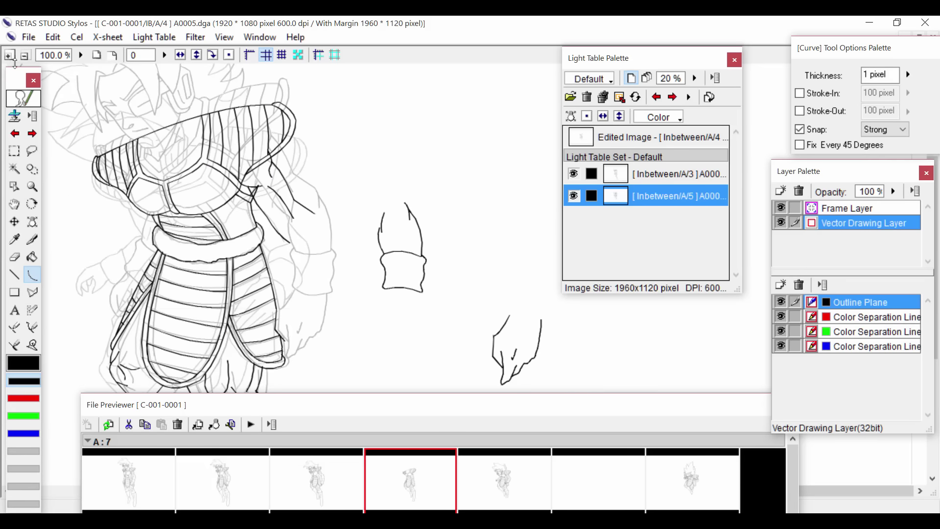
left_click(69, 43)
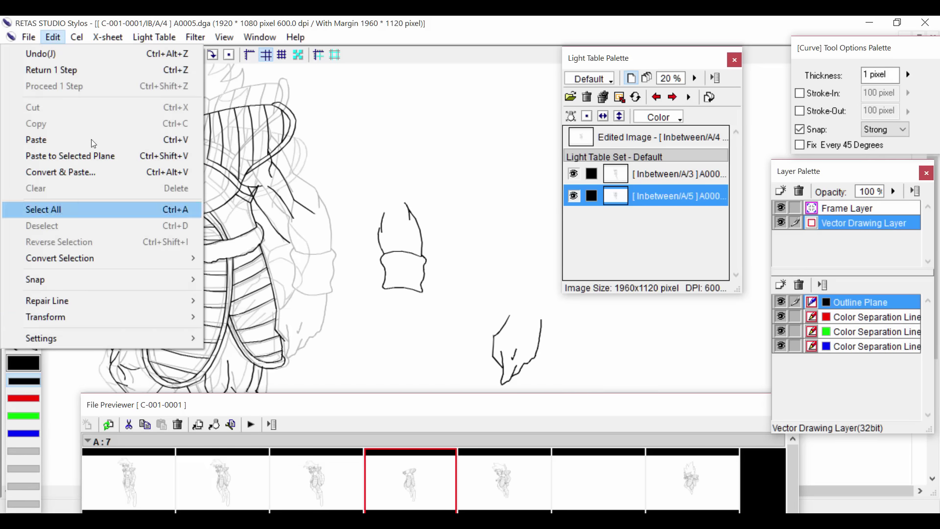
left_click(49, 210)
left_click(32, 151)
mouse_move(403, 184)
left_mouse_down()
mouse_move(352, 220)
mouse_move(426, 253)
mouse_move(423, 200)
mouse_move(402, 185)
mouse_move(380, 222)
mouse_move(387, 198)
mouse_move(374, 247)
mouse_move(385, 300)
mouse_move(430, 299)
mouse_move(432, 231)
mouse_move(392, 196)
left_mouse_up()
left_click(494, 194)
left_click(52, 36)
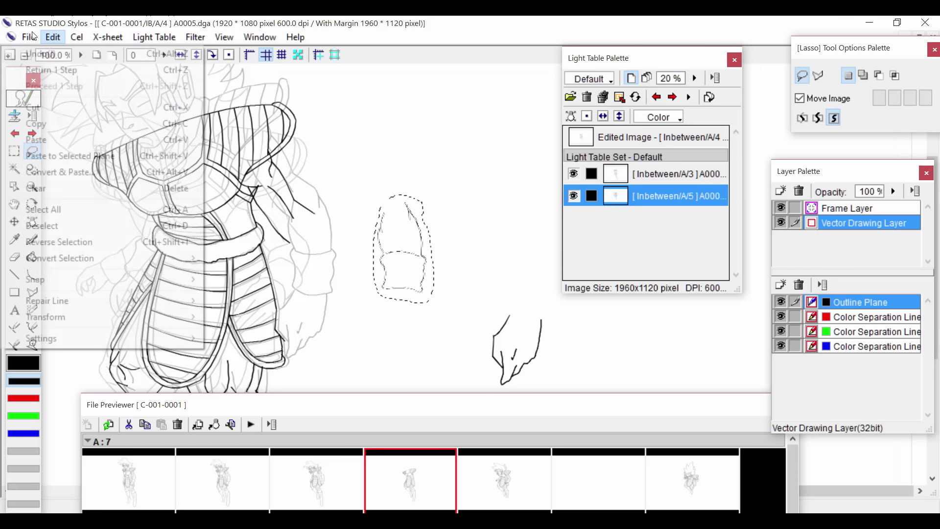
mouse_move(142, 327)
left_click(245, 333)
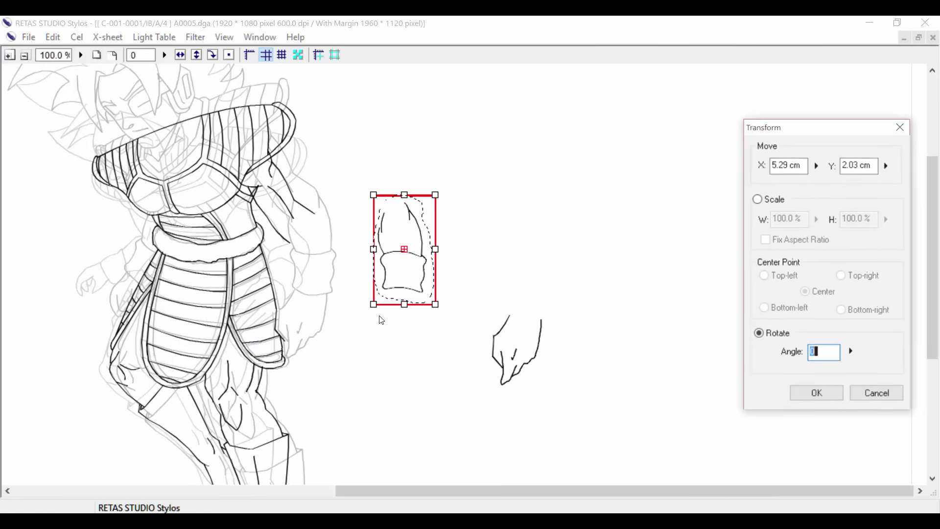
left_click_drag(375, 370, 387, 371)
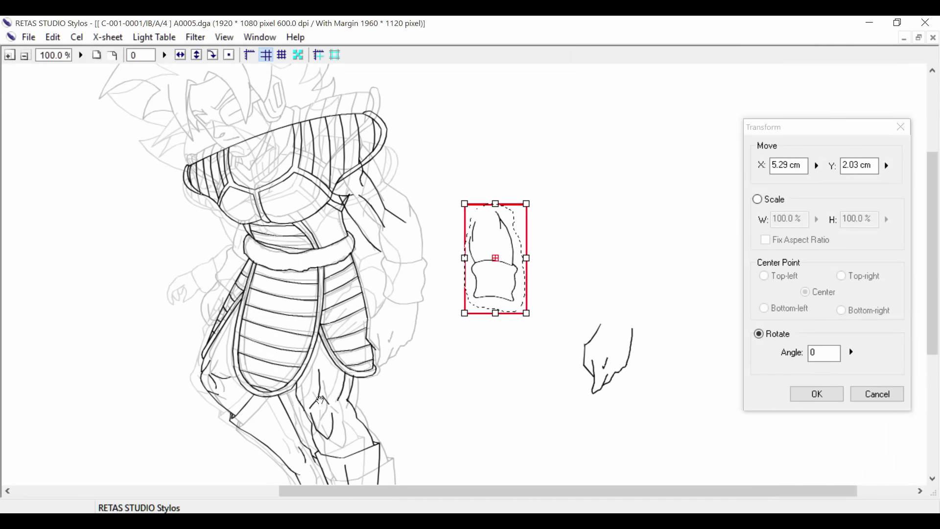
mouse_move(320, 401)
left_mouse_down()
mouse_move(357, 320)
mouse_move(296, 352)
mouse_move(333, 360)
mouse_move(440, 342)
mouse_move(397, 343)
left_mouse_up()
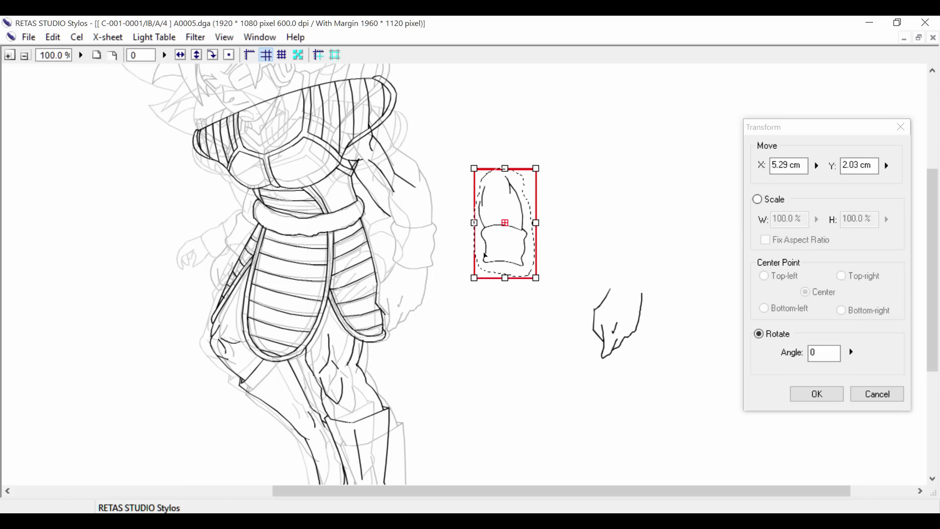
left_click_drag(491, 245, 412, 272)
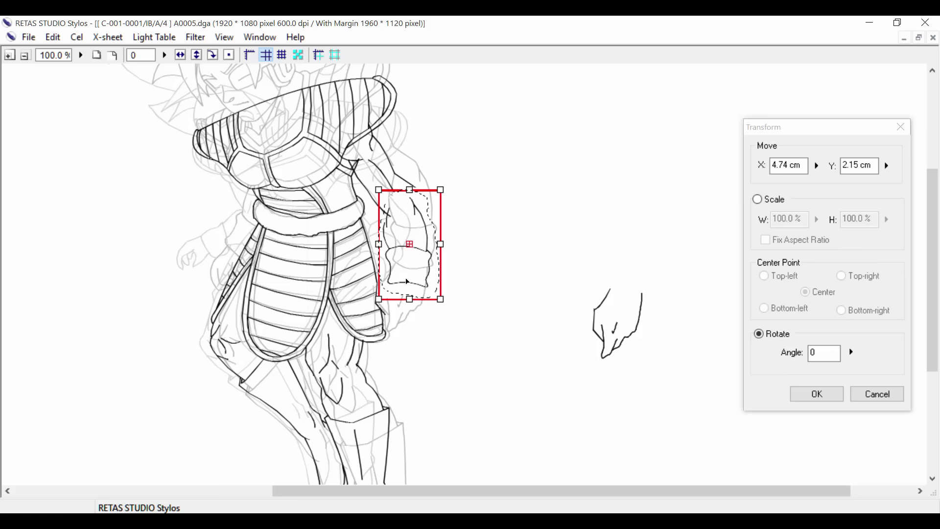
Rotate the forearm and wristband to 23 degrees, position them at X 4.75 cm, Y 2.07 cm, and apply the transform
left_click_drag(289, 203, 280, 206)
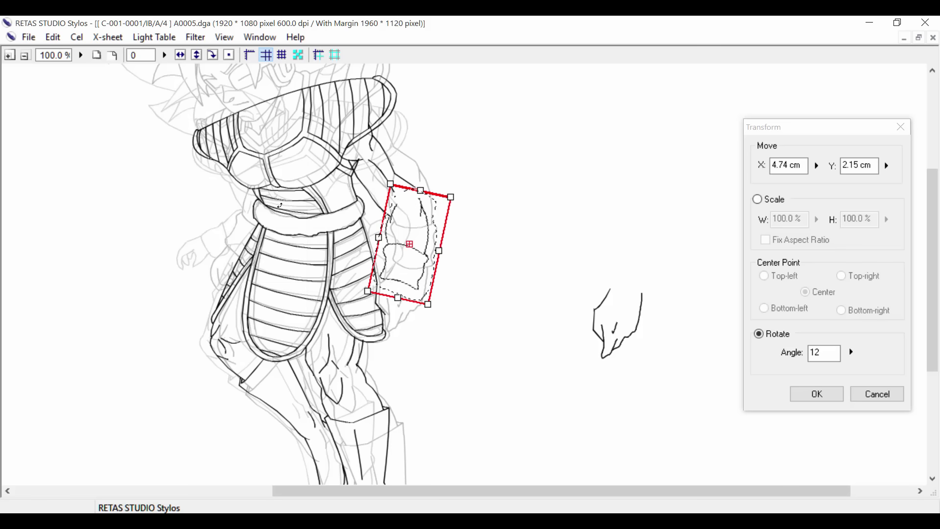
mouse_move(413, 283)
left_mouse_down()
mouse_move(418, 299)
mouse_move(403, 294)
left_mouse_up()
left_click_drag(403, 294, 403, 293)
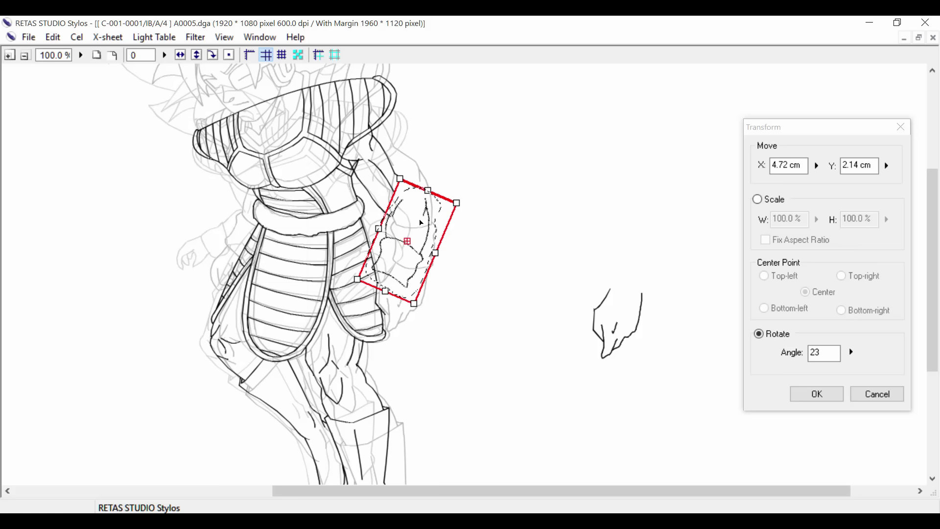
left_click_drag(408, 217, 413, 210)
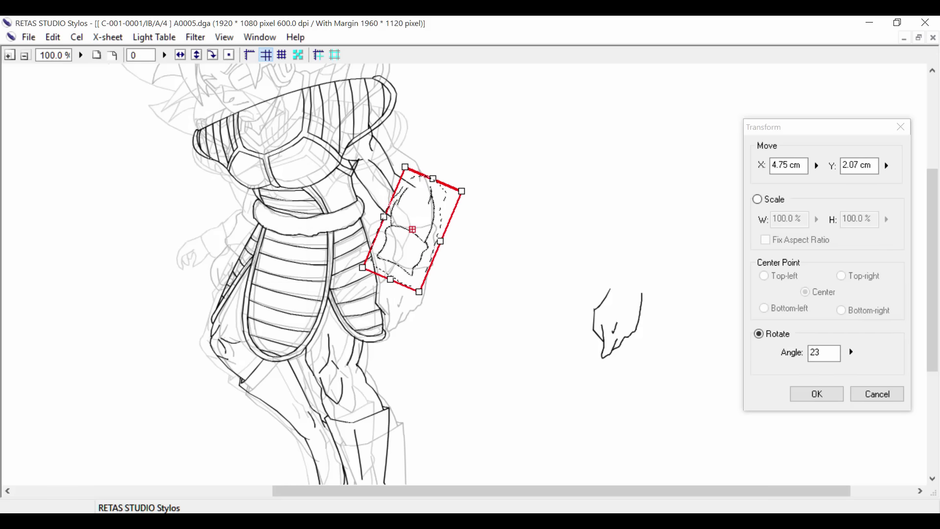
left_click(807, 396)
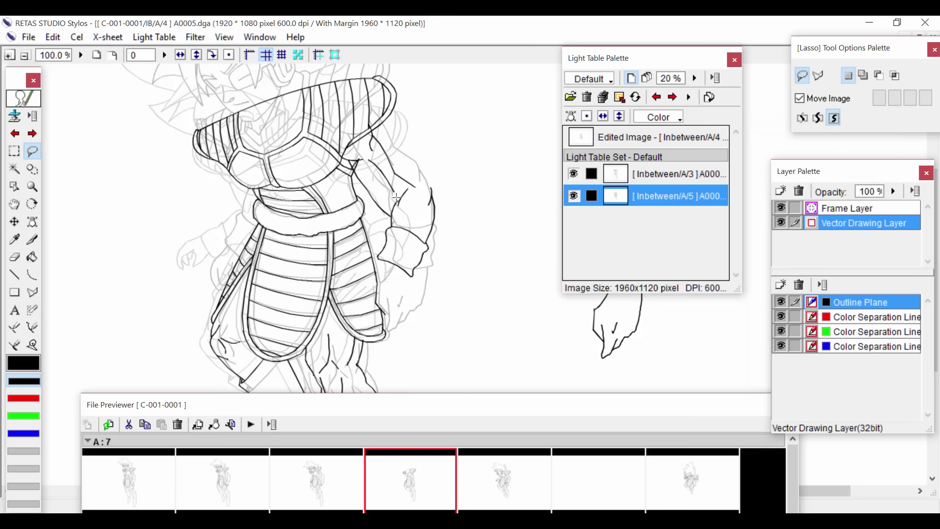
Try trimming the tip of the forearm's outer line and joining it to the upper arm's outer line with a curve
scroll(396, 198, "up", 2)
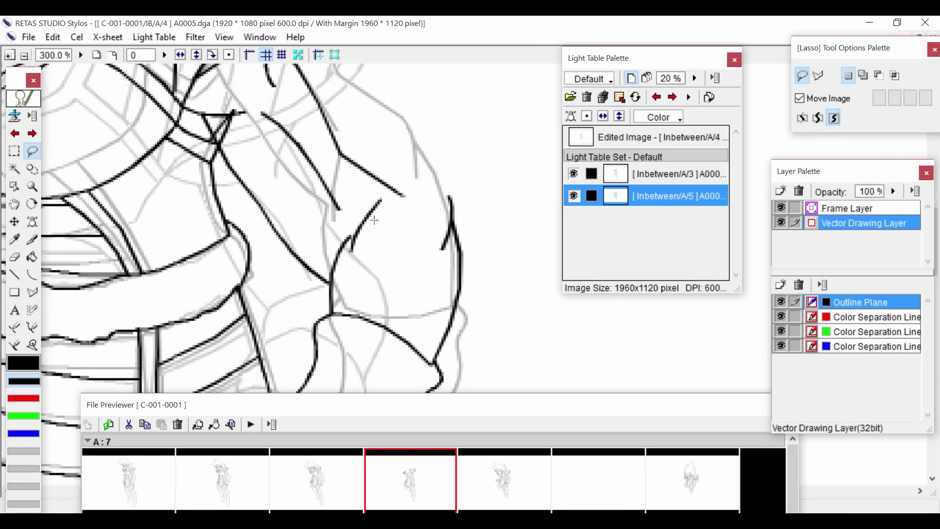
scroll(368, 243, "down", 1)
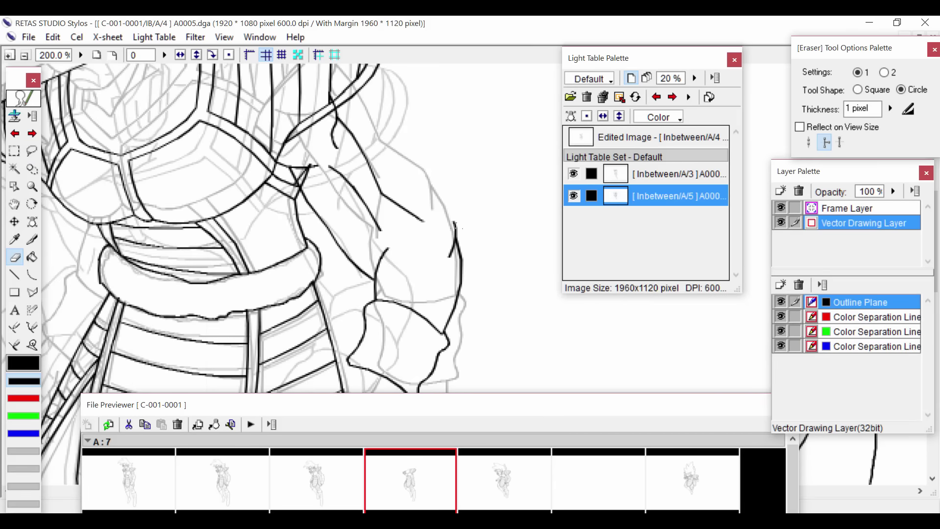
key("u")
mouse_move(453, 221)
left_mouse_down()
mouse_move(422, 221)
mouse_move(454, 241)
left_mouse_up()
left_click(443, 232)
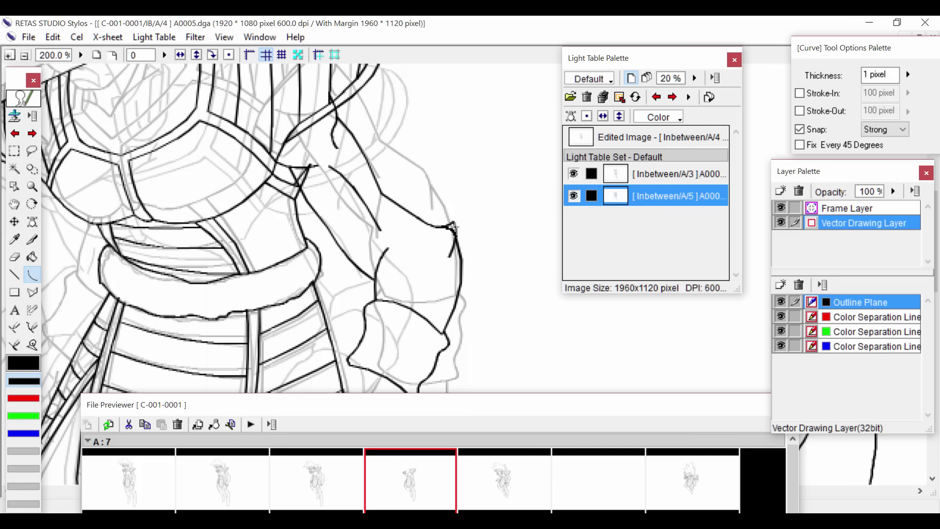
key("e")
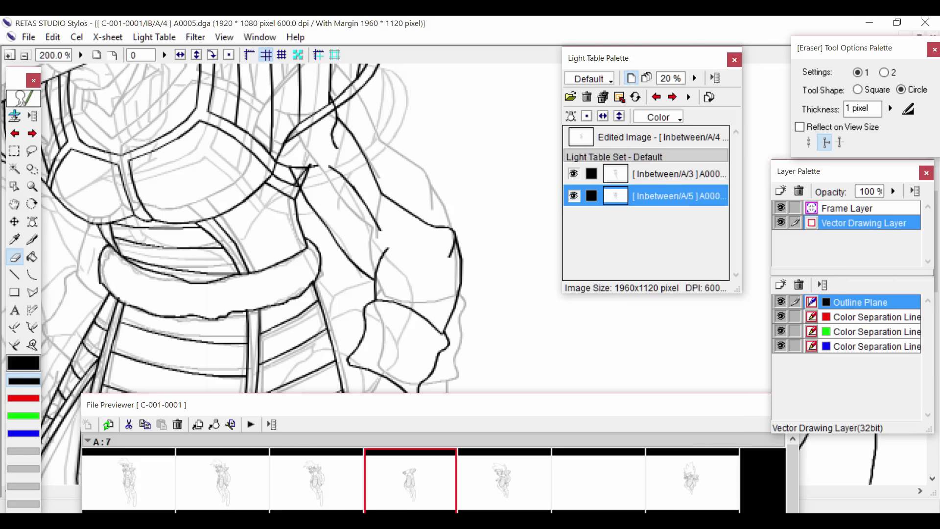
key("ctrl+-")
left_click_drag(493, 350, 482, 269)
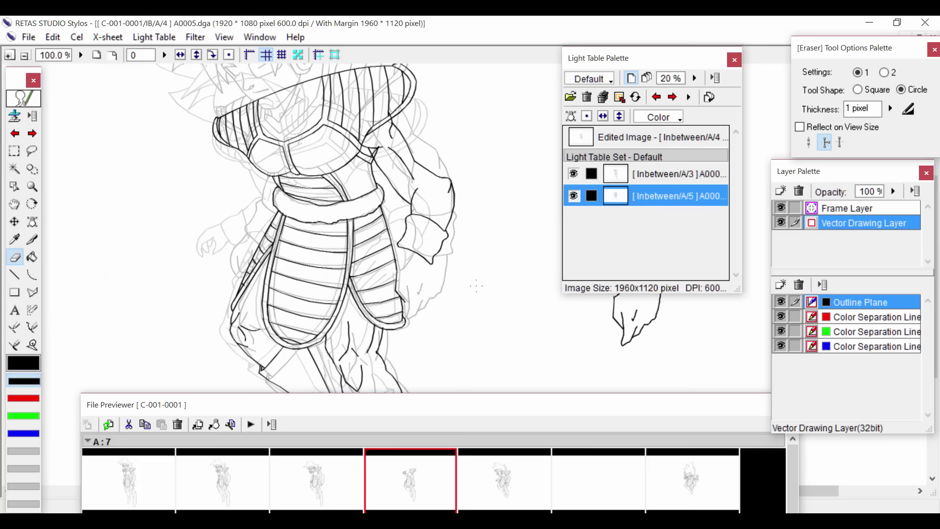
Undo the line edits at the elbow, back to the selected, rotated forearm
key("ctrl+z")
key("ctrl+z")
key("ctrl+z")
key("ctrl+z")
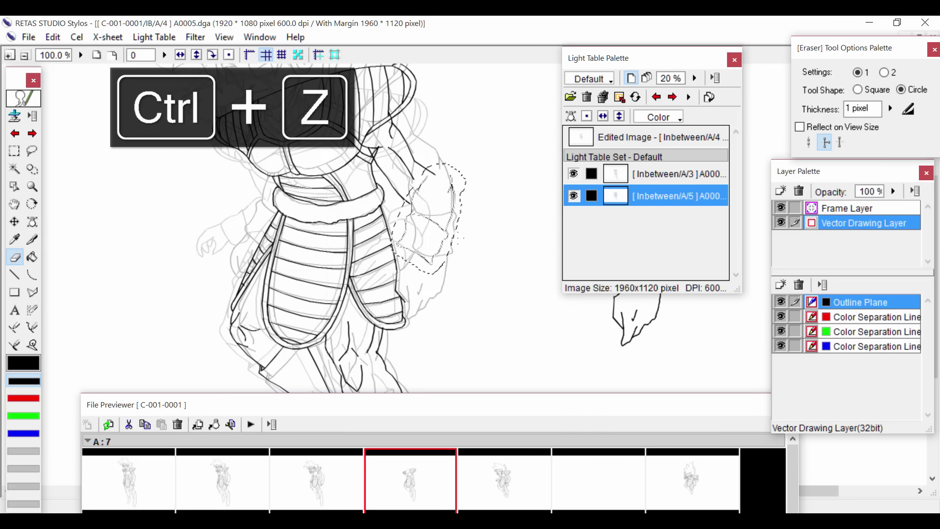
Shift the selected forearm and wristband slightly toward the body, rotate them by about -7 degrees, and apply the transform
left_click(14, 151)
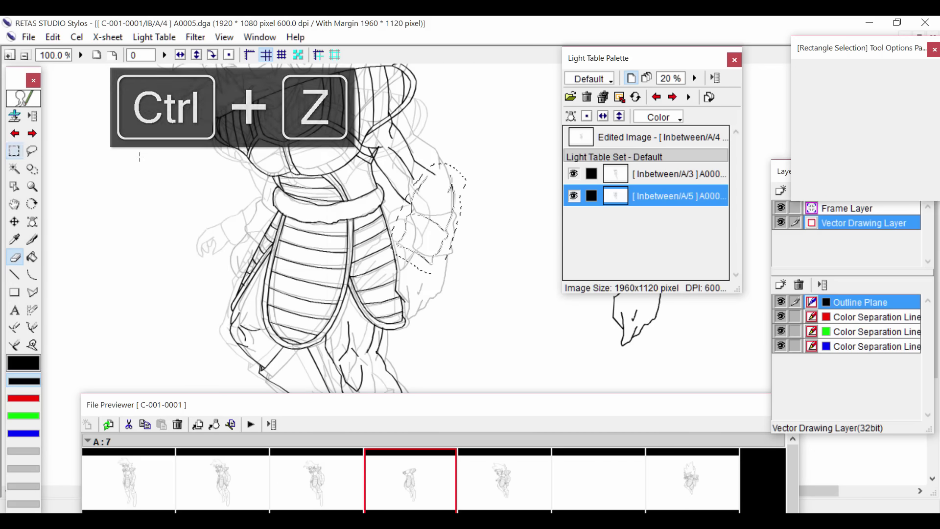
left_click_drag(427, 207, 421, 207)
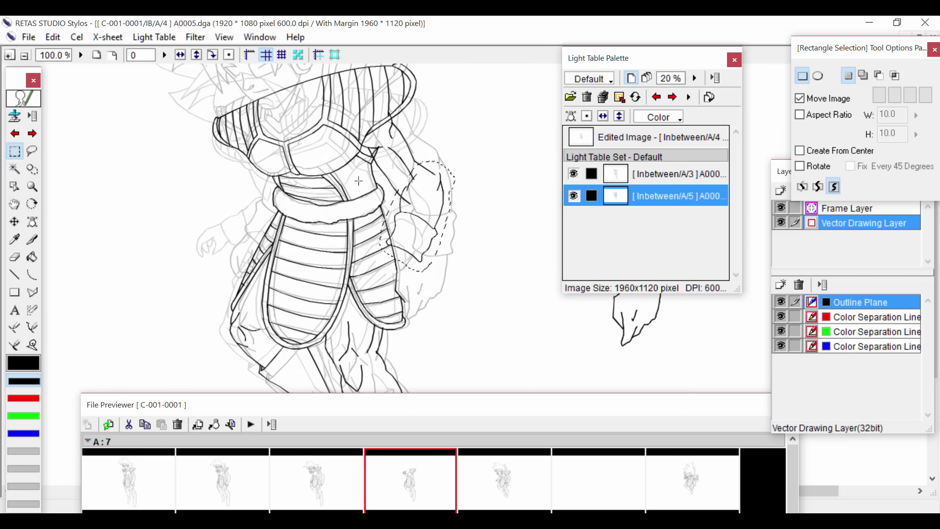
left_click(53, 38)
mouse_move(81, 316)
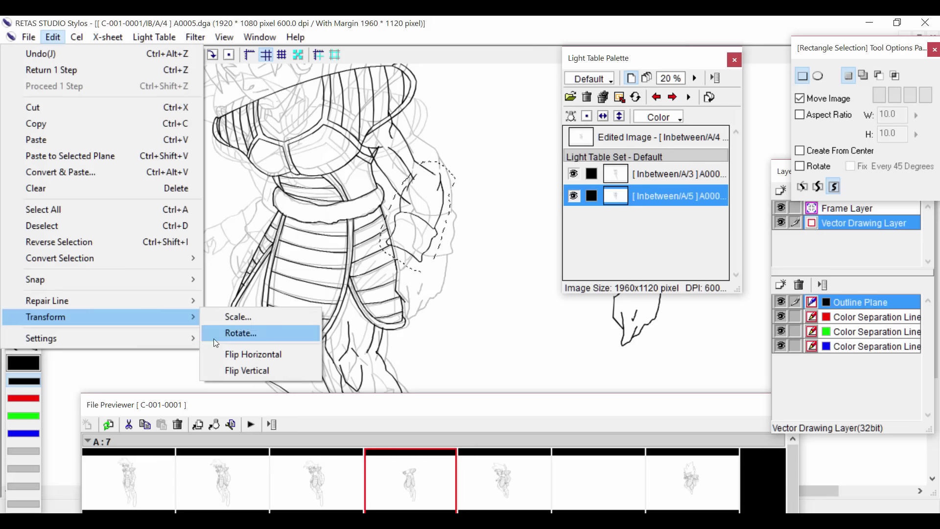
left_click(255, 331)
left_click_drag(441, 266, 433, 261)
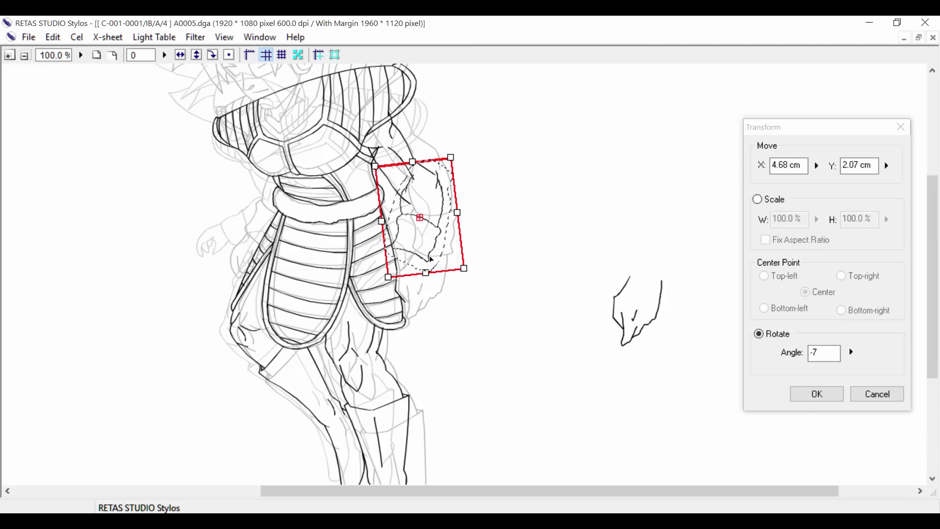
left_click_drag(438, 269, 445, 262)
left_click(802, 394)
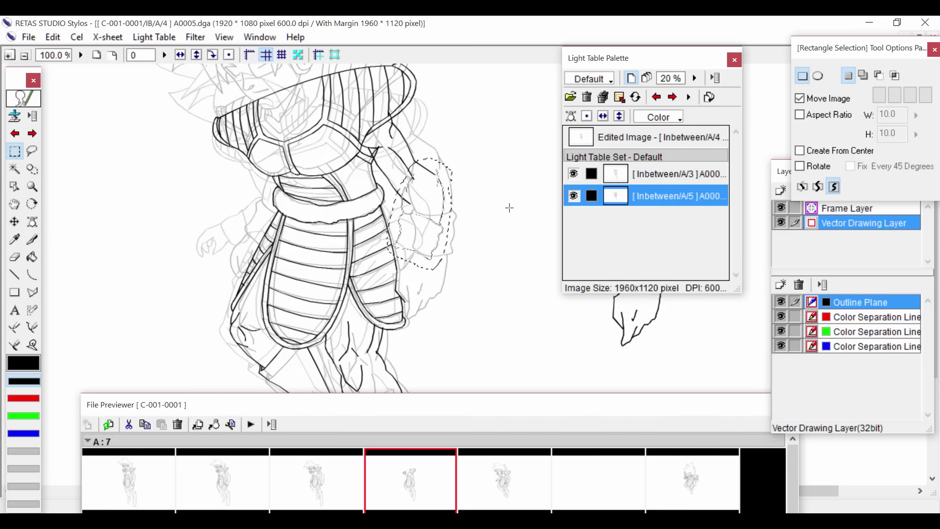
Erase the overlapping tip of the forearm's inner line and continue the upper arm's inner muscle line into the elbow with a curve
key("e")
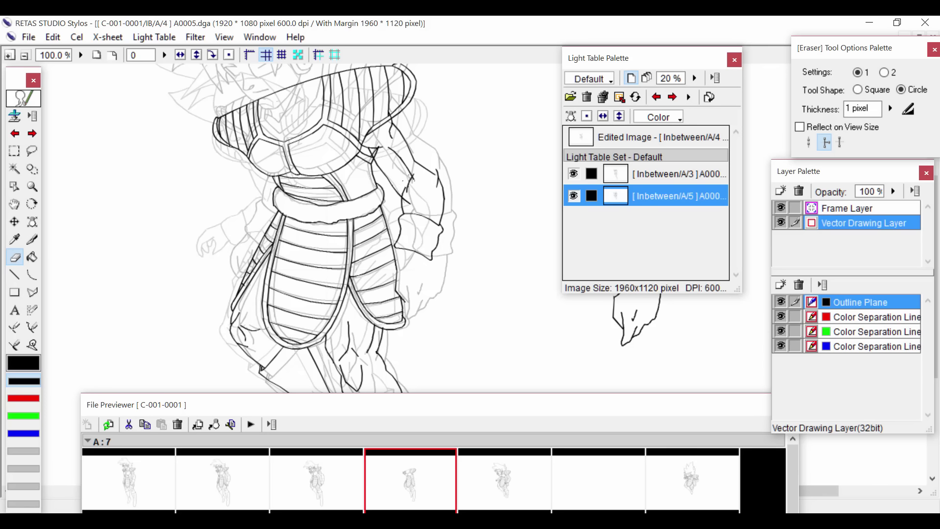
left_click_drag(413, 177, 414, 188)
mouse_move(378, 149)
left_mouse_down()
mouse_move(440, 247)
mouse_move(471, 319)
left_mouse_up()
key("ctrl+plus")
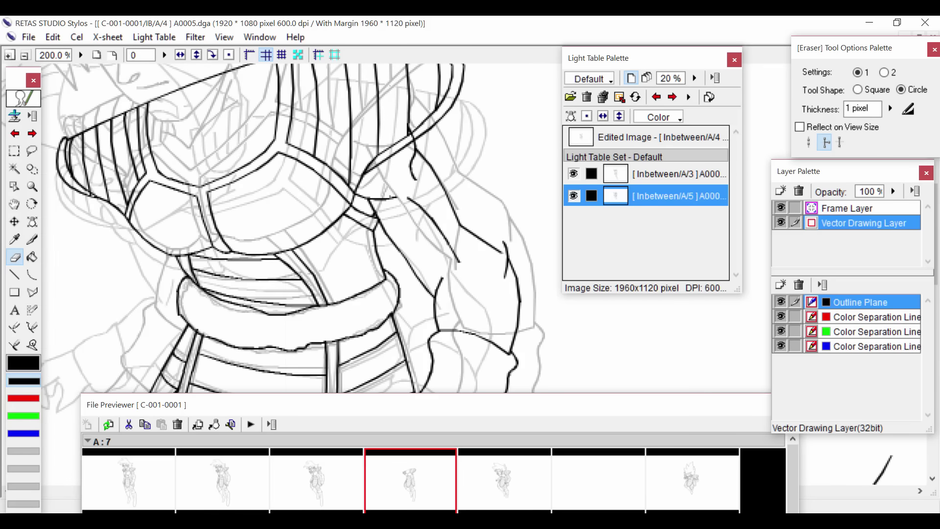
left_click_drag(458, 254, 454, 222)
key("c")
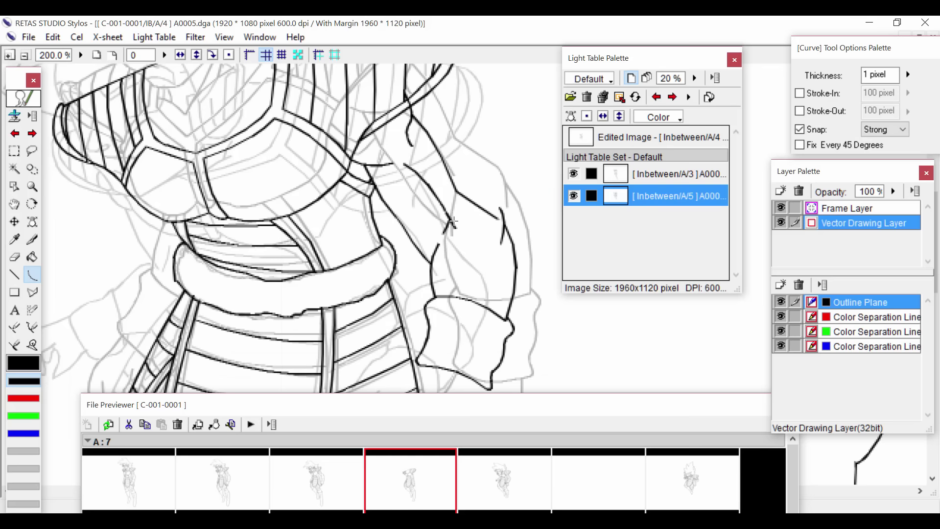
Erase the protruding tip of the forearm's outer line and join it to the upper arm's outer line with a curve
key("e")
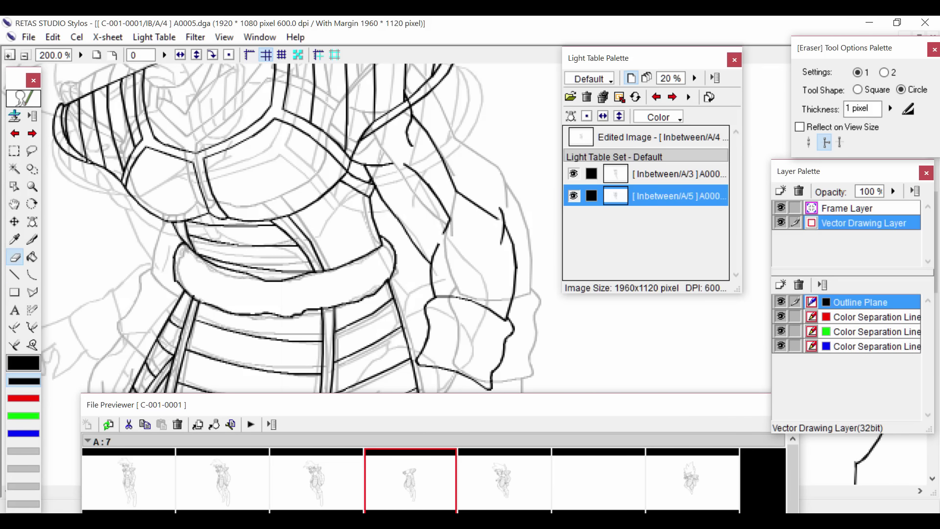
left_click(501, 214)
key("c")
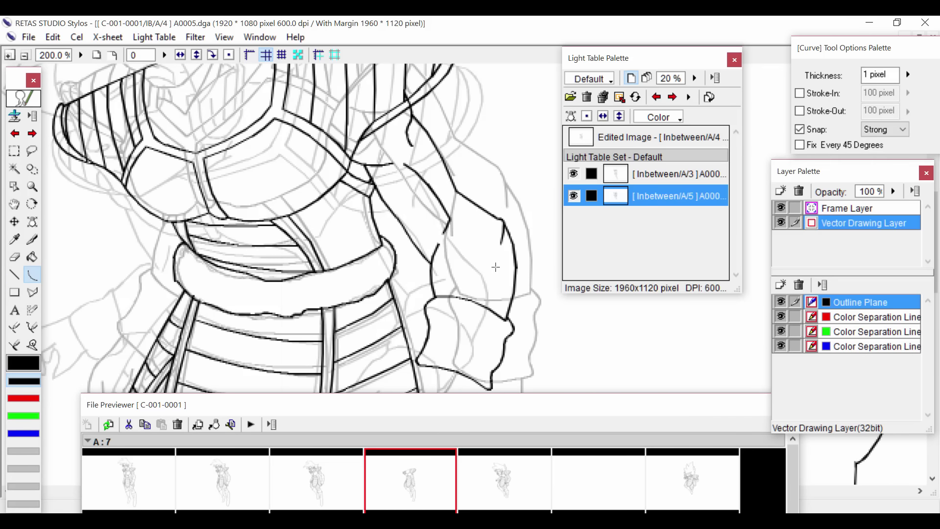
Examine the reassembled arm against the body and the light table drawings, along with the detached hand beside it
key("ctrl+minus")
left_click_drag(477, 322, 488, 249)
key("ctrl+minus")
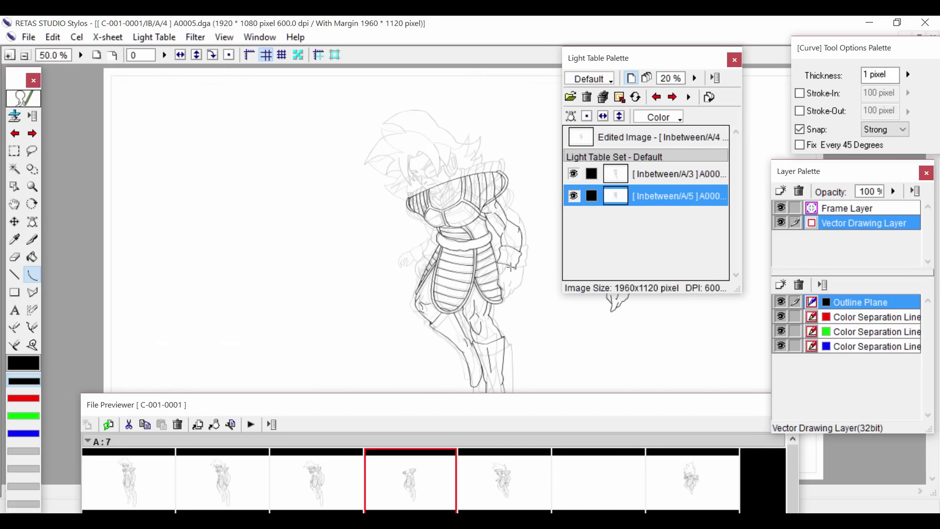
scroll(488, 286, "up", 2)
left_click_drag(431, 262, 404, 263)
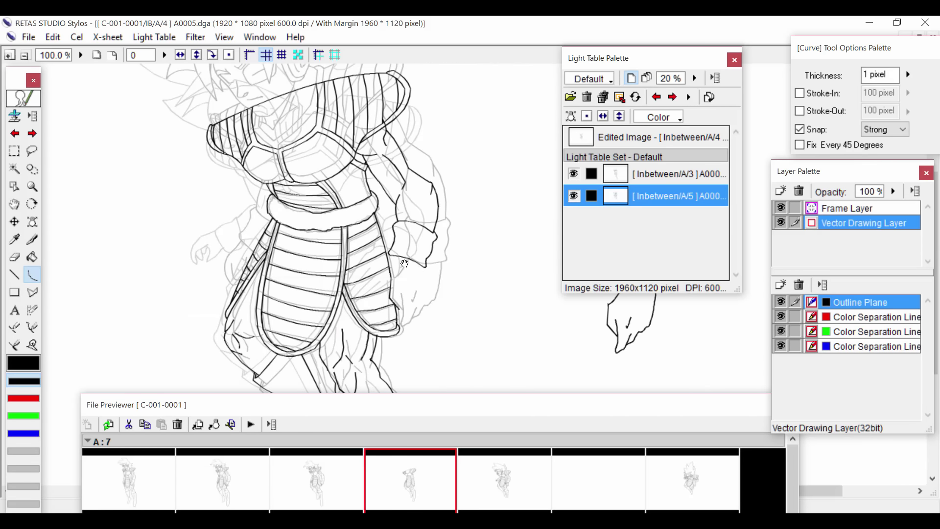
scroll(432, 248, "up", 2)
scroll(430, 258, "down", 2)
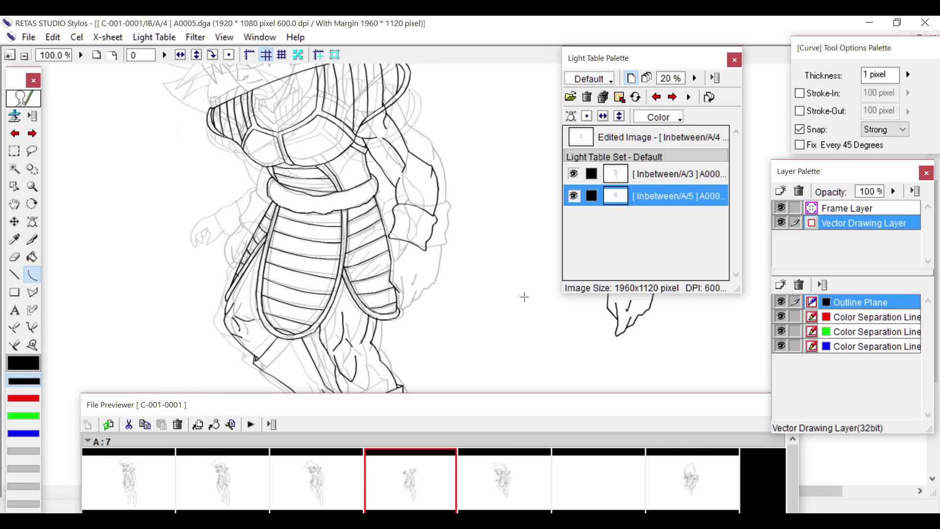
left_click_drag(560, 323, 432, 342)
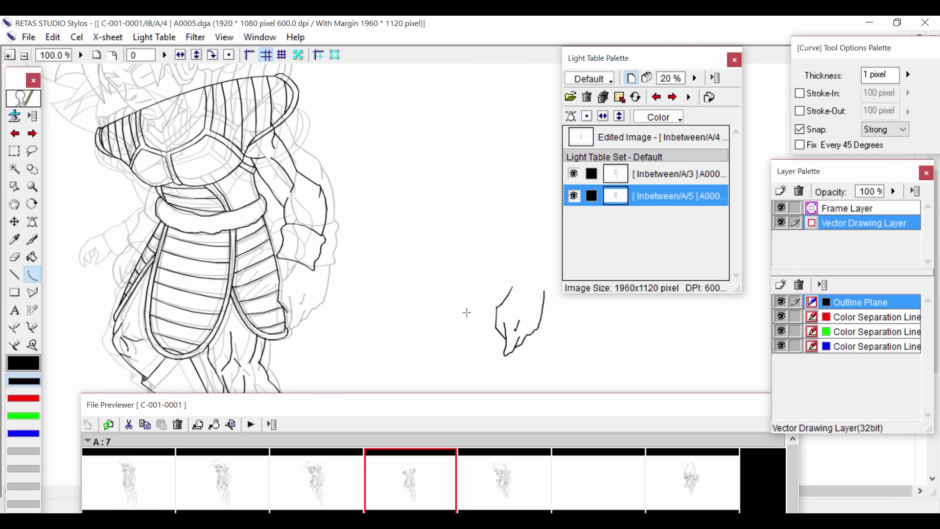
Sketch the hand's inner edge and long pointing finger below the wristband with the Pen tool, undoing unsatisfactory strokes
scroll(303, 287, "up", 2)
left_click_drag(226, 289, 449, 241)
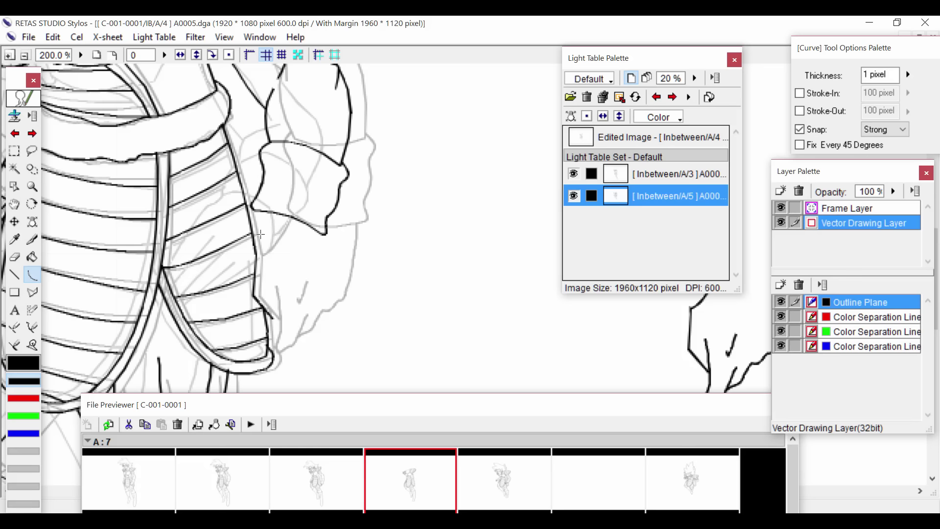
key("p")
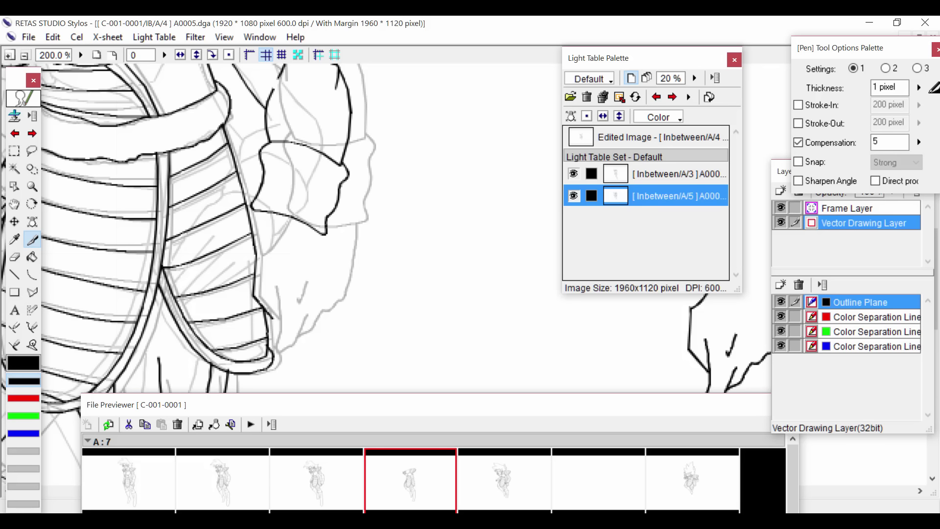
mouse_move(254, 209)
left_mouse_down()
mouse_move(230, 238)
mouse_move(218, 284)
mouse_move(224, 256)
left_mouse_up()
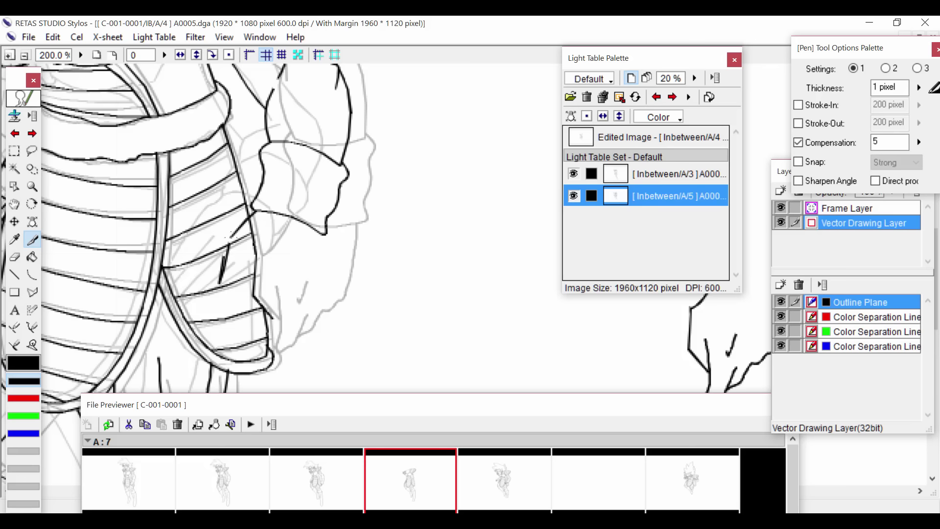
key("ctrl+z")
mouse_move(258, 211)
left_mouse_down()
mouse_move(226, 249)
mouse_move(217, 279)
mouse_move(233, 271)
mouse_move(209, 337)
mouse_move(248, 281)
mouse_move(234, 271)
mouse_move(218, 331)
mouse_move(229, 333)
mouse_move(243, 281)
left_mouse_up()
key("ctrl+z")
key("ctrl+z")
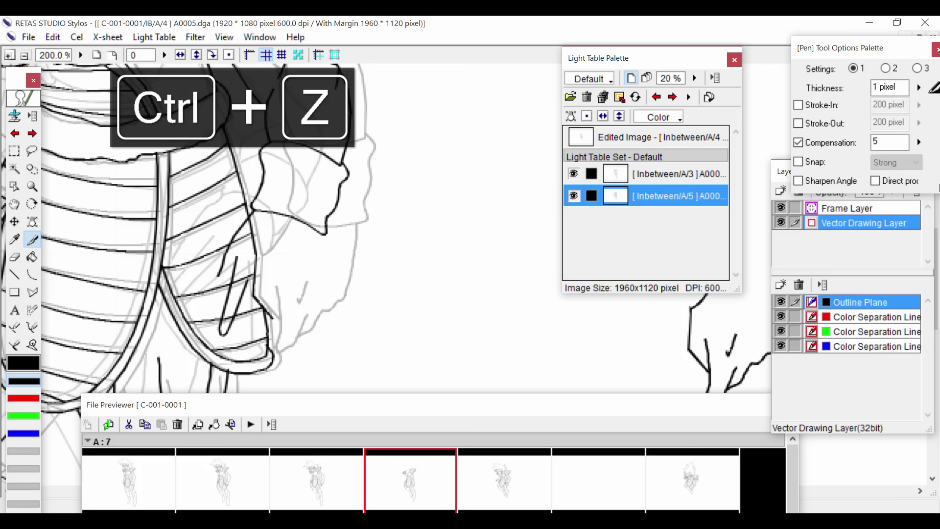
Set the pen's compensation to 3 and draw the remaining fingers and the hand's outer edge up to the wristband
double_click(888, 142)
type("3")
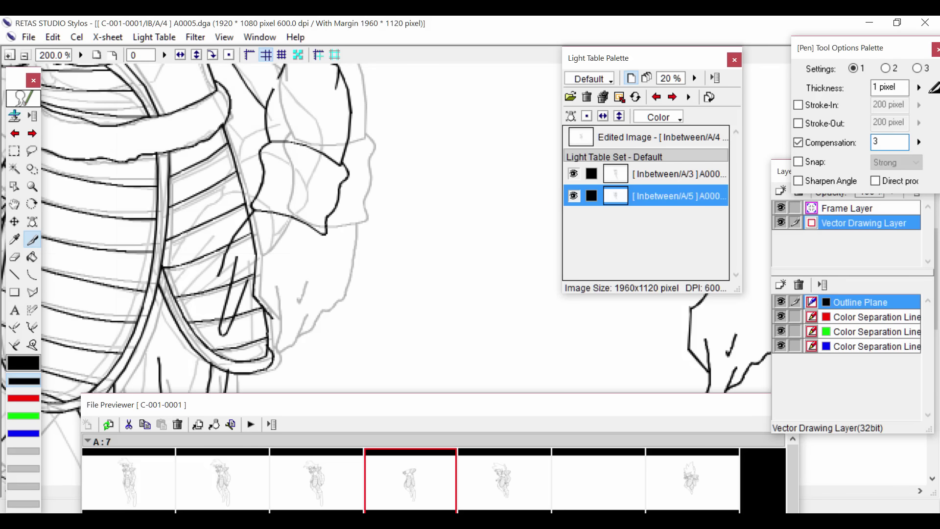
key("Return")
left_click_drag(235, 326, 275, 278)
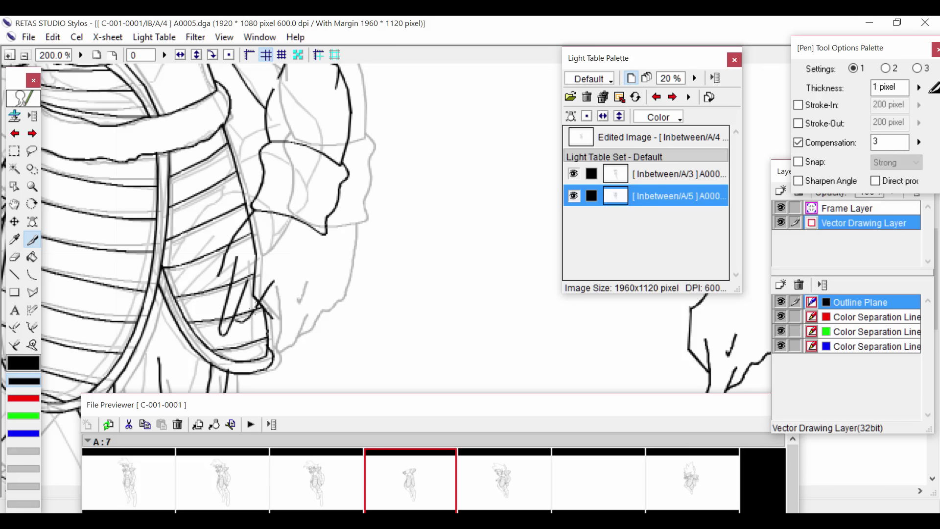
mouse_move(251, 314)
left_mouse_down()
mouse_move(286, 287)
mouse_move(293, 296)
mouse_move(319, 227)
left_mouse_up()
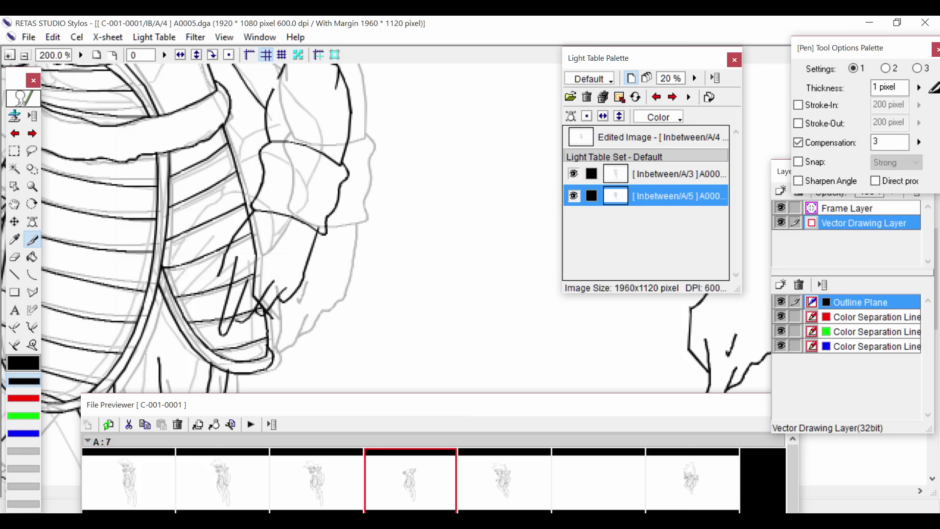
Join the hand's inner outline to the long finger with a short curve
key("e")
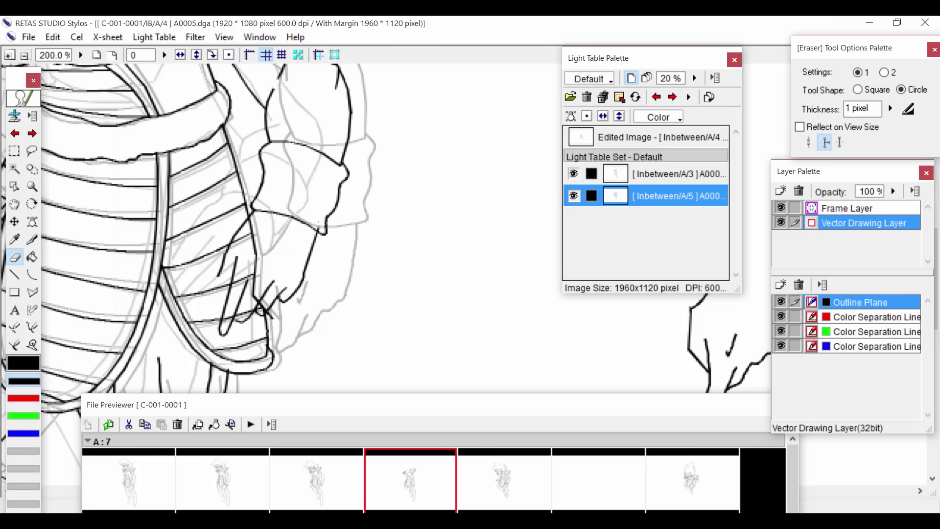
key("e")
key("ctrl+z")
key("u")
left_click_drag(219, 275, 227, 297)
left_click(225, 291)
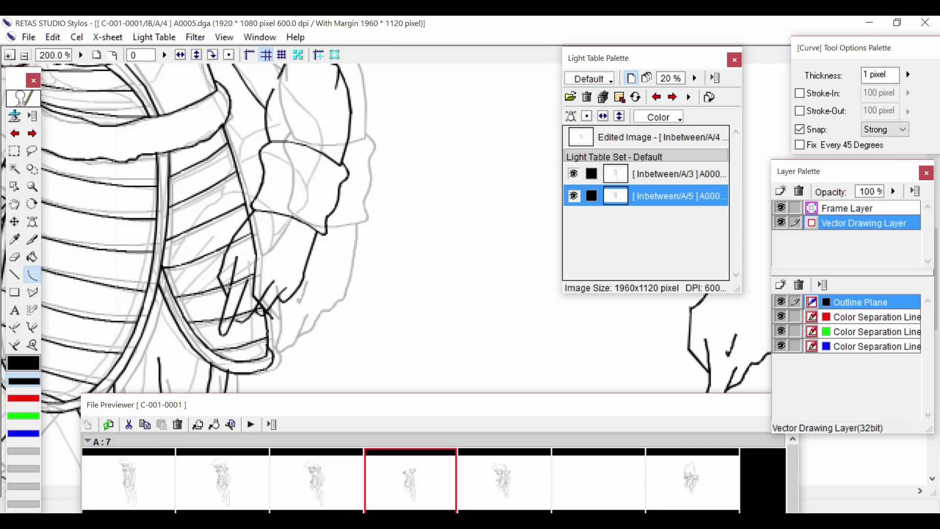
Erase the armor skirt lines running through the hand and the overlapping line ends between the fingers
key("e")
mouse_move(248, 235)
left_mouse_down()
mouse_move(241, 238)
mouse_move(255, 244)
left_mouse_up()
mouse_move(255, 300)
left_mouse_down()
mouse_move(258, 254)
mouse_move(243, 271)
left_mouse_up()
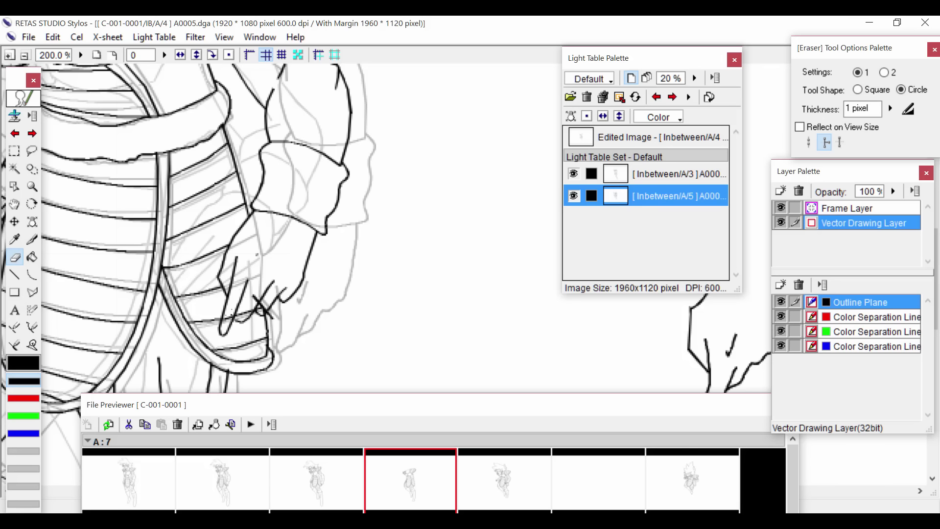
left_click(229, 318)
mouse_move(243, 315)
left_mouse_down()
mouse_move(246, 306)
mouse_move(269, 308)
left_mouse_up()
left_click(264, 307)
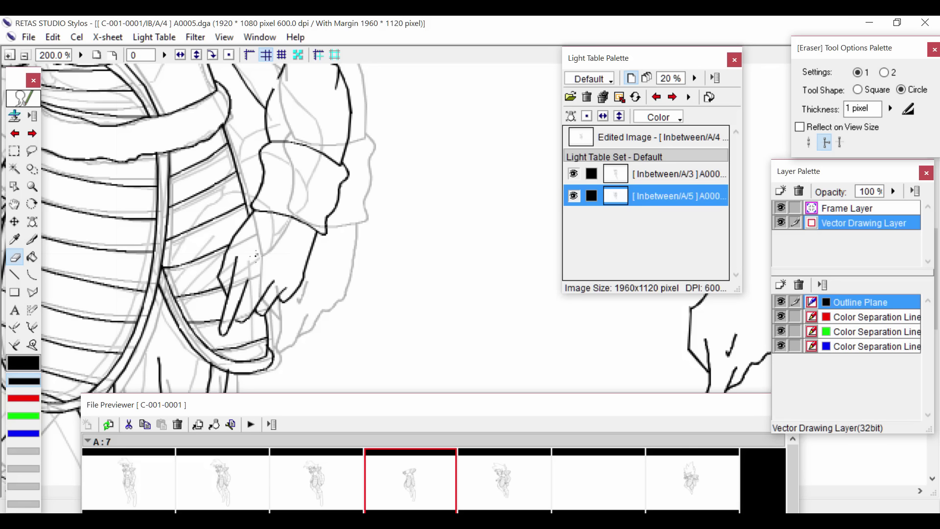
Add a short curved knuckle line on the back of the hand
key("u")
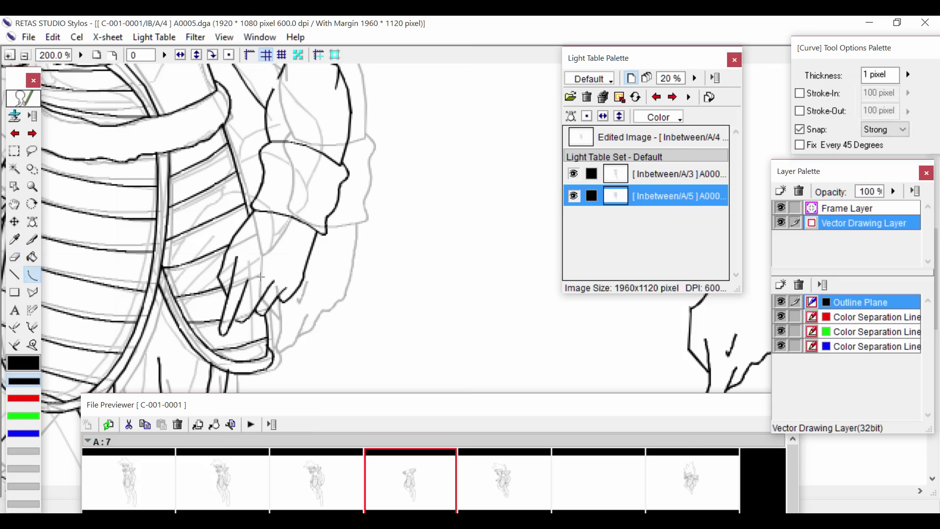
left_click_drag(262, 275, 270, 260)
left_click(270, 260)
Check the whole figure with the cel 3 and cel 5 light table drawings hidden, and show both again
key("ctrl+minus")
key("ctrl+minus")
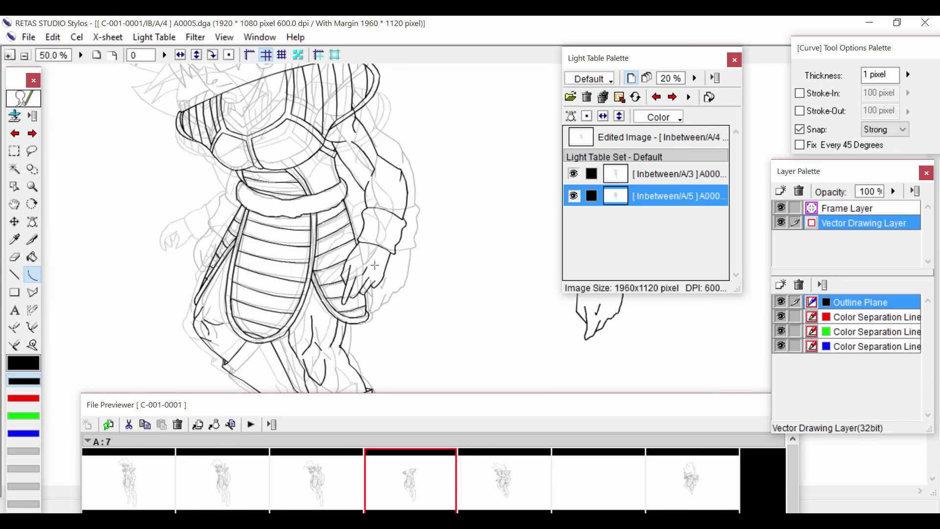
key("ctrl+minus")
key("ctrl+plus")
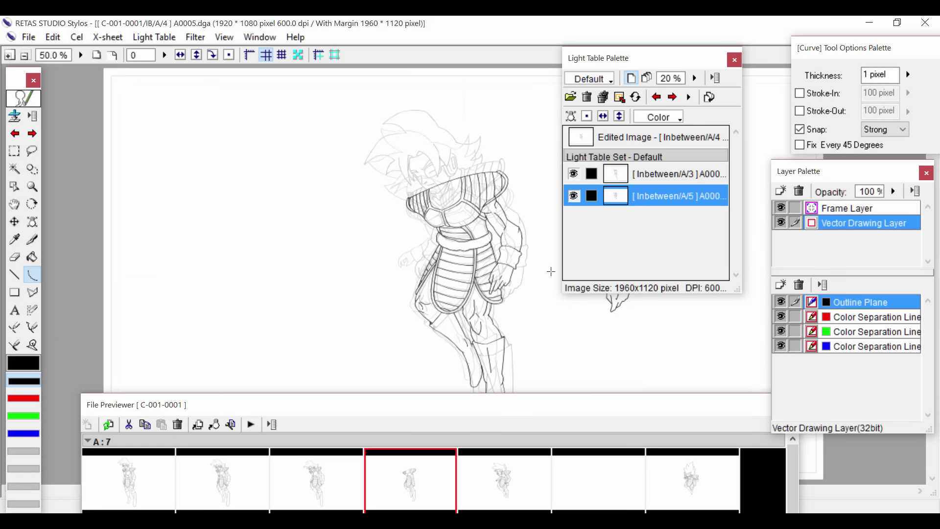
left_click(574, 195)
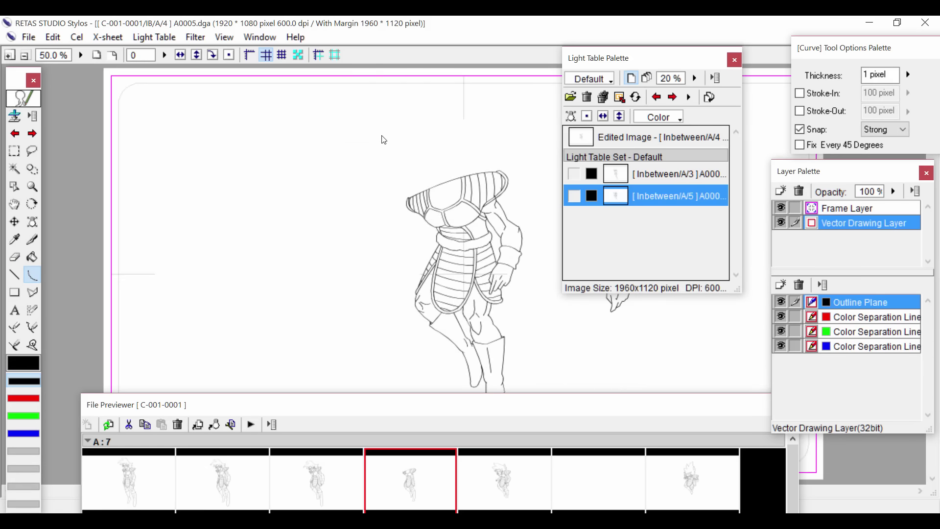
left_click(573, 195)
left_click(573, 174)
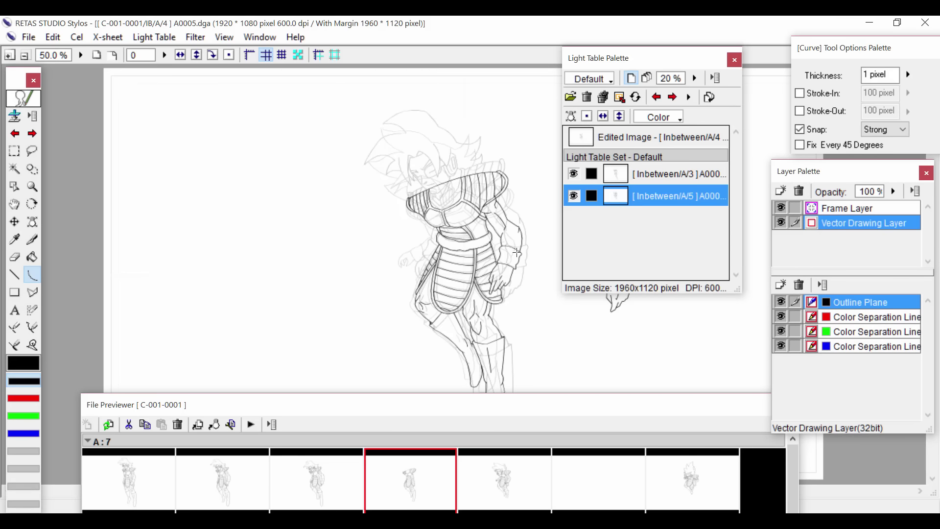
Copy the other forearm and hand from cel 5 with a lasso selection and paste them into cel 4
scroll(418, 264, "up", 2)
left_click_drag(414, 205, 386, 271)
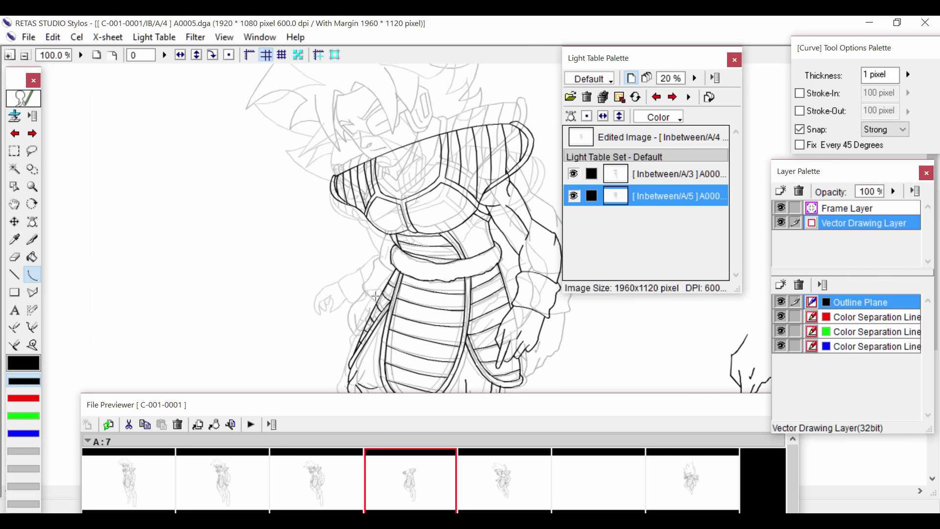
scroll(373, 298, "up", 1)
left_click_drag(313, 299, 465, 203)
scroll(411, 215, "down", 1)
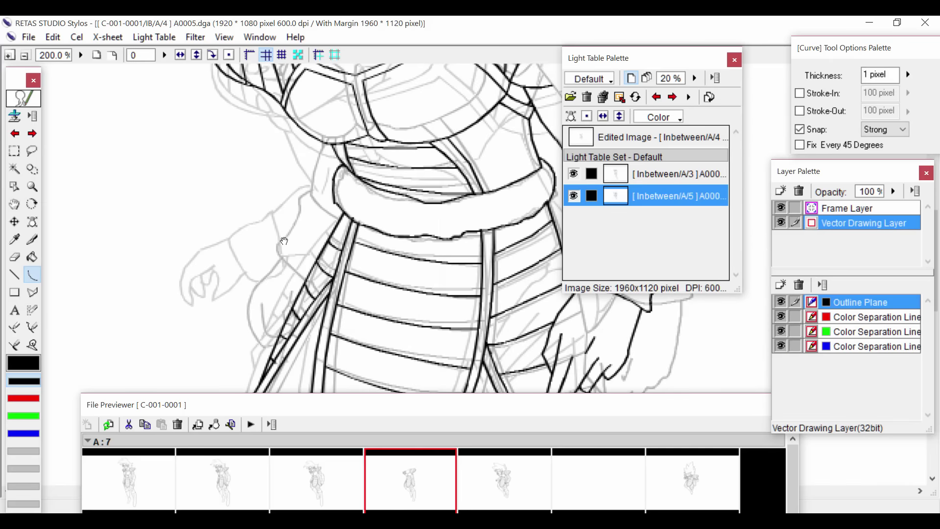
scroll(341, 285, "down", 1)
double_click(491, 489)
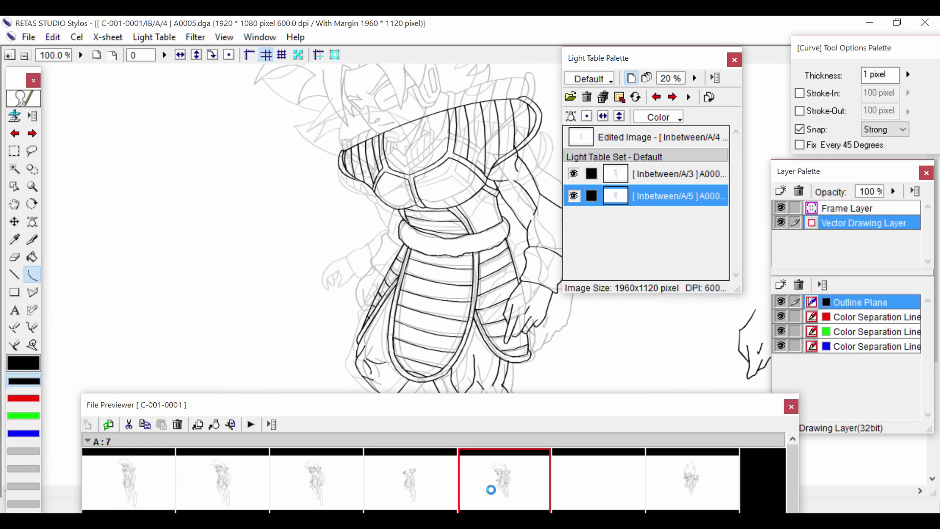
left_click(31, 151)
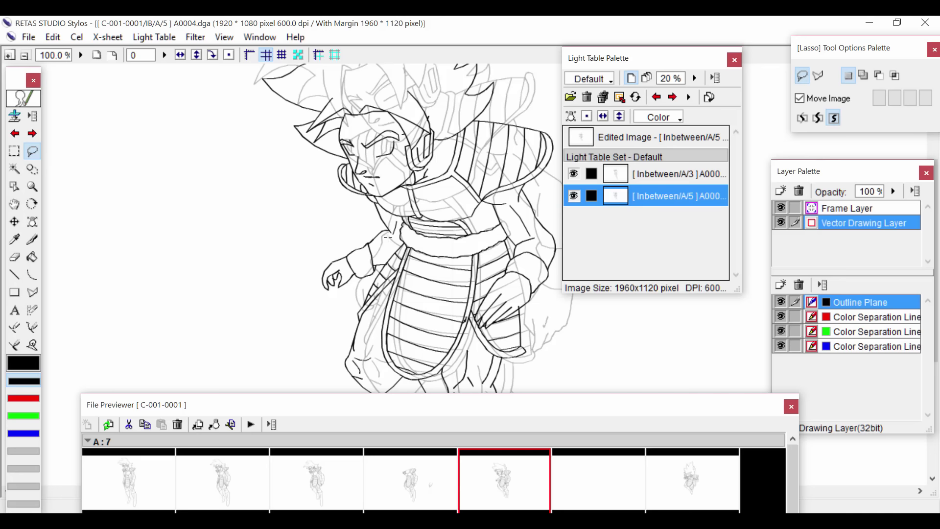
mouse_move(374, 220)
left_mouse_down()
mouse_move(300, 294)
mouse_move(344, 296)
mouse_move(399, 250)
left_mouse_up()
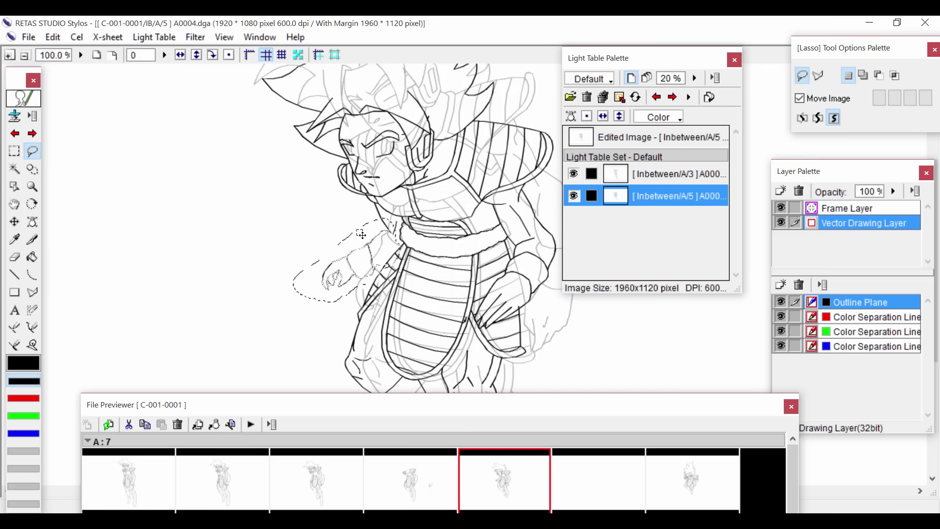
key("ctrl+c")
double_click(438, 479)
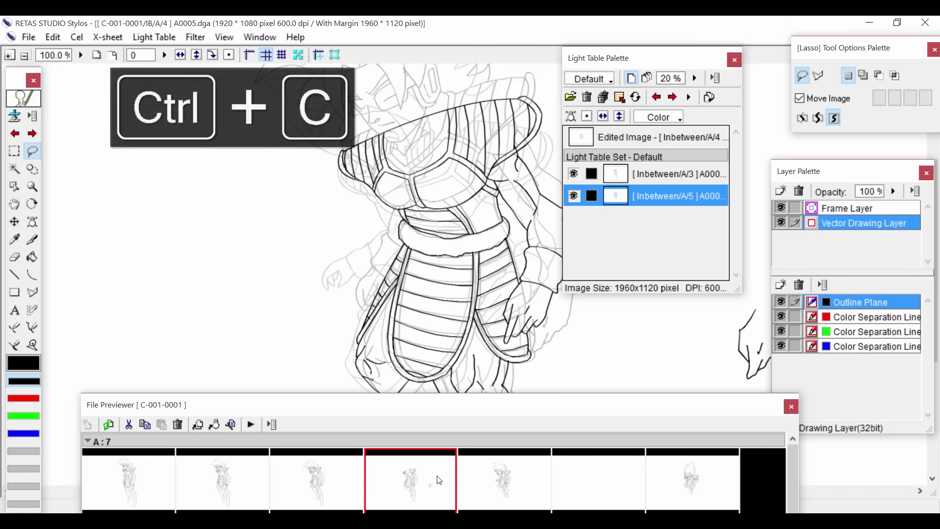
key("ctrl+v")
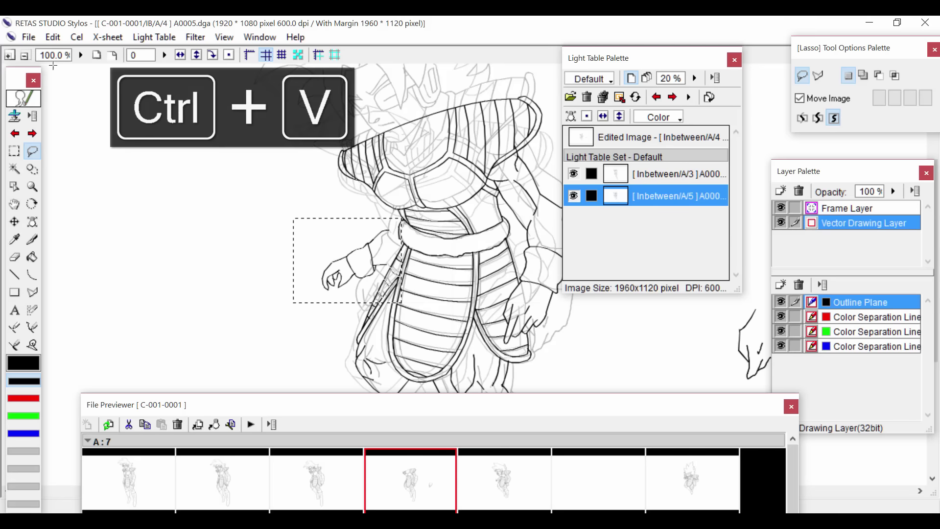
Rotate the pasted forearm and hand by -13 degrees, move them toward the body, apply the transform, and deselect
left_click(53, 38)
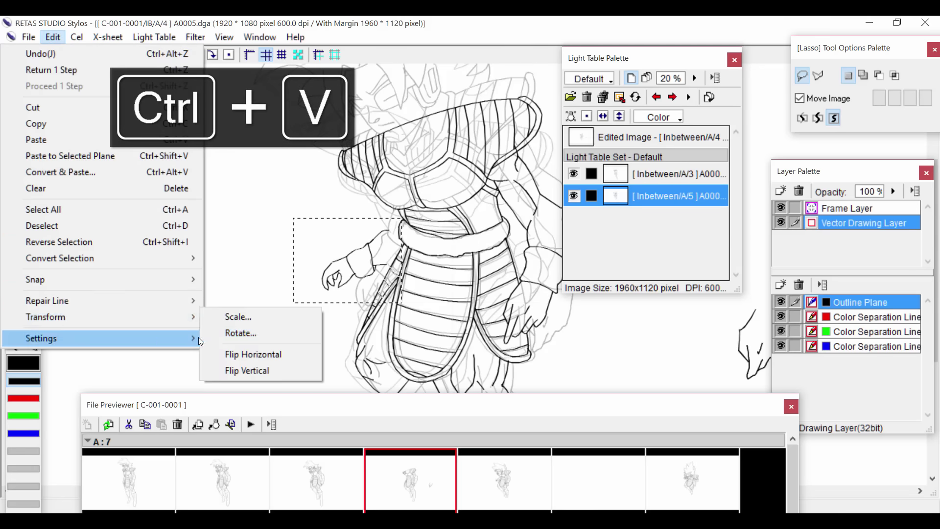
left_click(237, 333)
left_click_drag(391, 302, 395, 293)
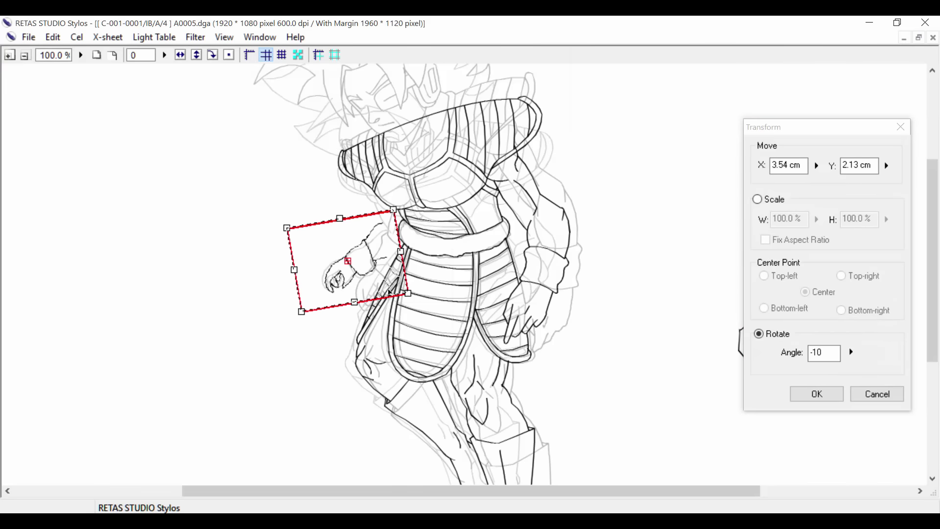
left_click_drag(251, 192, 260, 201)
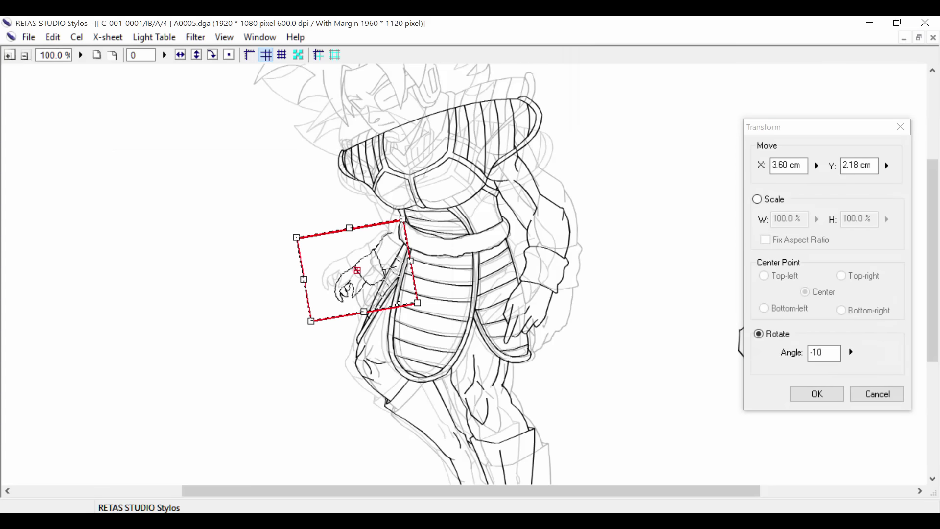
left_click_drag(398, 304, 391, 290)
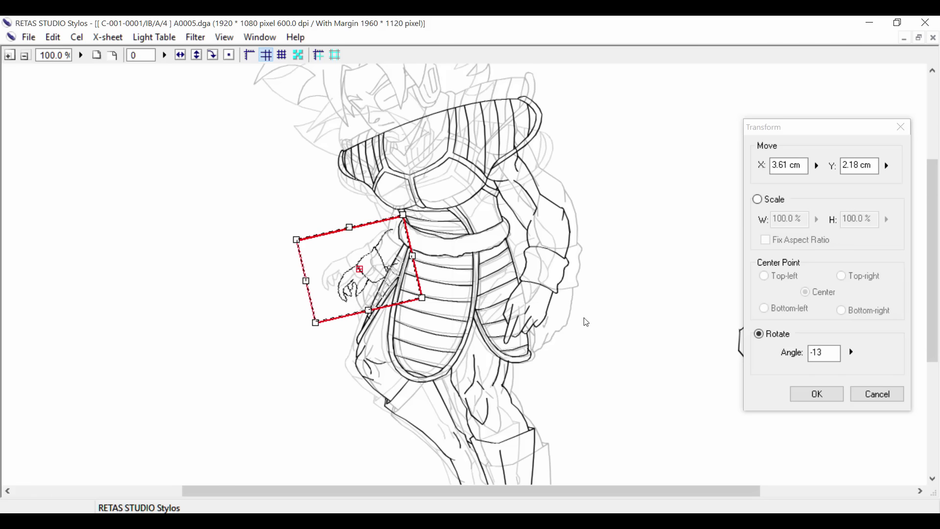
left_click(820, 394)
key("ctrl+d")
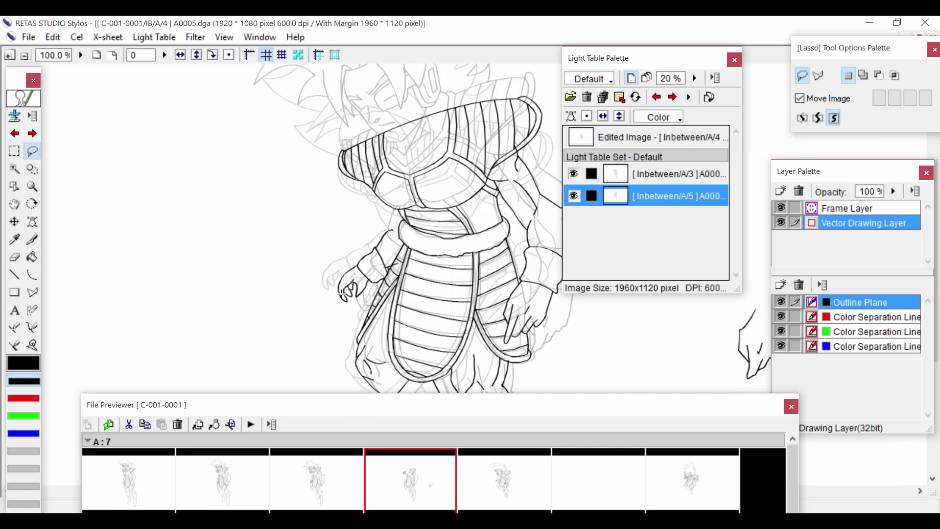
Erase the overlapping line ends beside the pasted forearm and close the wristband's lower edge with a curve
key("ctrl+plus")
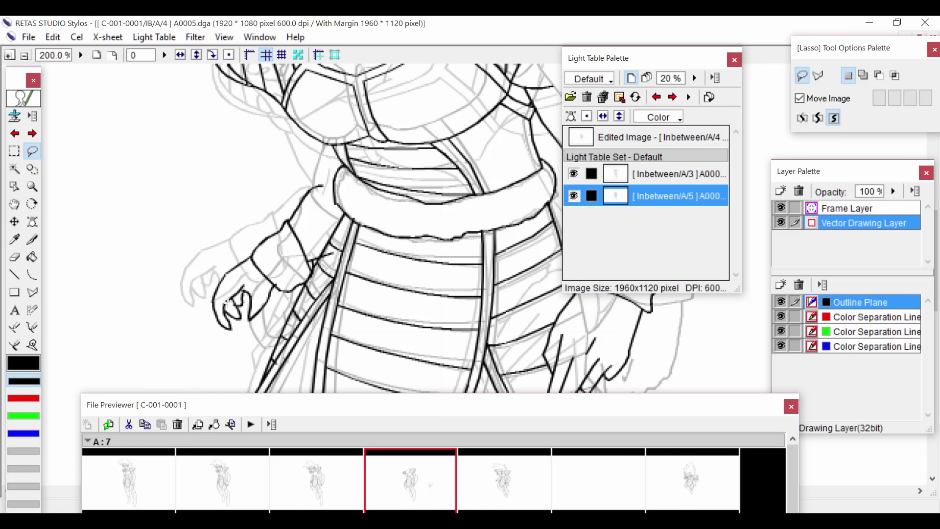
key("e")
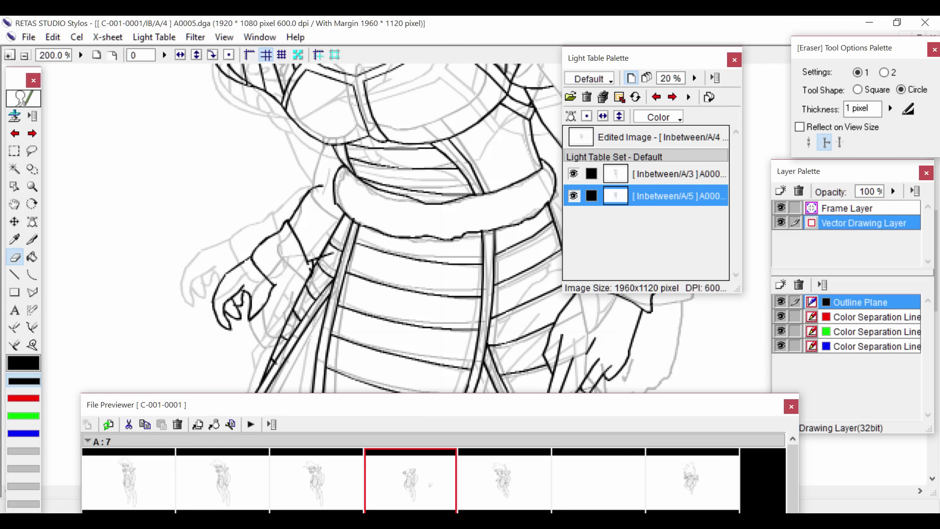
left_click(309, 266)
left_click(314, 265)
key("c")
left_click(281, 284)
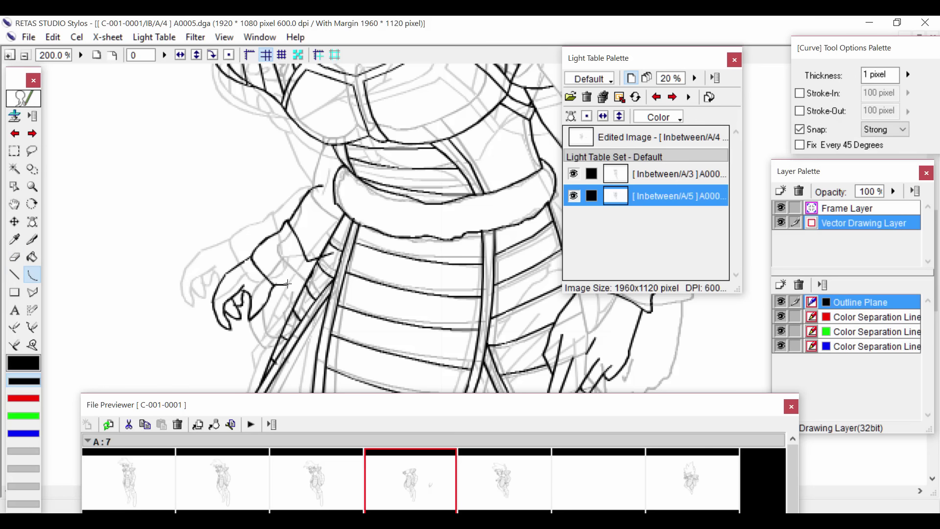
left_click(313, 260)
key("e")
Draw the upper arm with curves connecting the pasted forearm to the armor's chest and waist
left_click_drag(321, 223, 317, 297)
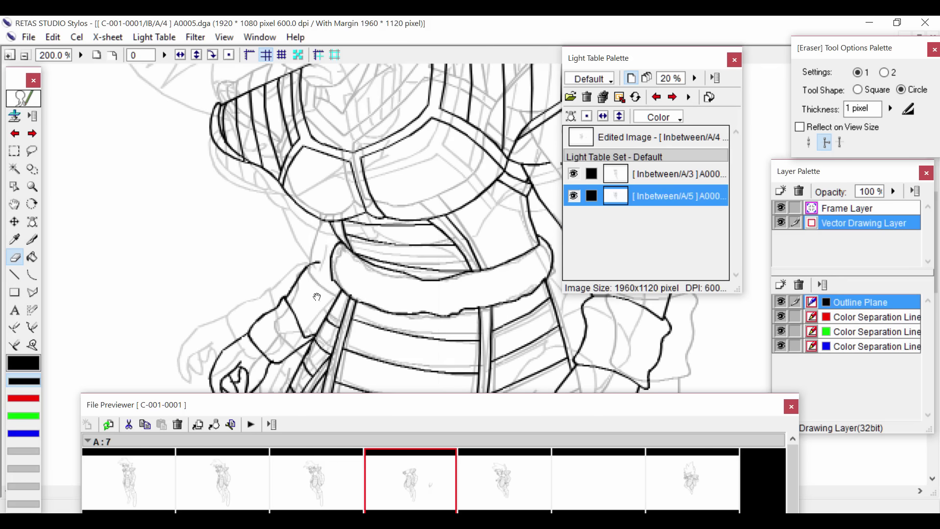
key("u")
left_click_drag(319, 262, 295, 202)
left_click(297, 233)
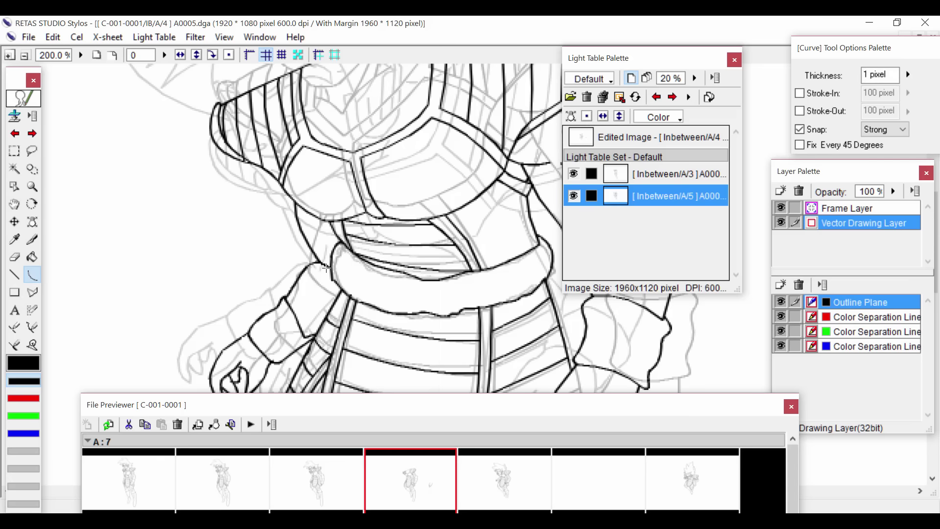
mouse_move(331, 248)
left_mouse_down()
mouse_move(329, 224)
mouse_move(321, 261)
left_mouse_up()
left_click(333, 240)
Compare the arms in cel 4 with the neighbouring cels and examine the small hand up close
key("ctrl+minus")
key("ctrl+minus")
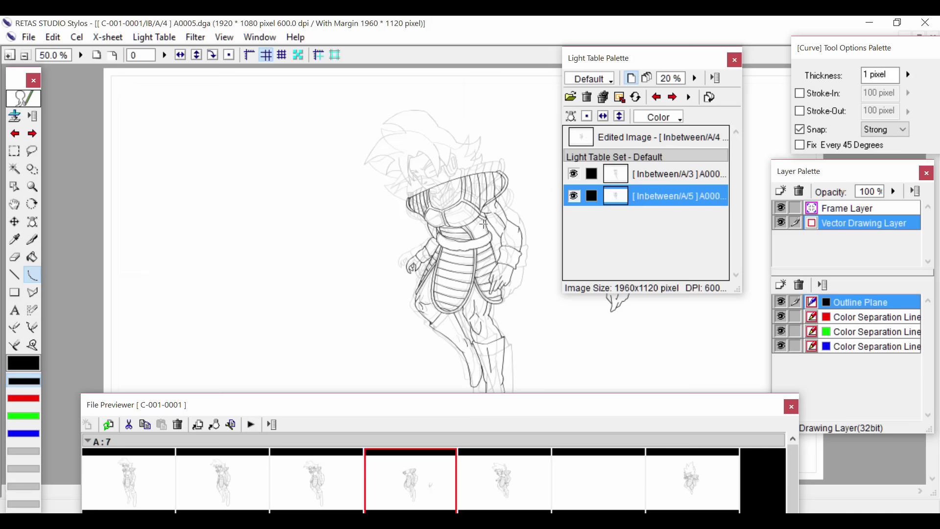
double_click(339, 475)
left_click(466, 482)
double_click(437, 480)
double_click(345, 478)
left_click(420, 487)
scroll(425, 258, "up", 3)
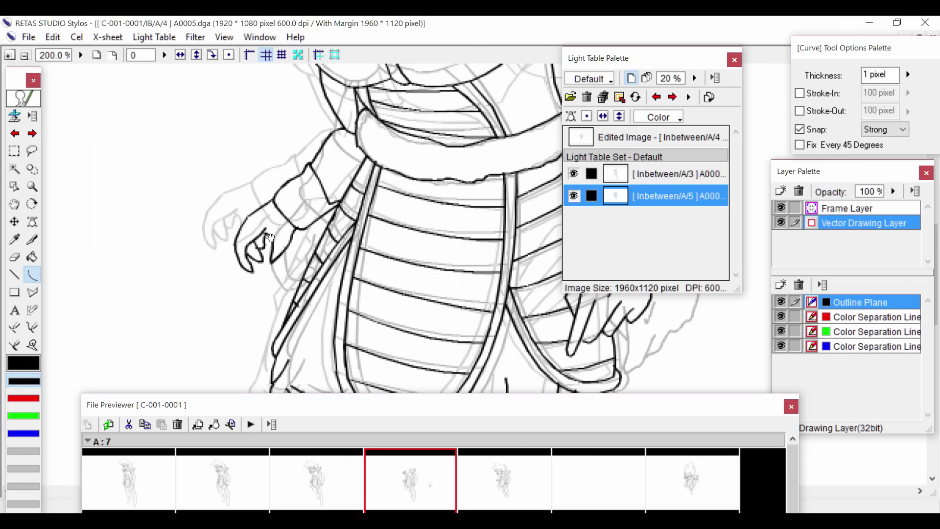
Erase the small hand's outline below the wristband in cel 4 and redraw it with the 1-pixel Pen as a loosely closed fist
key("e")
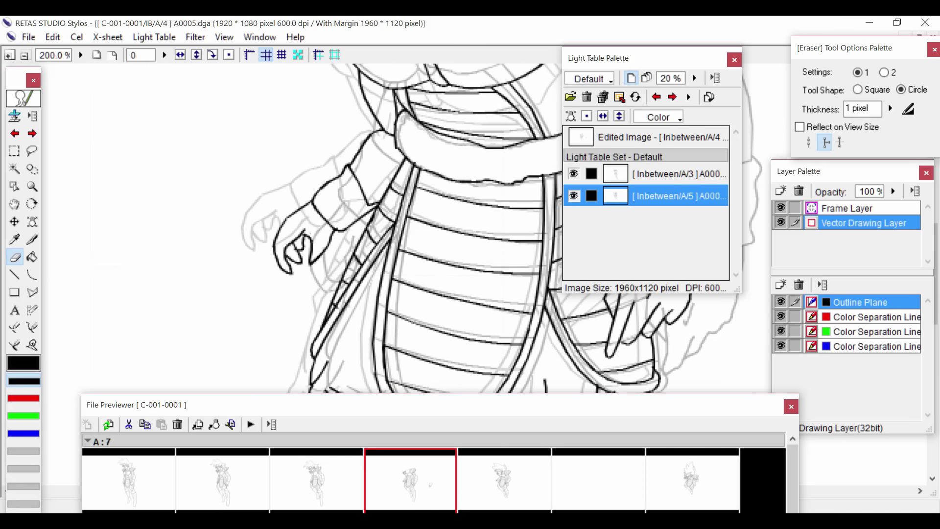
mouse_move(312, 237)
left_mouse_down()
mouse_move(296, 257)
mouse_move(293, 248)
mouse_move(321, 248)
left_mouse_up()
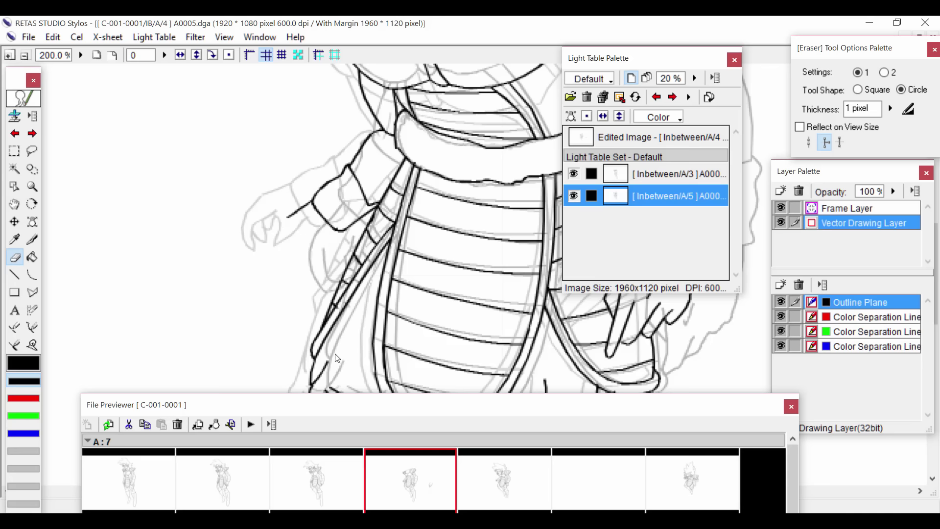
key("p")
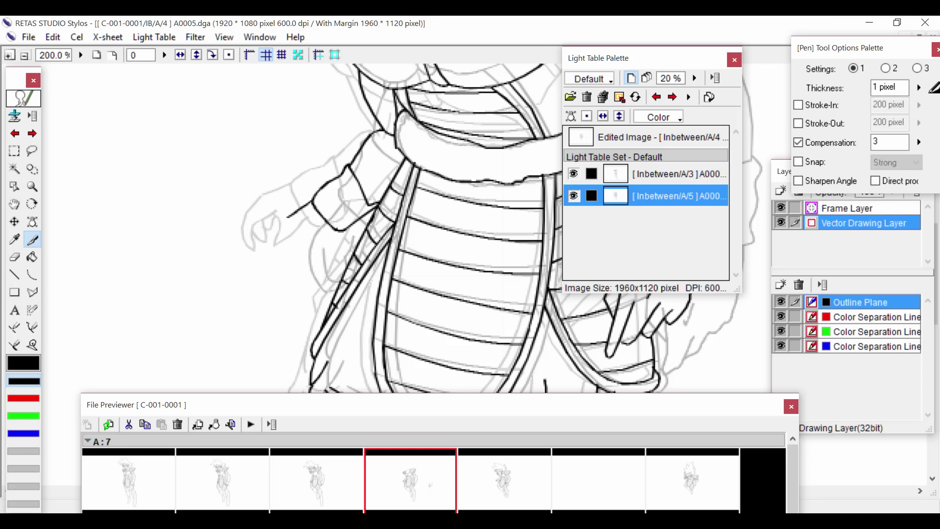
key("2")
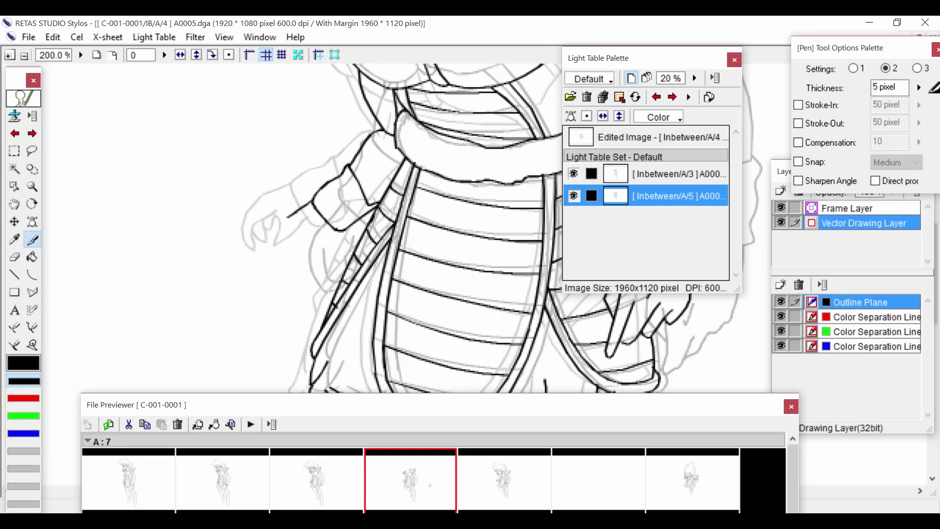
key("3")
key("1")
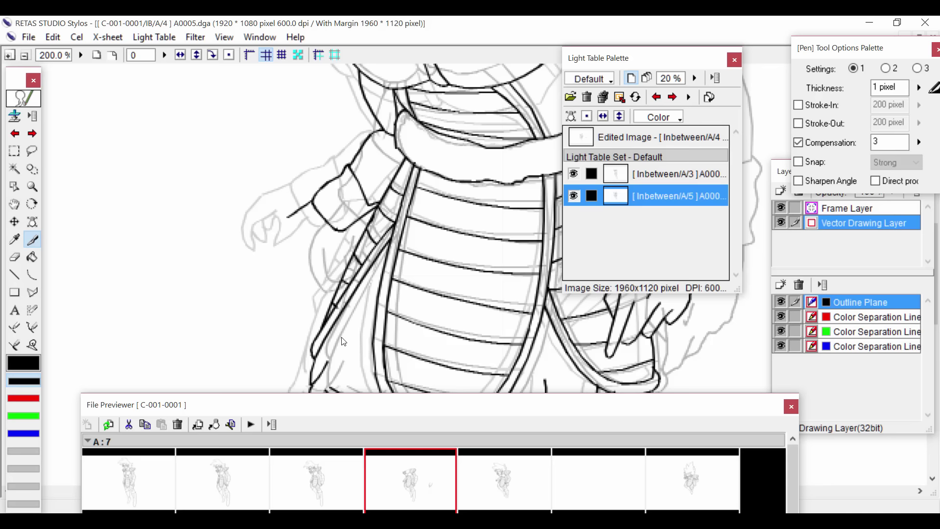
left_click(574, 196)
left_click(573, 197)
left_click_drag(451, 392, 449, 347)
key("ctrl+z")
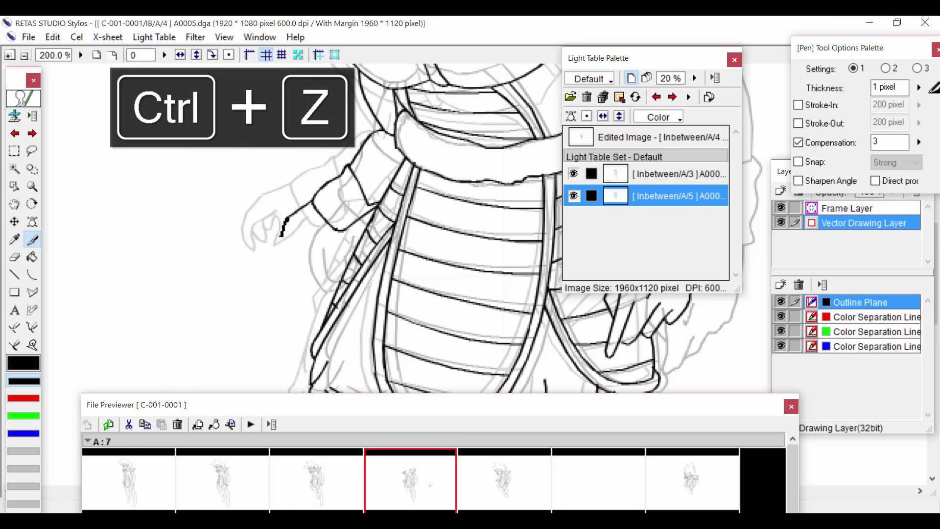
mouse_move(281, 236)
left_mouse_down()
mouse_move(285, 254)
mouse_move(306, 273)
mouse_move(314, 264)
mouse_move(302, 260)
mouse_move(304, 241)
mouse_move(322, 272)
mouse_move(335, 228)
left_mouse_up()
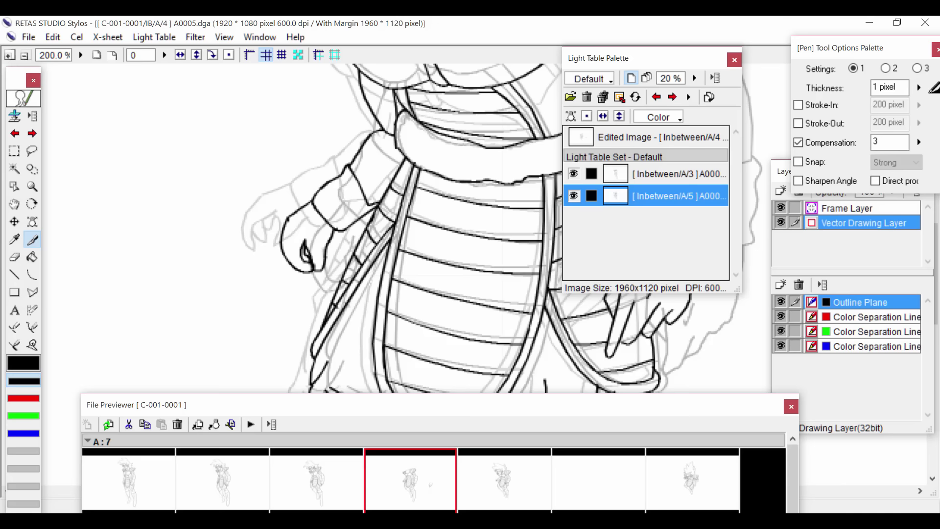
Erase the leftover hand sketch standing apart from the character in cel 4
key("ctrl+minus")
key("ctrl+minus")
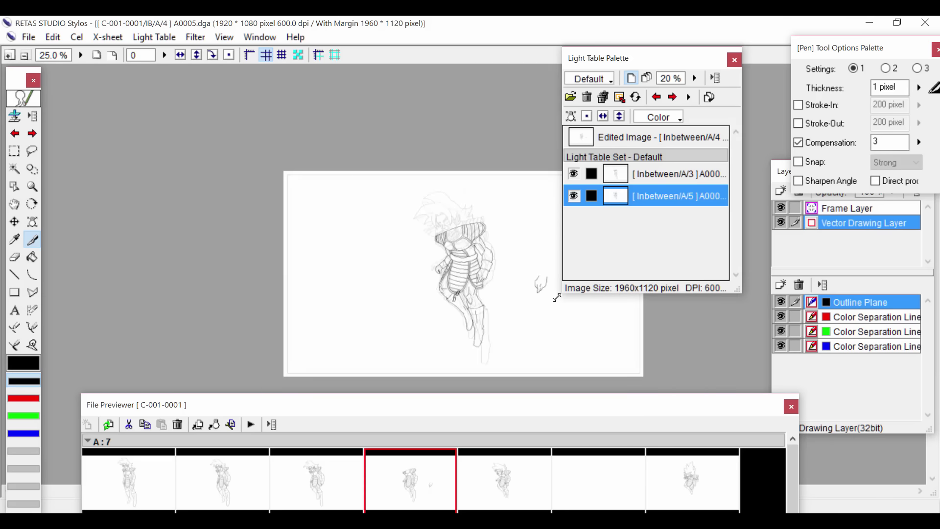
key("ctrl+plus")
key("ctrl+plus")
left_click_drag(352, 195, 95, 144)
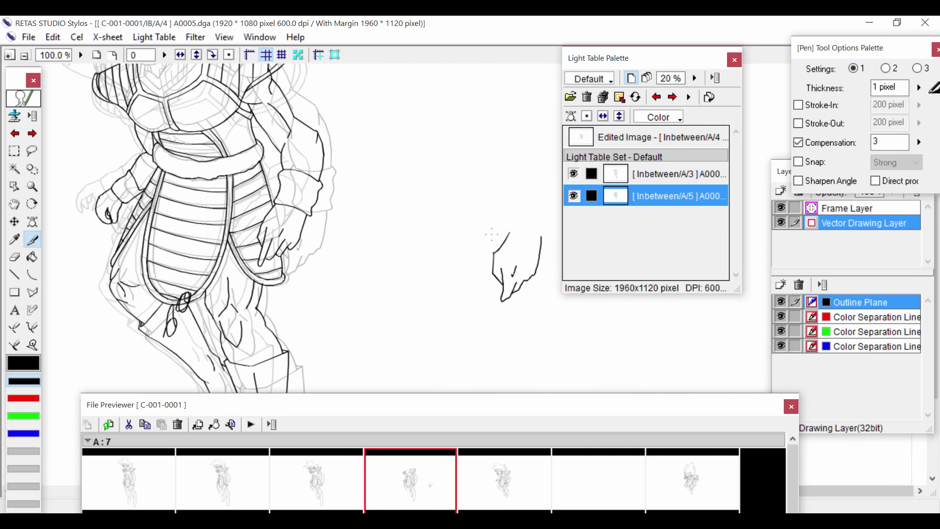
key("e")
left_click_drag(511, 270, 536, 240)
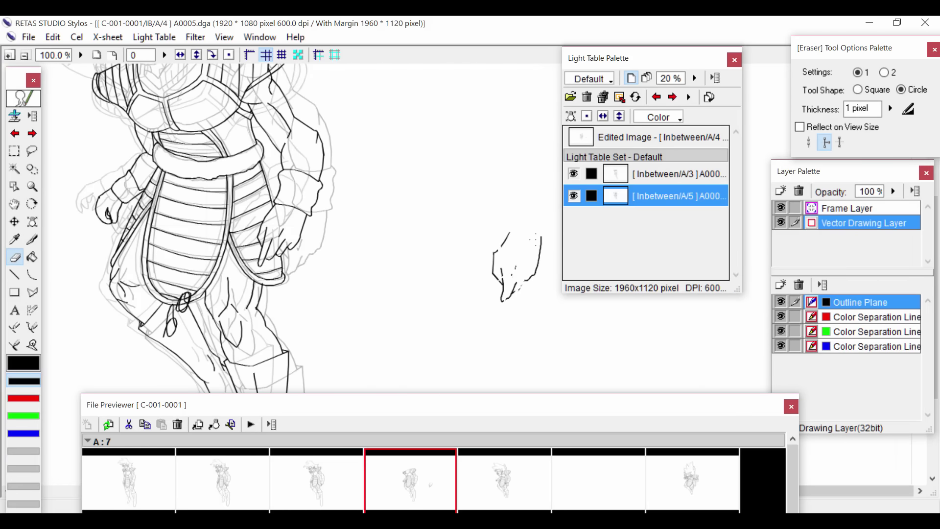
left_click_drag(506, 274, 518, 257)
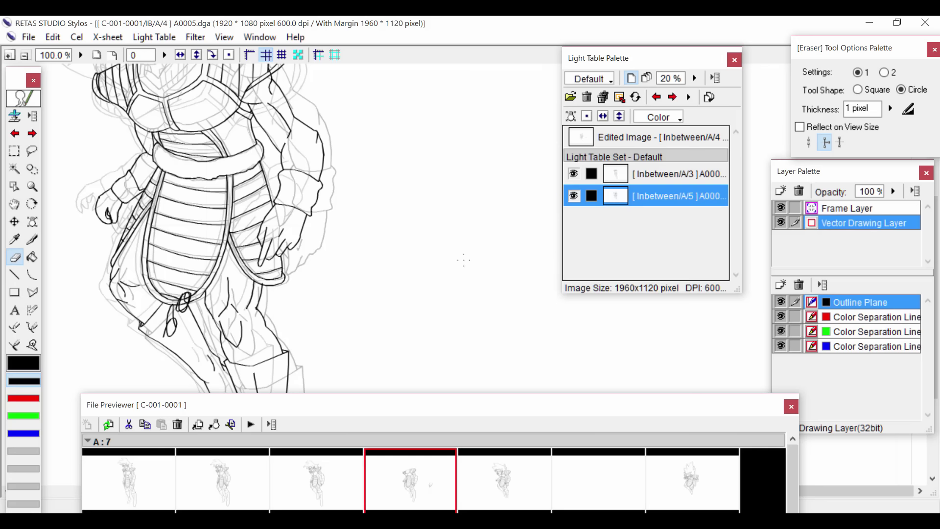
Compare the head and shoulders in cels 3, 4 and 5 at 100% zoom to judge the inbetween head position
key("ctrl+minus")
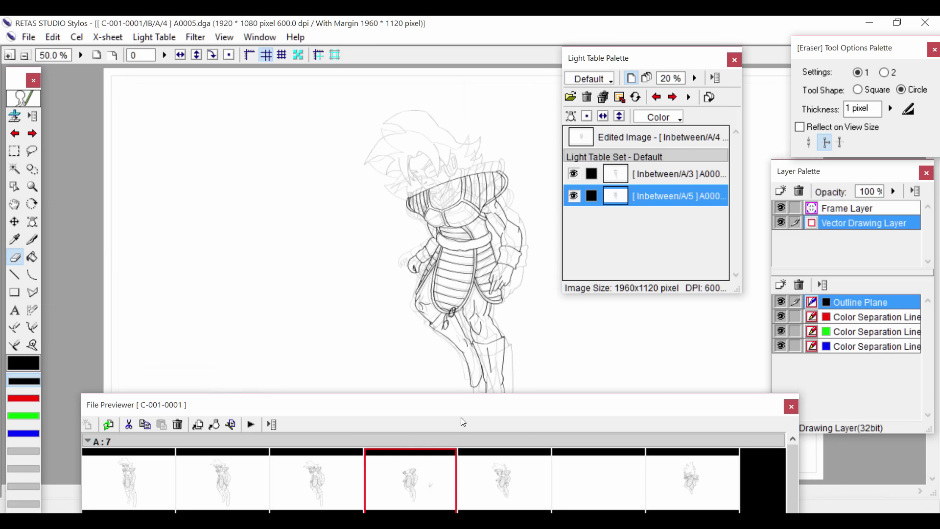
left_click_drag(461, 409, 463, 316)
key("Right")
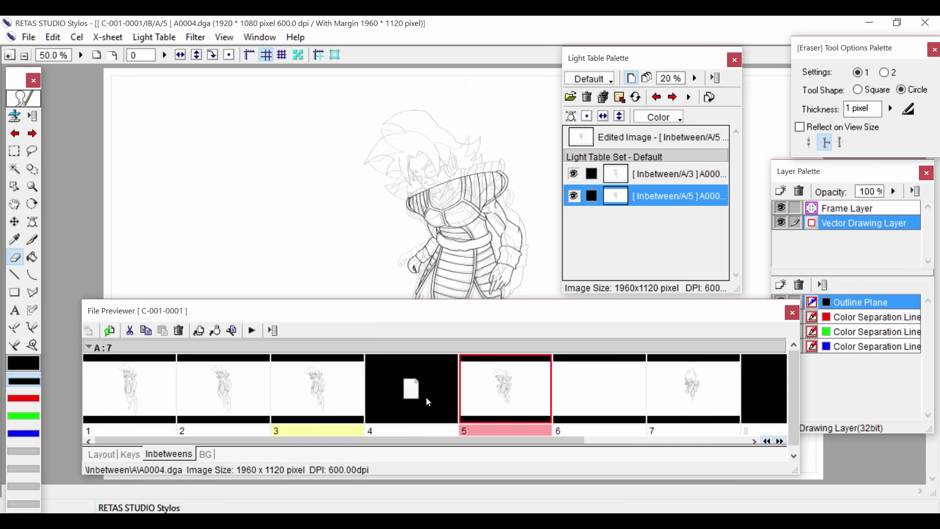
left_click(426, 401)
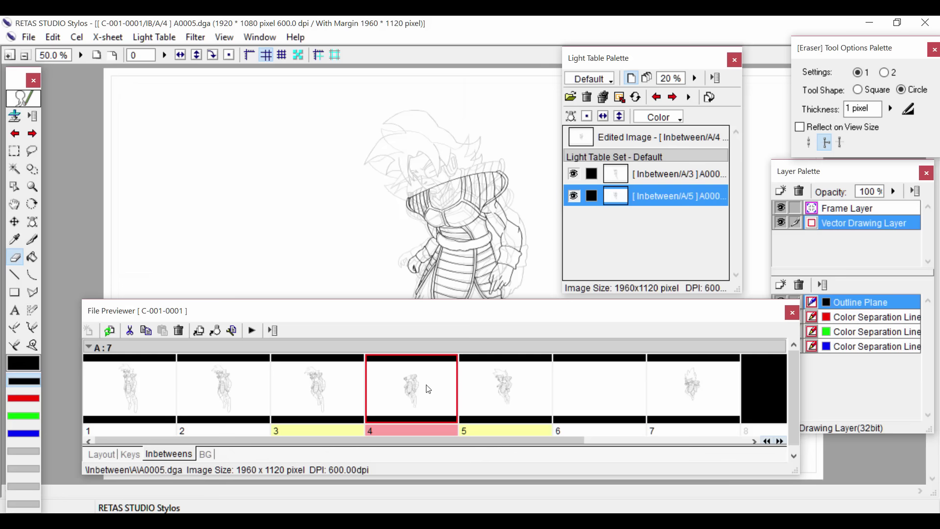
left_click(326, 390)
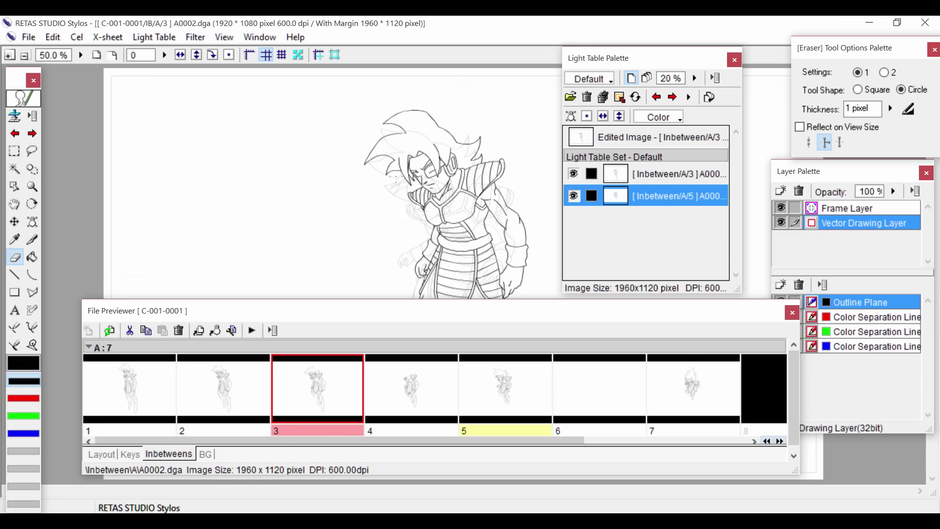
key("ctrl+plus")
left_click_drag(388, 118, 372, 282)
left_click_drag(343, 208, 372, 136)
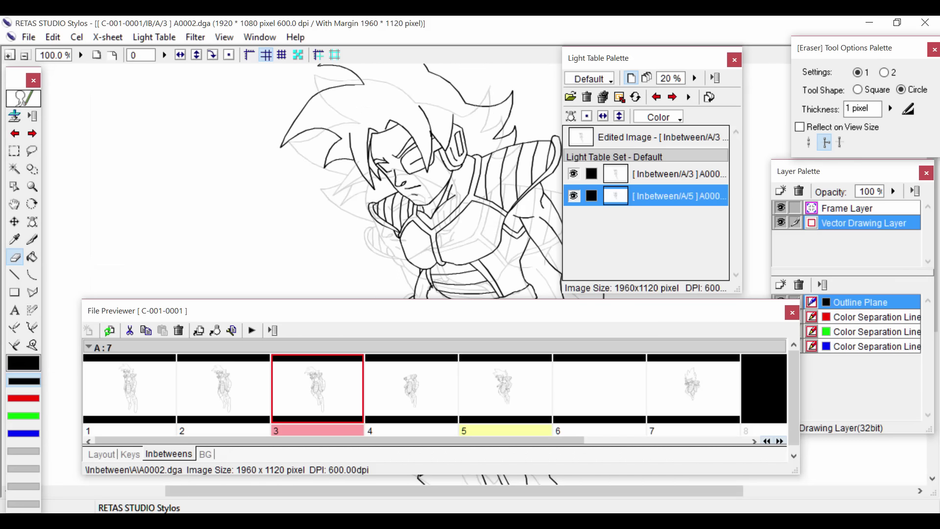
double_click(520, 417)
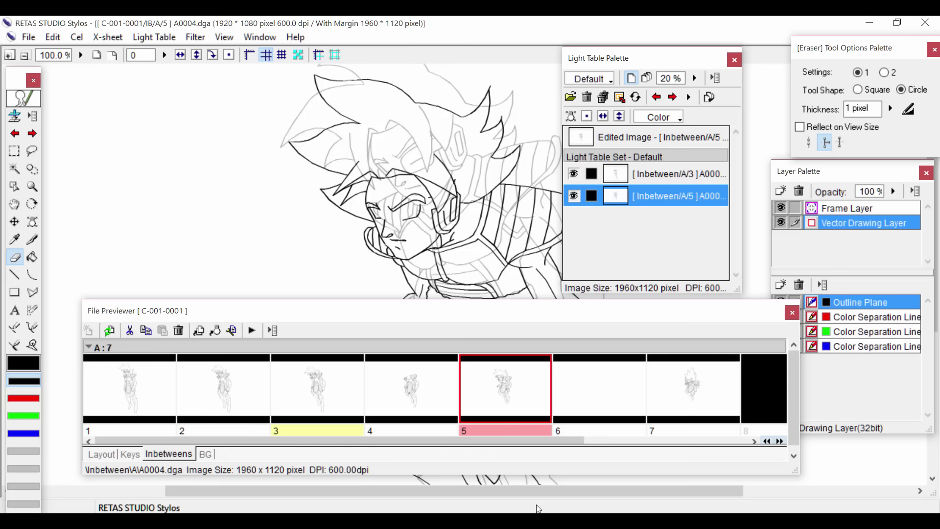
double_click(413, 389)
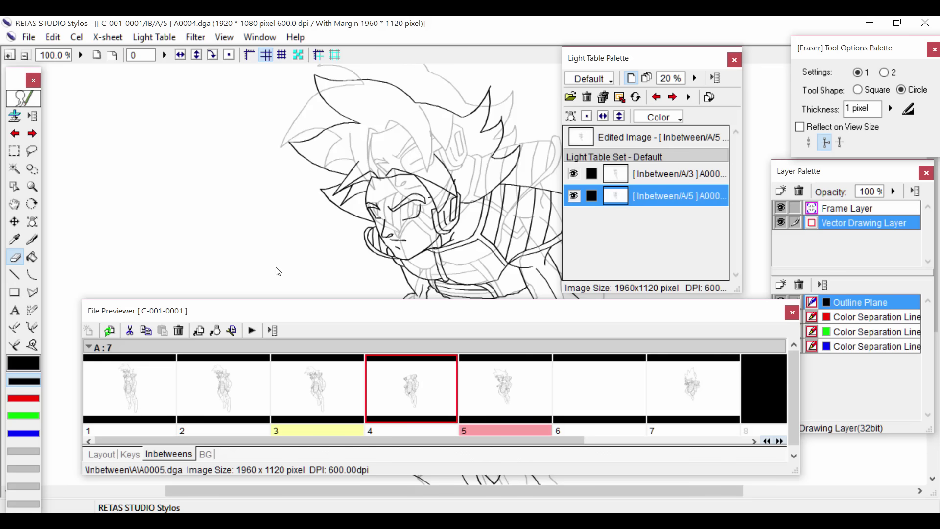
Lasso the face and ear in cel 3 and try to copy the selection
left_click(33, 152)
double_click(325, 385)
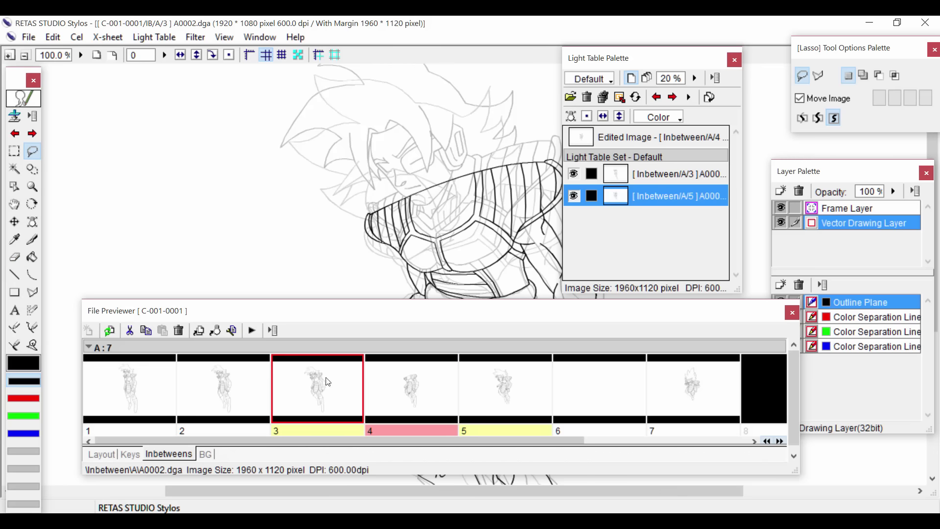
mouse_move(473, 146)
left_mouse_down()
mouse_move(446, 196)
mouse_move(421, 208)
mouse_move(384, 188)
left_mouse_up()
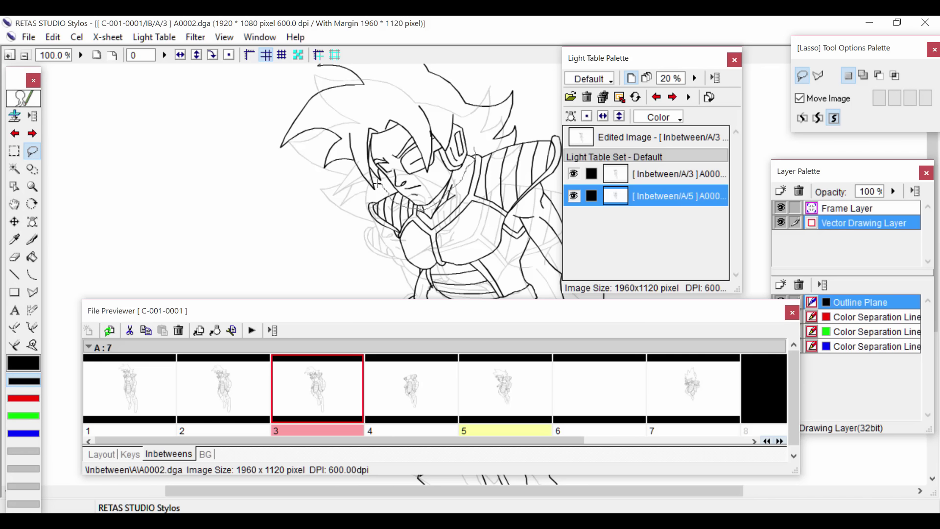
mouse_move(377, 184)
left_mouse_down()
mouse_move(364, 166)
mouse_move(360, 124)
mouse_move(385, 103)
mouse_move(426, 97)
mouse_move(475, 131)
left_mouse_up()
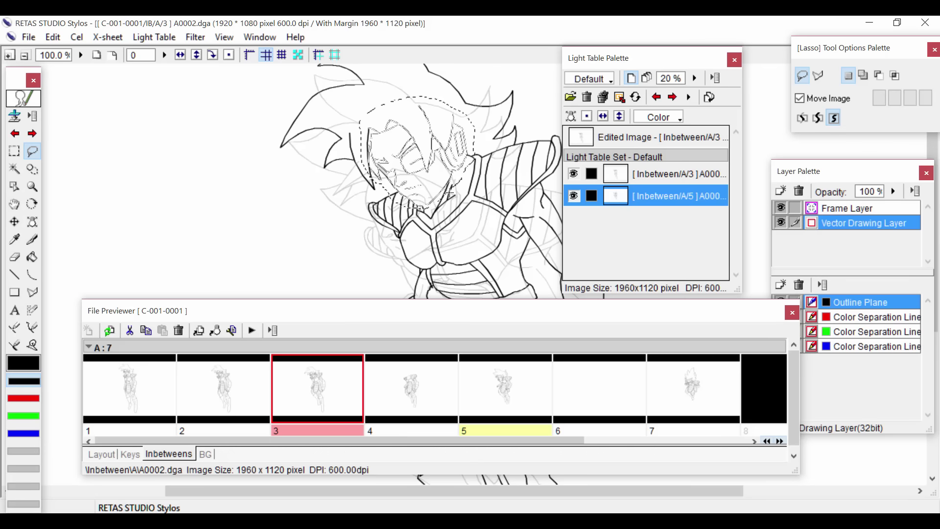
key("super+c")
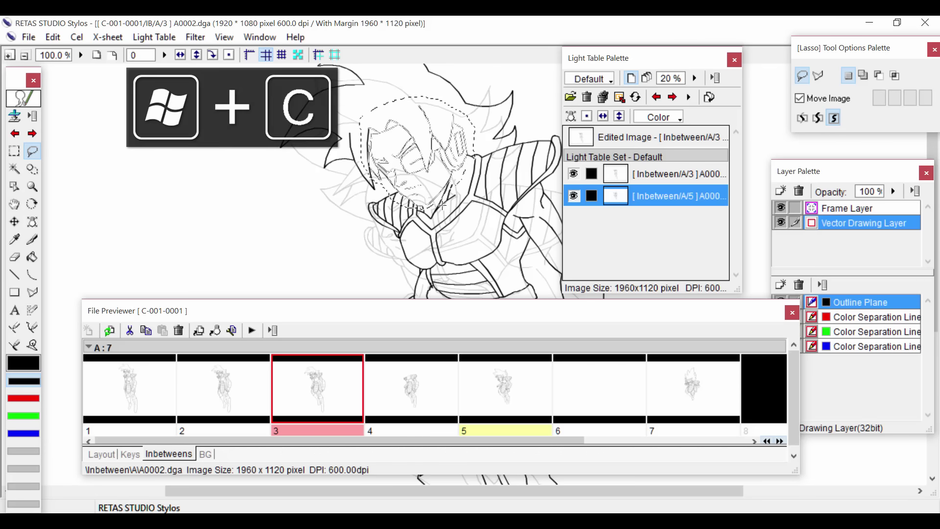
Flip through cels 3, 4 and 5 to compare the head's movement, finishing on cel 4
double_click(441, 397)
left_click(485, 397)
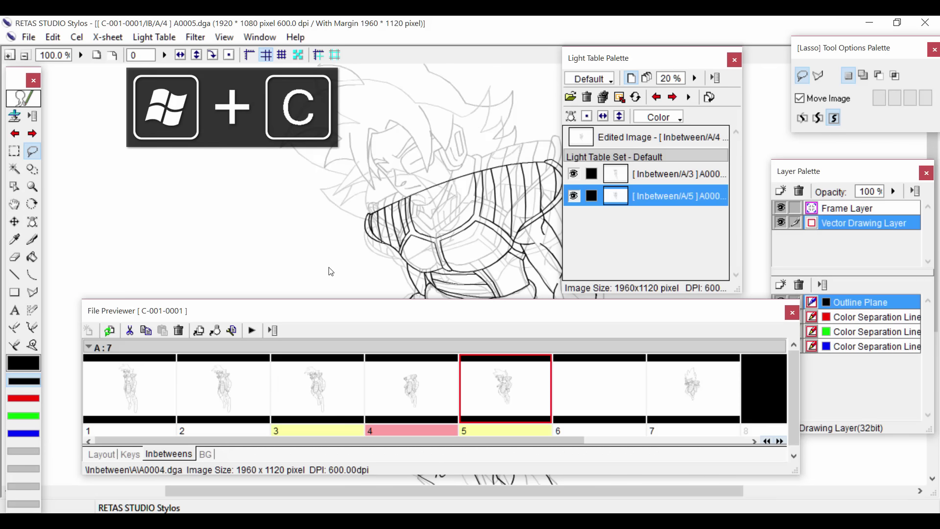
double_click(488, 373)
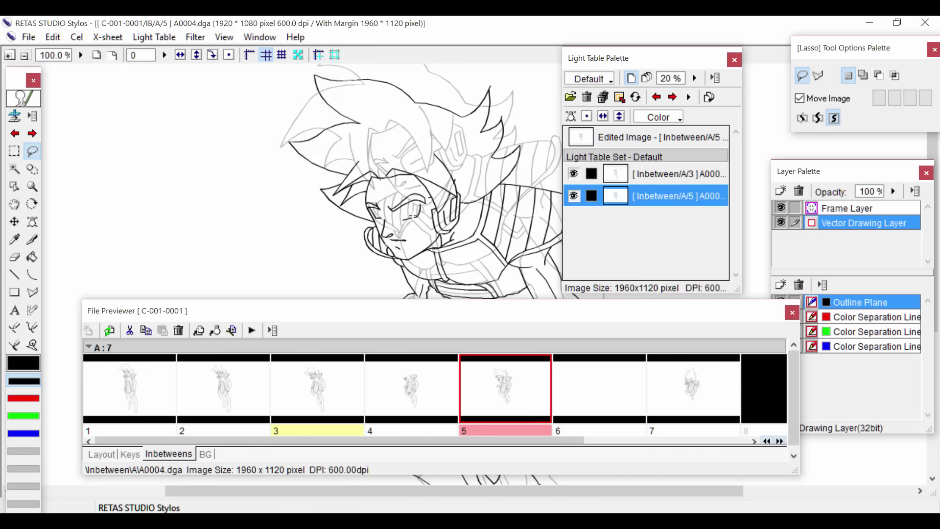
double_click(415, 392)
double_click(353, 398)
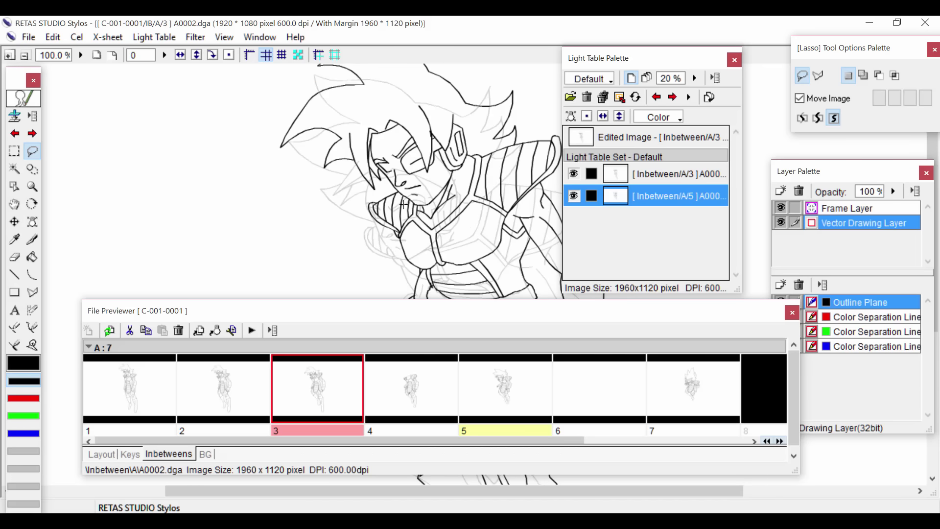
double_click(479, 385)
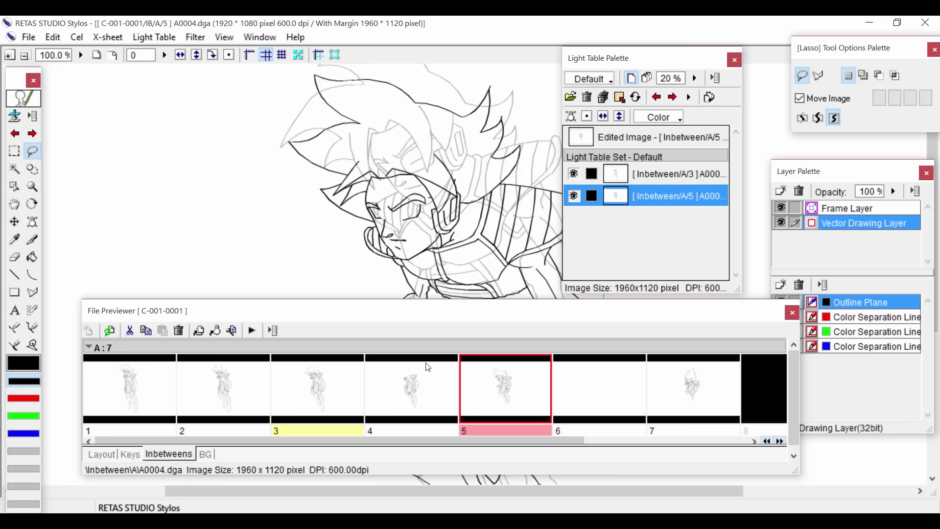
double_click(422, 390)
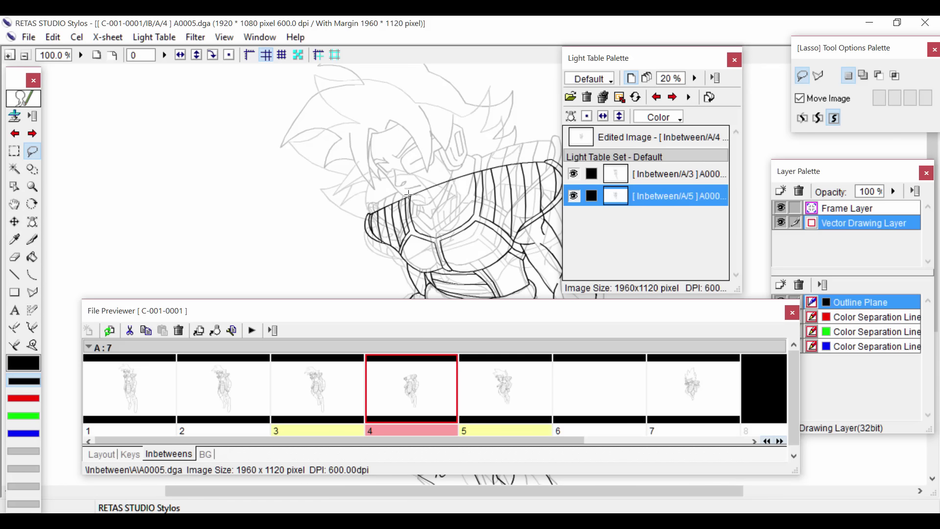
Try to paste the face into cel 4, moving the pasted selection up toward the head, and undo the paste
key("ctrl+v")
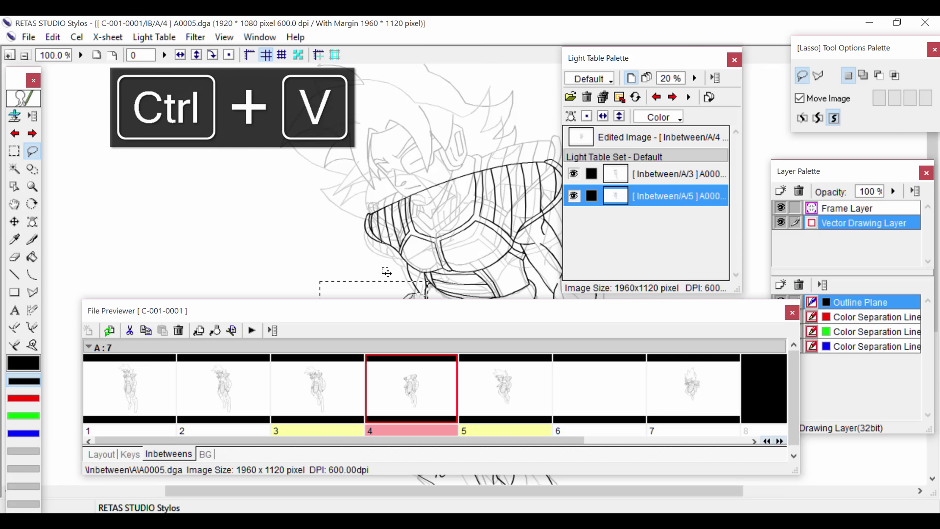
left_click_drag(387, 272, 386, 128)
key("super")
key("ctrl+z")
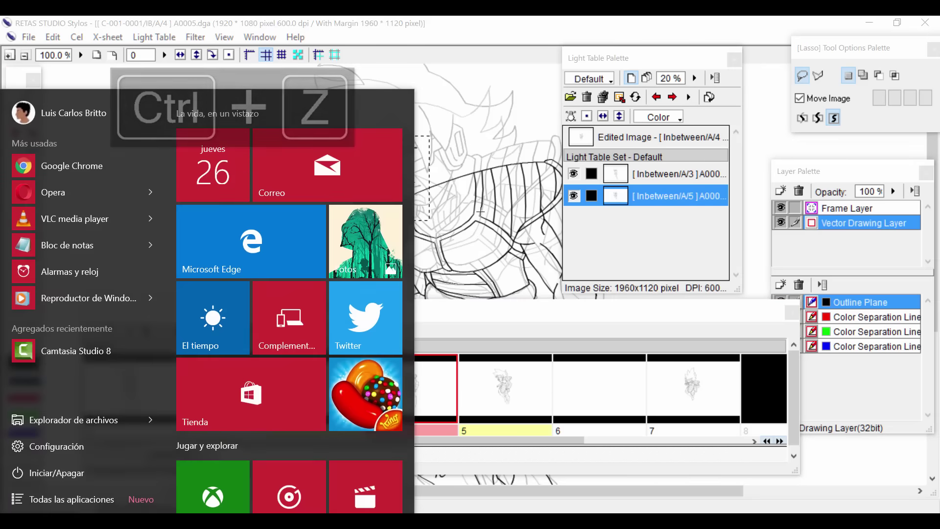
left_click(458, 163)
key("ctrl+z")
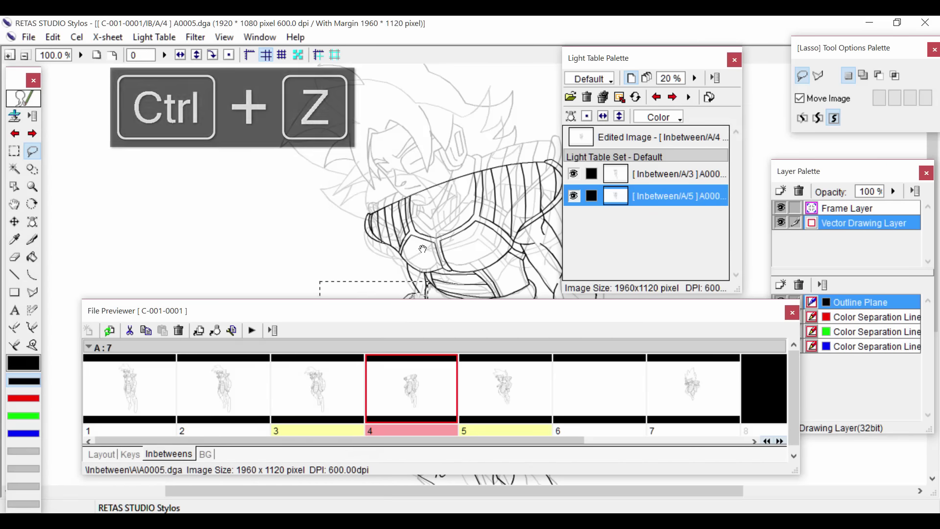
left_click_drag(422, 249, 431, 151)
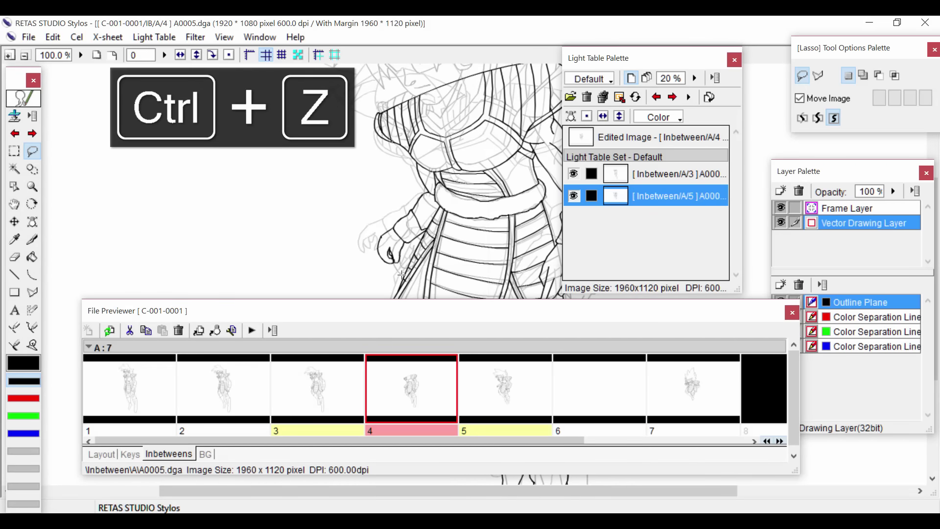
Lasso the face and ear in cel 3, copy them, and paste them into cel 4
double_click(361, 404)
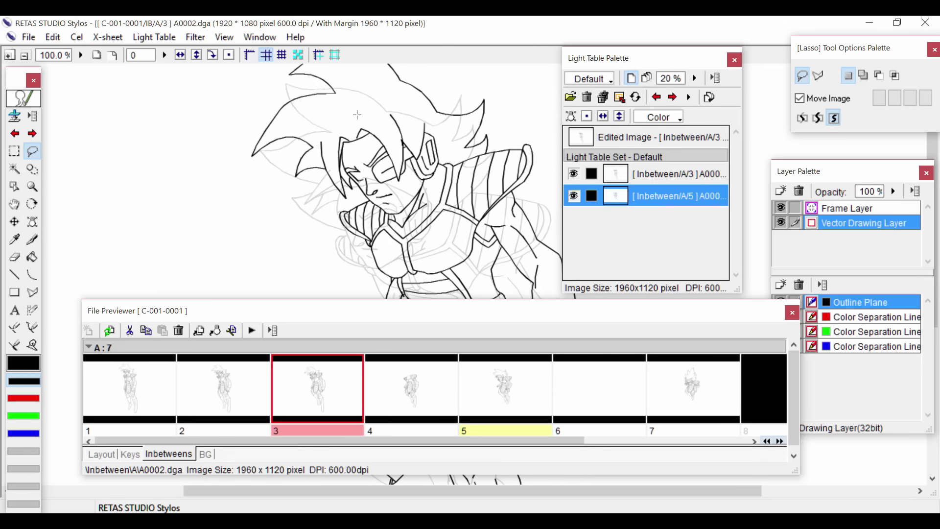
mouse_move(357, 115)
left_mouse_down()
mouse_move(326, 157)
mouse_move(382, 218)
mouse_move(398, 219)
mouse_move(432, 183)
mouse_move(440, 143)
mouse_move(418, 111)
mouse_move(370, 101)
left_mouse_up()
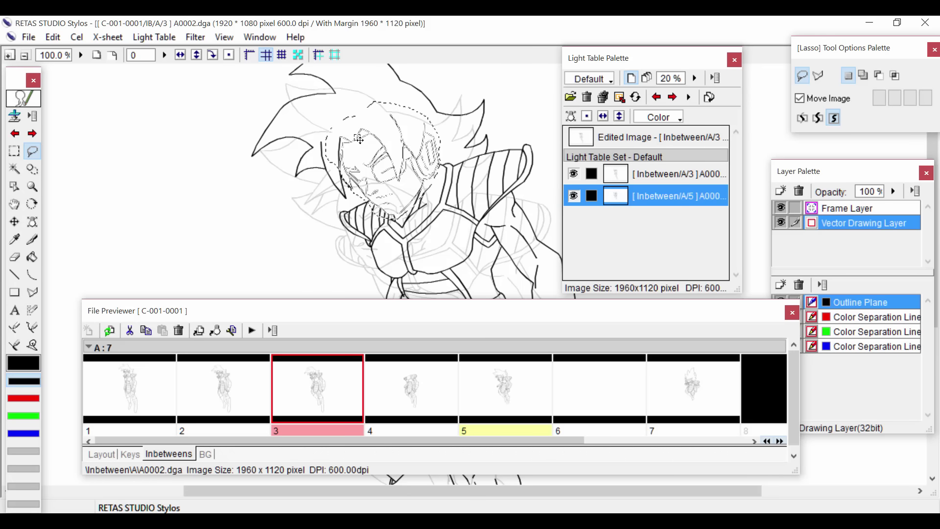
key("ctrl+c")
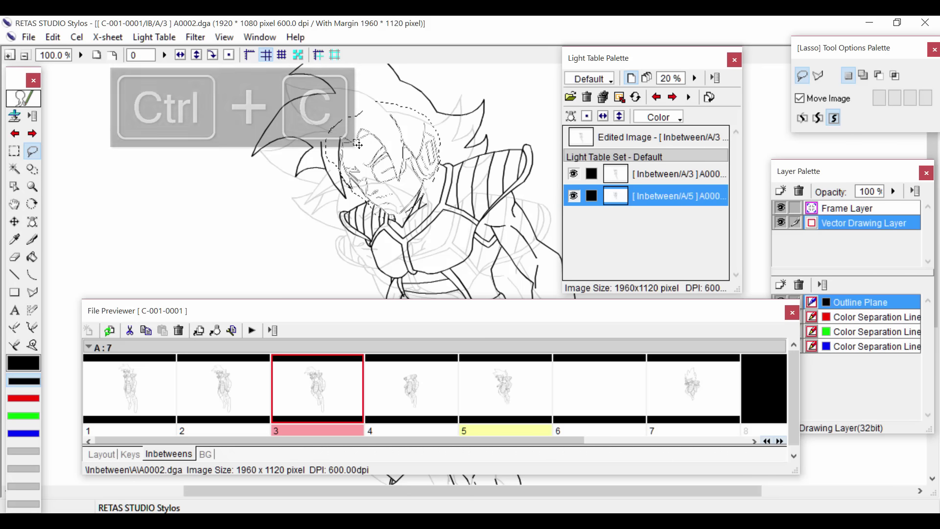
left_click(433, 387)
key("ctrl+v")
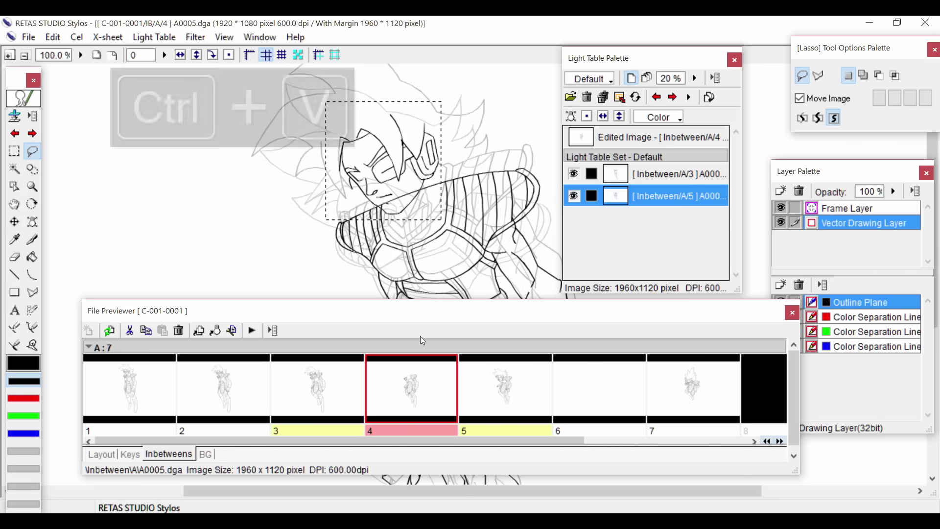
Move the pasted face off the armored body into the empty canvas area beside the character
left_click_drag(412, 272, 404, 224)
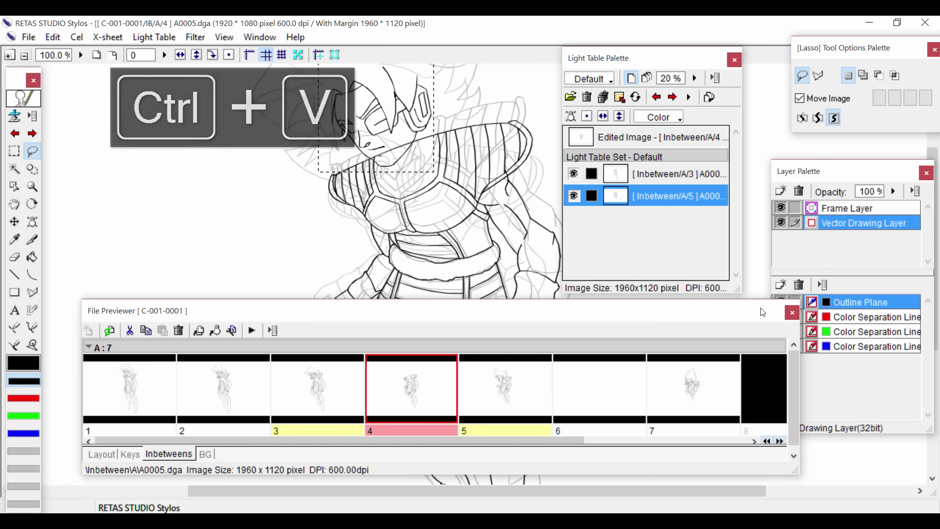
left_click_drag(759, 305, 730, 321)
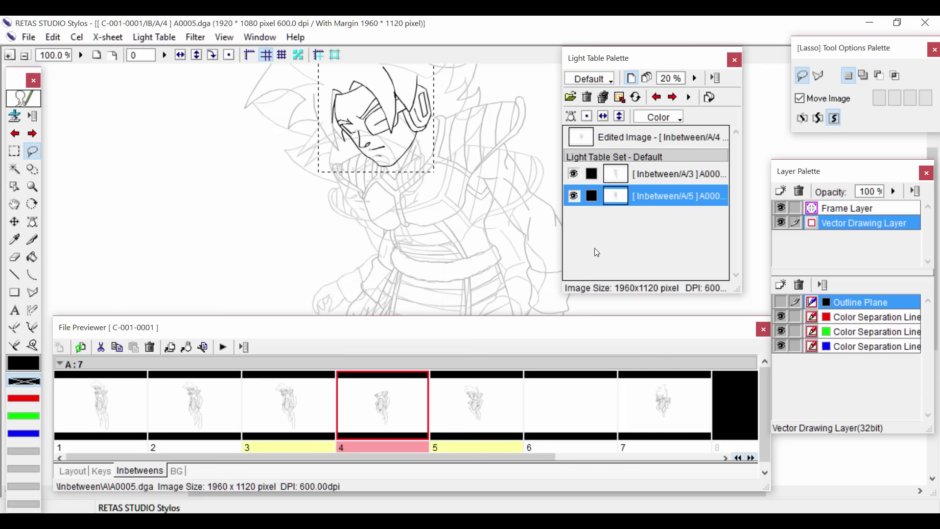
left_click_drag(365, 117, 236, 183)
left_click_drag(167, 148, 241, 182)
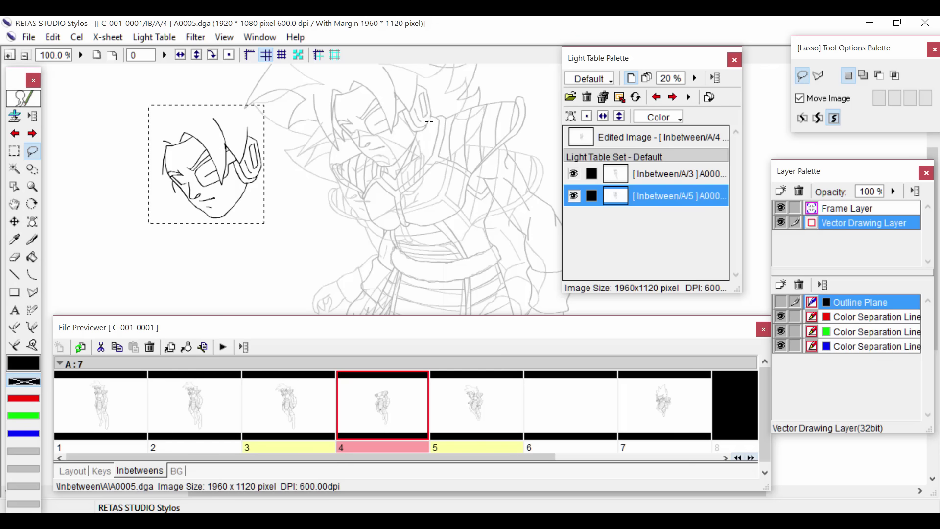
mouse_move(263, 187)
left_mouse_down()
mouse_move(361, 167)
mouse_move(272, 205)
mouse_move(228, 194)
mouse_move(189, 205)
left_mouse_up()
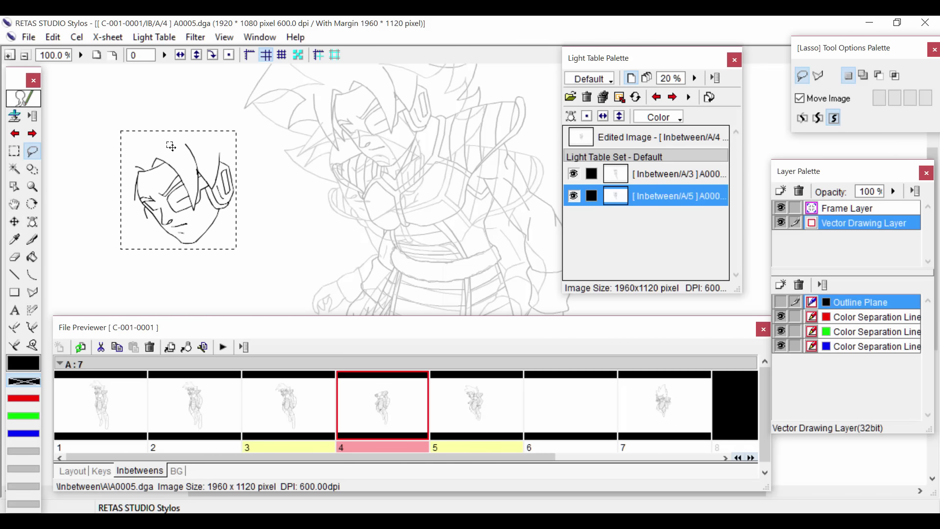
left_click_drag(168, 146, 131, 140)
Rotate the pasted face by 10 degrees and show the Outline Plane again
left_click(53, 37)
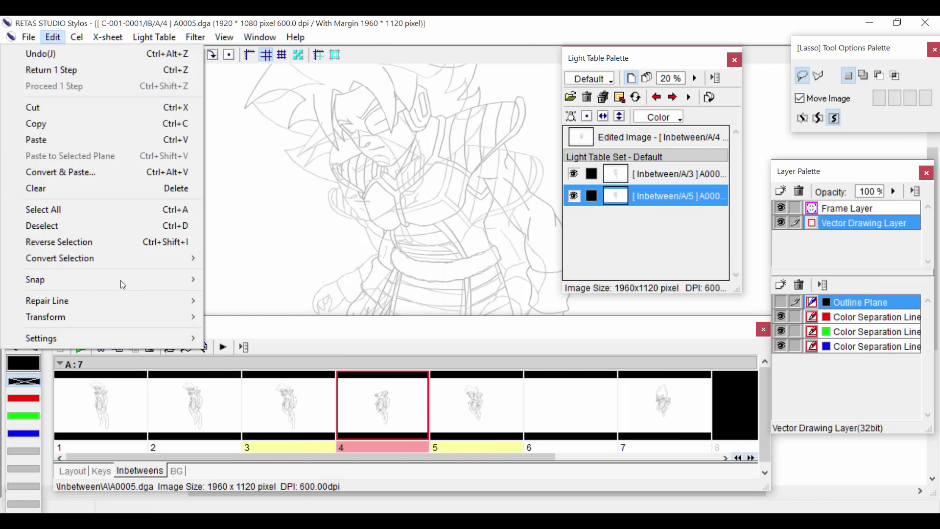
mouse_move(193, 319)
left_click(235, 331)
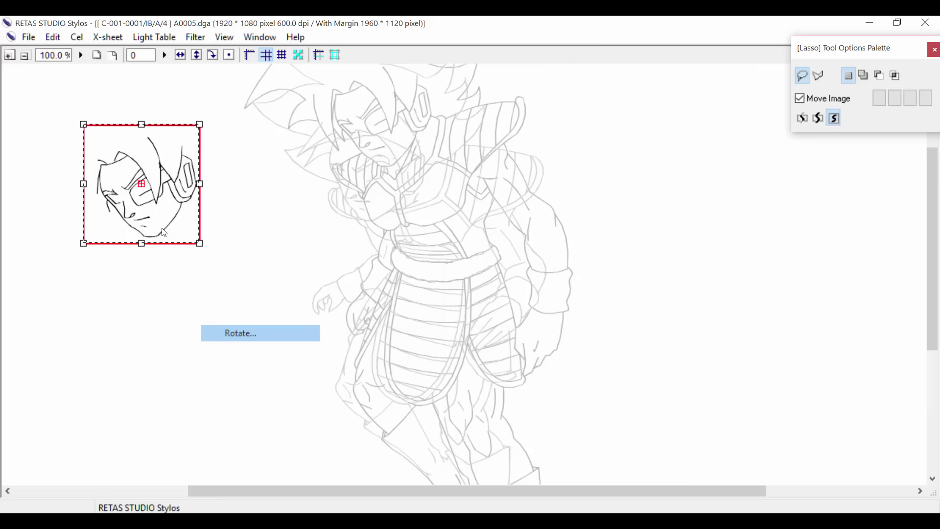
type("10")
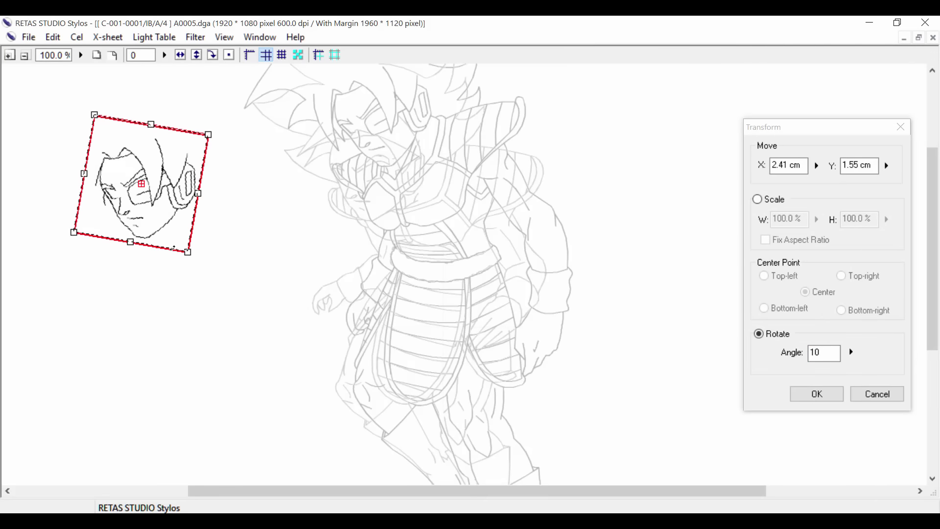
left_click(805, 391)
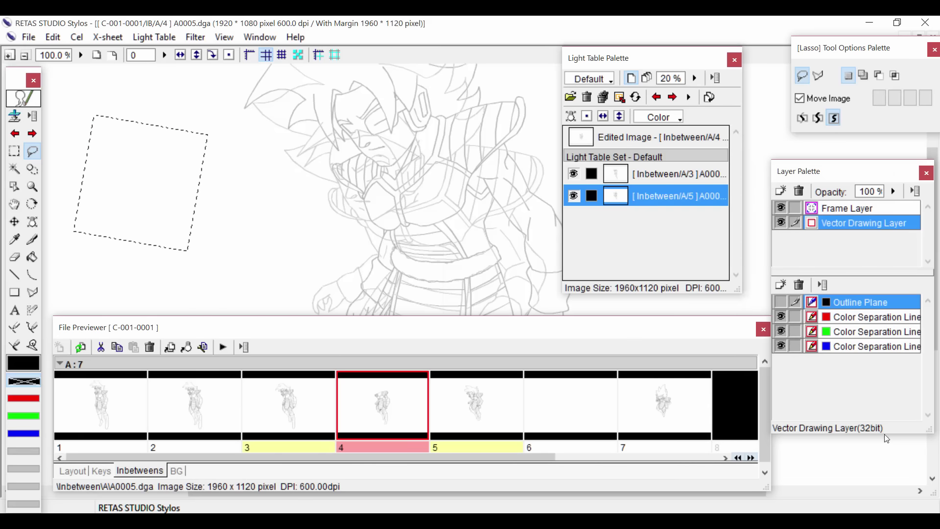
left_click(781, 301)
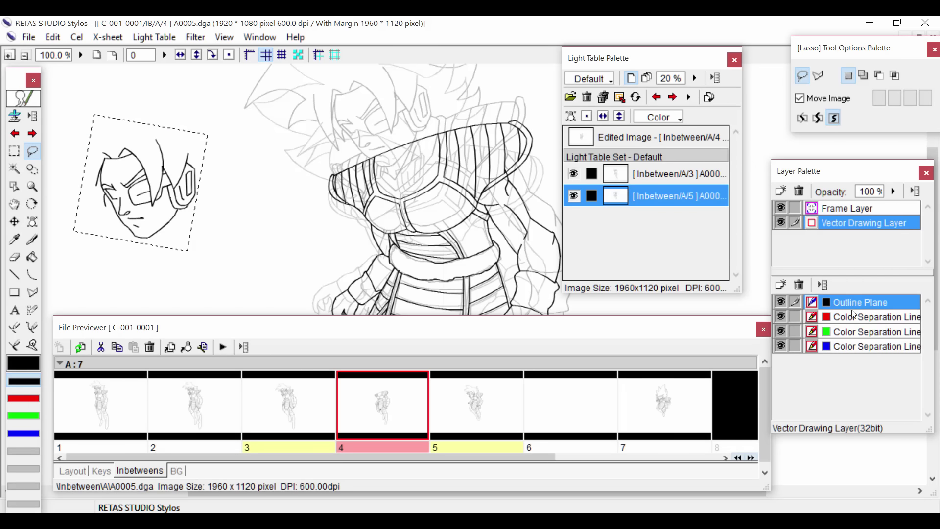
Lasso closely around the rotated face and ear and shift the selection slightly away from the canvas edge
left_click(781, 302)
left_click(781, 301)
mouse_move(94, 138)
left_mouse_down()
mouse_move(91, 218)
mouse_move(117, 240)
mouse_move(152, 249)
mouse_move(188, 223)
mouse_move(203, 169)
mouse_move(190, 135)
mouse_move(147, 125)
mouse_move(101, 139)
left_mouse_up()
left_click_drag(147, 196, 156, 196)
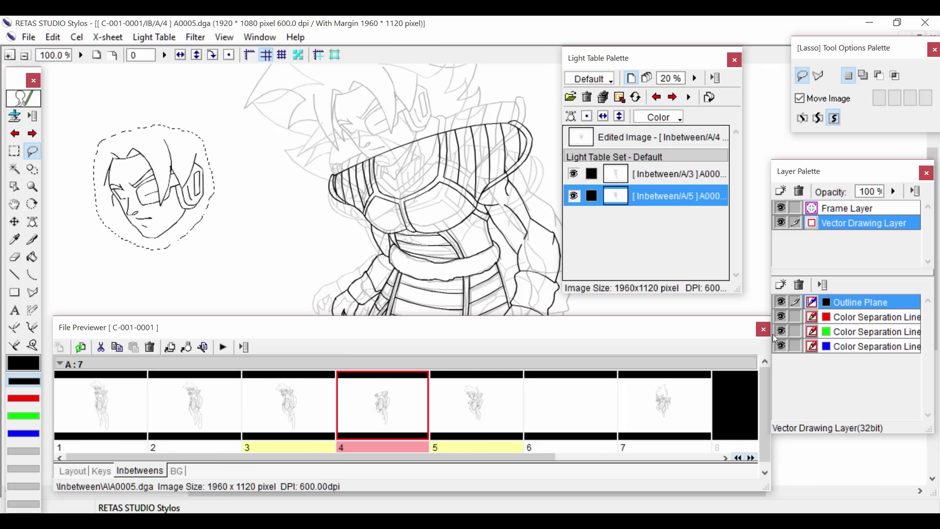
With the Outline Plane hidden, position the rotated face between the light-table heads, then show the plane and deselect
left_click(781, 302)
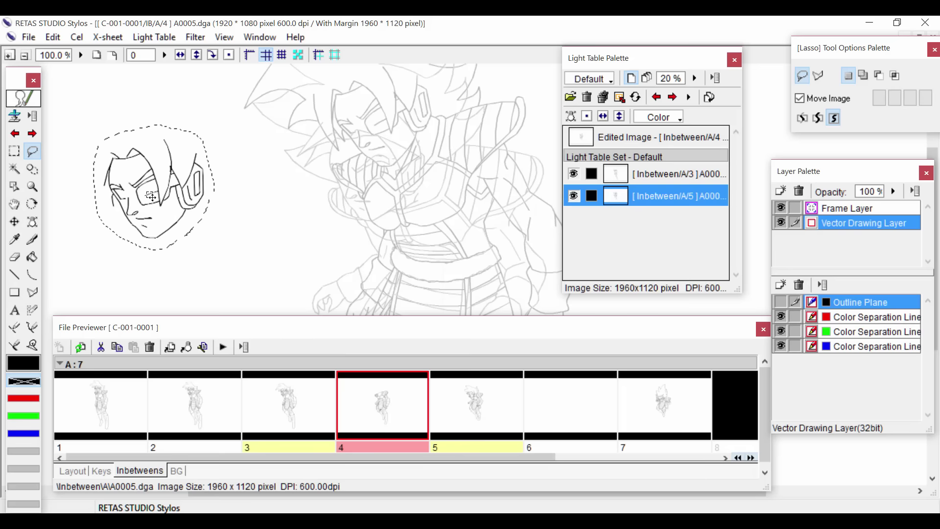
mouse_move(151, 197)
left_mouse_down()
mouse_move(407, 171)
mouse_move(379, 151)
left_mouse_up()
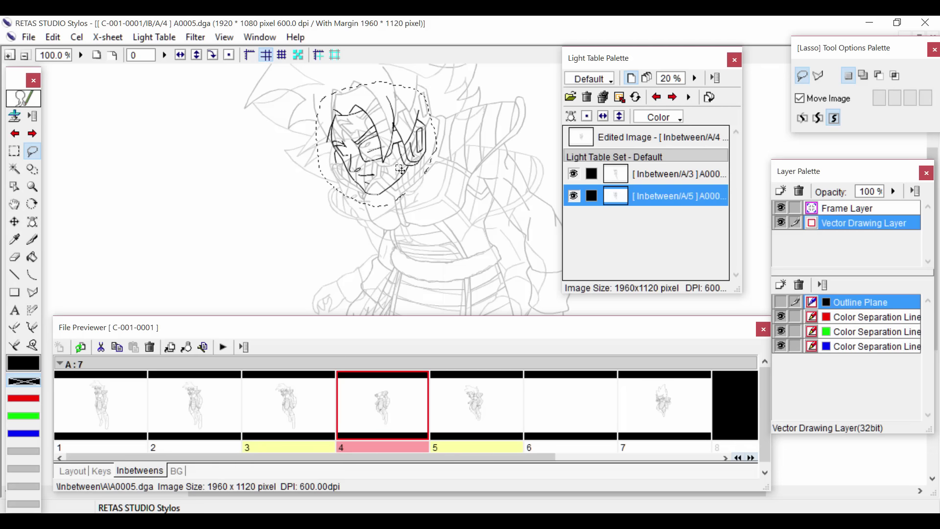
left_click_drag(395, 152, 365, 156)
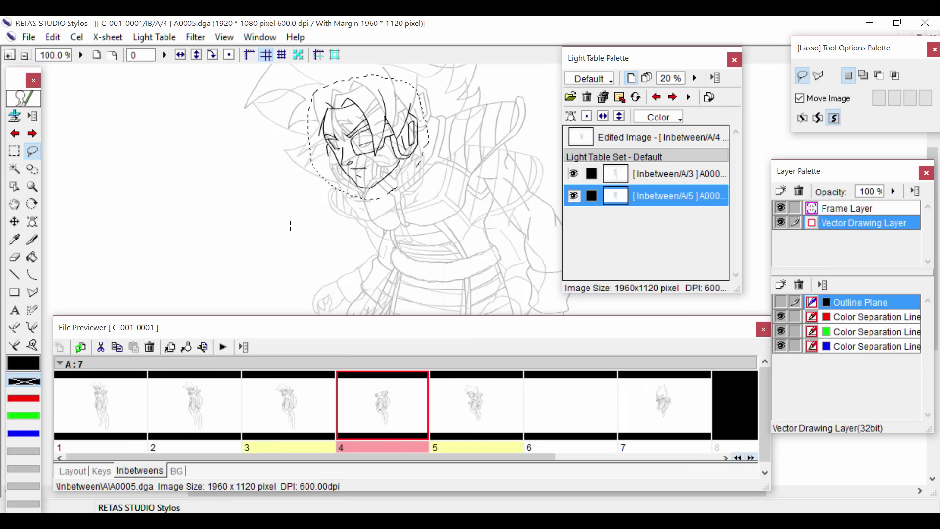
left_click(780, 302)
left_click(169, 143)
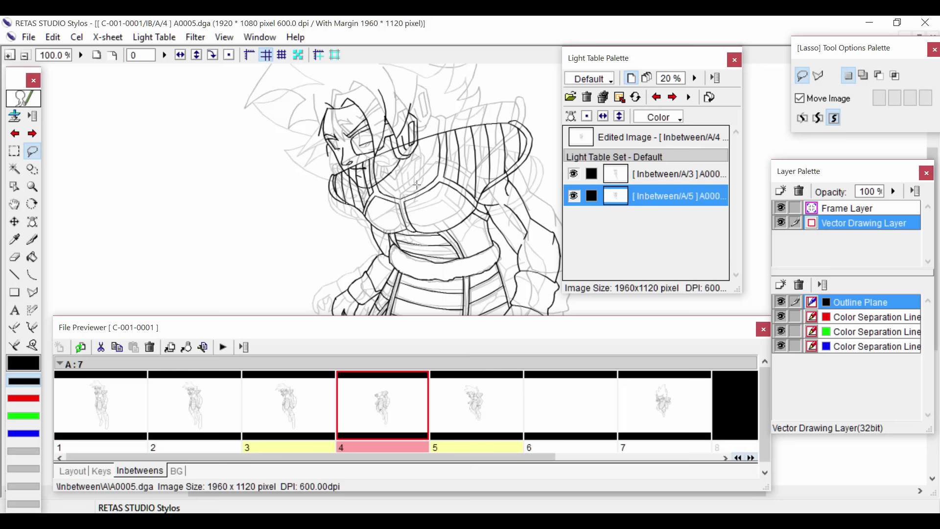
Erase the shoulder-guard lines showing through around the mouth and chin, undoing unwanted erasures
key("ctrl+plus")
key("ctrl+minus")
key("ctrl+plus")
left_click_drag(294, 133, 409, 244)
left_click_drag(359, 178, 336, 226)
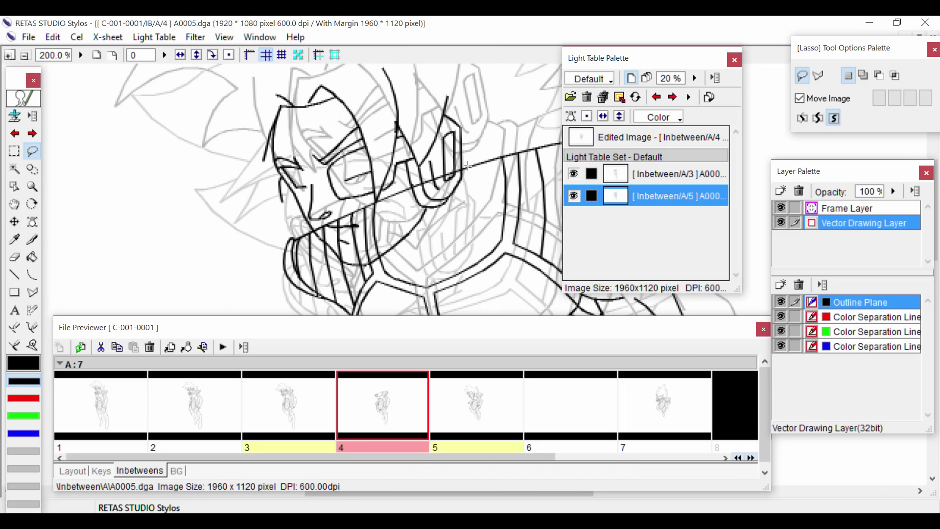
key("e")
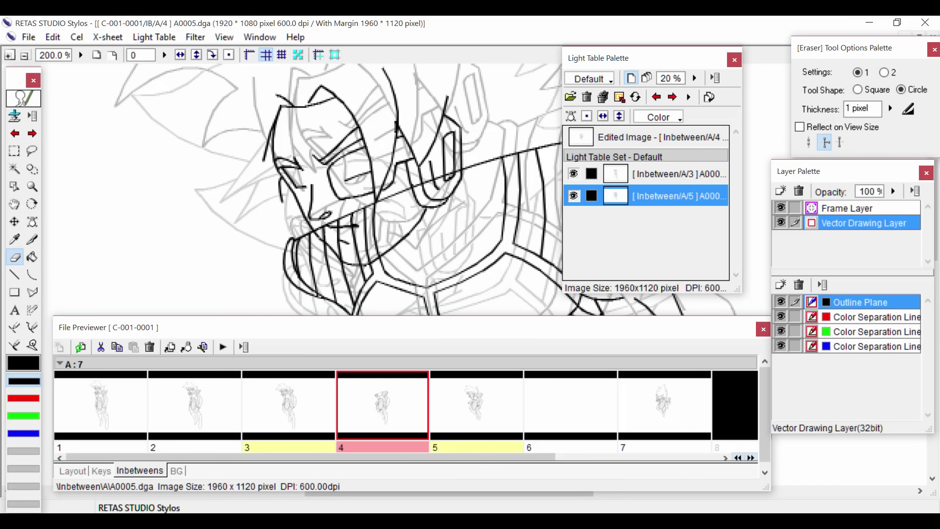
left_click_drag(337, 230, 329, 245)
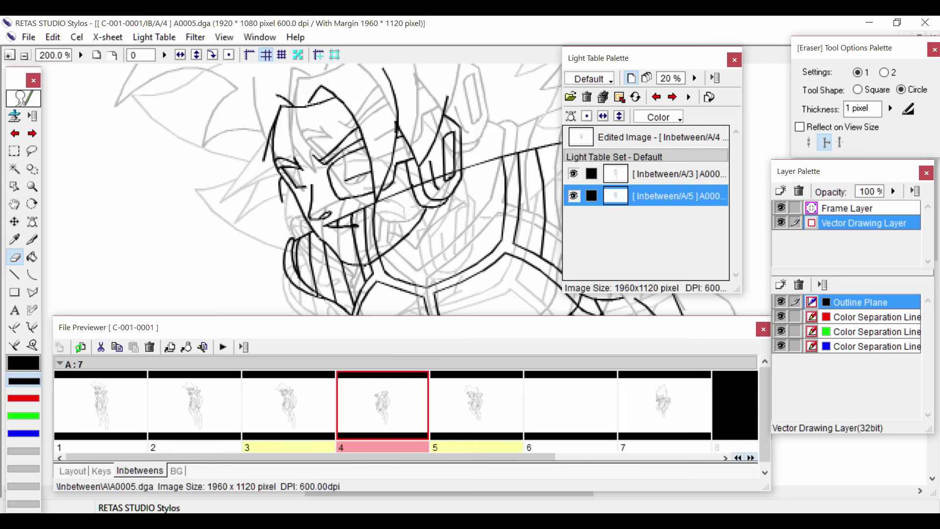
key("ctrl+z")
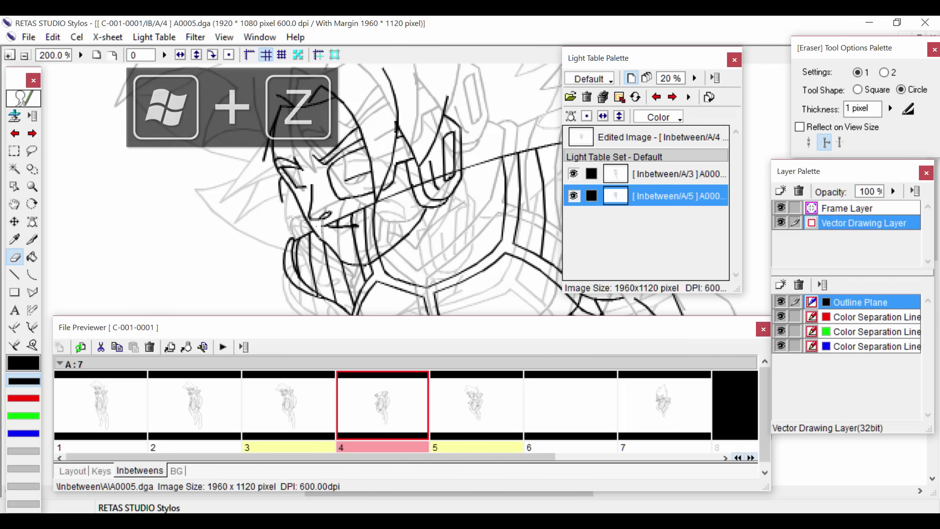
key("ctrl+z")
key("ctrl+z")
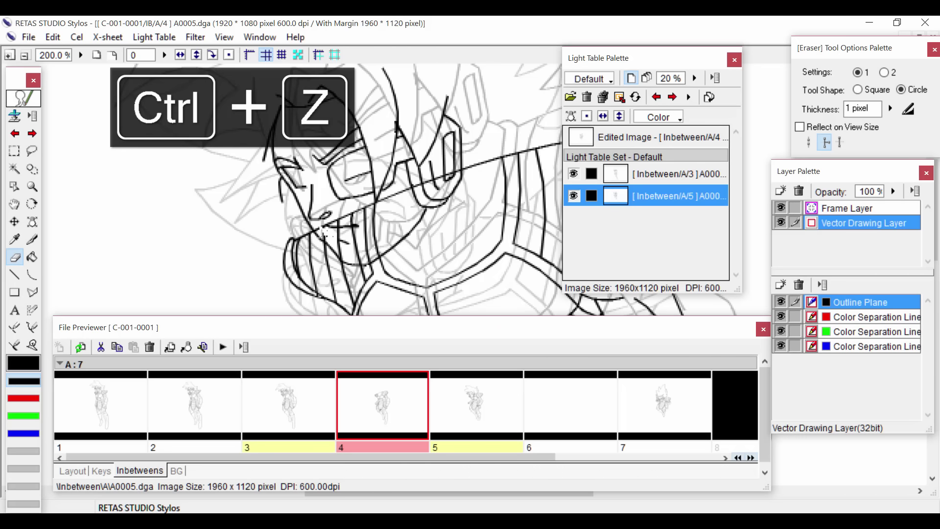
key("ctrl+z")
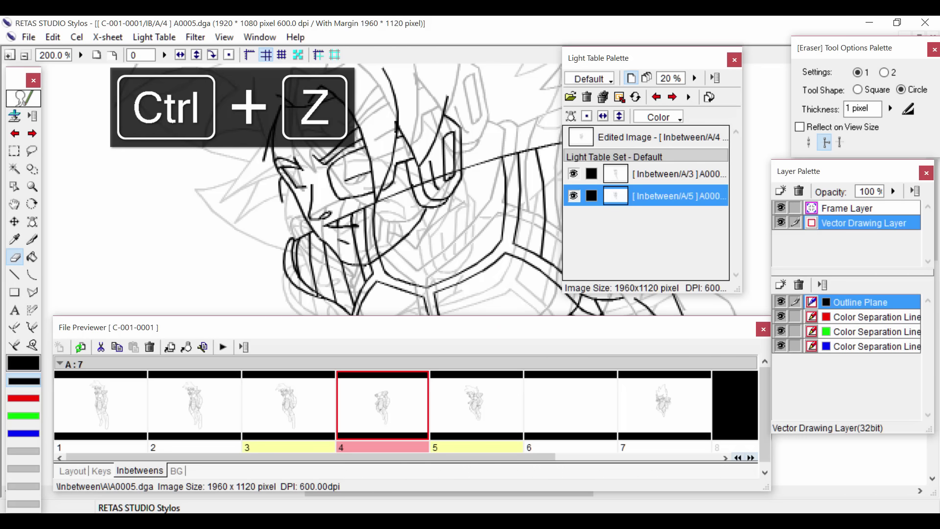
Erase the remaining armor lines and upper armor edge that cross the jaw, mouth and cheek
left_click(356, 250)
mouse_move(363, 240)
left_mouse_down()
mouse_move(382, 240)
mouse_move(336, 218)
left_mouse_up()
left_click(351, 222)
key("ctrl+z")
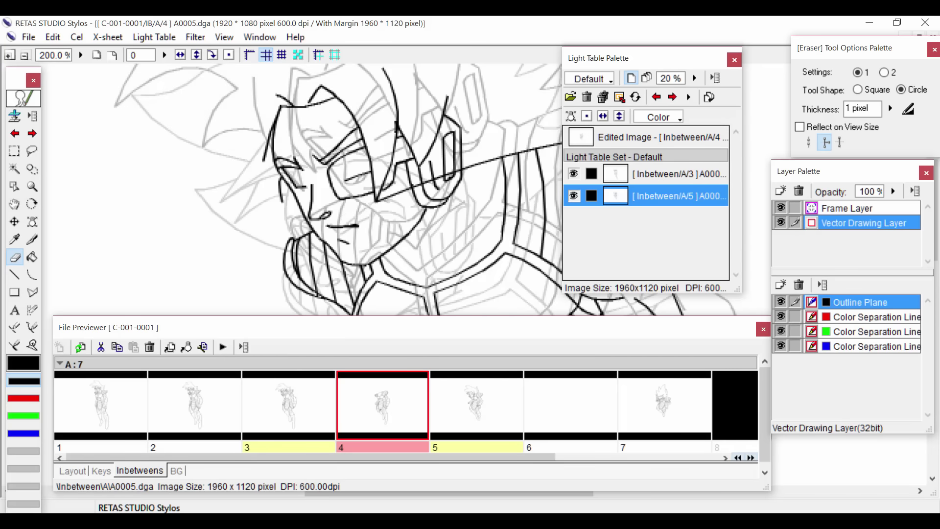
key("ctrl+z")
Erase the armor edge segments running behind the cheek and through the ear
left_click_drag(423, 181, 428, 184)
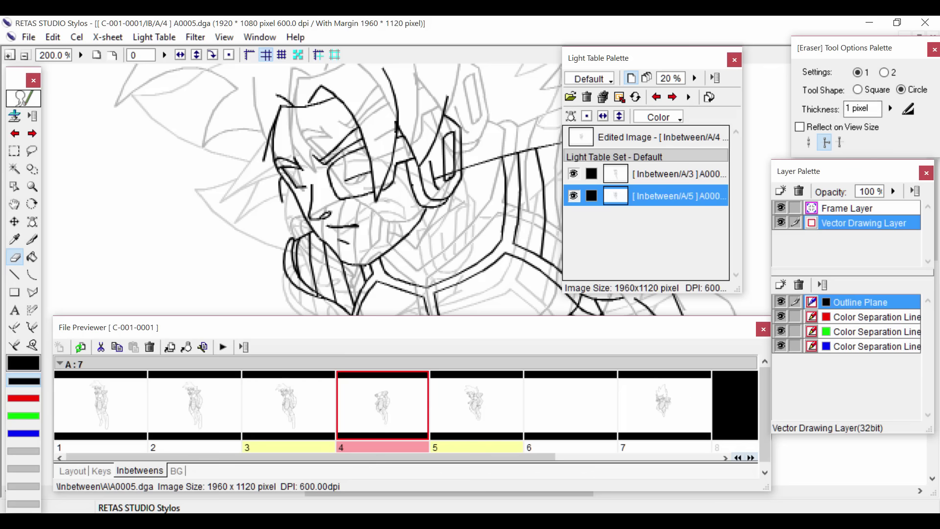
key("ctrl+z")
left_click(448, 173)
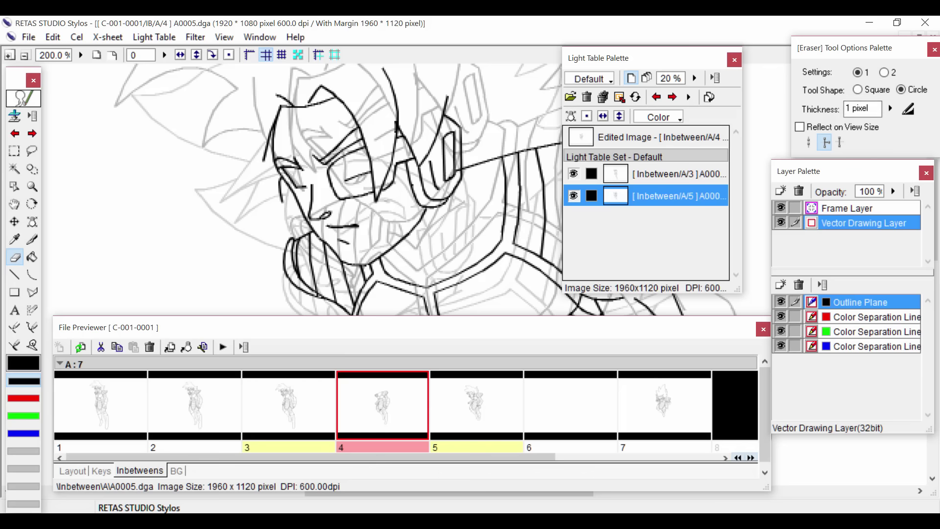
left_click(457, 170)
Collapse the File Previewer out of the way and erase the scribbled loops below the armor skirt with the whole-line eraser mode
key("ctrl+minus")
key("ctrl+minus")
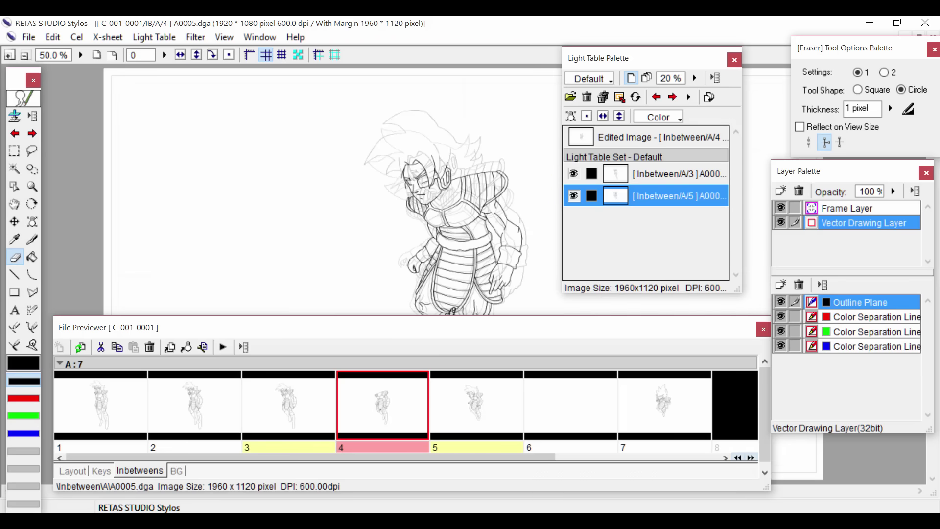
double_click(472, 329)
left_click_drag(473, 326, 462, 420)
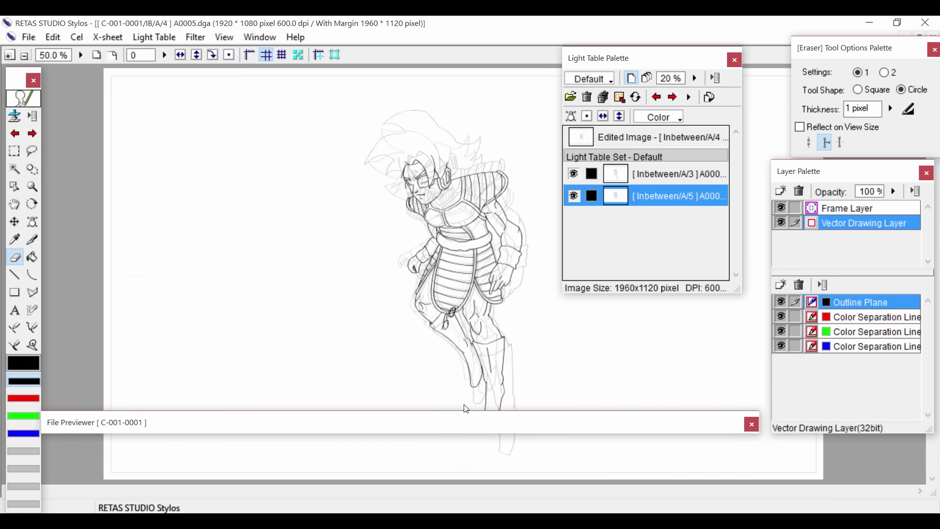
key("ctrl+plus")
key("ctrl+plus")
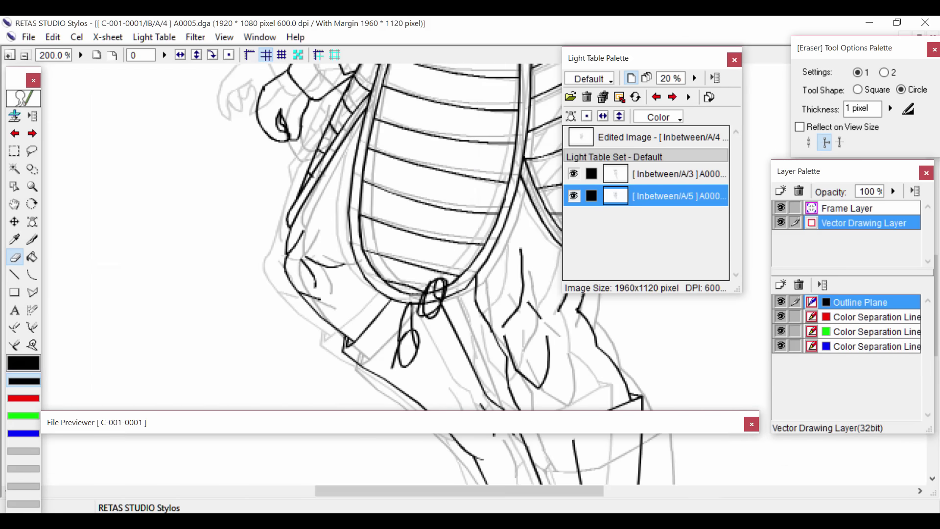
left_click(841, 142)
left_click_drag(365, 341, 417, 342)
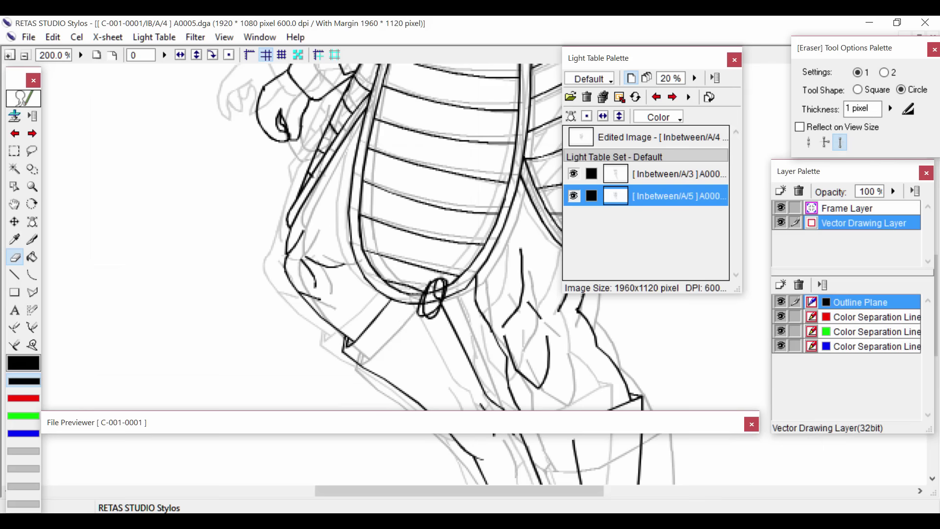
left_click_drag(431, 291, 432, 319)
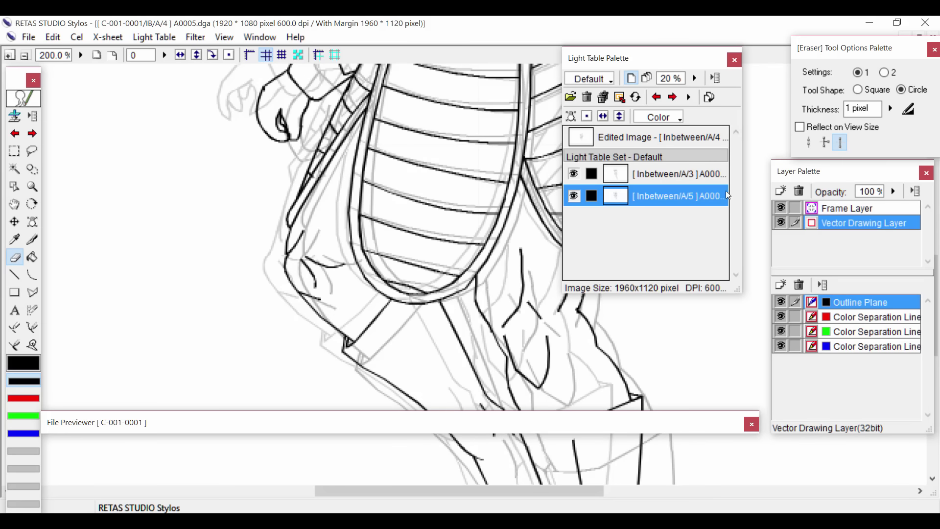
Try erasing the overlapping line ends at the lower edge of the small shoulder guard, undoing each attempt
key("ctrl+minus")
key("ctrl+minus")
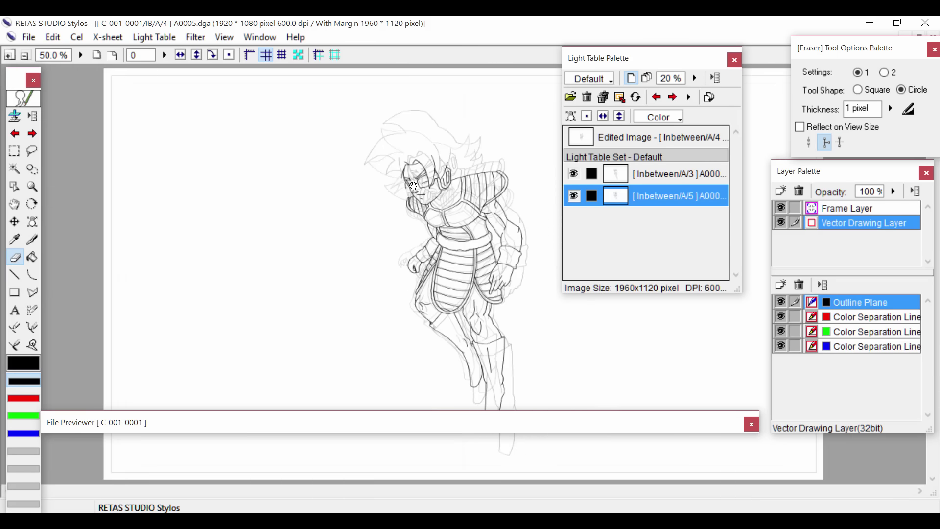
key("ctrl+plus")
left_click_drag(259, 103, 221, 196)
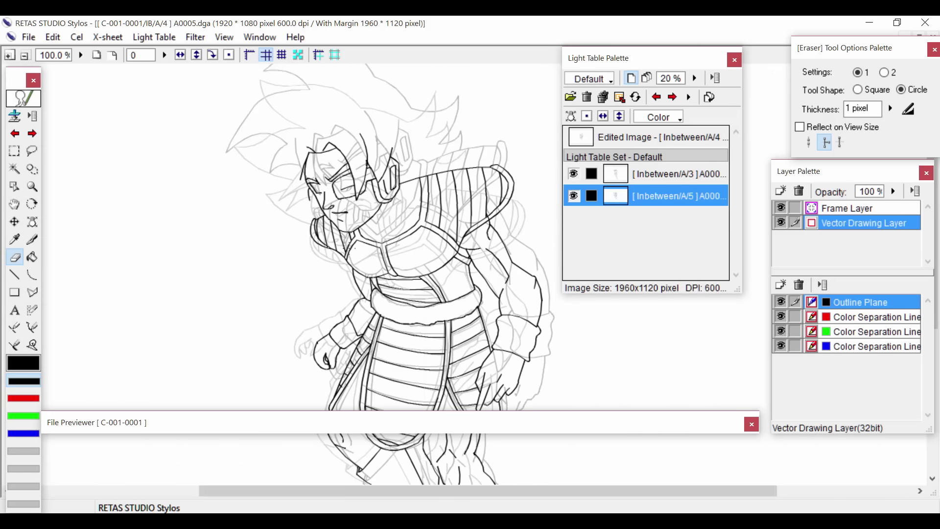
scroll(333, 245, "up", 3)
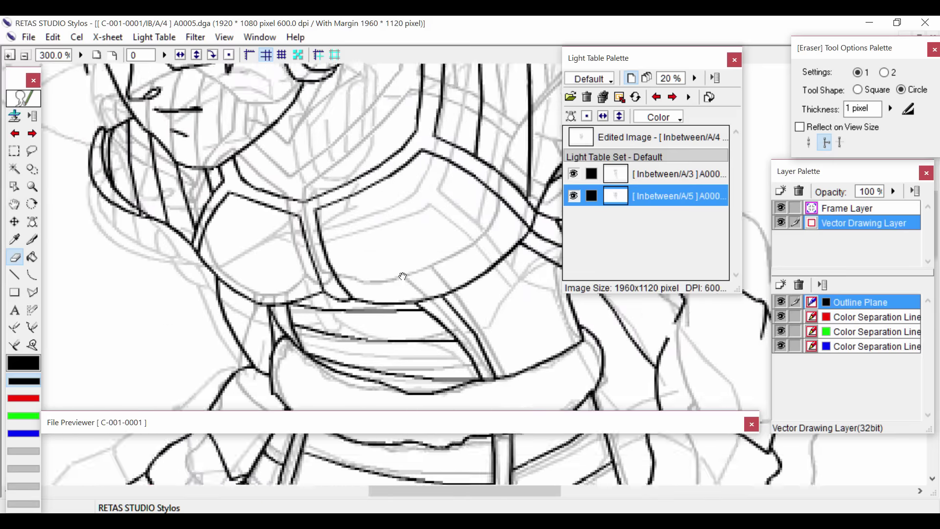
scroll(441, 244, "up", 1)
left_click(208, 250)
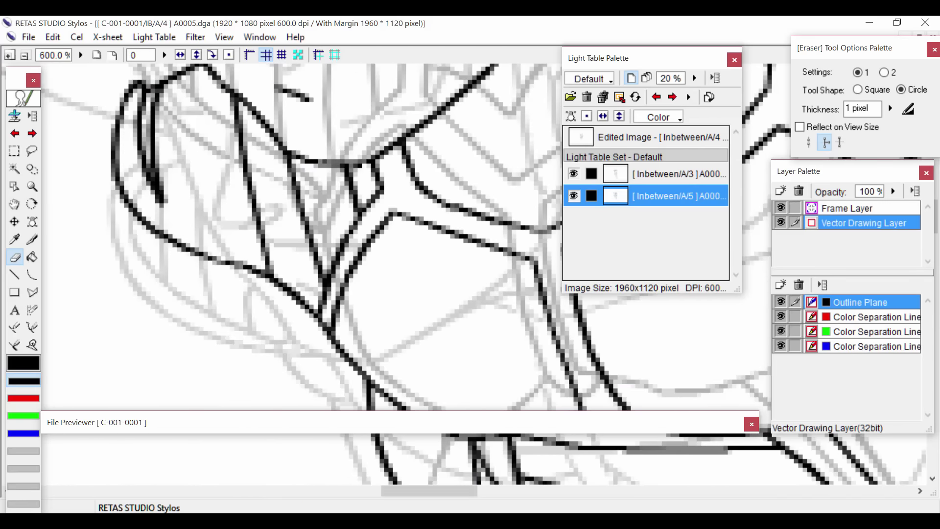
key("ctrl+z")
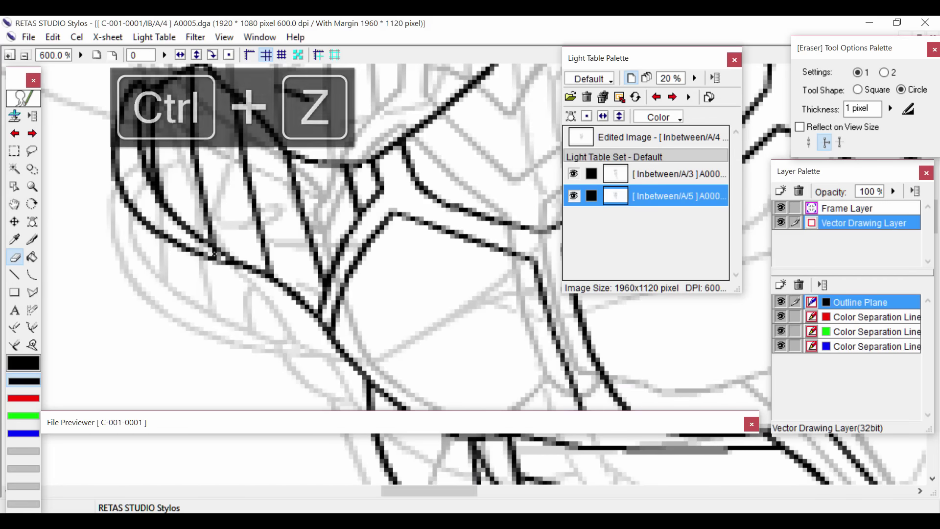
left_click(213, 253)
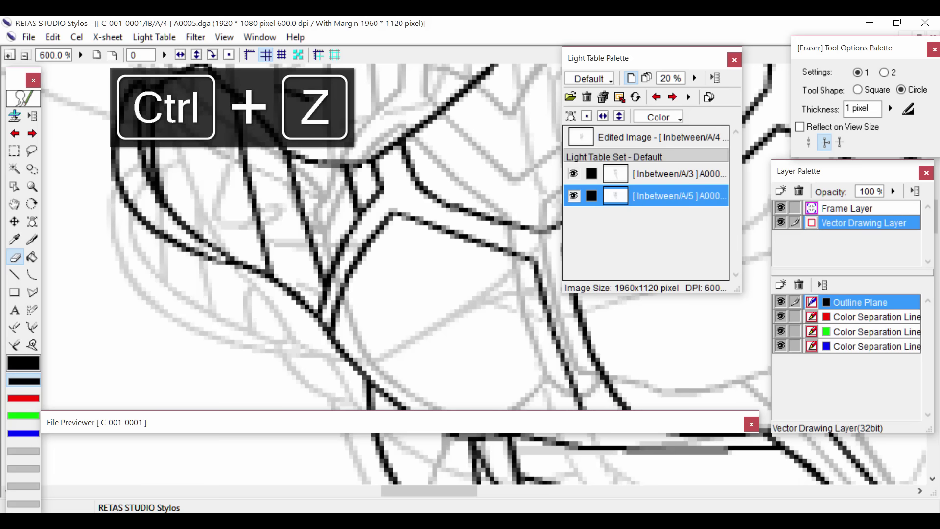
key("ctrl+z")
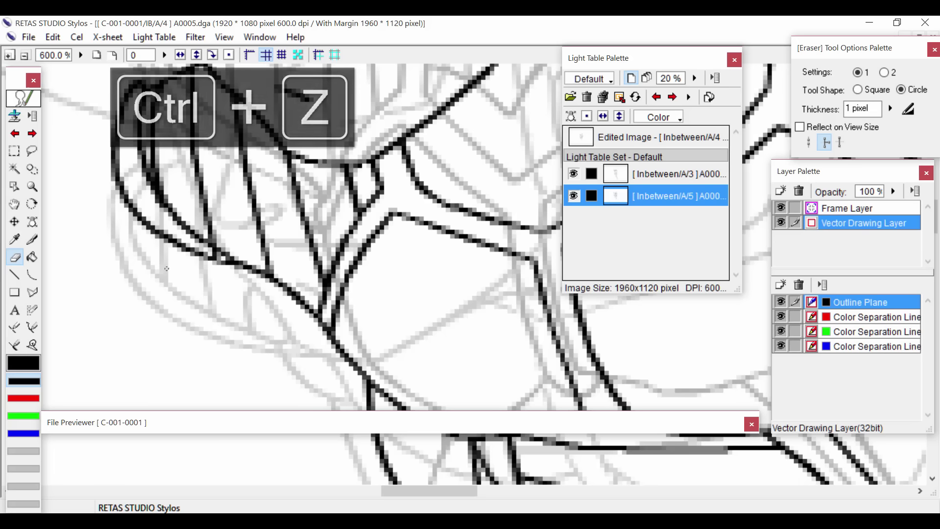
Erase the stripe end overlapping the small shoulder guard's lower edge and redraw the stripe with the Curve tool
left_click(213, 251)
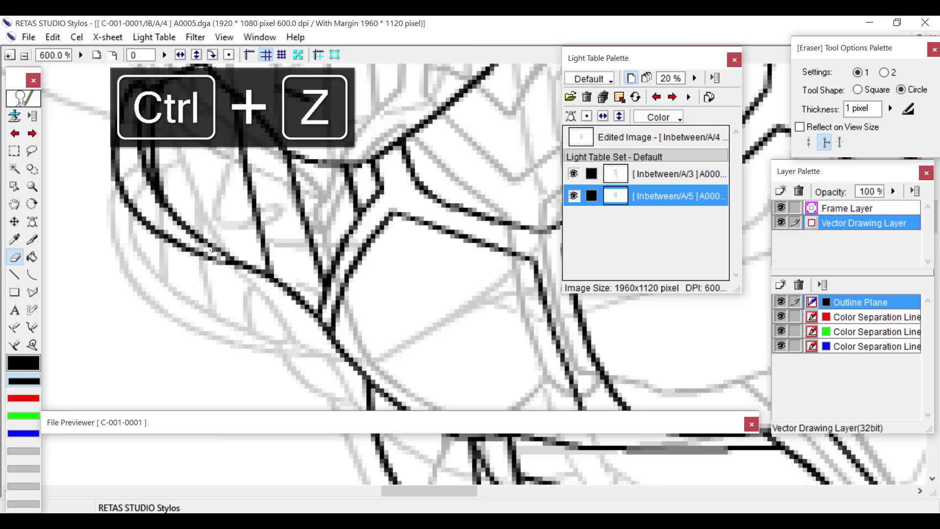
key("c")
mouse_move(213, 255)
left_mouse_down()
mouse_move(175, 75)
mouse_move(178, 91)
left_mouse_up()
key("ctrl+z")
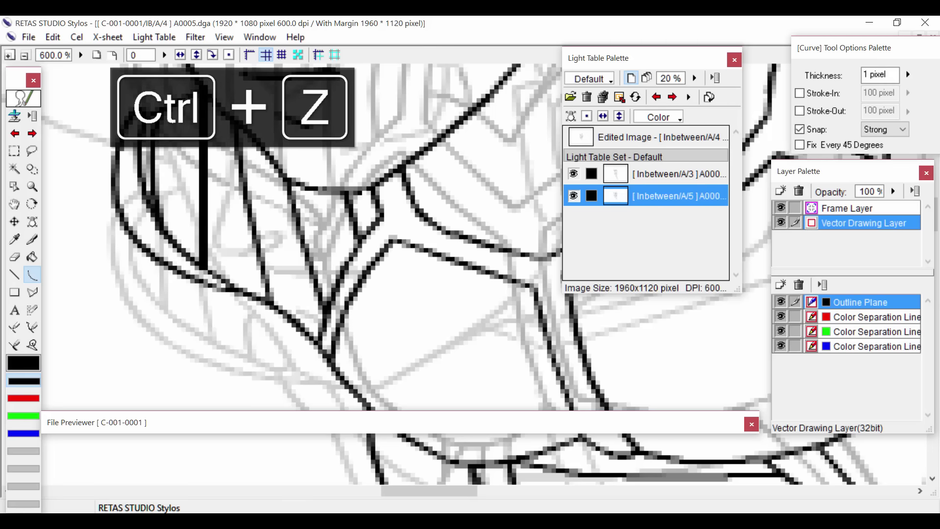
left_click(192, 201)
key("ctrl+minus")
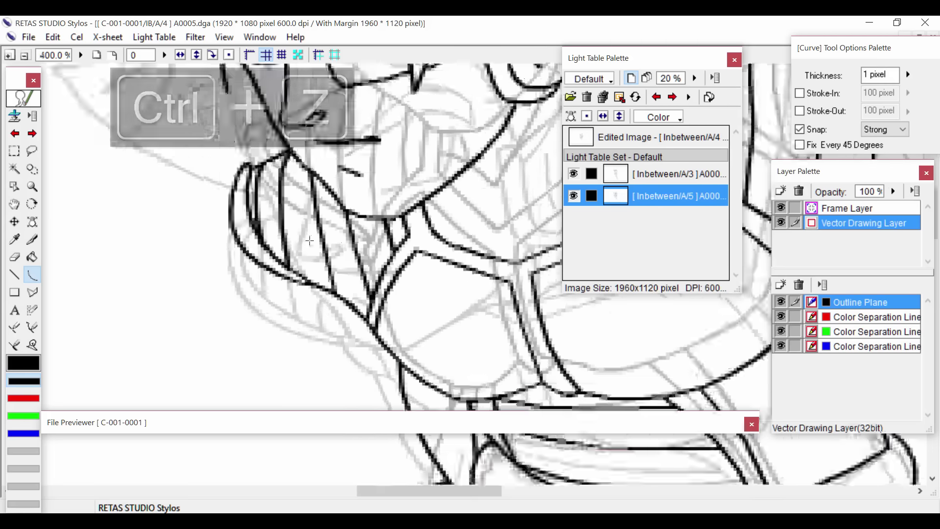
key("ctrl+minus")
key("ctrl+minus")
left_click_drag(521, 306, 344, 281)
key("ctrl+minus")
key("ctrl+minus")
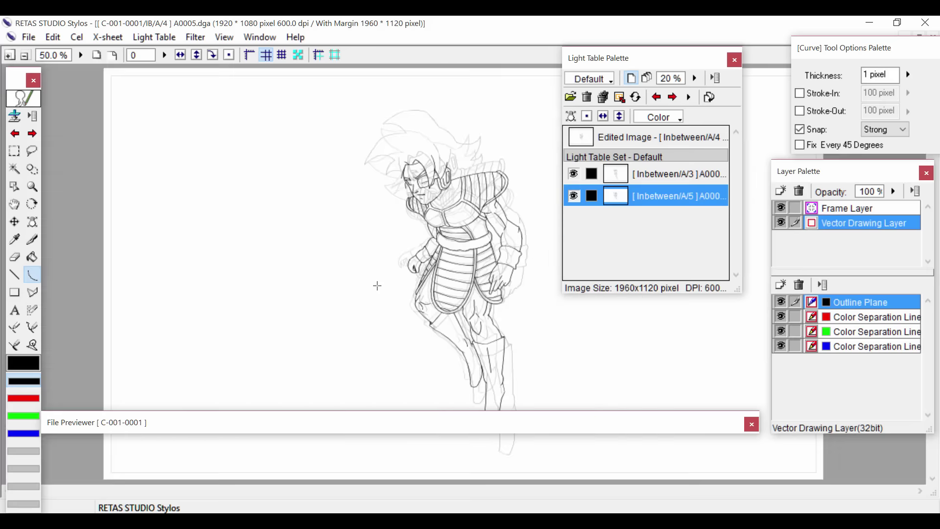
Draw the neck muscle and collarbone curves between the jaw and the armor's neckline
key("ctrl+plus")
key("ctrl+plus")
key("ctrl+plus")
key("ctrl+plus")
key("ctrl+plus")
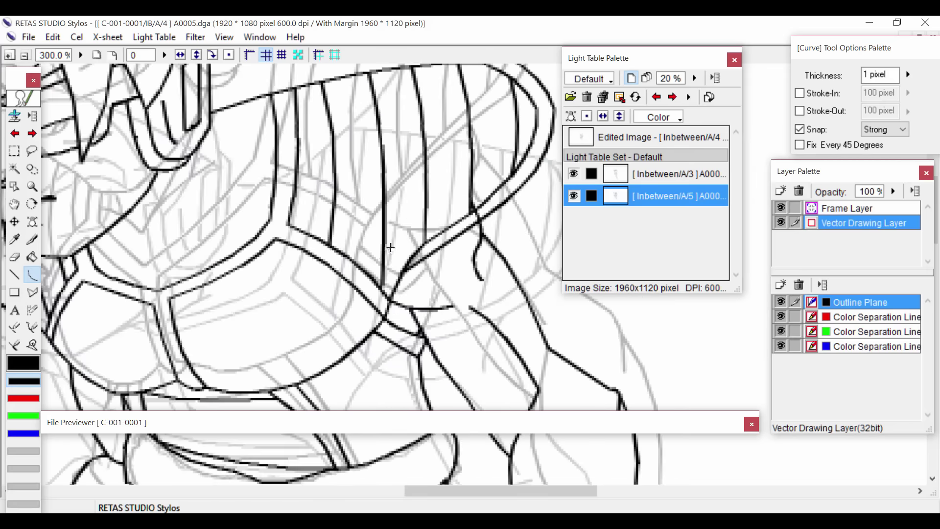
left_click_drag(232, 282, 315, 223)
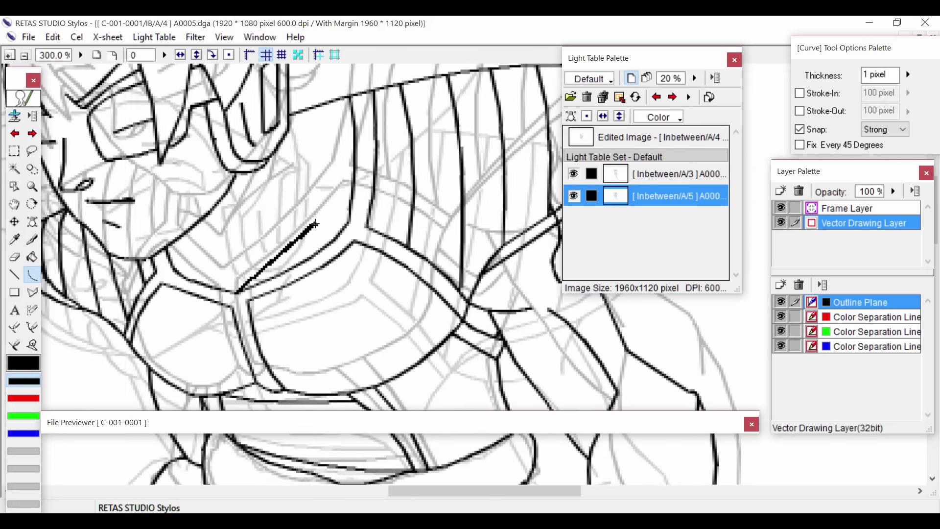
left_click_drag(228, 271, 185, 257)
mouse_move(244, 270)
left_mouse_down()
mouse_move(244, 181)
mouse_move(234, 180)
left_mouse_up()
left_click(248, 201)
left_click_drag(192, 231, 226, 269)
left_click(216, 242)
left_click_drag(269, 246, 274, 215)
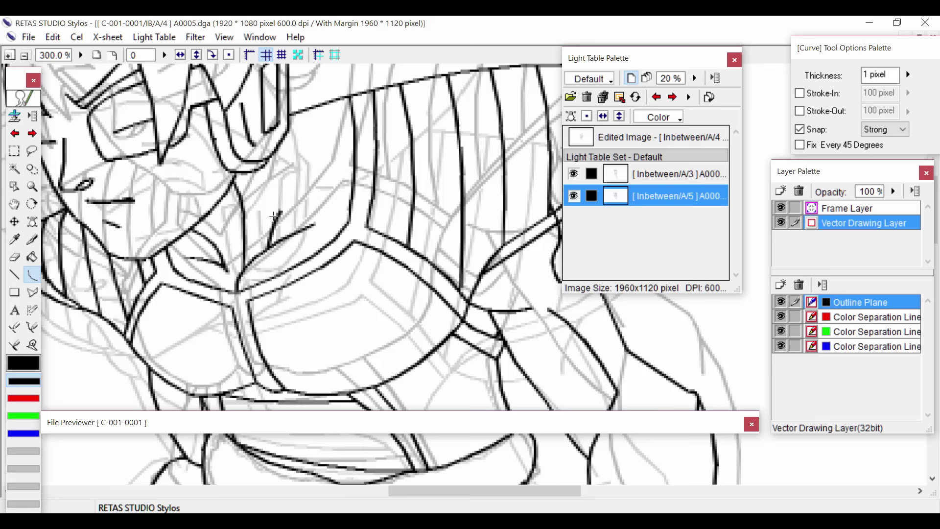
Draw the neck-to-shoulder curve behind the earpiece and erase the old armor edge segment beneath it
left_click_drag(307, 152, 306, 274)
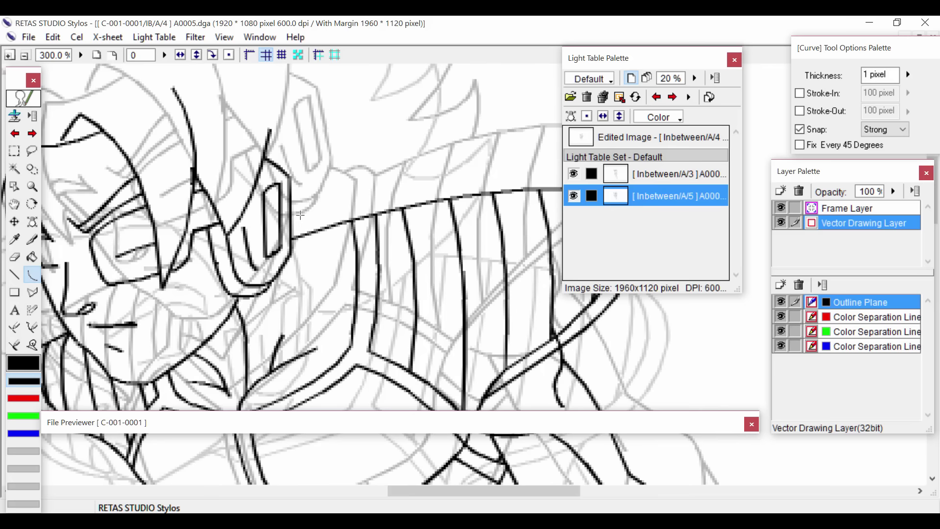
left_click_drag(290, 212, 350, 221)
key("e")
left_click(318, 230)
key("ctrl+minus")
key("ctrl+minus")
key("ctrl+minus")
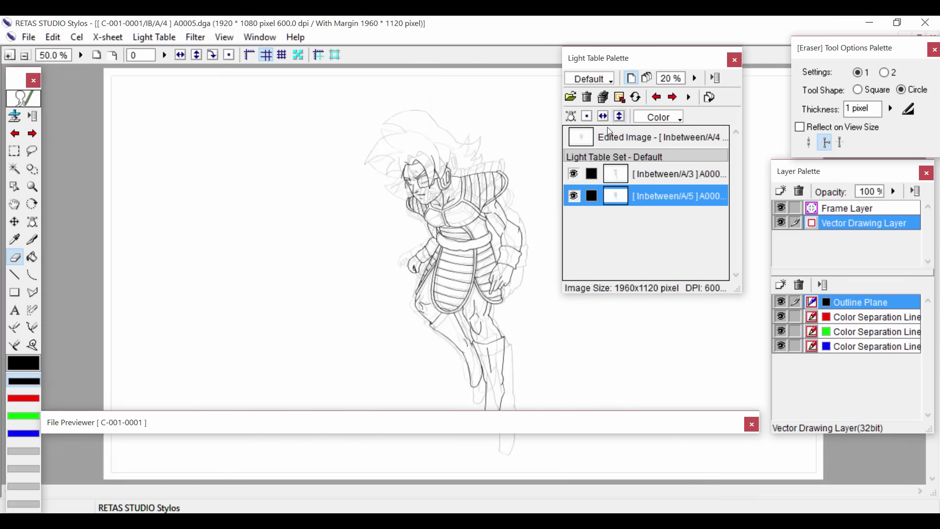
Hide the light table references, bring the File Previewer back and compare cel 4 with cels 3 and 5
key("ctrl+l")
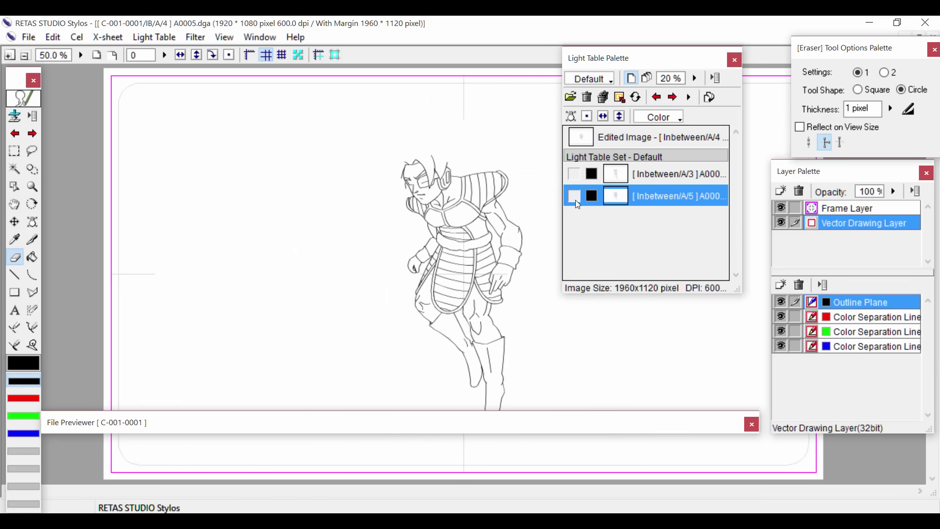
key("ctrl+minus")
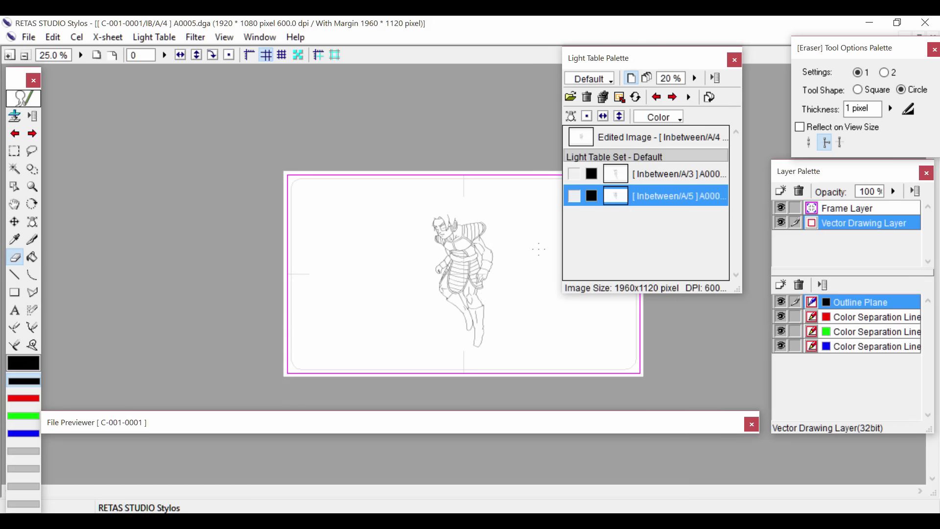
scroll(539, 249, "up", 1)
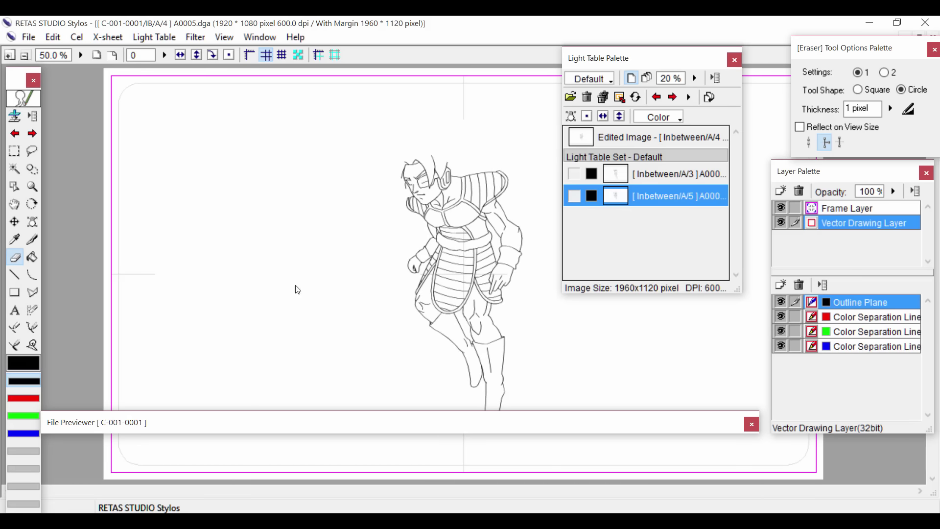
left_click_drag(443, 421, 474, 277)
left_click(328, 350)
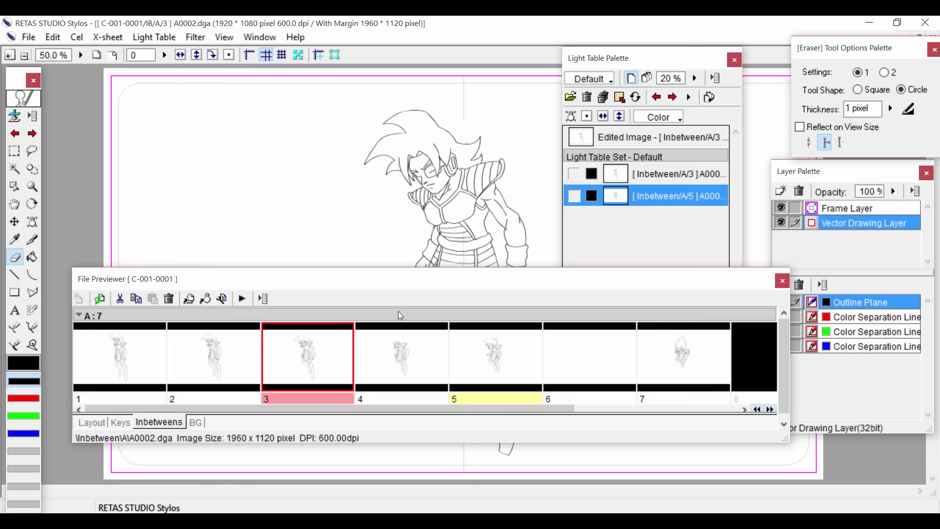
left_click(497, 379)
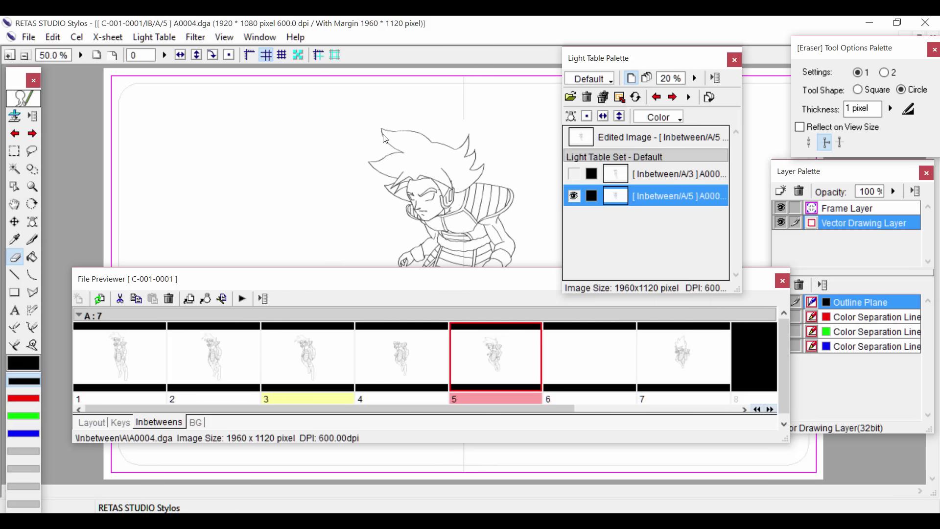
Show the cel 3 reference under cel 5 and draw the upper edge of the scouter lens over the eye
left_click(574, 174)
key("ctrl+plus")
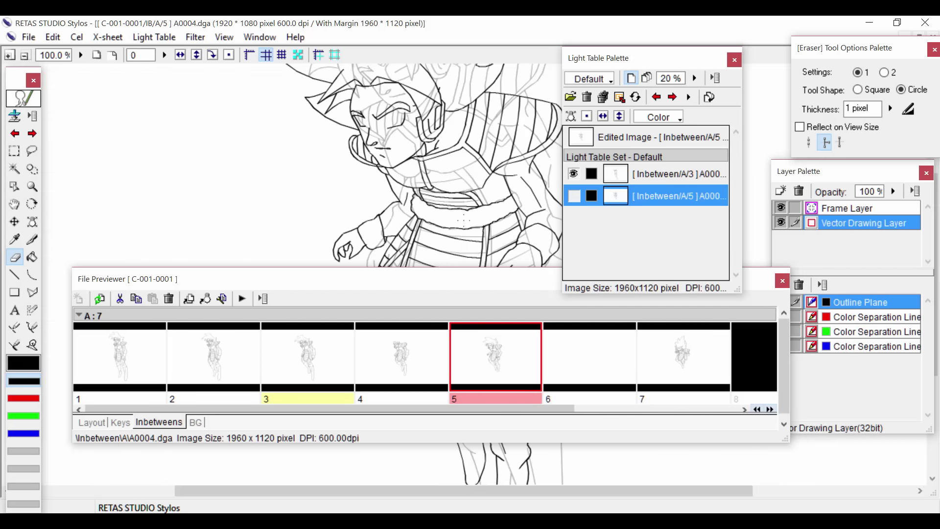
key("ctrl+plus")
left_click_drag(415, 159, 451, 209)
left_click_drag(424, 130, 423, 210)
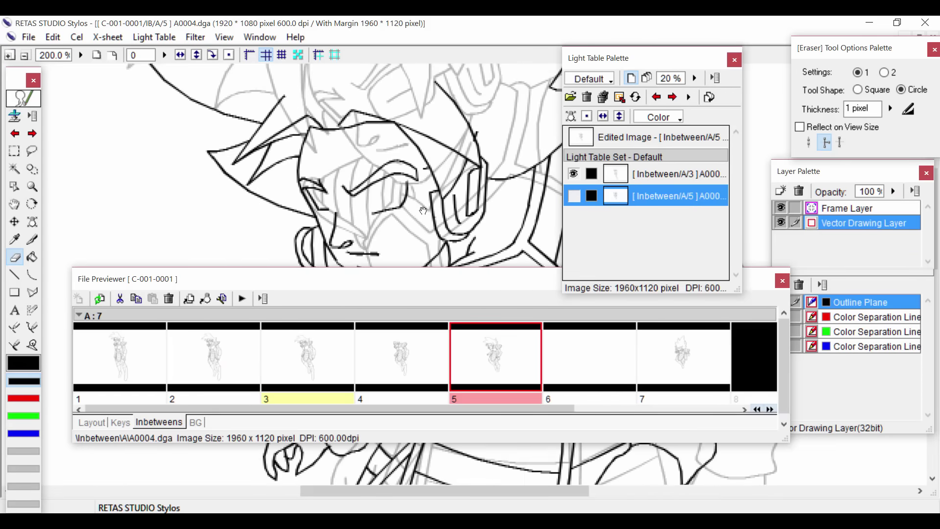
key("c")
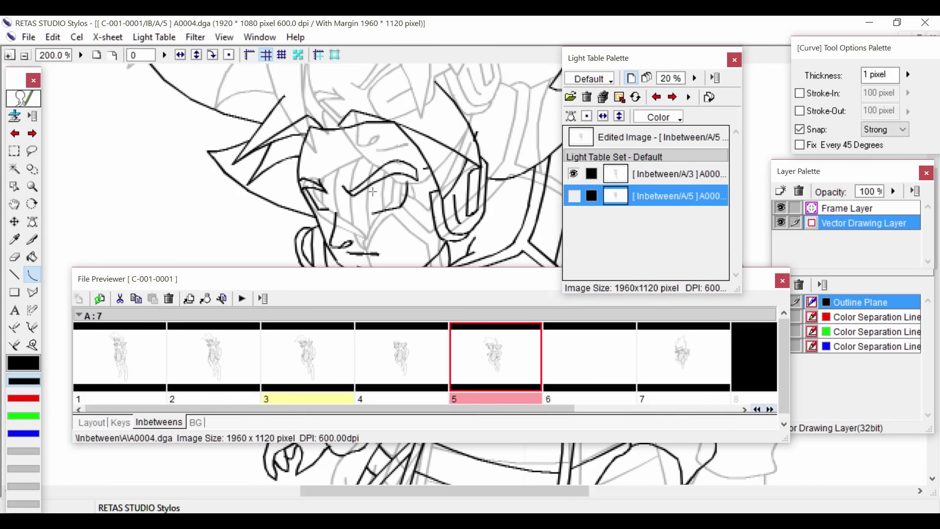
left_click_drag(353, 195, 427, 167)
left_click(392, 179)
Draw the side and lower edges of cel 5's scouter lens and its connection toward the earpiece
mouse_move(353, 195)
left_mouse_down()
mouse_move(362, 227)
mouse_move(410, 213)
mouse_move(430, 186)
mouse_move(422, 195)
mouse_move(425, 170)
left_mouse_up()
left_click(361, 224)
left_click(411, 211)
left_click(421, 200)
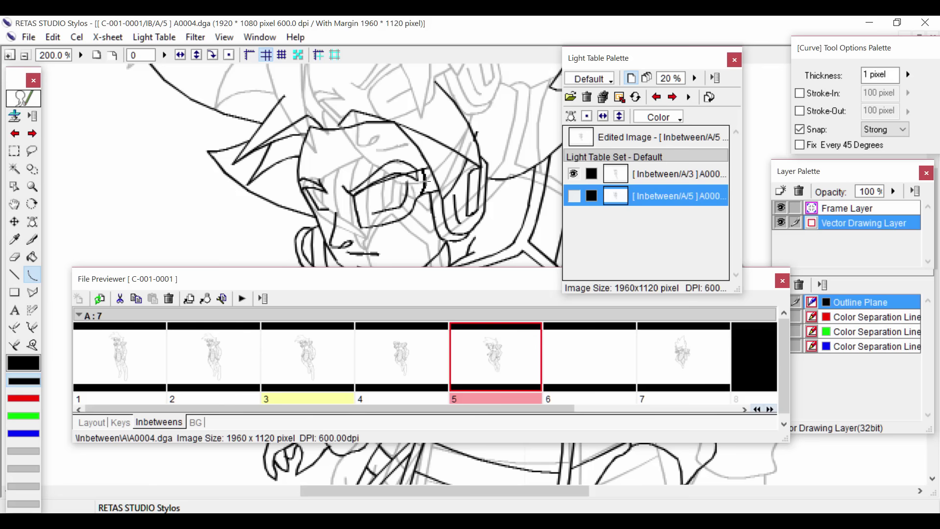
left_click(425, 181)
key("ctrl+minus")
key("ctrl+minus")
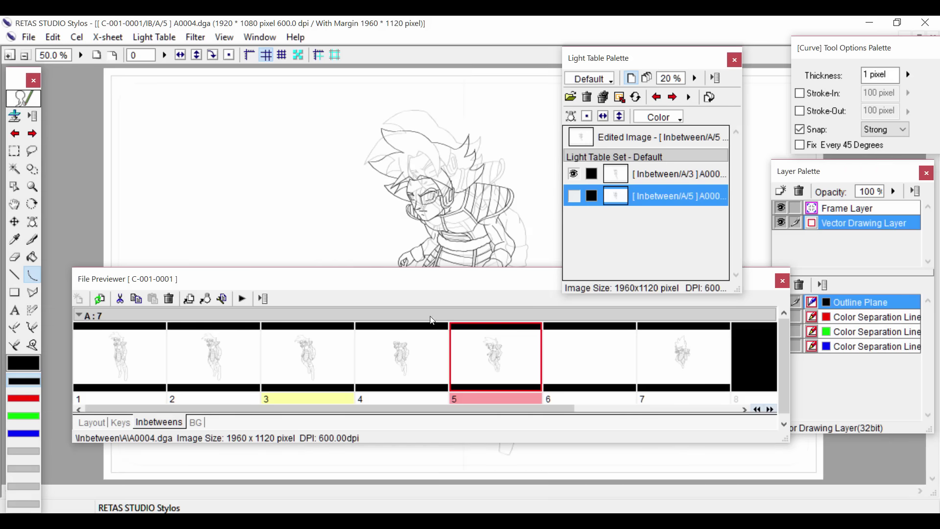
Reopen cel 4 and show the cel 5 reference on the light table again
double_click(428, 362)
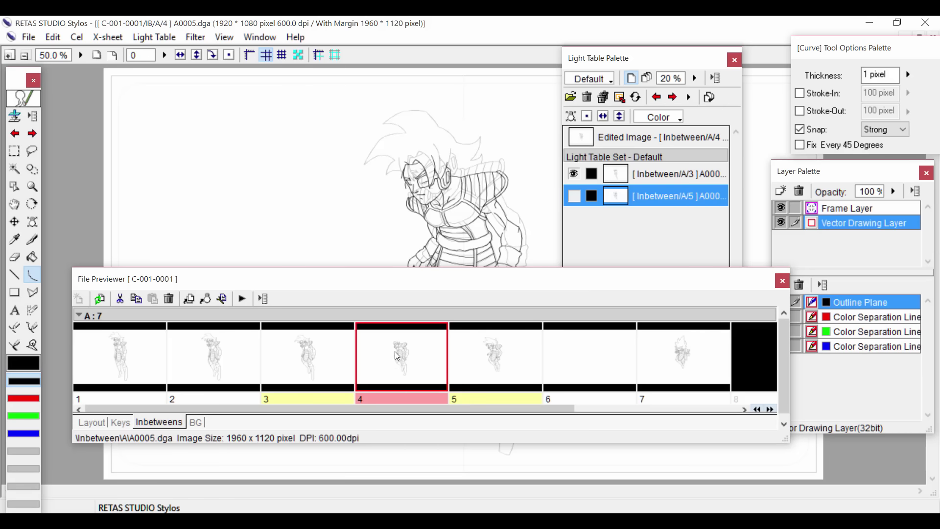
left_click(574, 196)
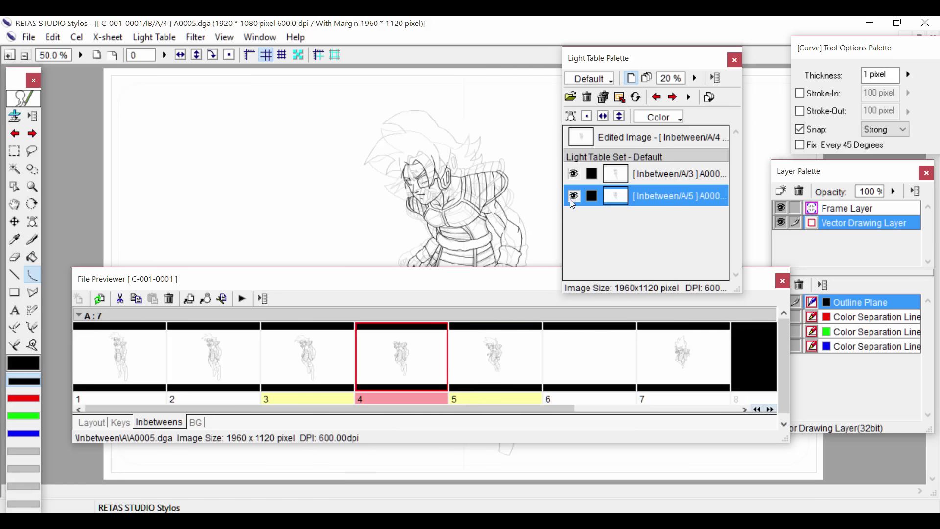
key("ctrl+plus")
left_click_drag(439, 175, 381, 191)
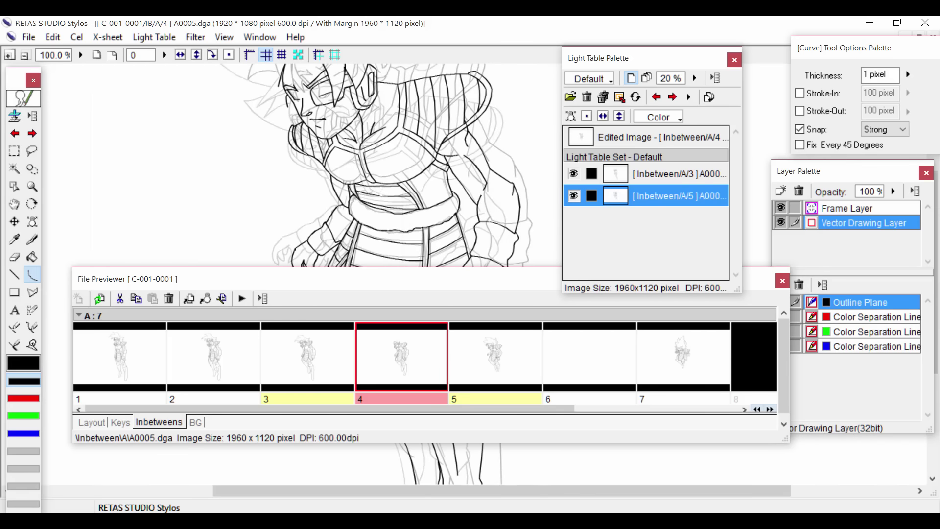
scroll(288, 104, "down", 1)
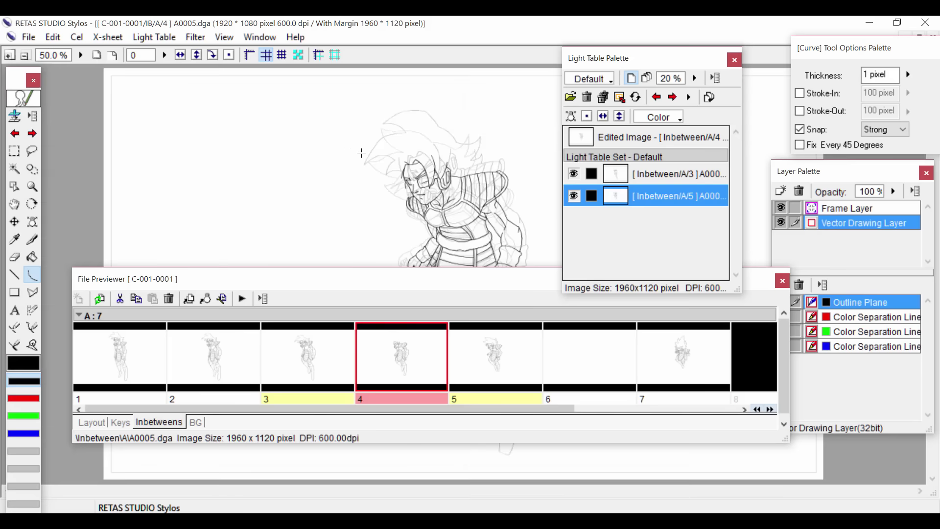
scroll(378, 150, "up", 1)
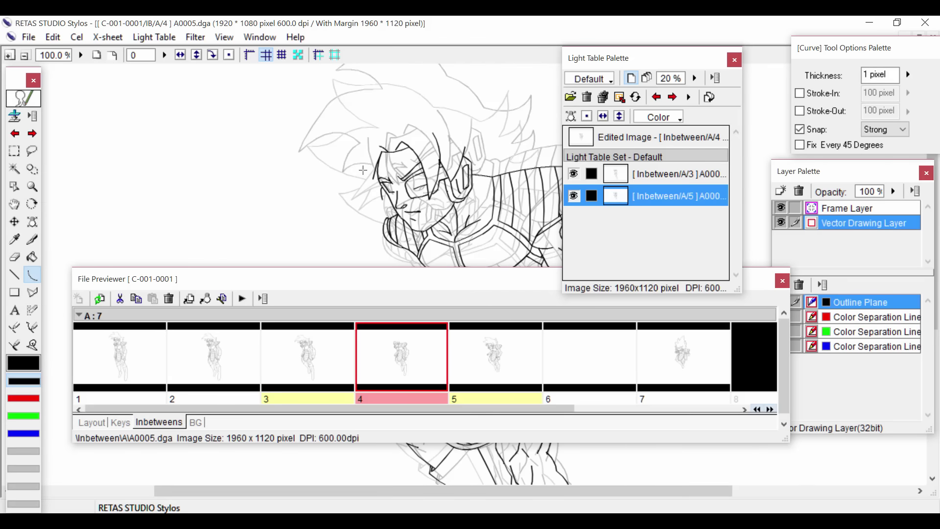
left_click_drag(390, 200, 370, 210)
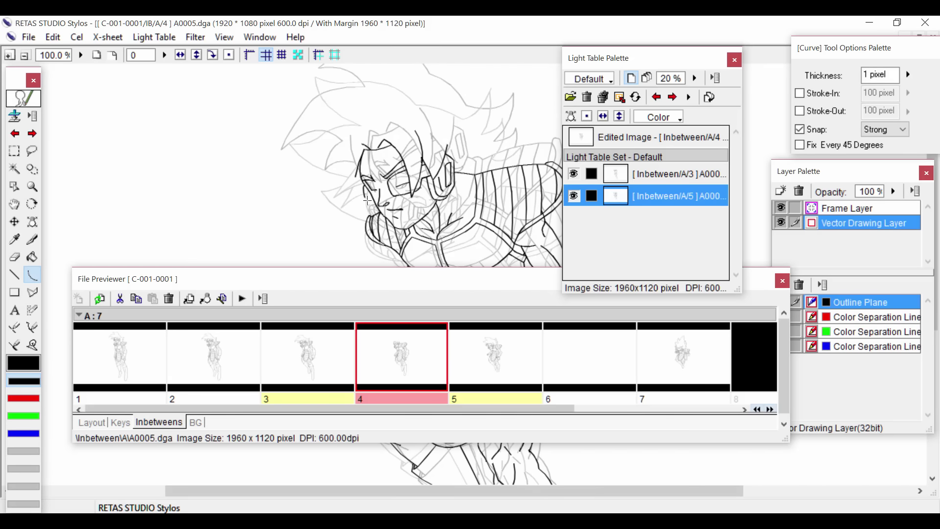
key("ctrl+plus")
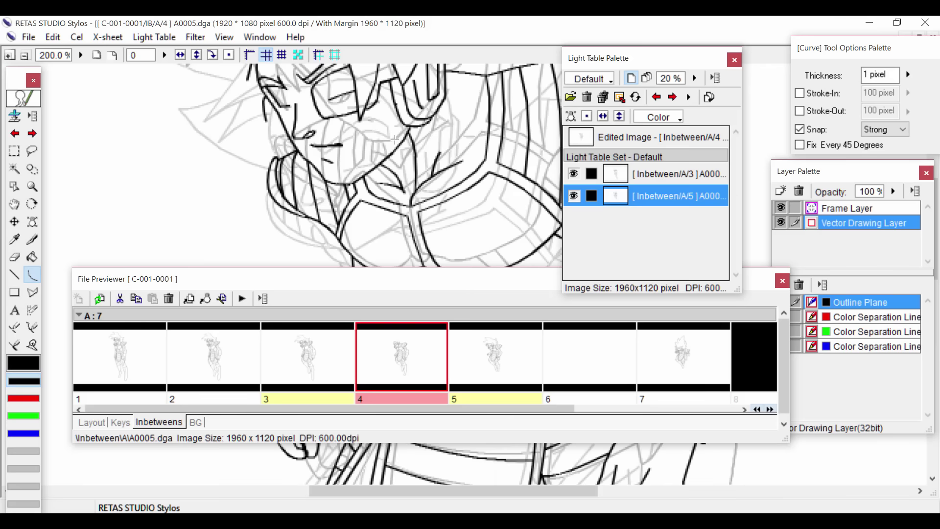
mouse_move(363, 124)
left_mouse_down()
mouse_move(382, 208)
mouse_move(381, 199)
left_mouse_up()
Erase the hair strands crossing the scouter lens and the temple
key("e")
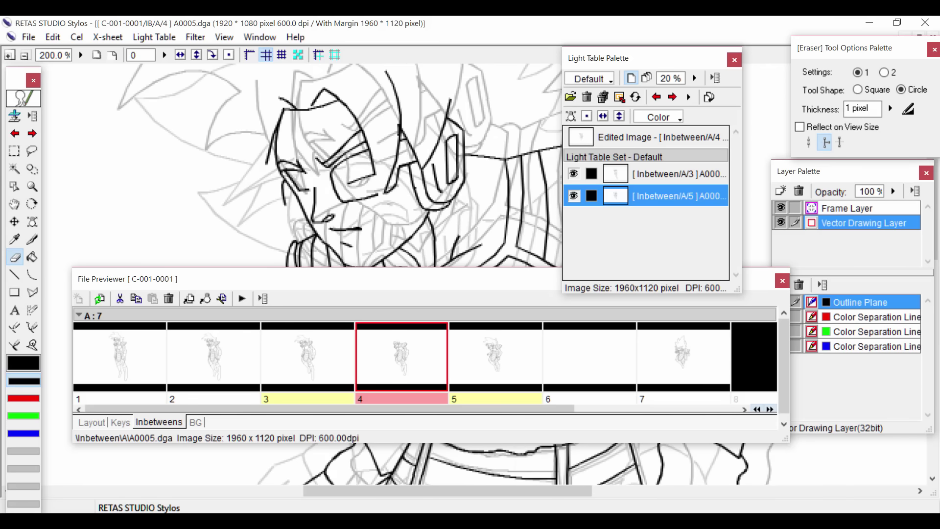
left_click_drag(399, 142, 368, 163)
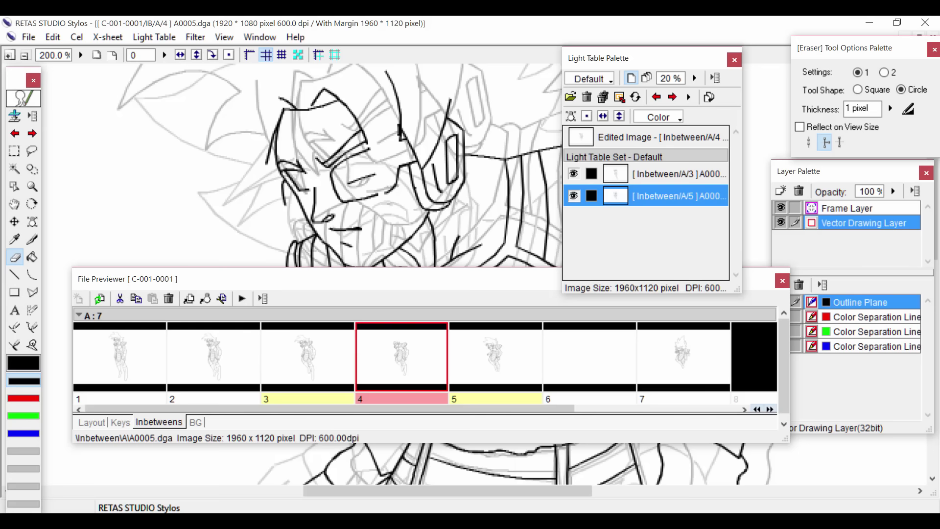
mouse_move(349, 109)
left_mouse_down()
mouse_move(362, 128)
mouse_move(401, 126)
mouse_move(406, 142)
left_mouse_up()
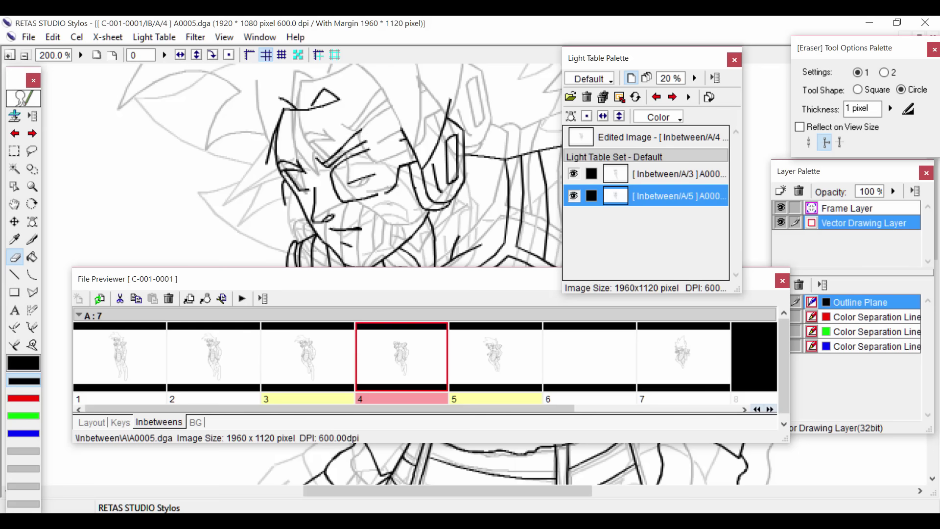
Redraw the hair lock with two curves, from the forehead to the temple and back up beside the ear
key("c")
left_click_drag(341, 100, 405, 182)
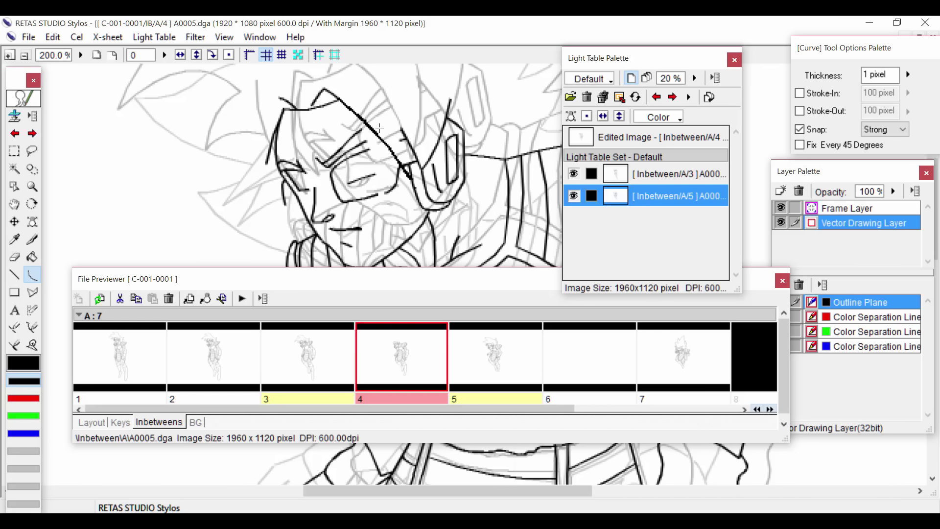
left_click(402, 172)
left_click_drag(408, 177, 386, 75)
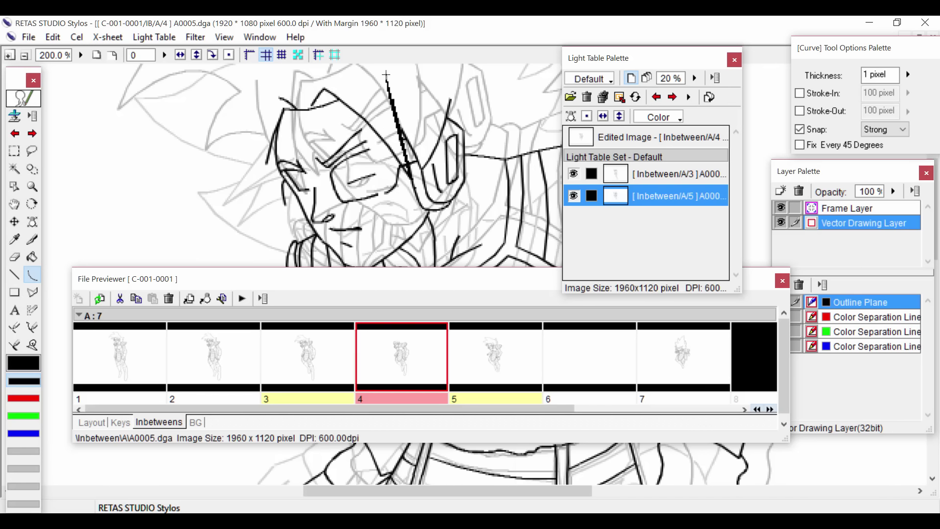
left_click(410, 111)
Erase the leftover line segments around the new hair lock and join the broken outline of the scouter lens
key("e")
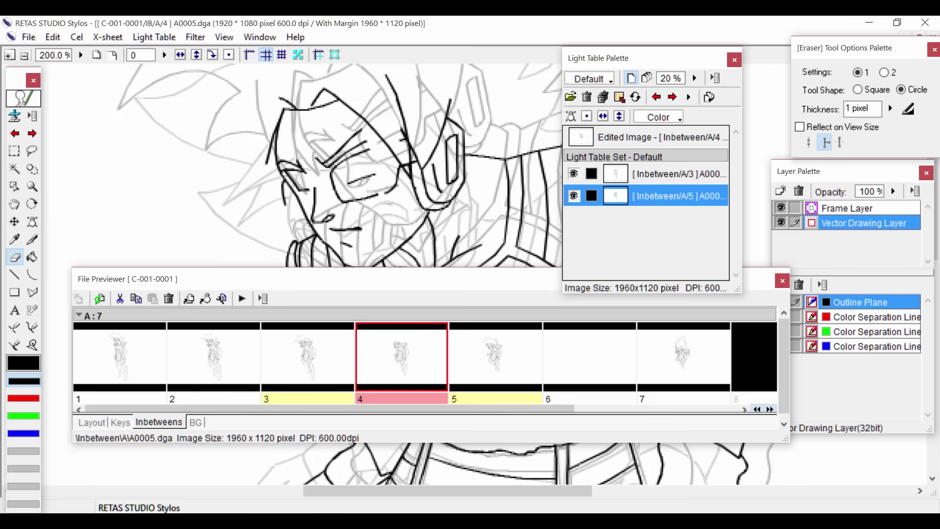
left_click_drag(401, 126, 404, 142)
left_click(406, 163)
key("j")
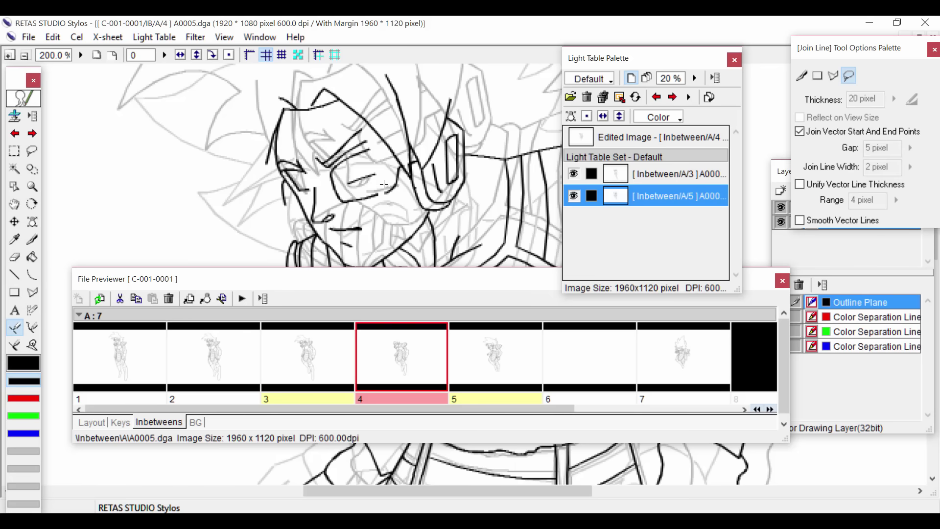
left_click_drag(384, 184, 390, 187)
Draw the missing eye and eyebrow curves in and above the scouter lens
key("u")
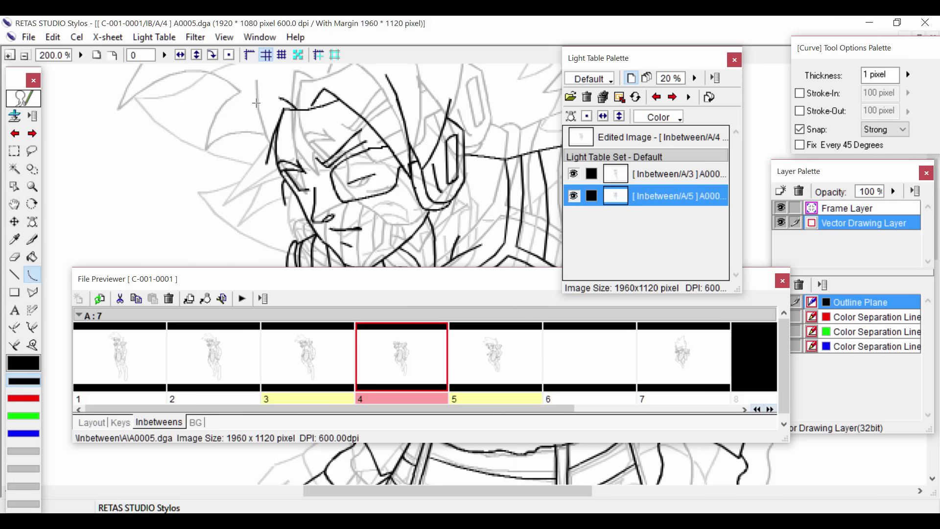
mouse_move(376, 174)
left_mouse_down()
mouse_move(377, 139)
mouse_move(386, 145)
left_mouse_up()
left_click(381, 170)
left_click(373, 130)
key("ctrl+minus")
left_click_drag(430, 243, 438, 220)
key("ctrl+plus")
left_click_drag(363, 187, 395, 272)
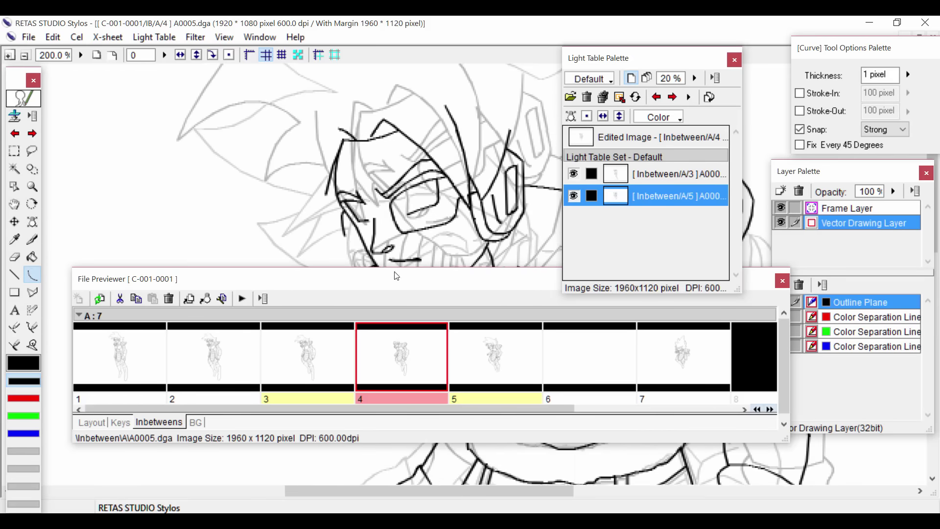
Erase the short stray stroke beside the forehead
key("e")
left_click(343, 223)
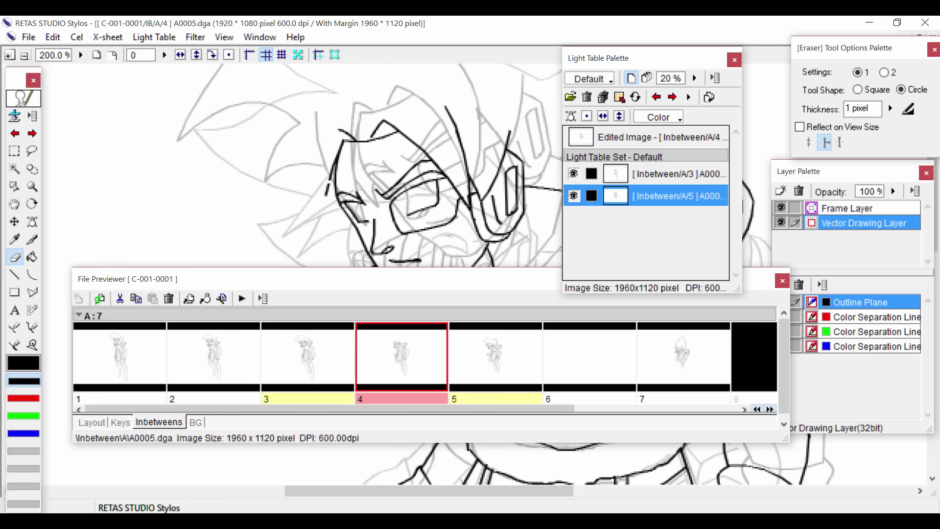
left_click_drag(327, 190, 334, 164)
Draw the pointed hair lock beside the forehead with curves, checking its shape against cels 3 and 5
key("c")
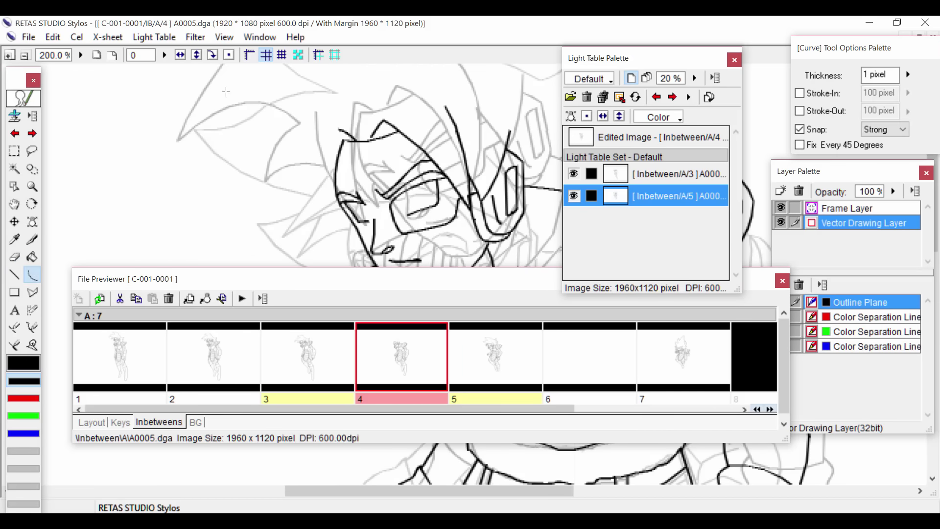
left_click_drag(339, 129, 283, 208)
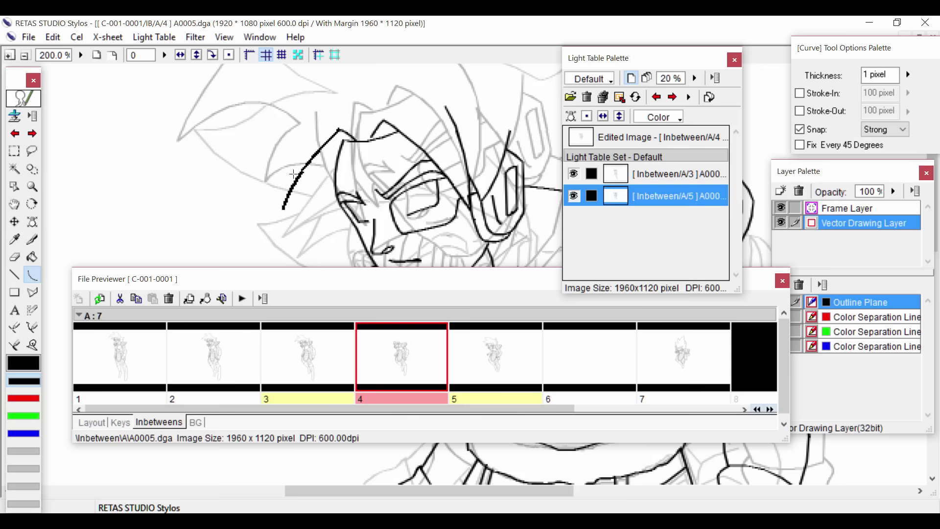
key("ctrl+z")
left_click(346, 376)
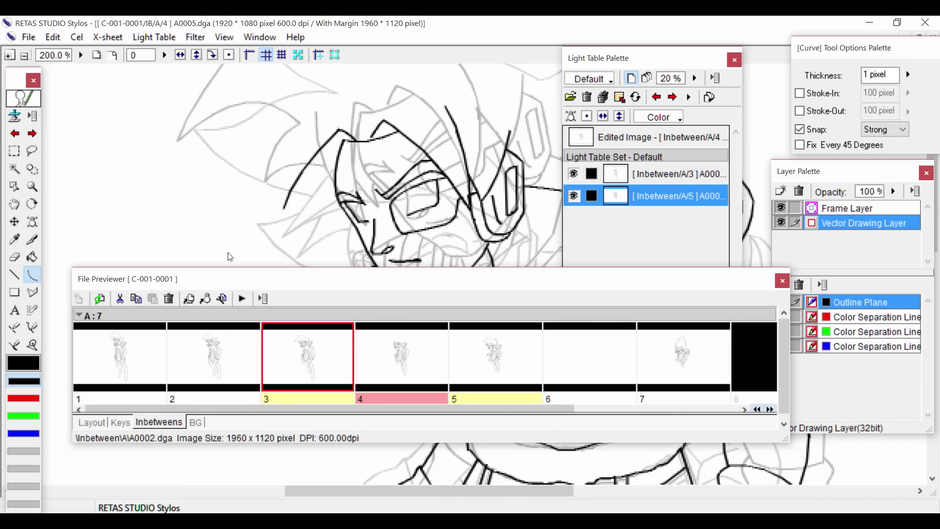
left_click(395, 369)
left_click(489, 364)
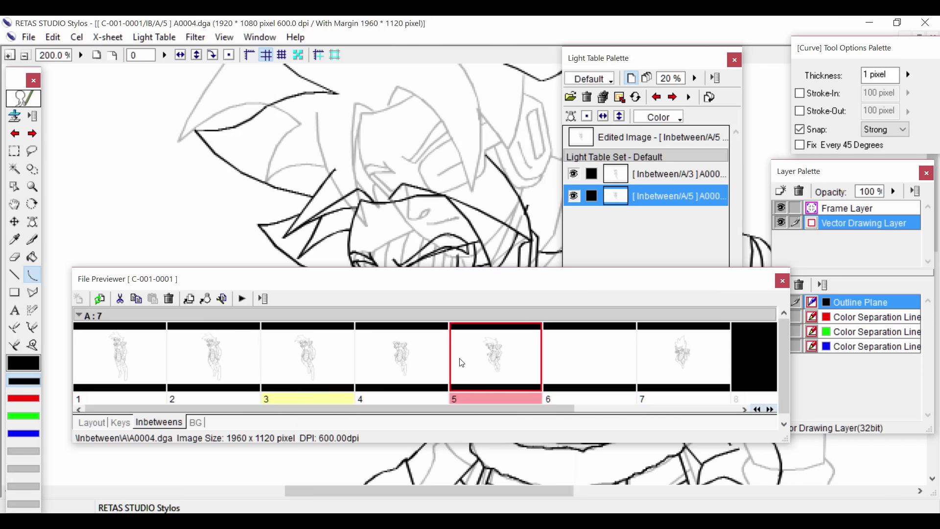
left_click(419, 359)
left_click_drag(285, 208, 342, 149)
left_click(314, 151)
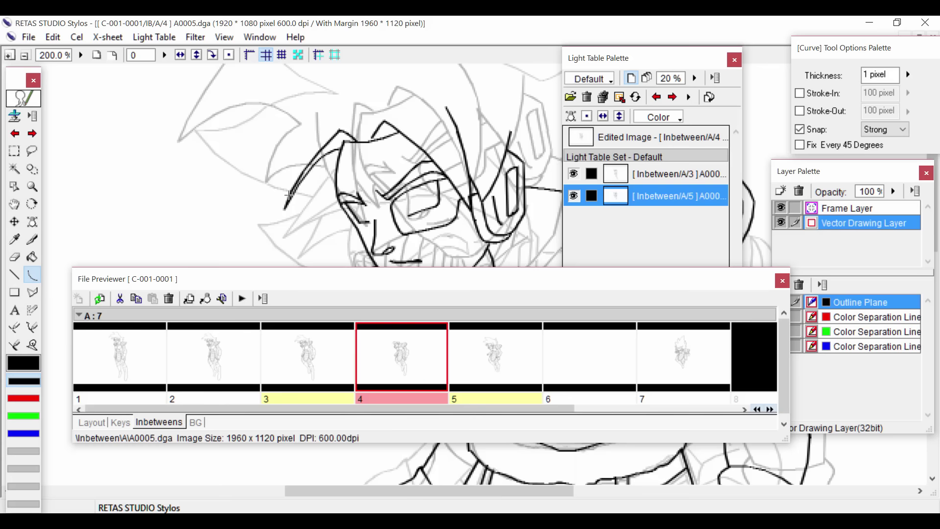
left_click_drag(285, 209, 312, 114)
left_click(281, 153)
Draw a second, smaller pointed hair lock between the first one and the face
key("ctrl+minus")
left_click_drag(420, 235, 399, 133)
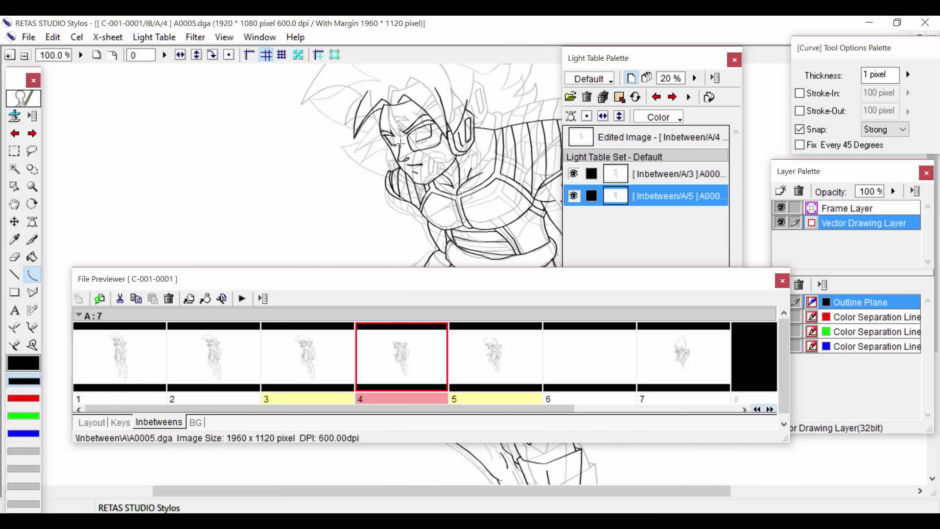
key("ctrl+plus")
left_click_drag(348, 107, 388, 263)
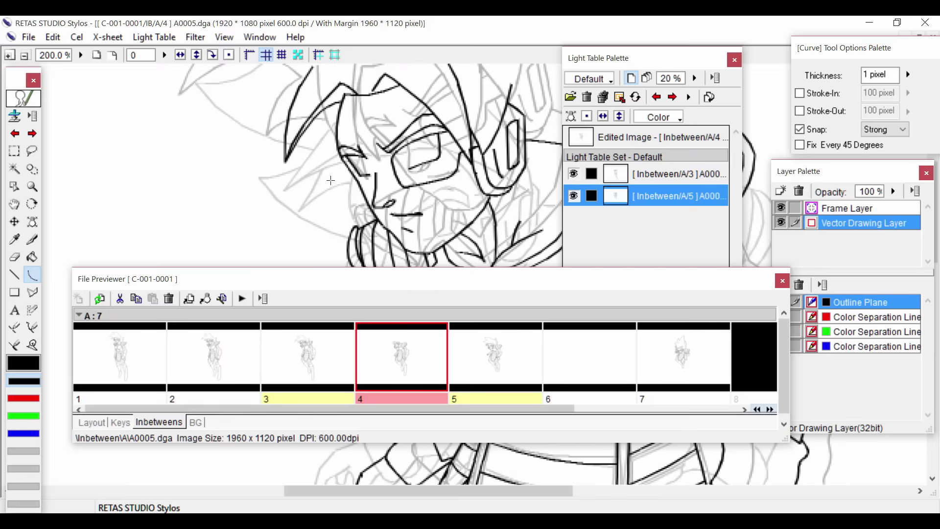
mouse_move(319, 115)
left_mouse_down()
mouse_move(304, 160)
mouse_move(316, 126)
mouse_move(309, 152)
left_mouse_up()
key("ctrl+minus")
left_click_drag(460, 238, 383, 190)
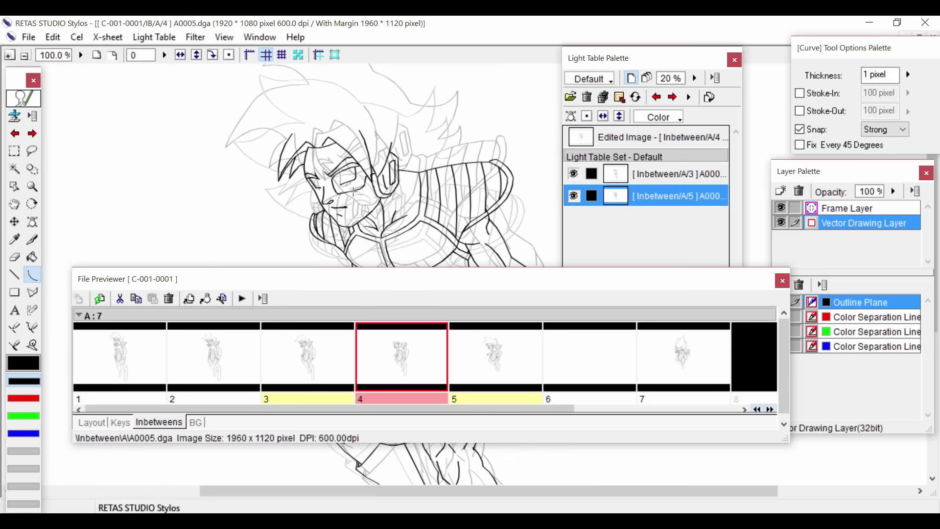
key("ctrl+plus")
left_click_drag(280, 201, 451, 287)
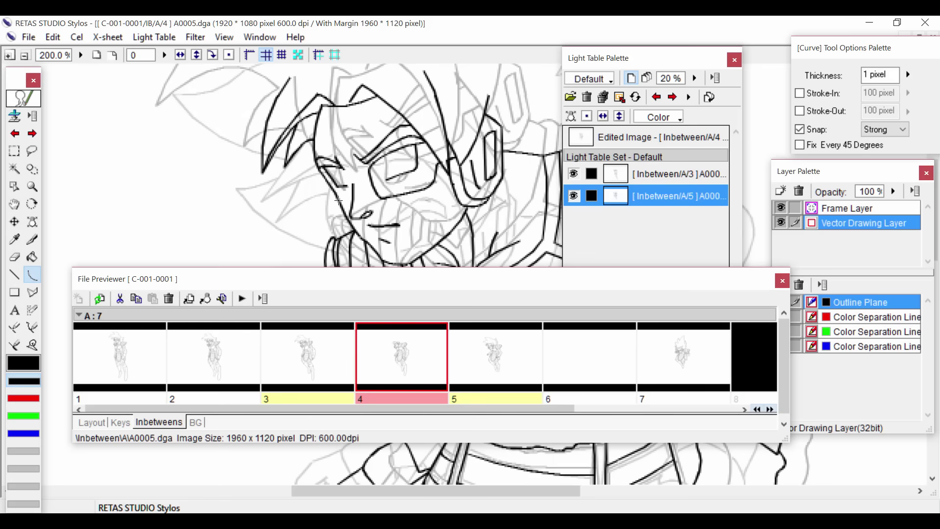
Draw the large hair spike beyond the temple with a lower and an upper curve, and trim its tip
key("ctrl+minus")
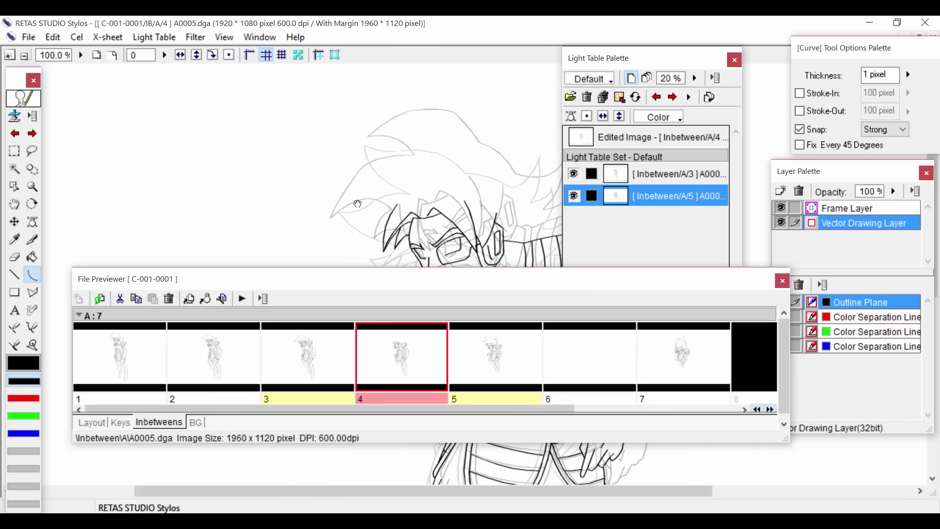
left_click_drag(358, 204, 305, 158)
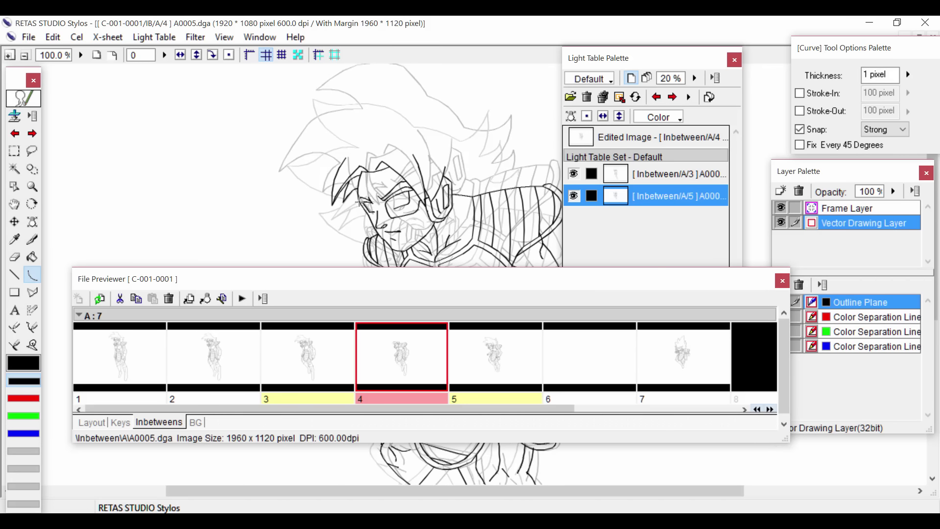
mouse_move(328, 185)
left_mouse_down()
mouse_move(337, 218)
mouse_move(332, 188)
left_mouse_up()
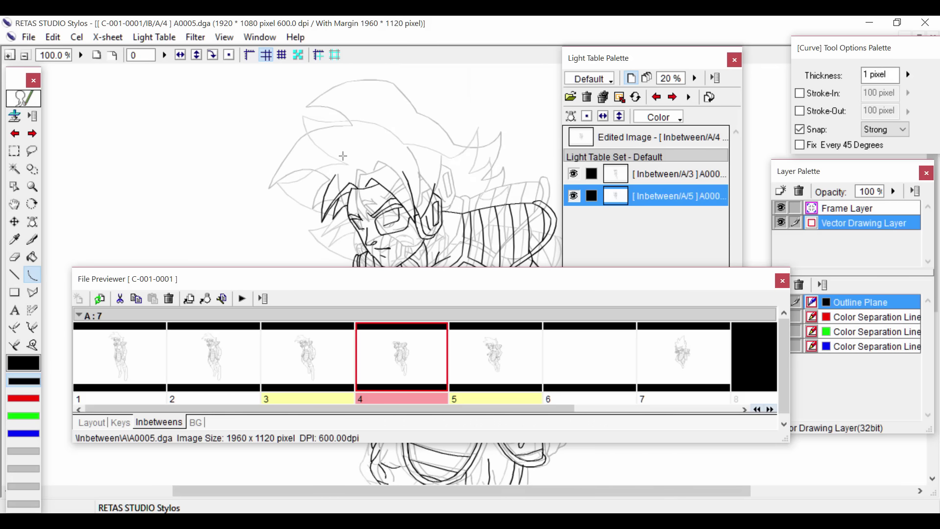
left_click(348, 211)
left_click(268, 176)
left_click_drag(277, 178, 340, 144)
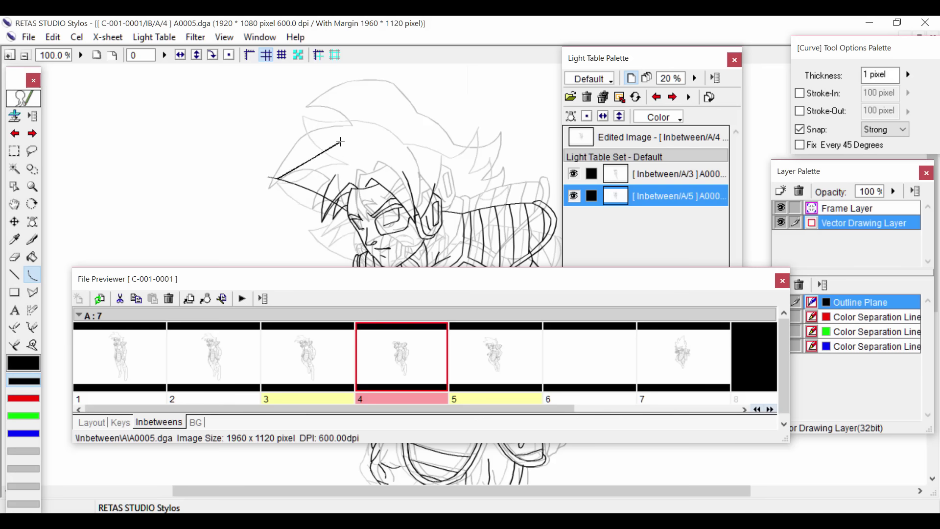
left_click(300, 138)
key("e")
left_click_drag(275, 174, 272, 183)
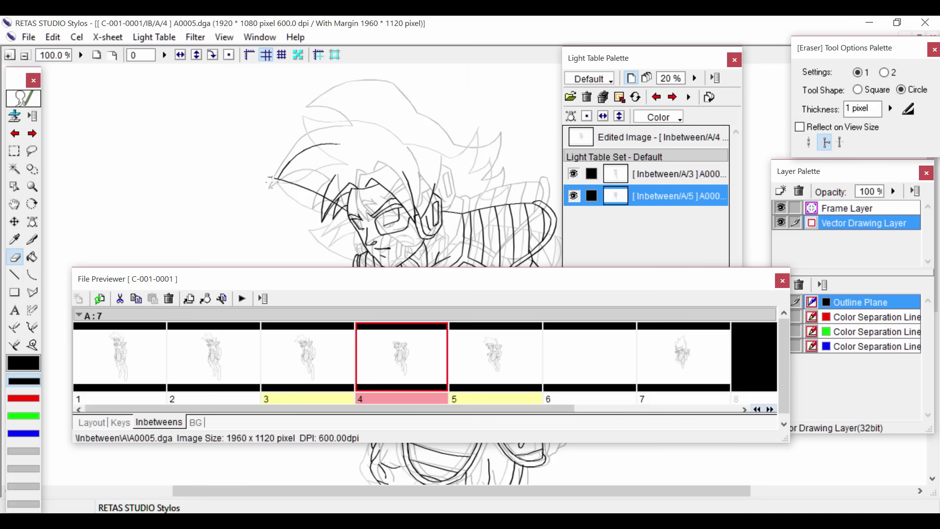
key("u")
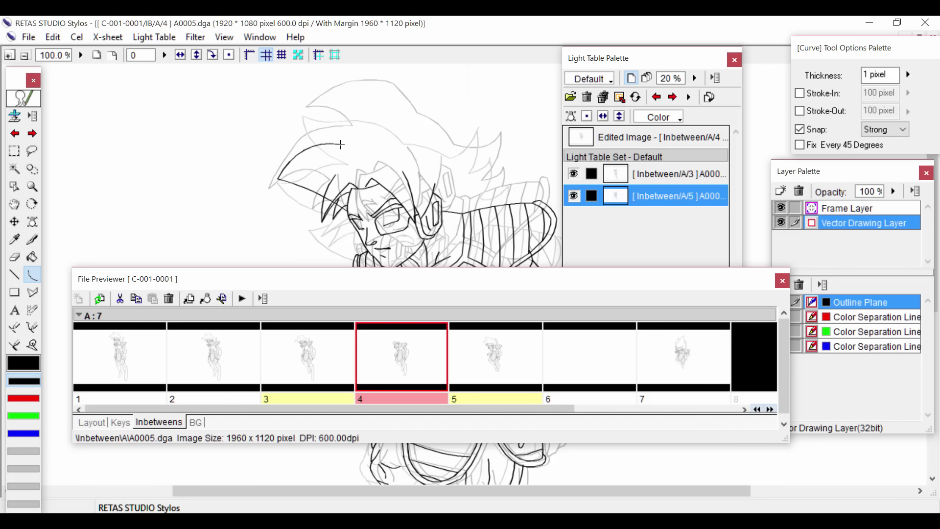
Draw the top hair spike and continue the outline over the crown and down the back of the head
left_click_drag(341, 143, 296, 111)
left_click(324, 108)
left_click(298, 110)
left_click(384, 99)
left_click(333, 87)
mouse_move(400, 126)
left_mouse_down()
mouse_move(406, 141)
mouse_move(411, 120)
mouse_move(420, 132)
left_mouse_up()
left_click(403, 129)
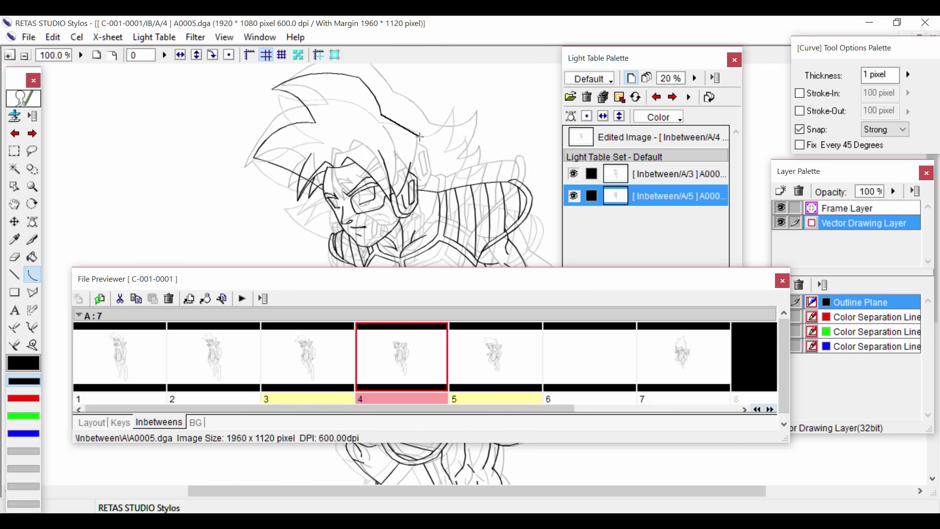
left_click(421, 138)
Draw the jagged row of hair spikes behind the head, down to the shoulder armor
mouse_move(418, 141)
left_mouse_down()
mouse_move(458, 119)
mouse_move(444, 159)
mouse_move(466, 149)
mouse_move(451, 179)
mouse_move(469, 168)
mouse_move(465, 186)
left_mouse_up()
left_click(444, 135)
left_click(455, 141)
left_click(461, 160)
left_click(460, 169)
left_click(465, 173)
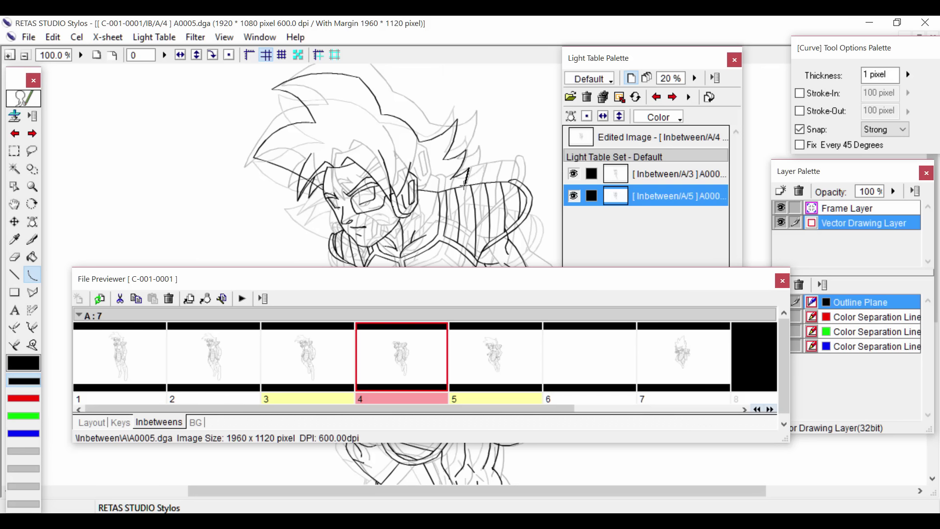
left_click(468, 178)
Erase the parts of the large spike's lower line that cross the pointed locks beside the forehead
key("e")
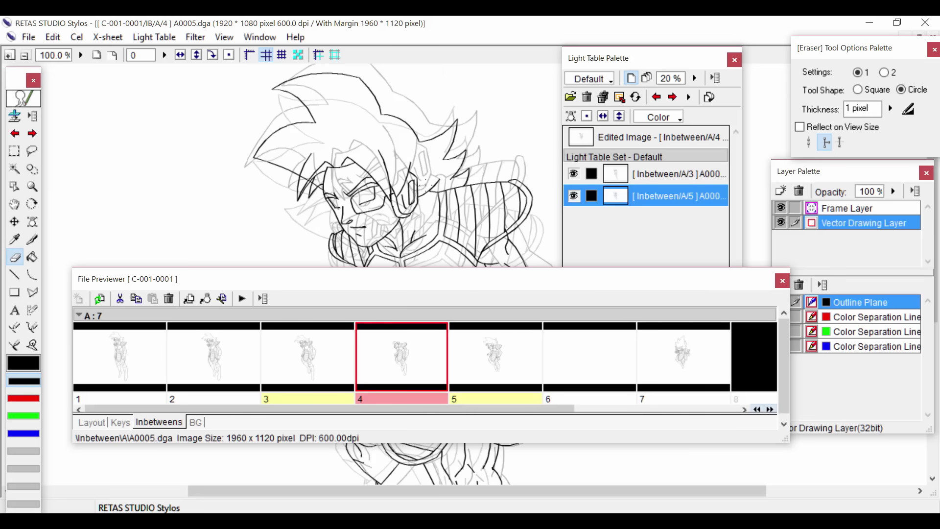
left_click_drag(341, 241, 392, 209)
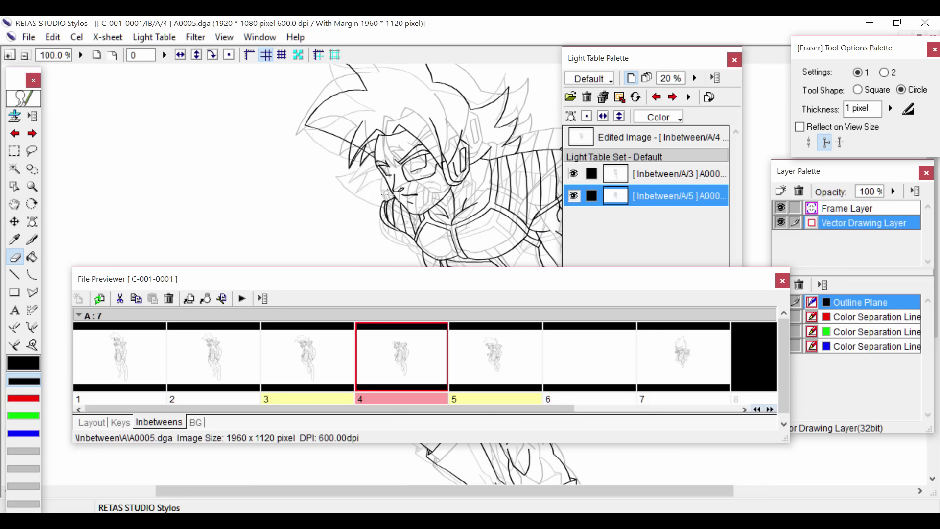
scroll(333, 139, "up", 4)
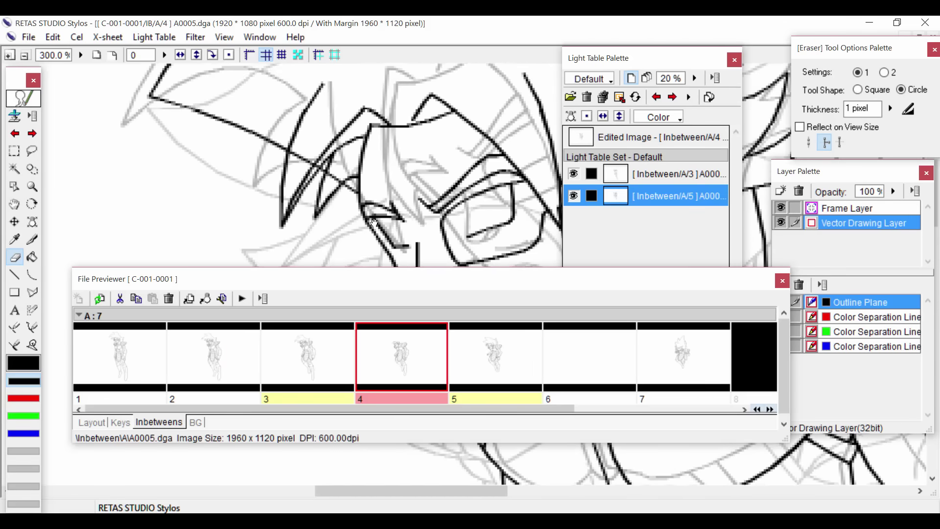
left_click(314, 159)
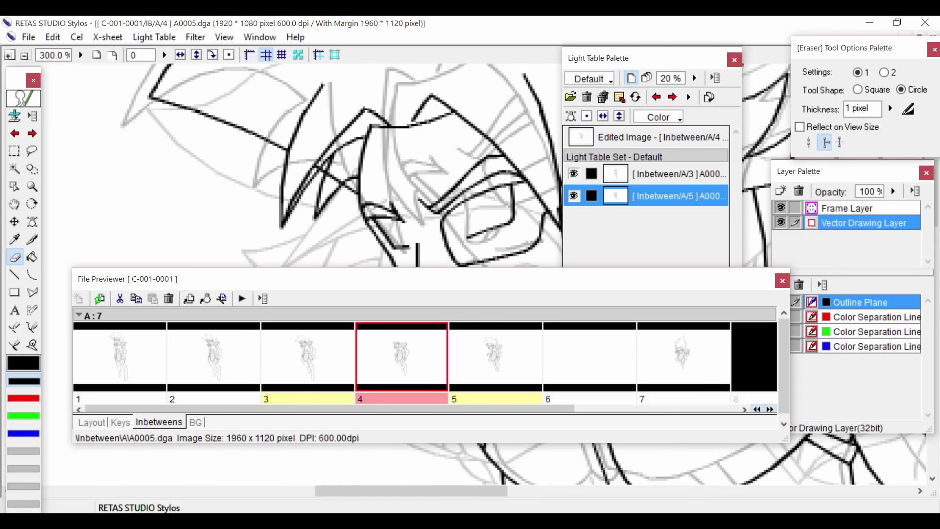
left_click(319, 166)
left_click(332, 179)
key("ctrl+minus")
left_click_drag(388, 216, 378, 113)
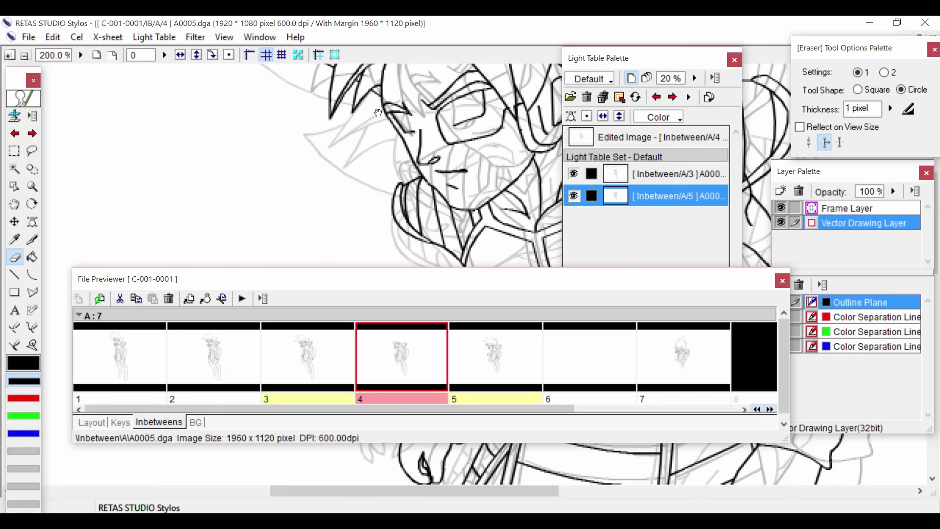
Flip between cels 3, 4 and 5 to compare how the hair moves
scroll(429, 223, "down", 5)
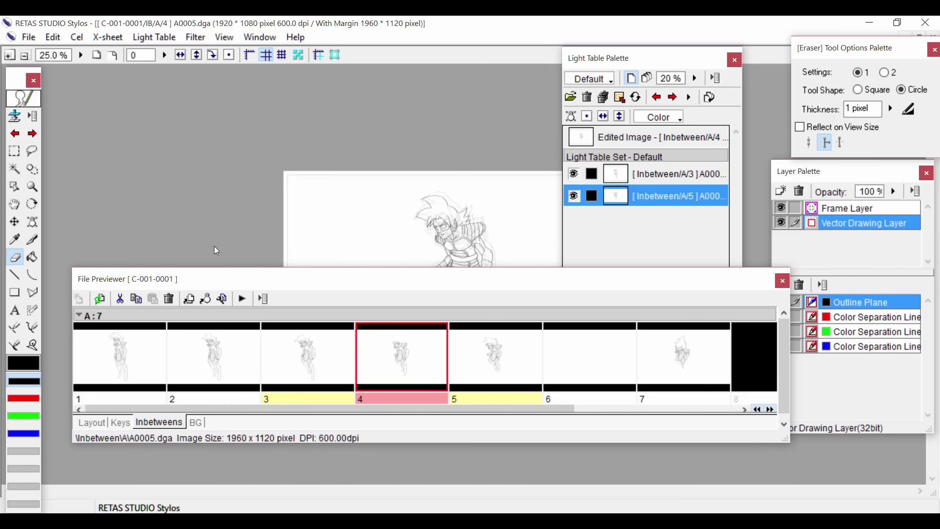
left_click(325, 365)
scroll(424, 197, "up", 1)
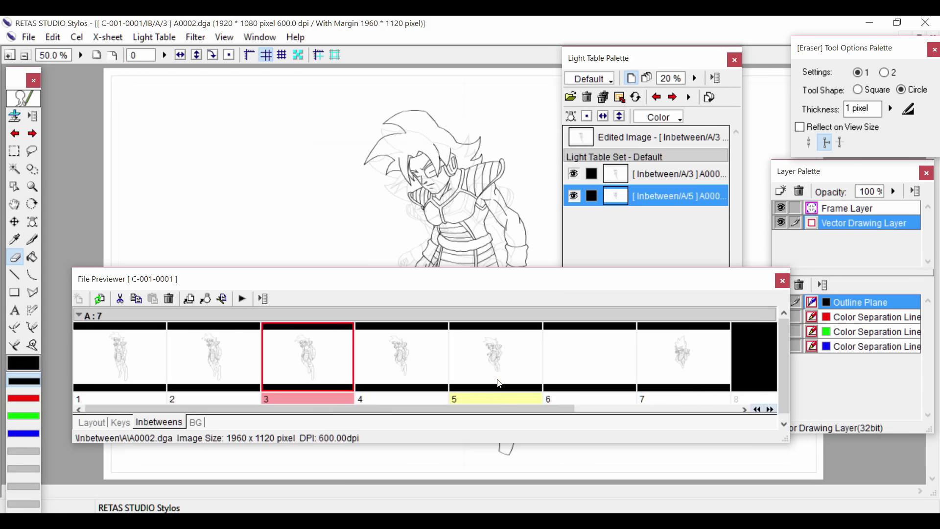
left_click(499, 382)
left_click(330, 356)
left_click(367, 365)
key("Right")
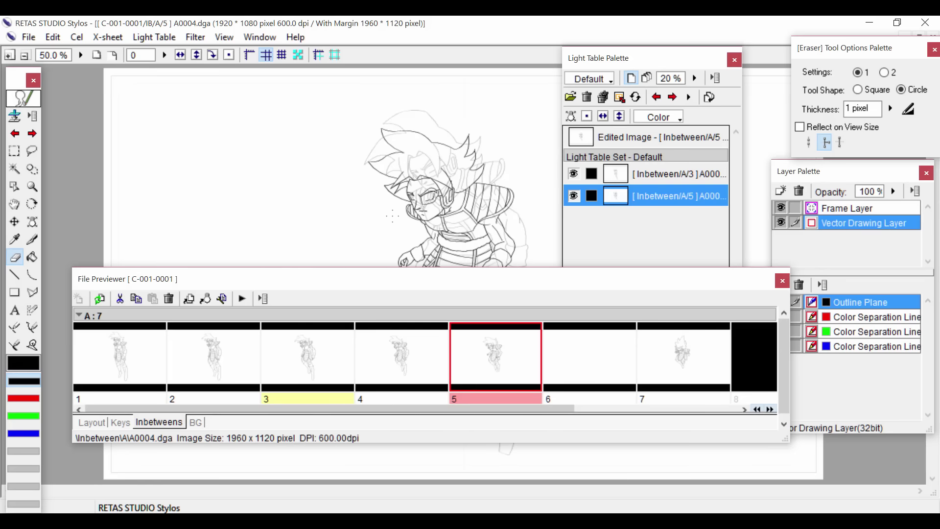
Draw the missing lower curve of the small side hair spike on cel 5, from its tip to the face
left_click(390, 192)
key("ctrl+plus")
key("ctrl+plus")
left_click_drag(347, 127, 406, 275)
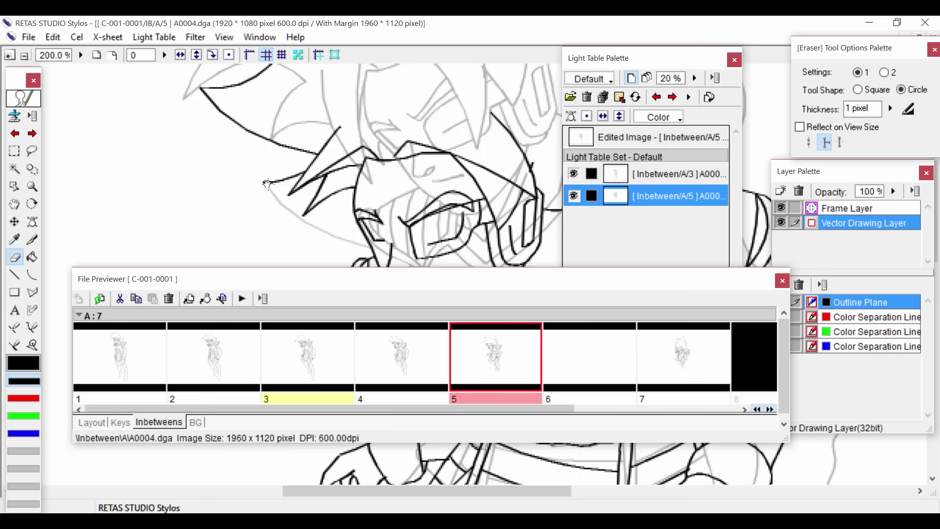
key("c")
left_click_drag(264, 184, 353, 199)
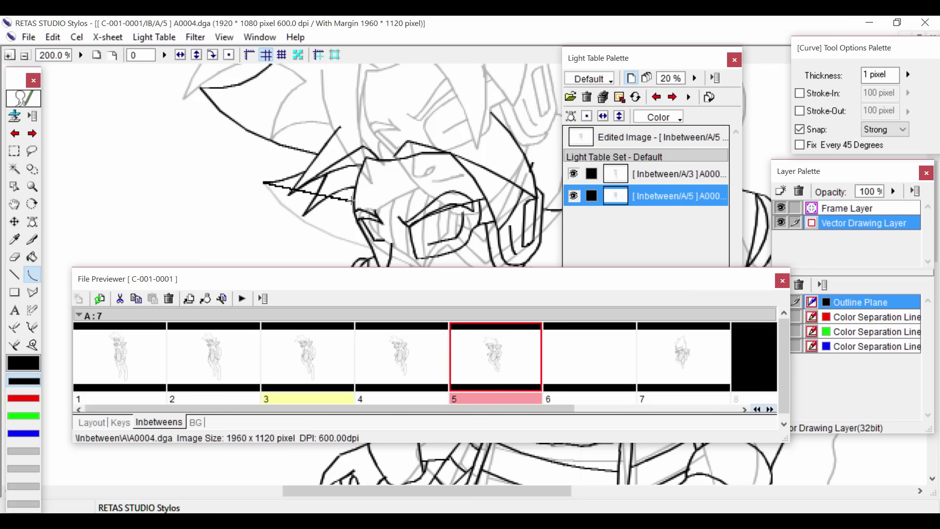
left_click(305, 211)
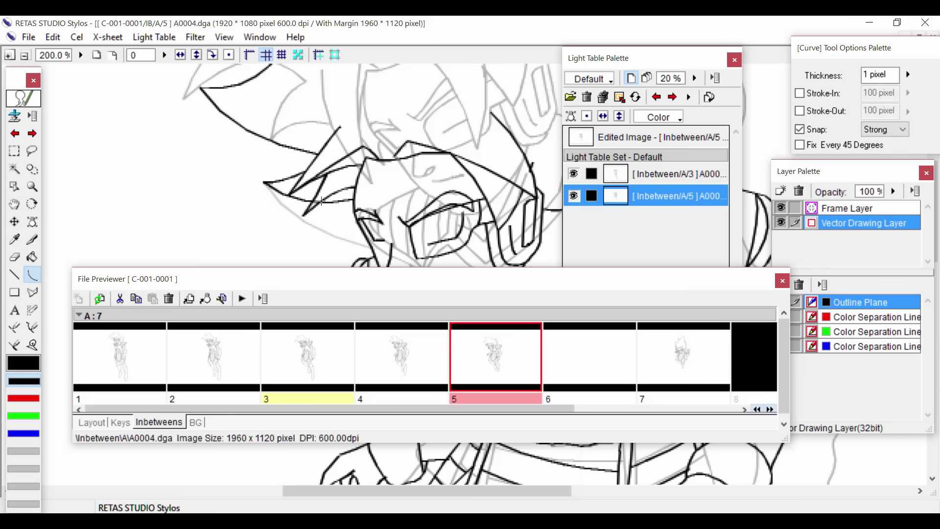
key("e")
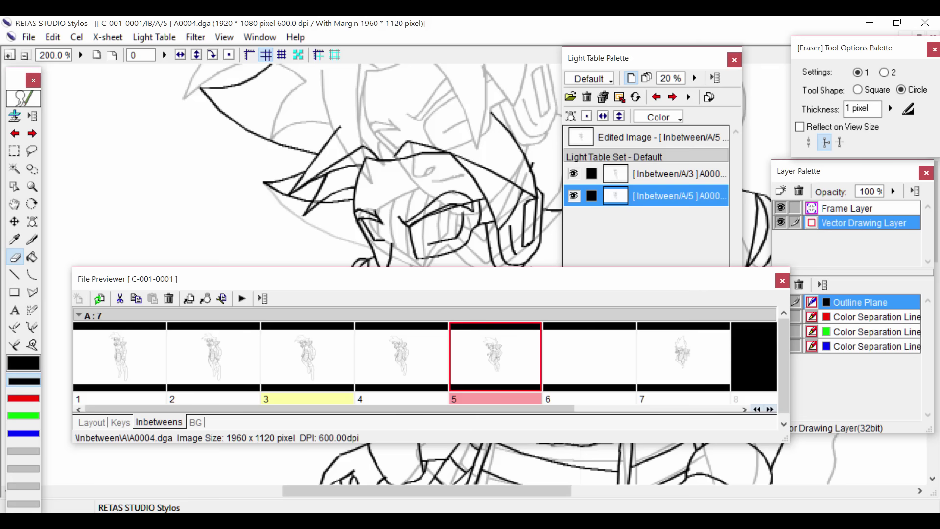
Return to cel 4, draw the small side hair spike below the large one, and clean up its overlapping lines
double_click(410, 330)
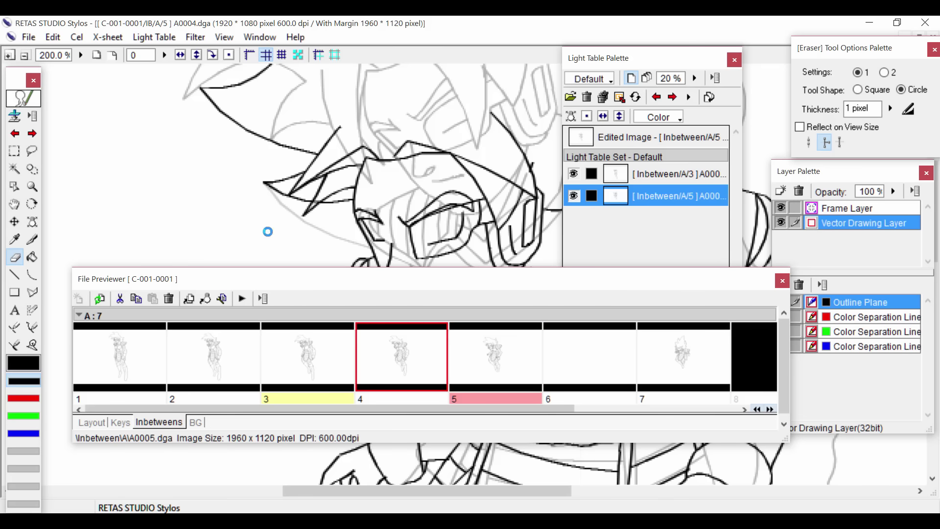
mouse_move(323, 161)
left_mouse_down()
mouse_move(353, 210)
mouse_move(299, 205)
mouse_move(277, 189)
mouse_move(342, 194)
mouse_move(356, 186)
mouse_move(349, 180)
left_mouse_up()
key("c")
left_click(330, 195)
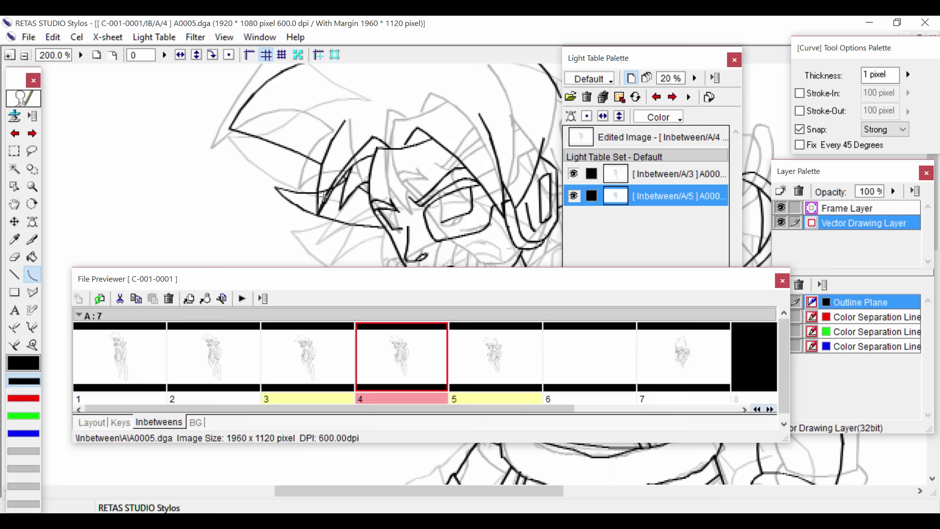
key("e")
left_click(324, 191)
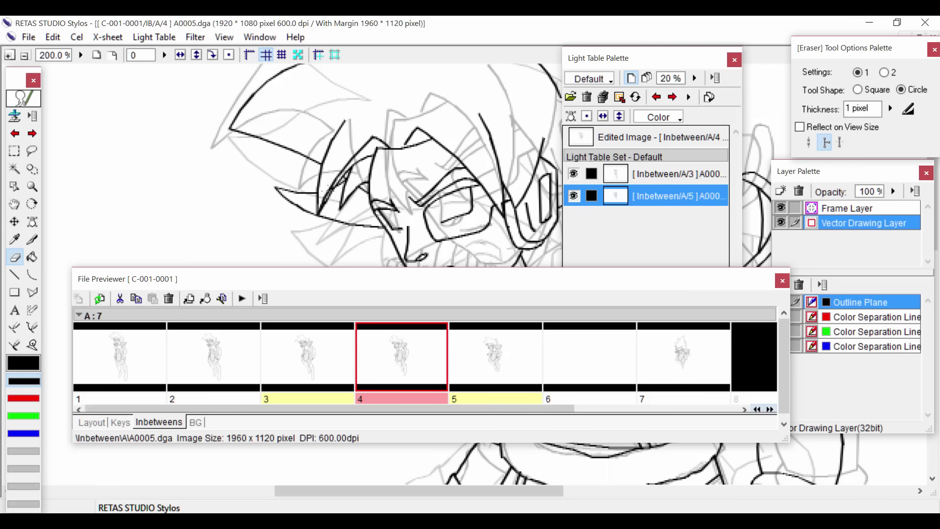
Examine the hair lines on cel 4 up close and the whole figure at reduced size
key("ctrl+plus")
mouse_move(238, 82)
left_mouse_down()
mouse_move(292, 218)
mouse_move(367, 208)
left_mouse_up()
key("ctrl+plus")
key("ctrl+plus")
key("ctrl+minus")
key("ctrl+minus")
key("ctrl+minus")
key("ctrl+minus")
scroll(365, 229, "down", 5)
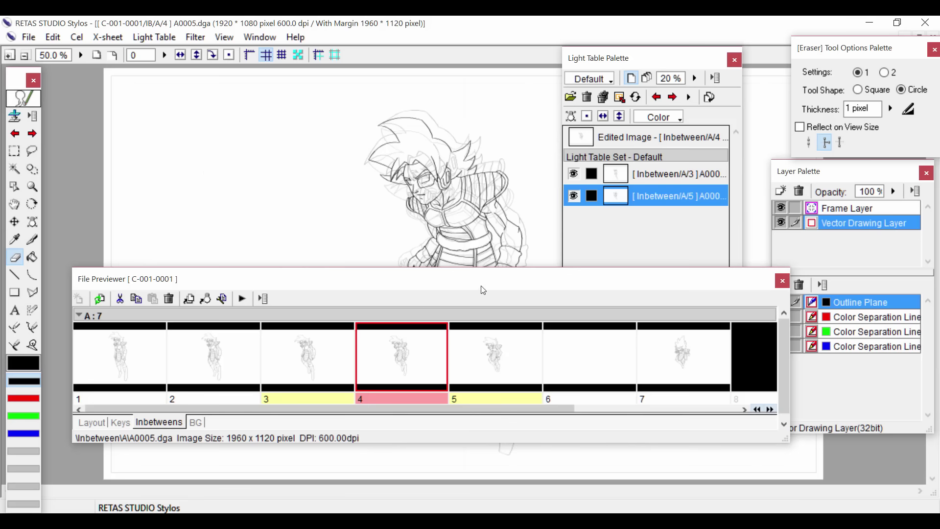
Move the File Previewer clear of the light table settings and hide the cel 3 reference
left_click_drag(482, 289, 509, 285)
left_click(574, 175)
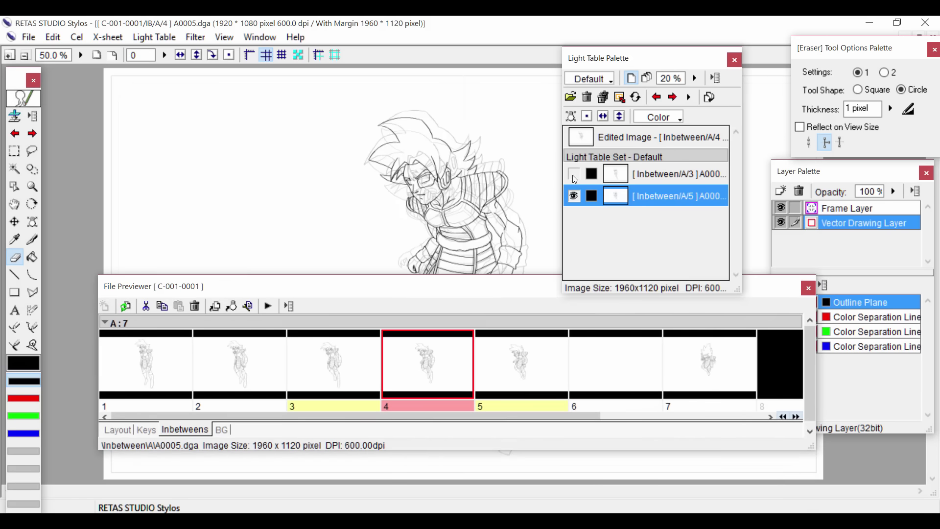
Hide the cel 5 reference, then flip through the finished cels starting from cel 1 with the File Previewer out of the way
left_click(574, 195)
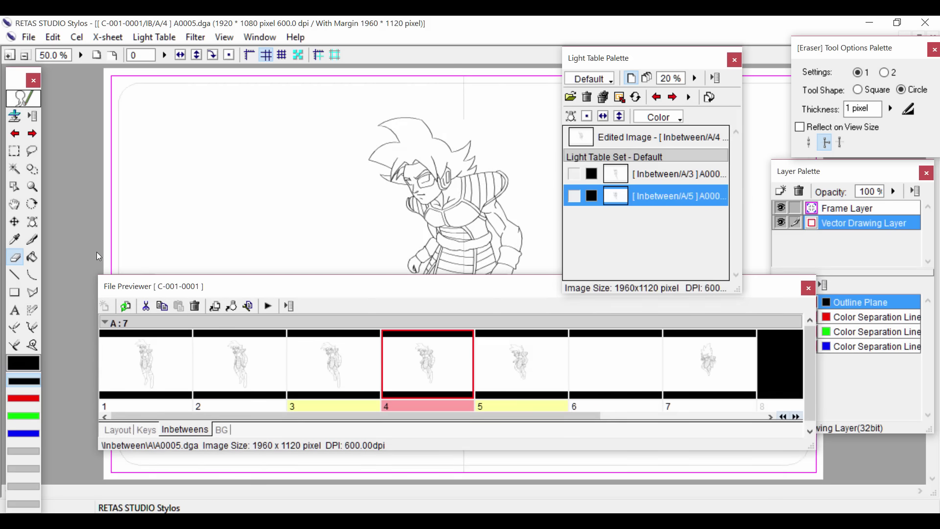
double_click(141, 363)
left_click_drag(353, 311, 349, 463)
left_click(31, 133)
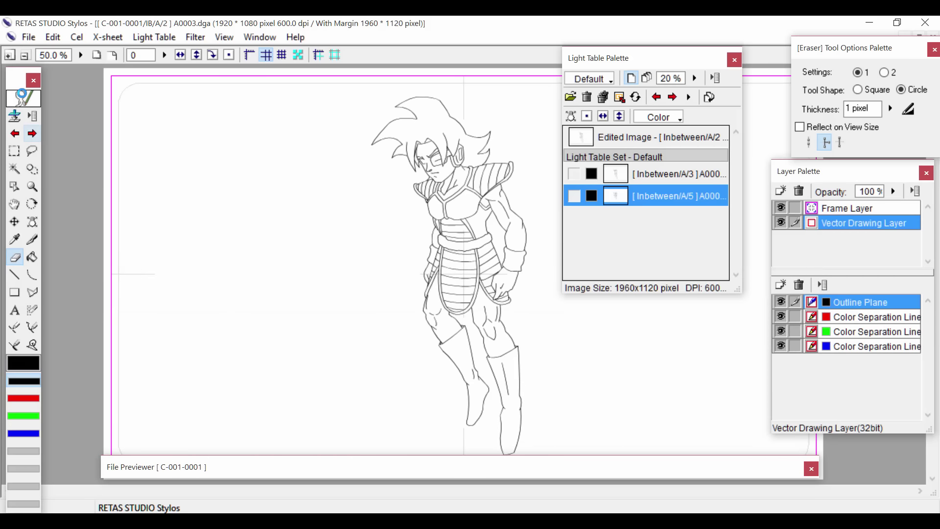
left_click(32, 134)
left_click(32, 133)
left_click(31, 133)
left_click(32, 133)
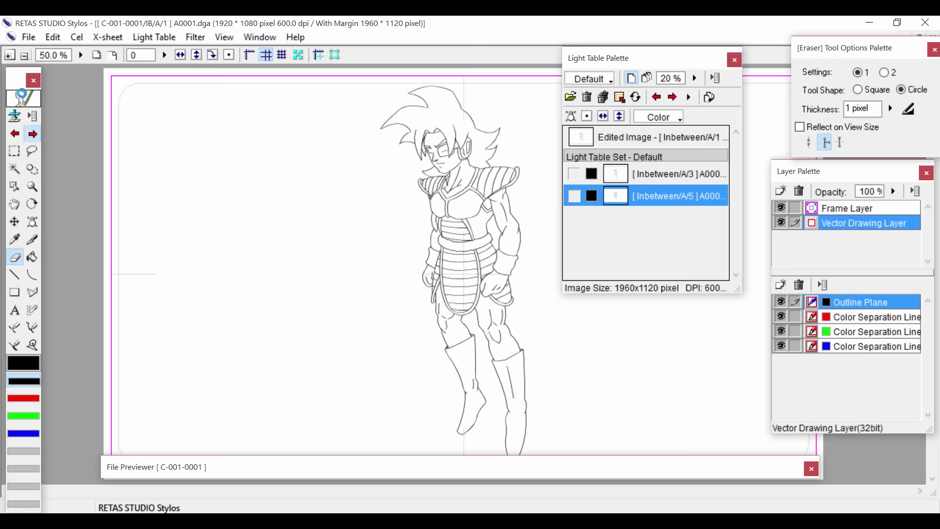
Place the drawn last cel directly after cel 5 and delete the blank cel 6
double_click(370, 467)
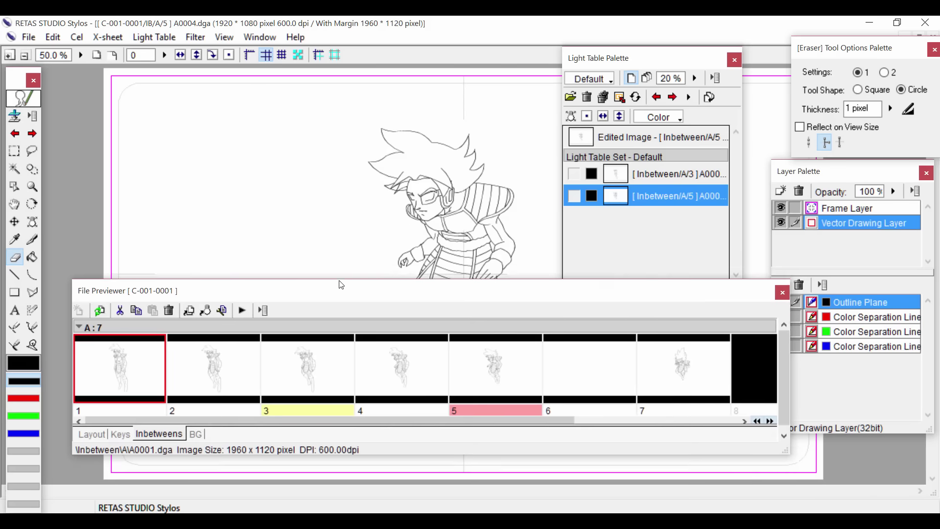
left_click_drag(681, 334, 573, 340)
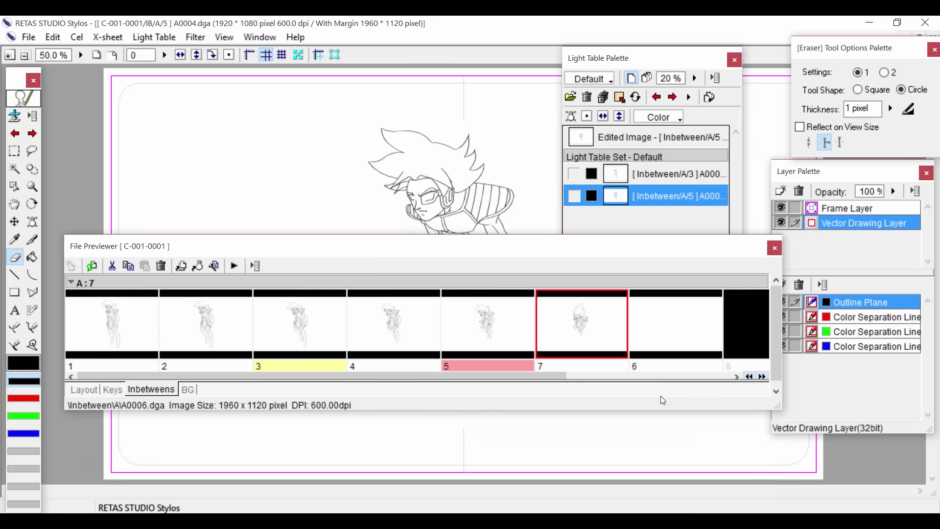
left_click(663, 343)
right_click(664, 334)
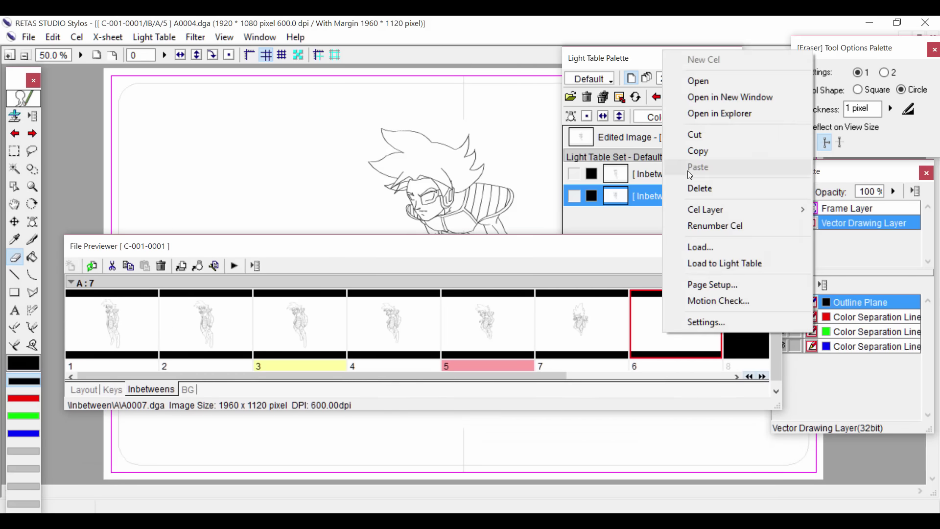
left_click(701, 188)
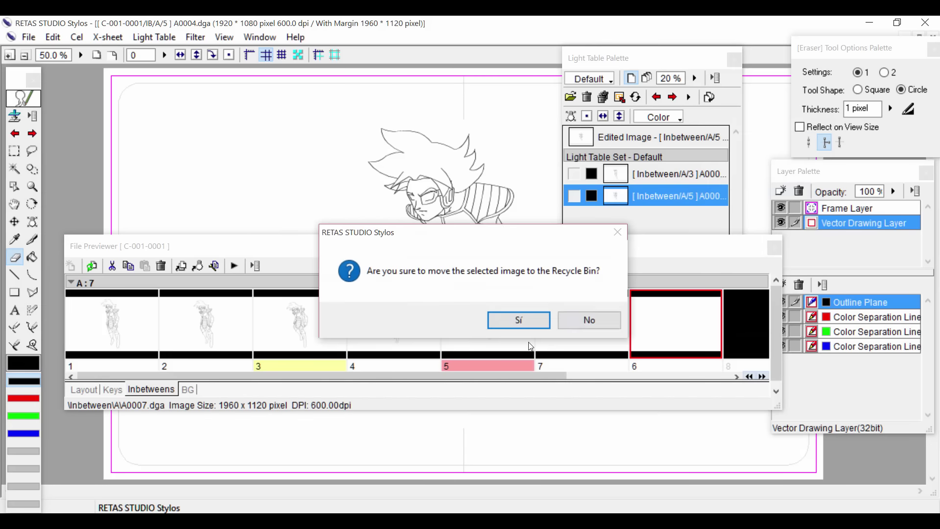
key("Return")
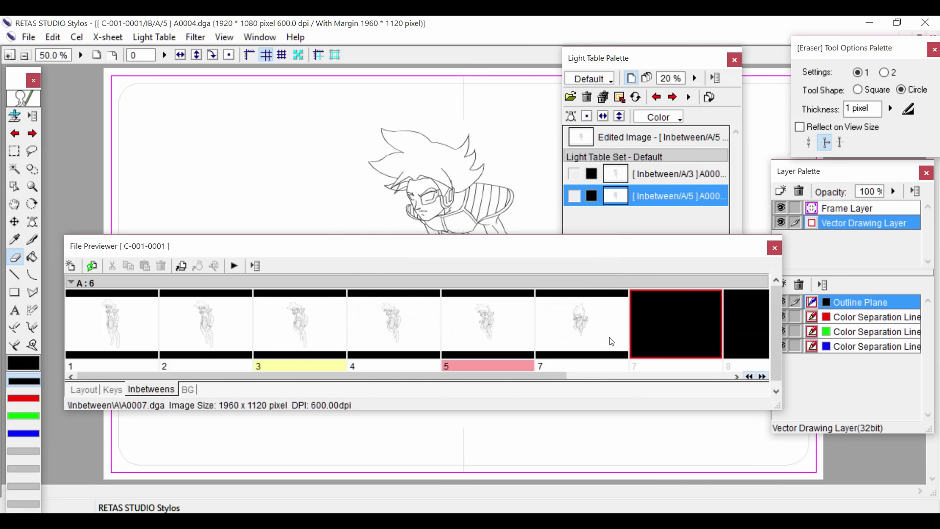
Renumber the drawn cel after cel 5 as 6
left_click(481, 351)
left_click(578, 343)
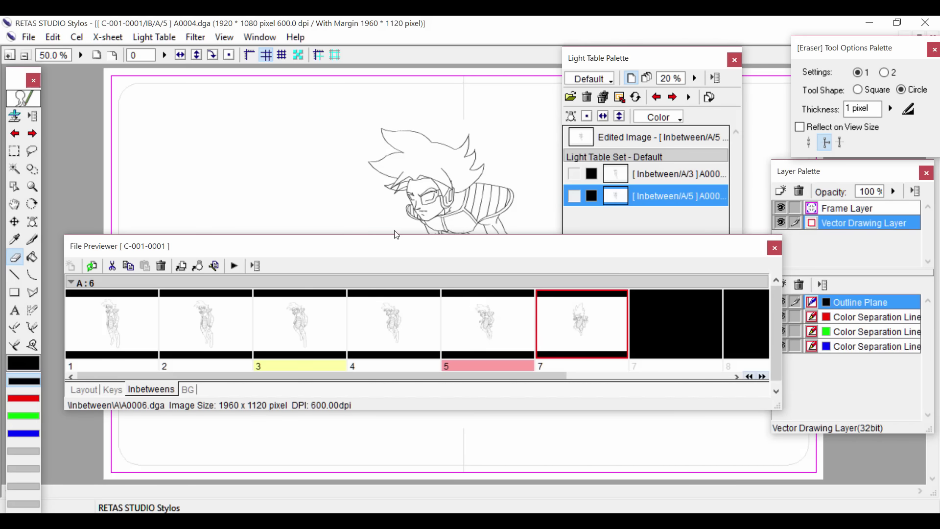
left_click(542, 365)
type("6")
key("Return")
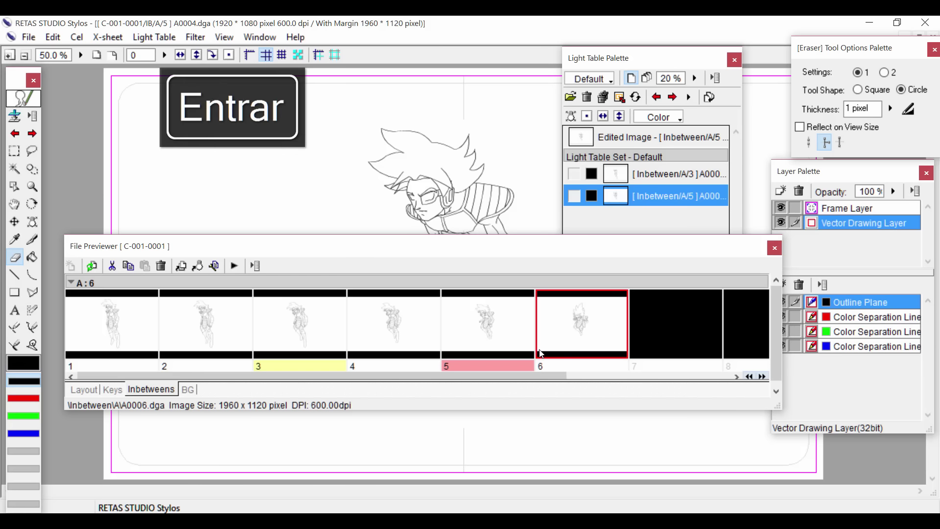
Hide the palettes to review the motion by flipping through the cels, and bring the palettes back
key("Tab")
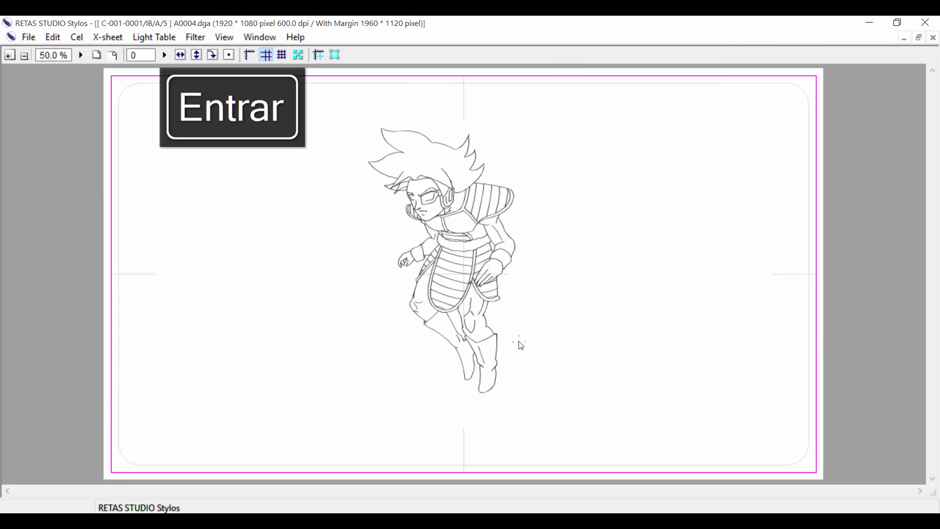
key("alt")
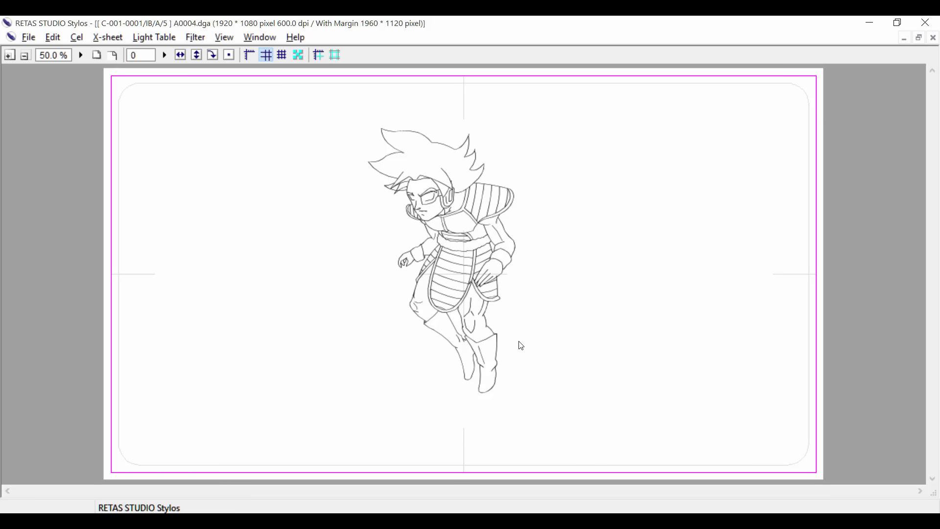
key("shift+alt+less")
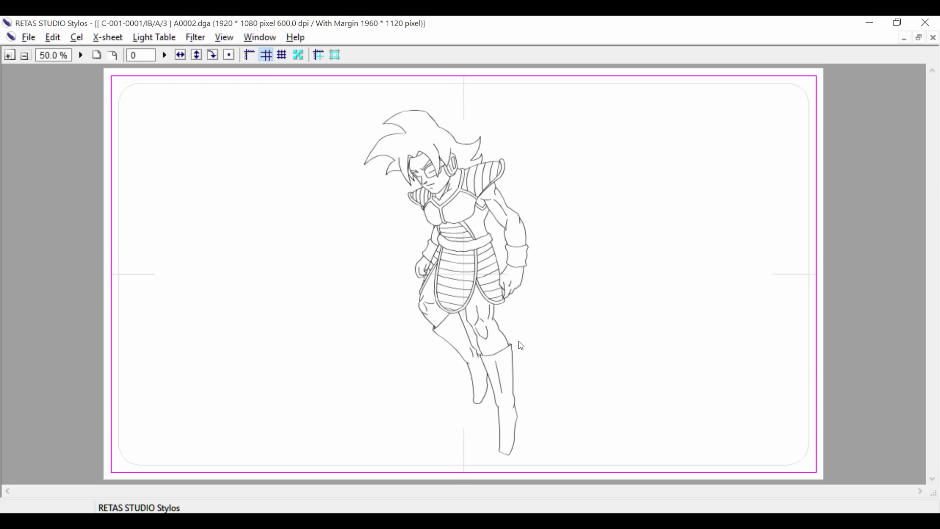
key("Escape")
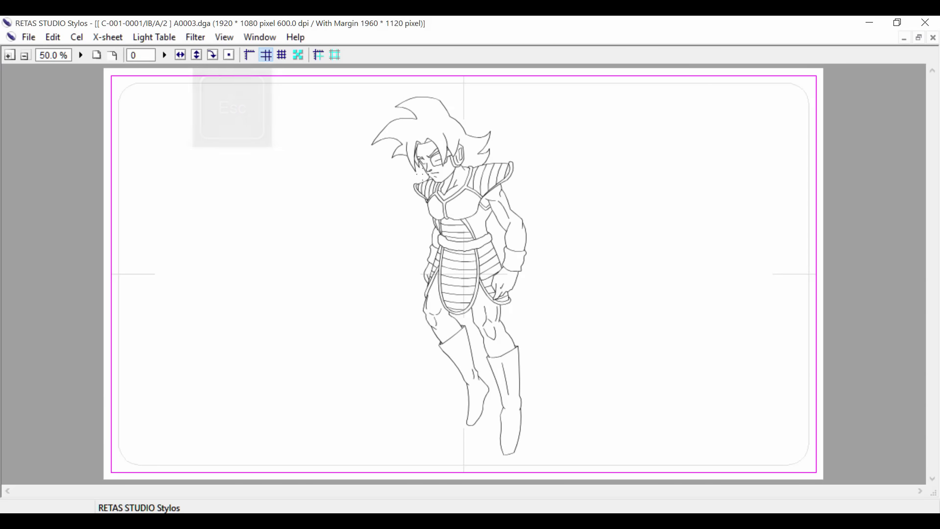
key("Return")
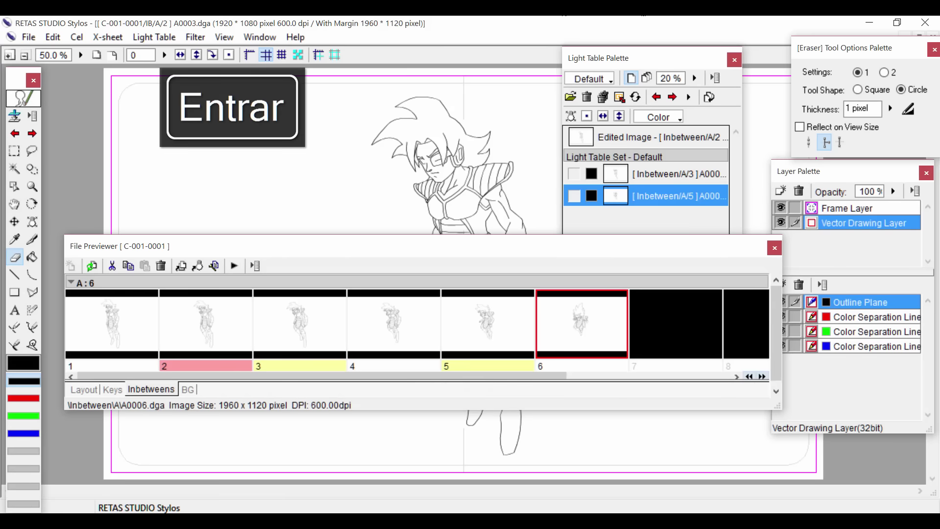
Shift the drawn last cel one slot further and create a new blank cel 6 in the freed slot
left_click_drag(571, 330, 641, 336)
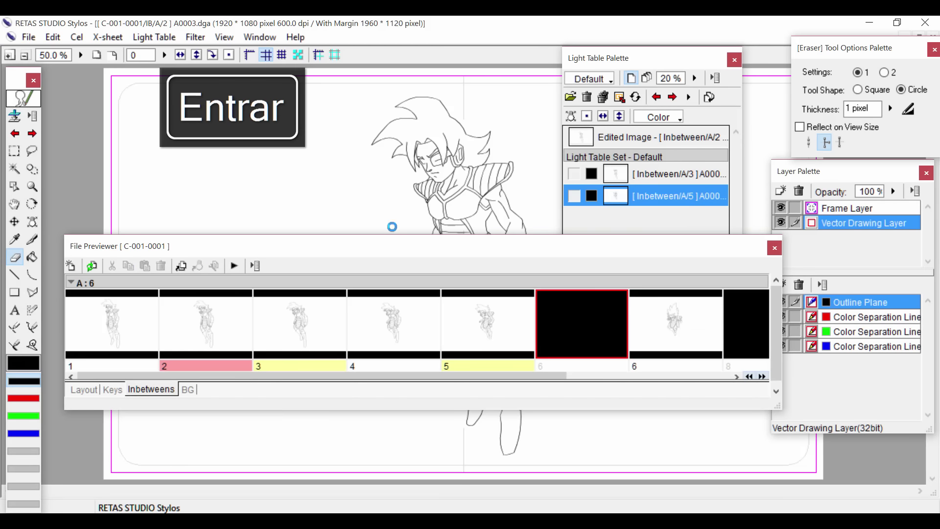
double_click(592, 334)
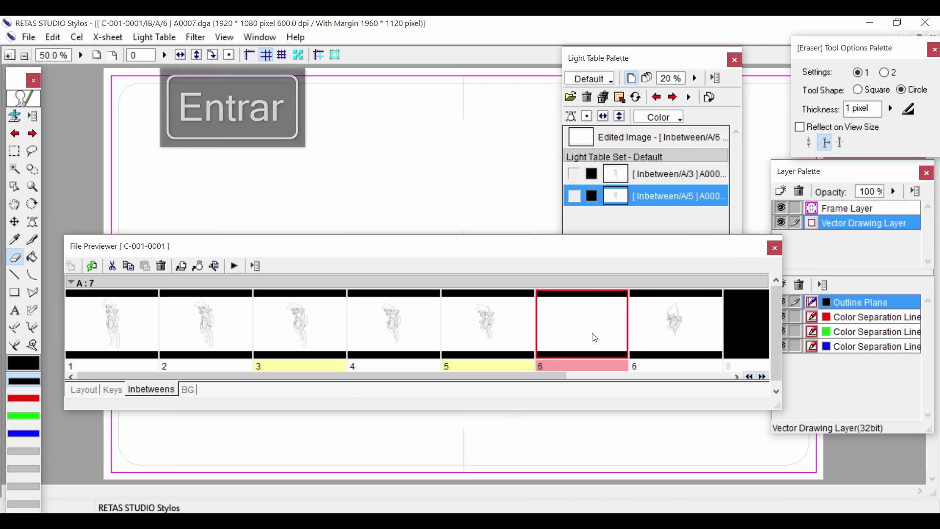
left_click(27, 38)
left_click(221, 30)
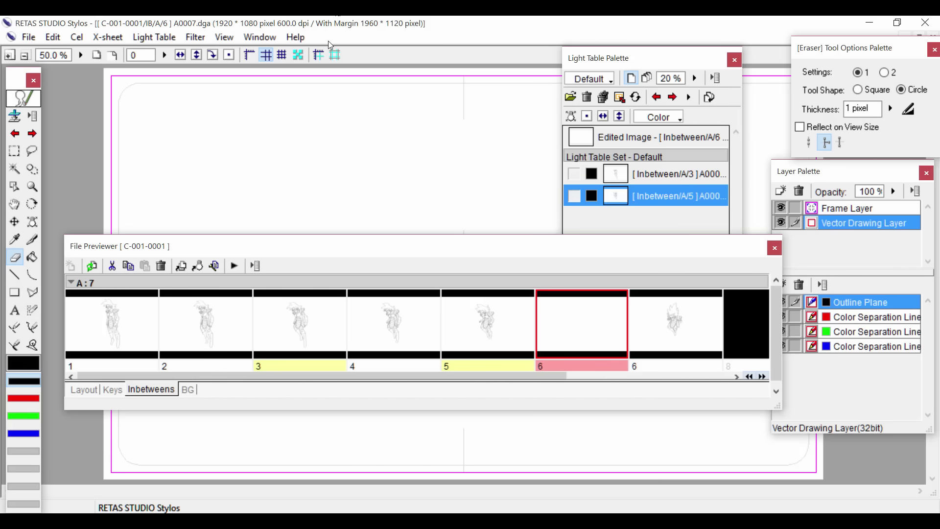
key("alt+Tab")
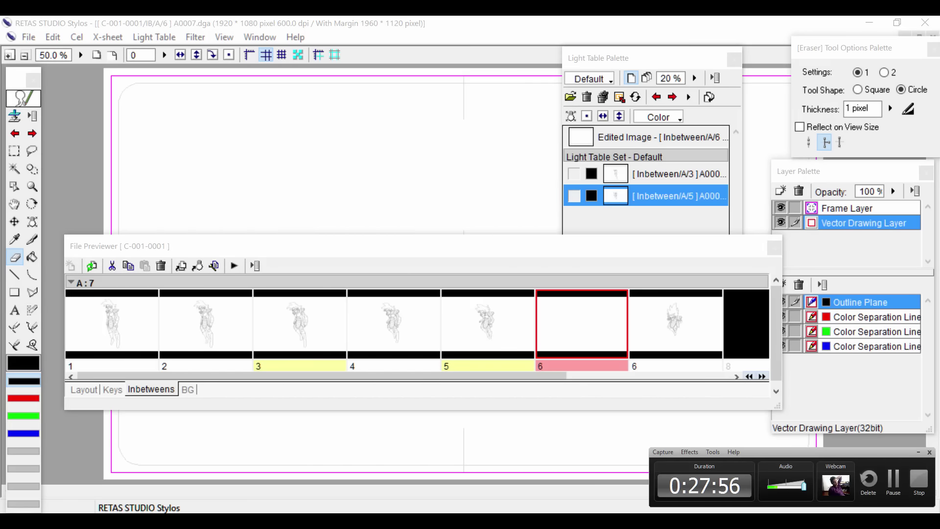
left_click(448, 410)
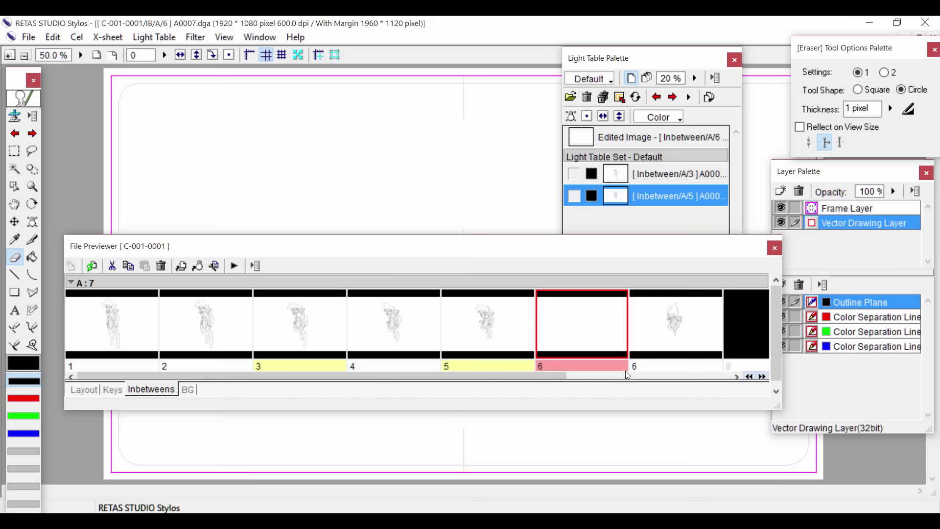
Renumber the drawn cel after the blank cel 6 as 7
left_click(638, 369)
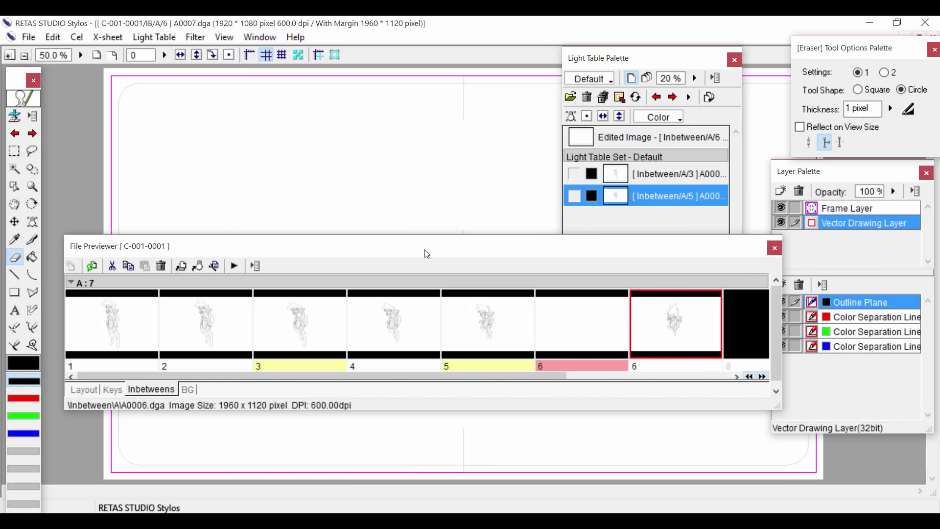
left_click(634, 366)
key("Return")
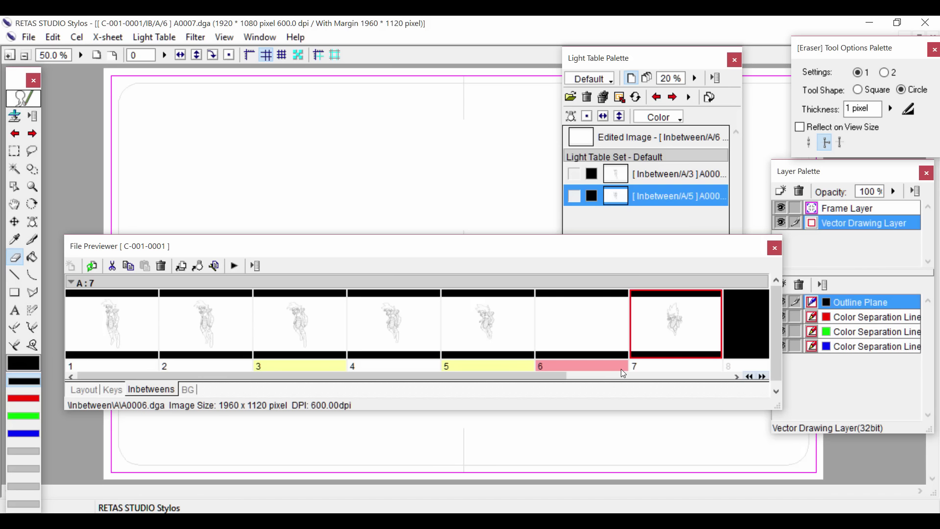